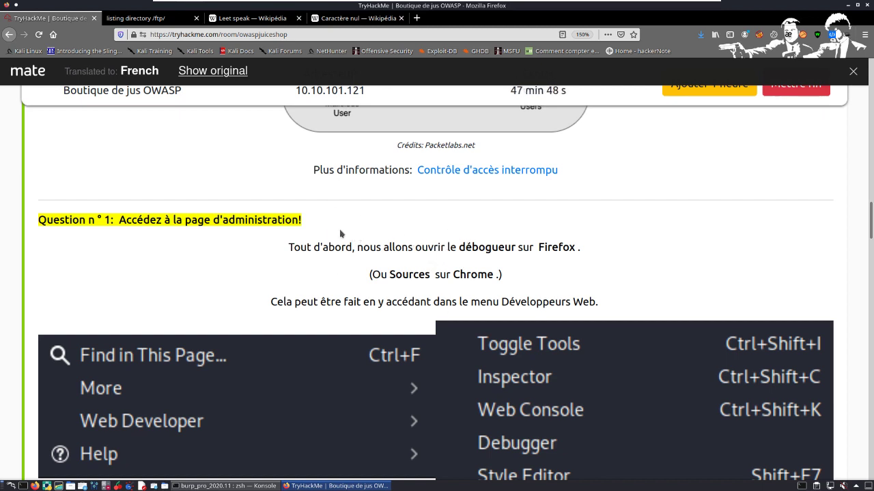
Step: Read the Task 6 instructions for Question 1 on reaching the administration page, and review the Broken Access Control section above them
scroll(294, 254, "down", 1)
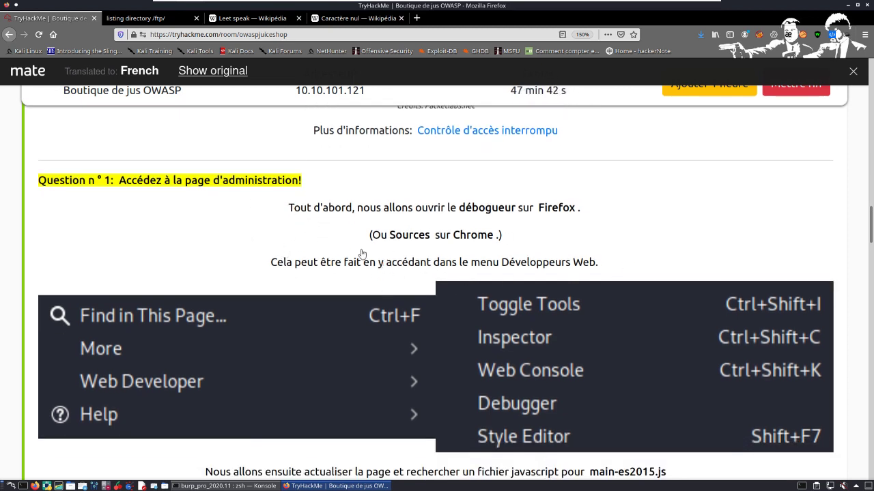
scroll(293, 250, "down", 3)
scroll(294, 250, "down", 2)
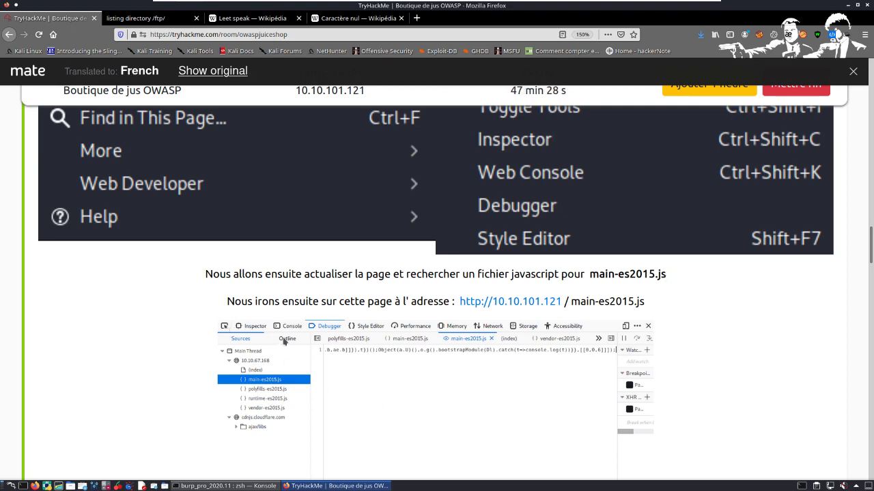
scroll(284, 341, "up", 3)
scroll(321, 300, "up", 12)
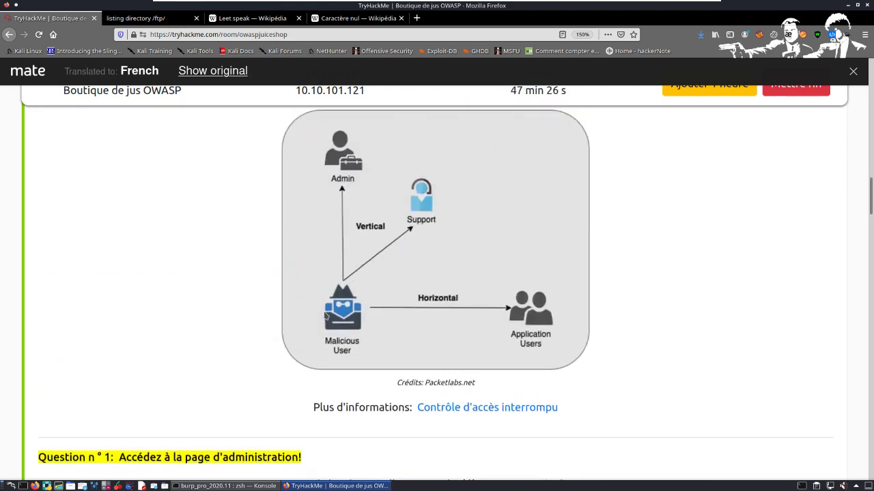
scroll(418, 347, "up", 3)
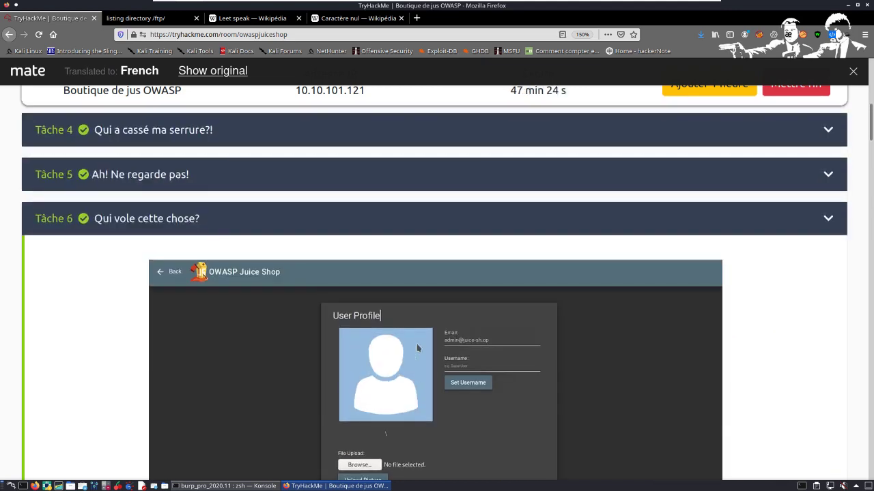
scroll(380, 338, "down", 1)
scroll(380, 338, "down", 10)
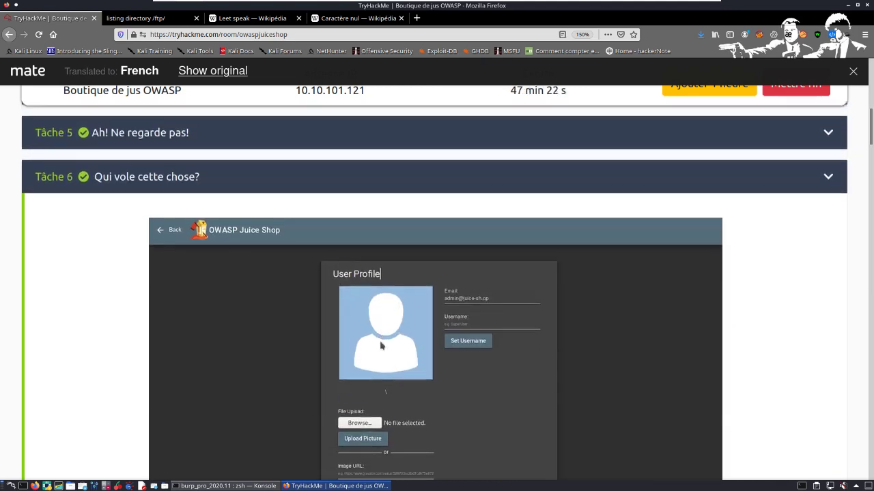
scroll(380, 357, "down", 9)
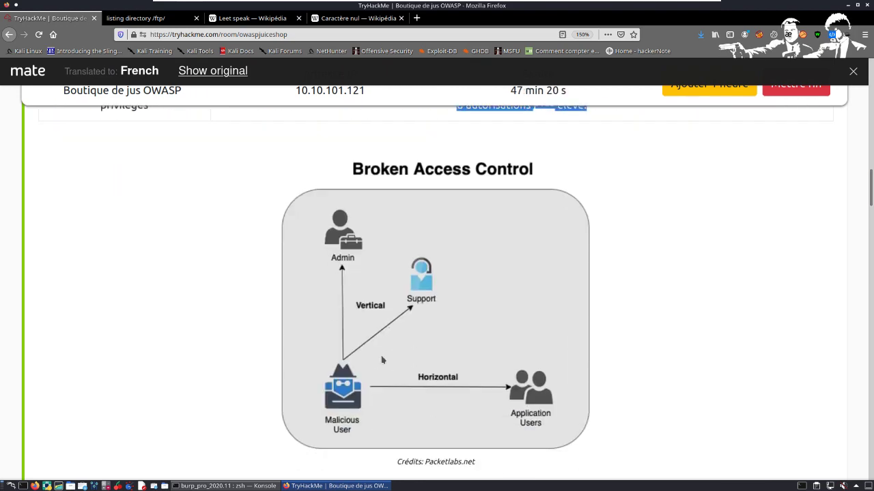
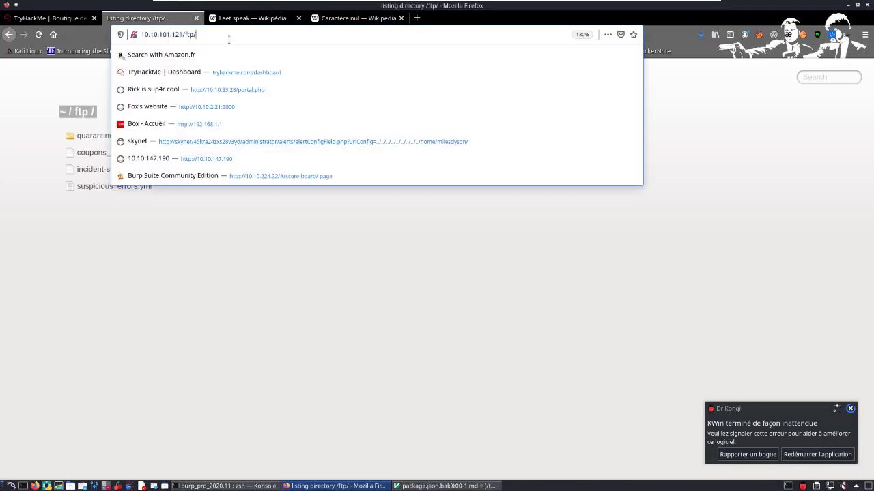
Step: Load the Juice Shop home page at 10.10.101.121 and dismiss the three solved-challenge notifications
key("BackSpace")
key("BackSpace")
key("BackSpace")
key("BackSpace")
key("Return")
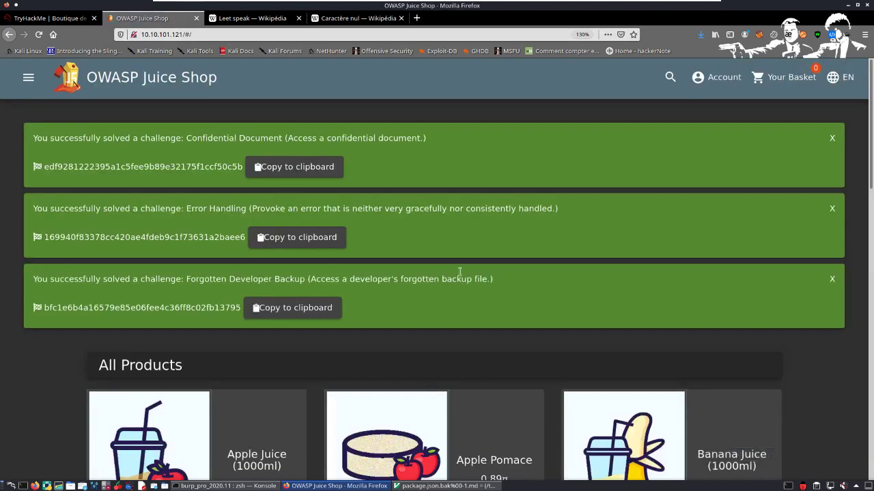
triple_click(835, 141)
Step: Open the Debugger in the developer tools for the Juice Shop page, following the Question 1 instructions on the TryHackMe page
right_click(365, 130)
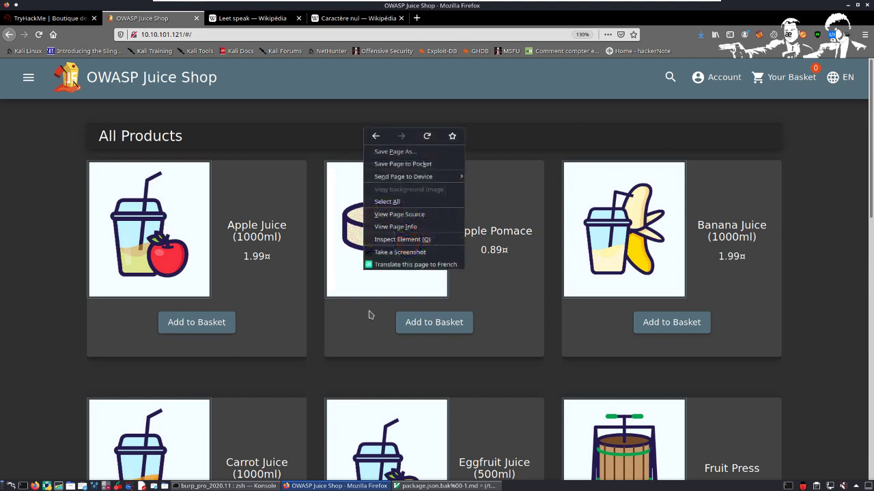
left_click(400, 241)
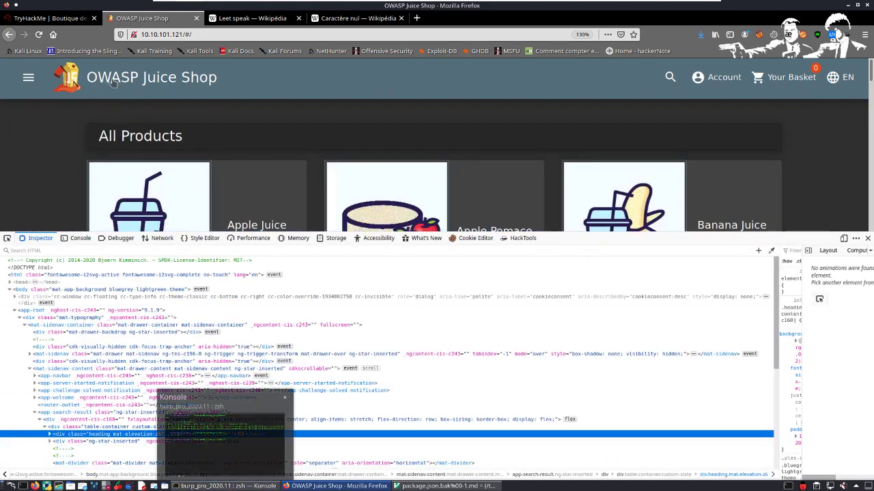
left_click(73, 19)
scroll(392, 310, "down", 1)
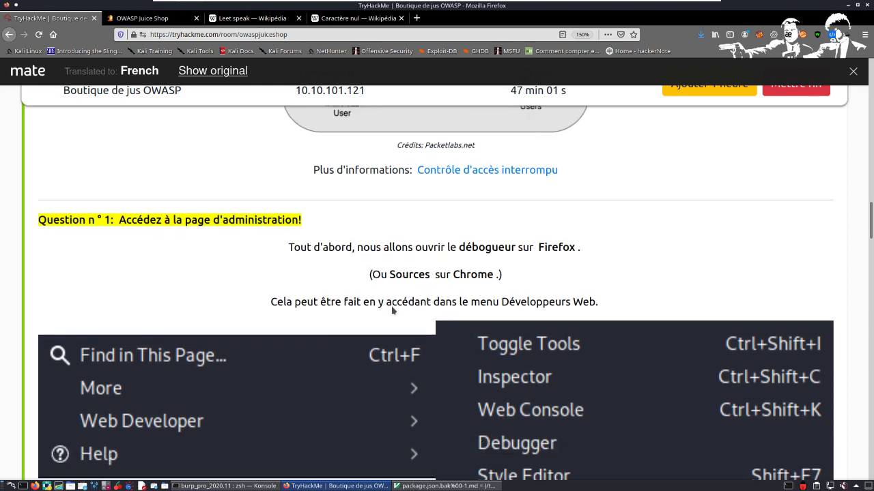
scroll(392, 310, "down", 2)
right_click(530, 282)
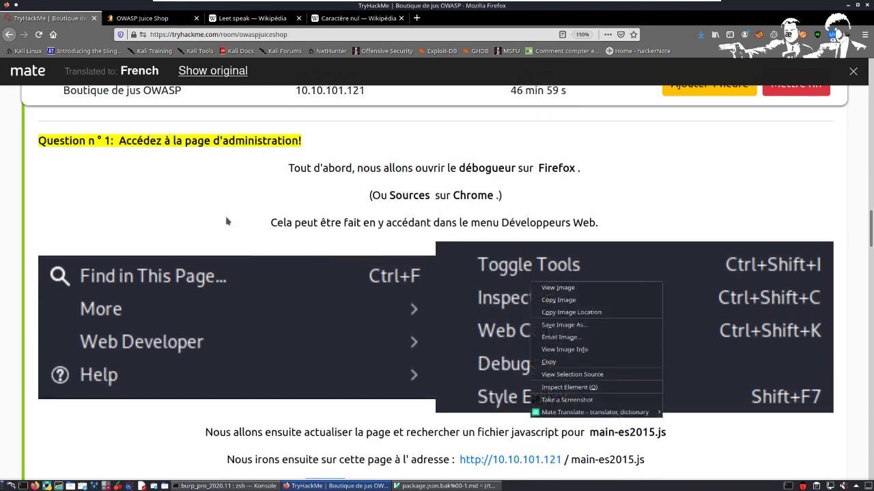
key("Escape")
scroll(298, 314, "down", 3)
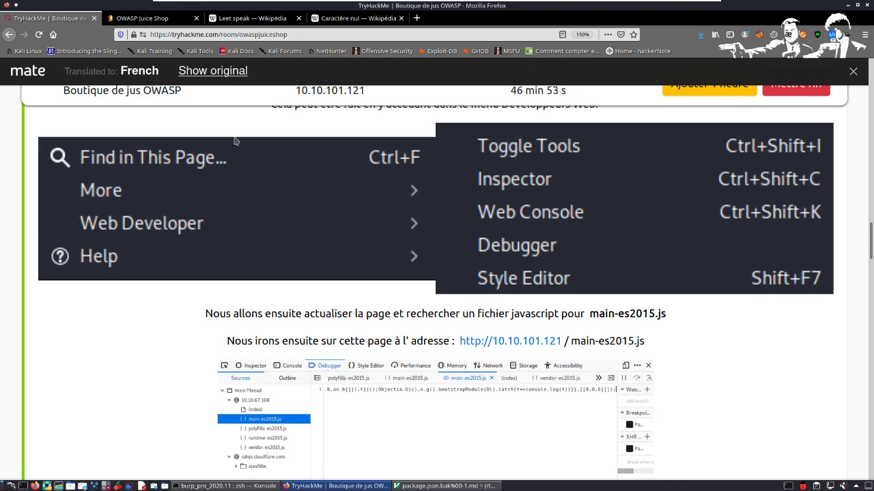
left_click(157, 18)
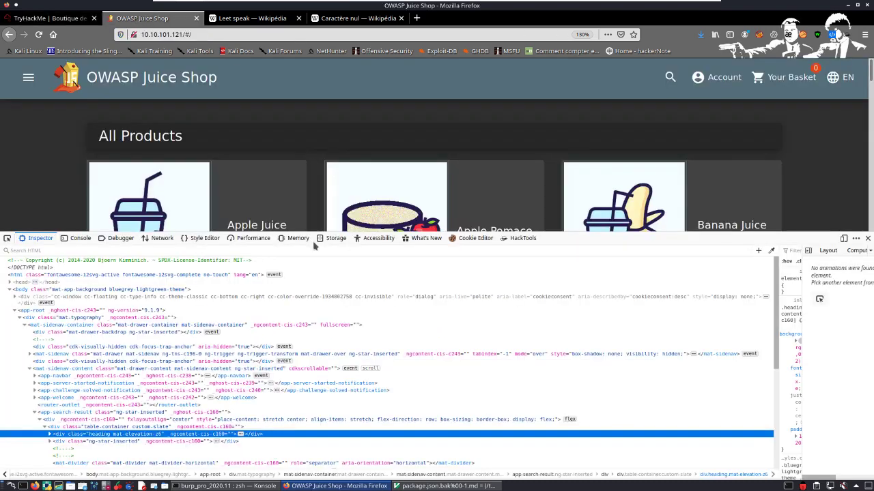
left_click(121, 239)
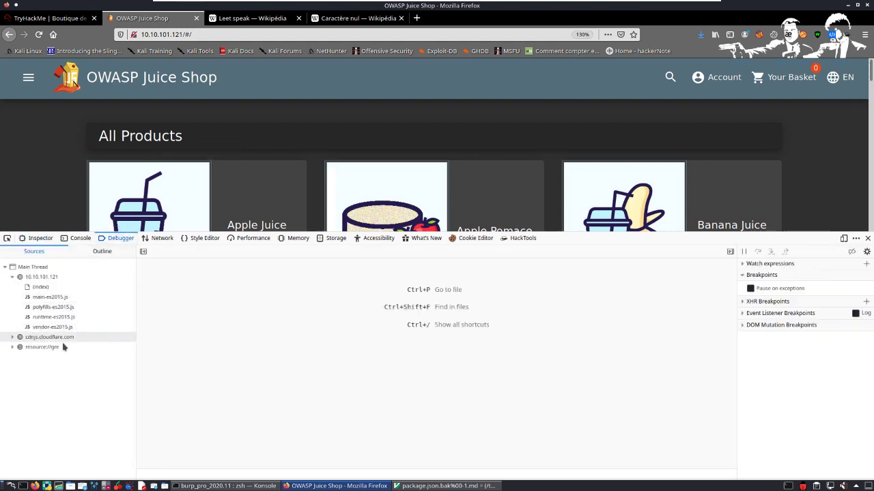
Step: Expand the cdnjs.cloudflare.com and resource://gre source trees, including the cookieconsent2 and jquery folders, to examine which scripts they contain
left_click(58, 338)
left_click(45, 357)
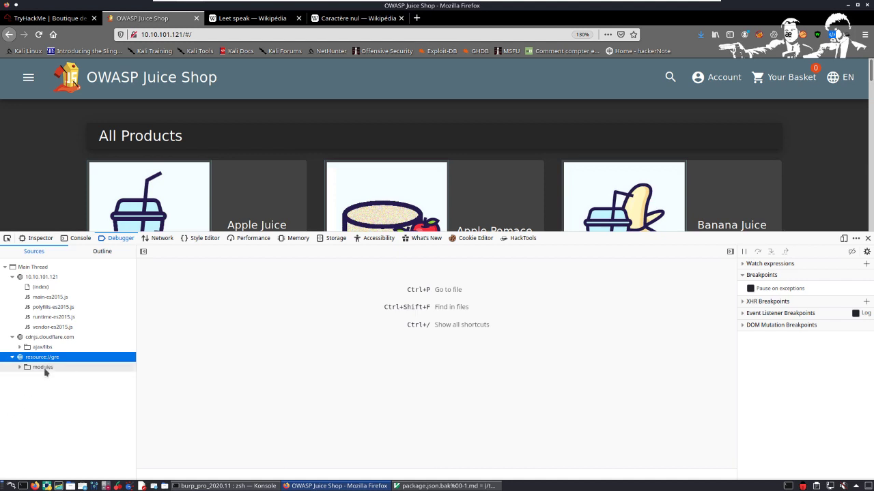
left_click(45, 370)
left_click(46, 349)
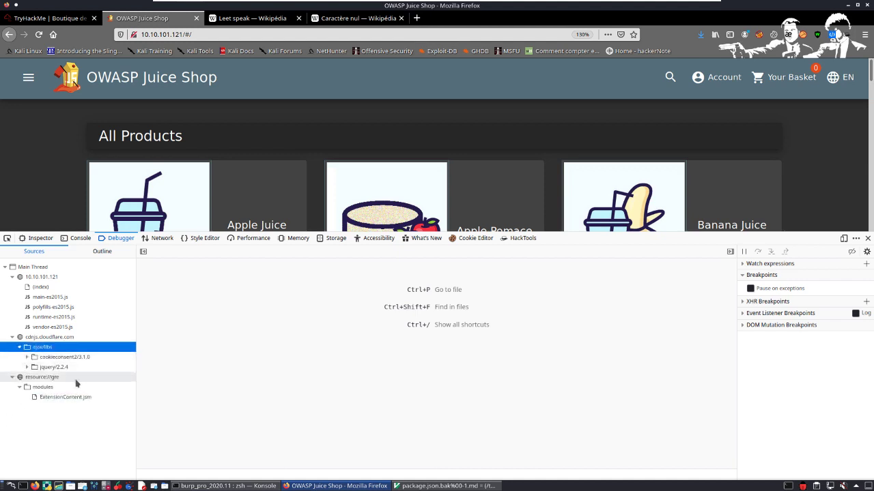
left_click(61, 357)
left_click(55, 377)
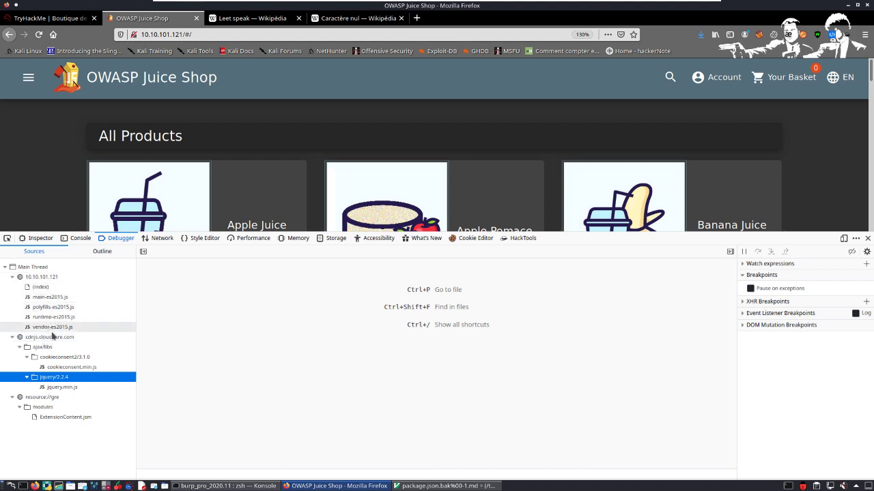
Step: Open main-es2015.js from the 10.10.101.121 sources and view its code through to the end of the line
left_click(62, 297)
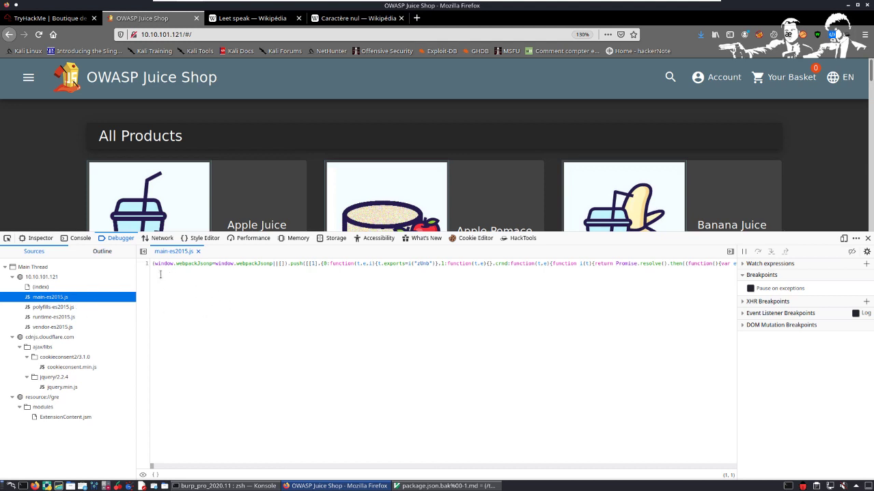
left_click_drag(160, 275, 93, 256)
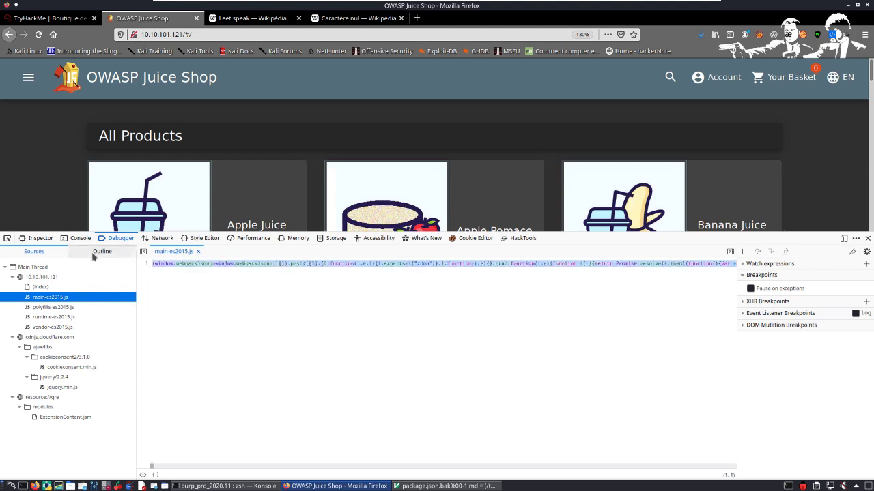
left_click(320, 302)
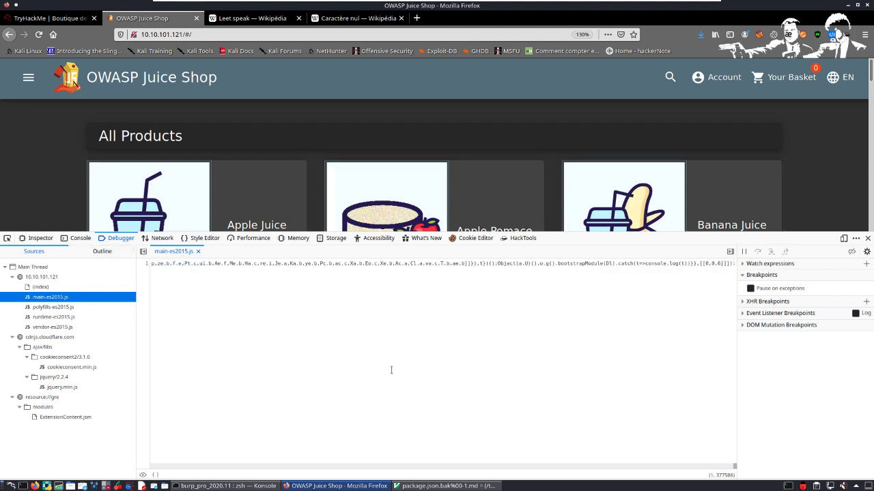
Step: Copy the file name main-es2015.js from the address given in the TryHackMe Question 1 instructions
left_click(53, 19)
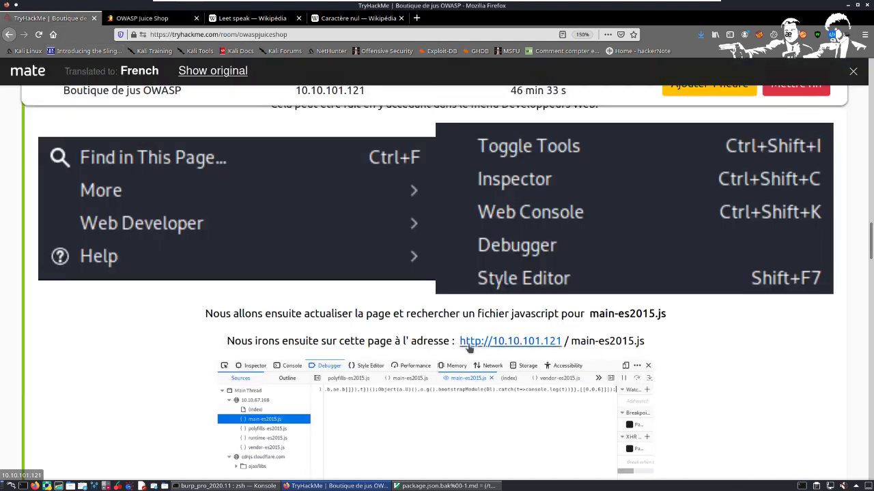
left_click_drag(570, 345, 690, 344)
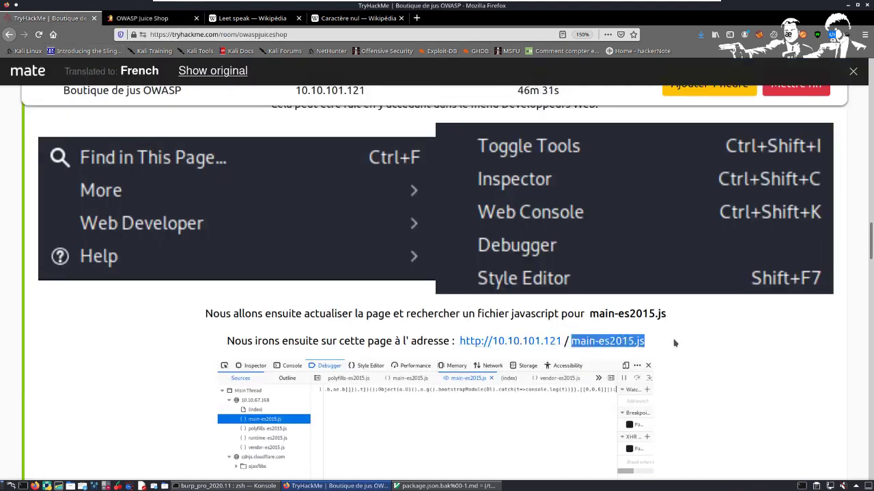
right_click(606, 340)
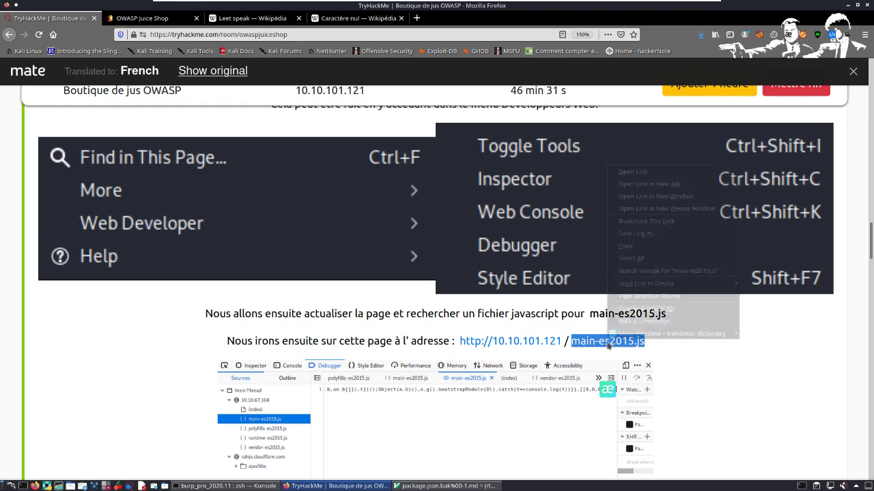
left_click(626, 246)
Step: Load 10.10.101.121/main-es2015.js in the Juice Shop tab, without the # part of the address
left_click(144, 18)
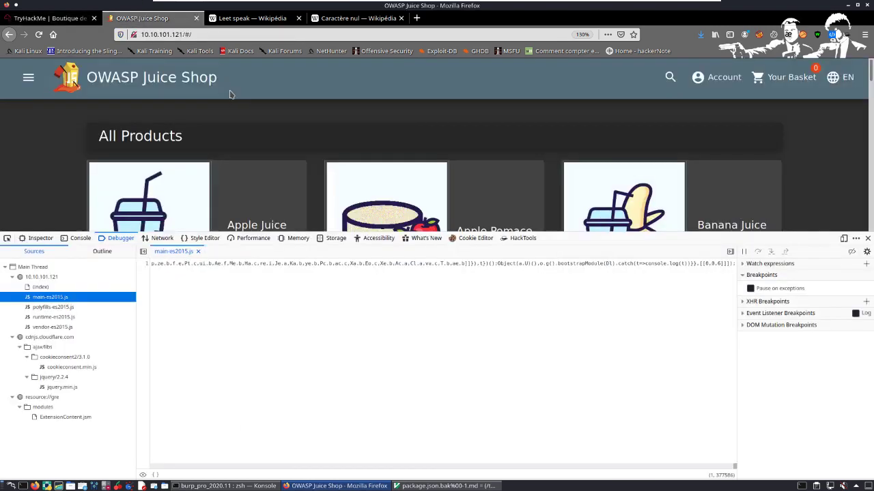
left_click(215, 39)
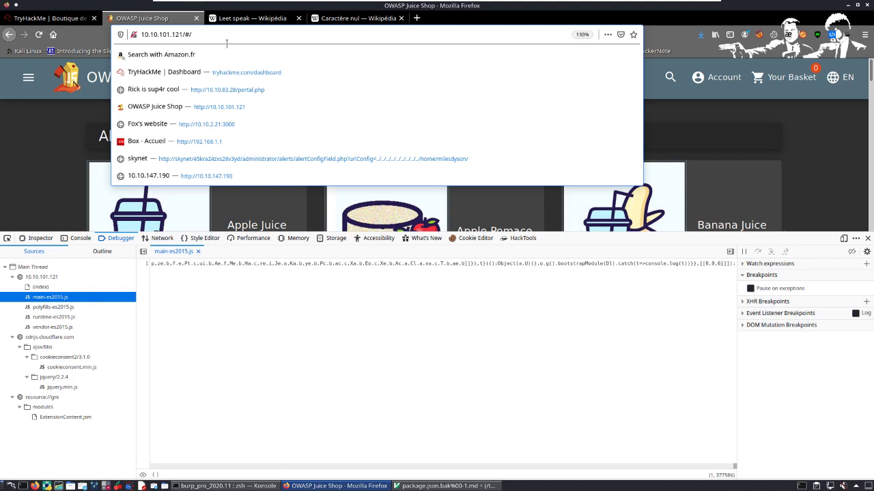
key("ctrl+v")
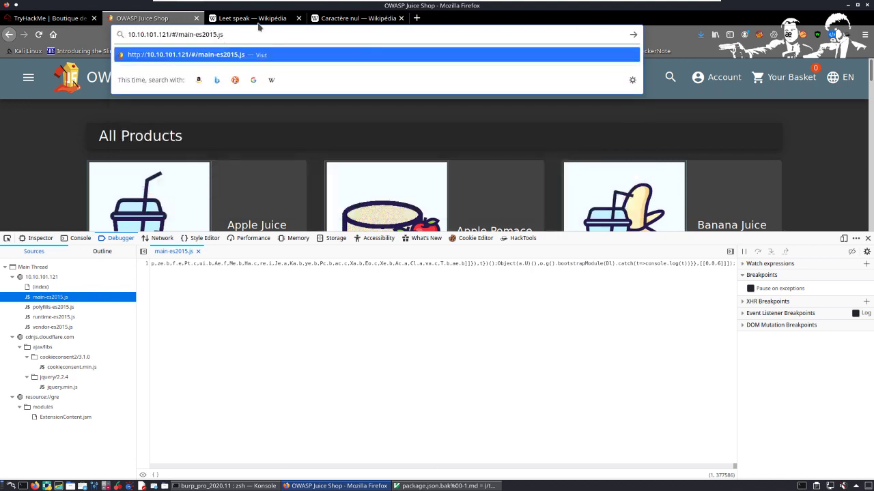
key("BackSpace")
key("BackSpace")
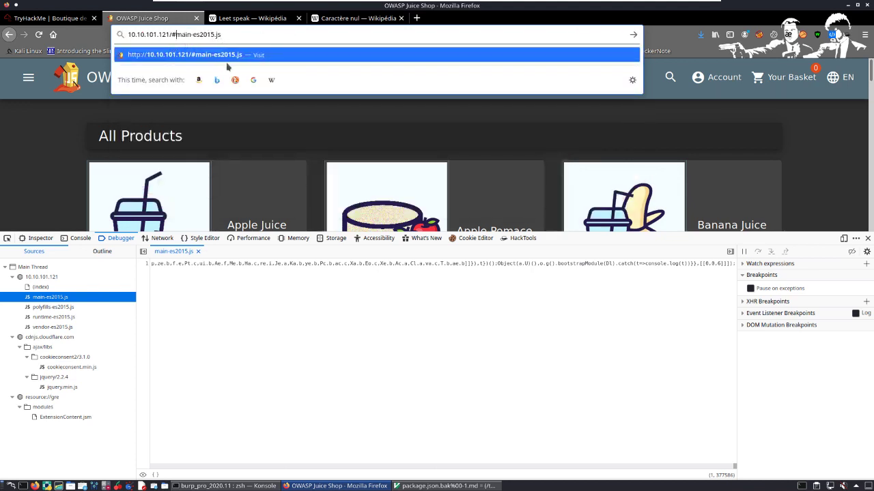
key("Return")
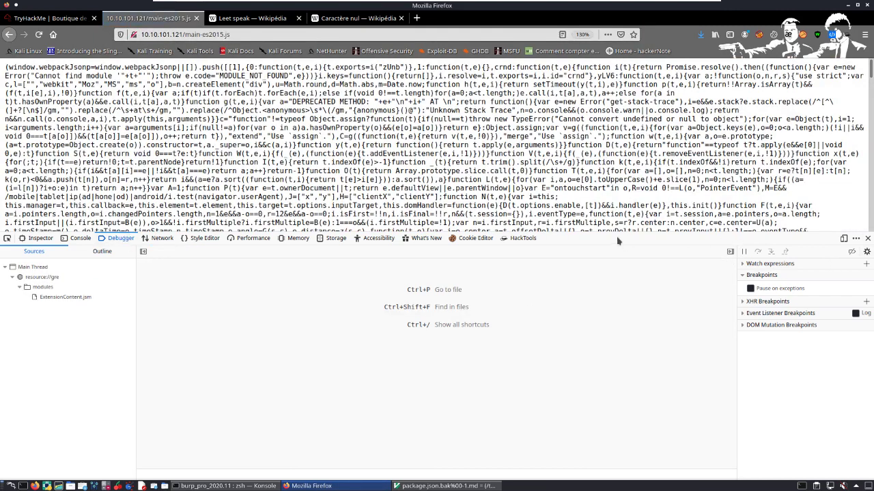
Step: Shrink the developer tools to enlarge the page area and examine the raw code of main-es2015.js
left_click_drag(621, 240, 614, 438)
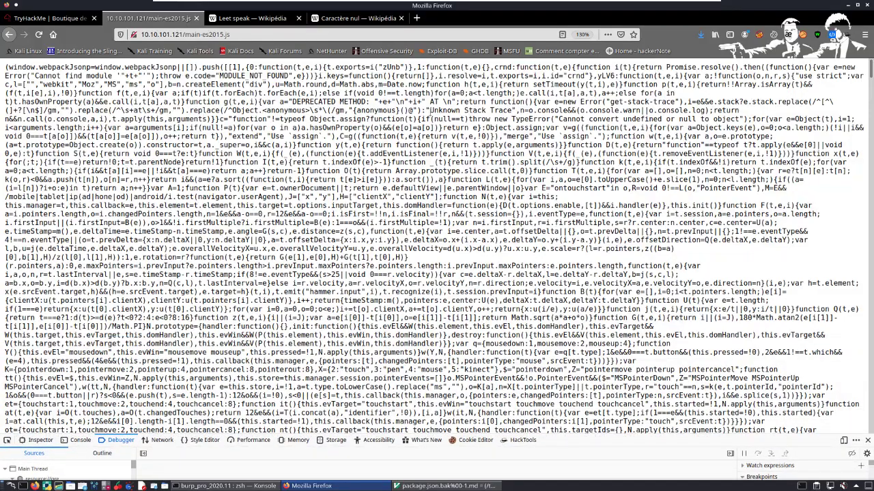
scroll(768, 180, "down", 4)
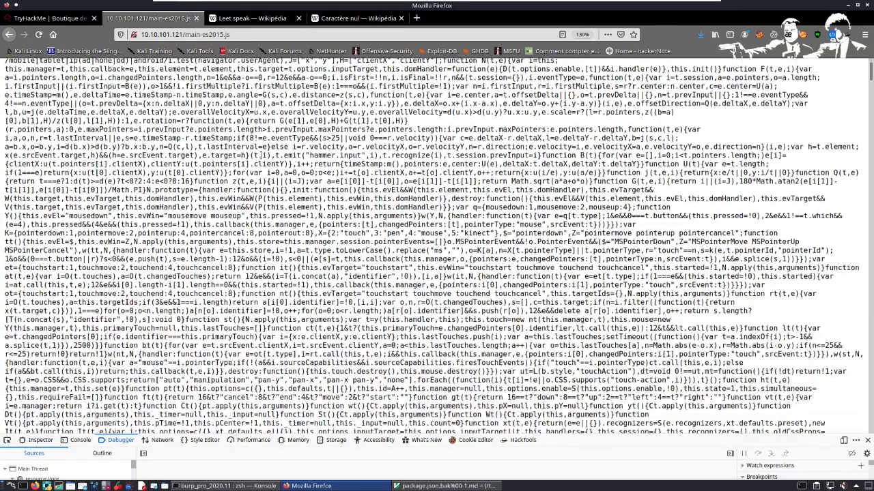
scroll(262, 157, "down", 7)
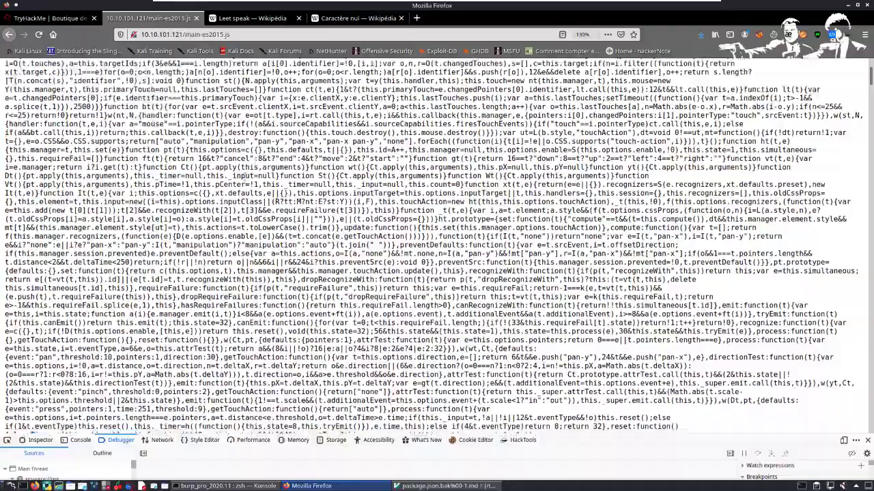
scroll(245, 175, "down", 3)
scroll(244, 179, "down", 7)
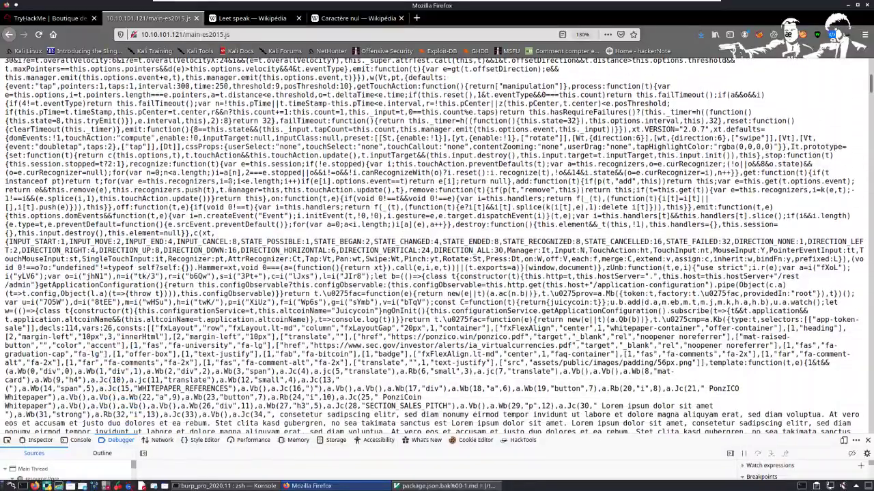
scroll(232, 181, "down", 5)
scroll(433, 246, "down", 8)
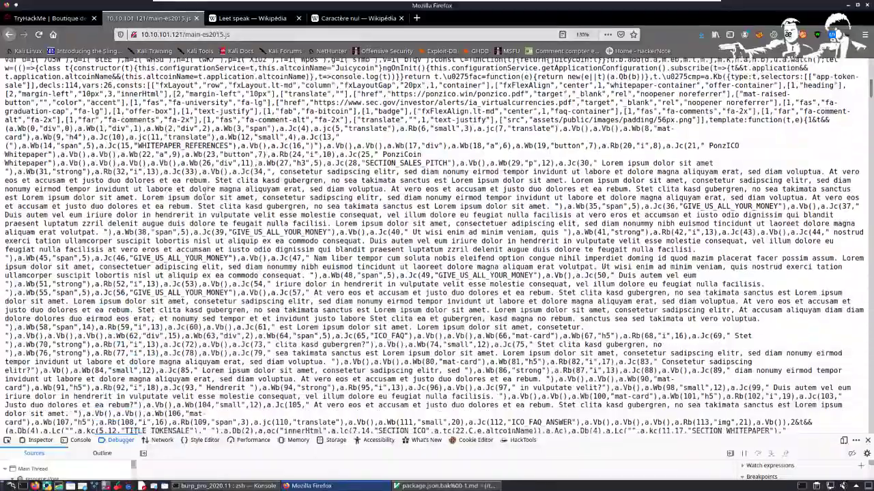
scroll(434, 246, "down", 20)
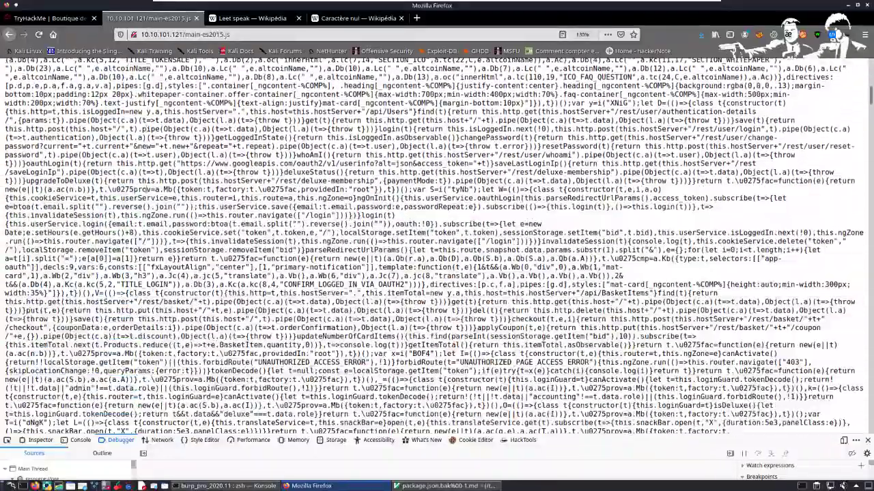
scroll(433, 246, "down", 20)
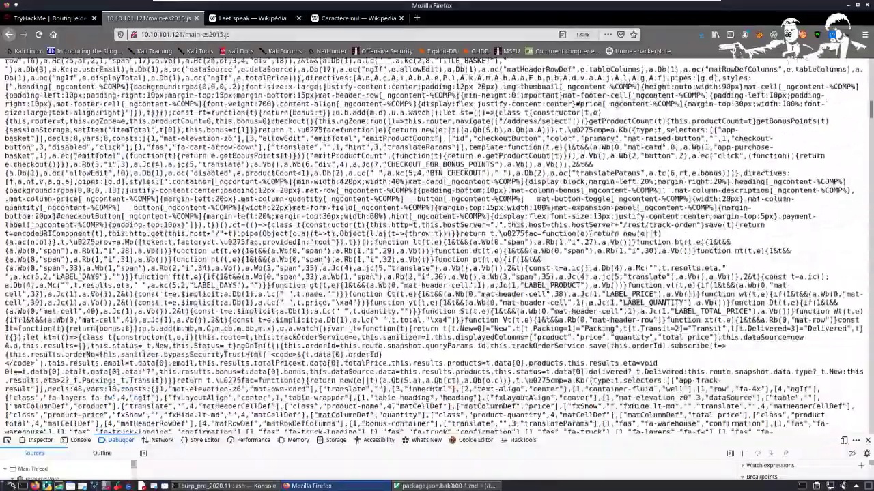
scroll(433, 246, "down", 15)
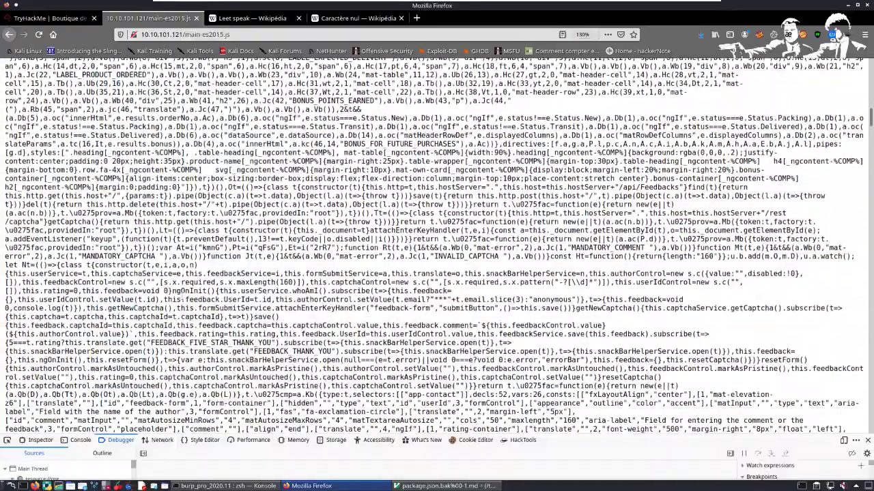
scroll(179, 292, "down", 8)
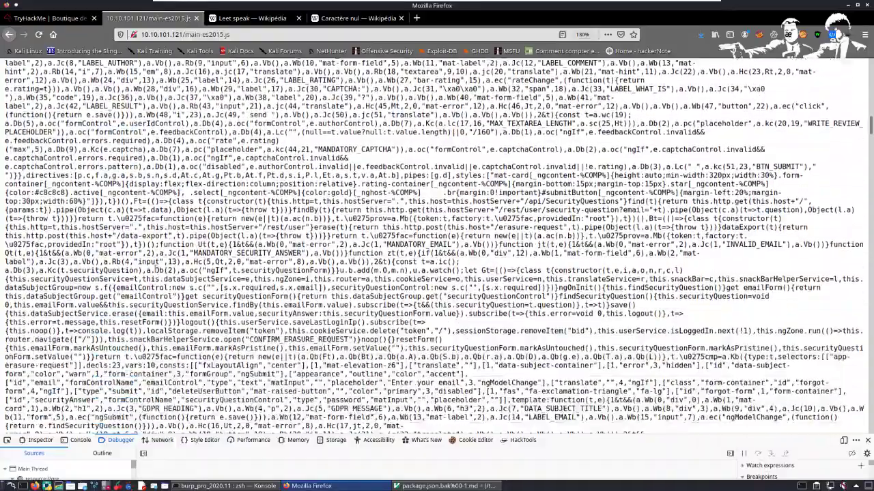
scroll(434, 246, "down", 12)
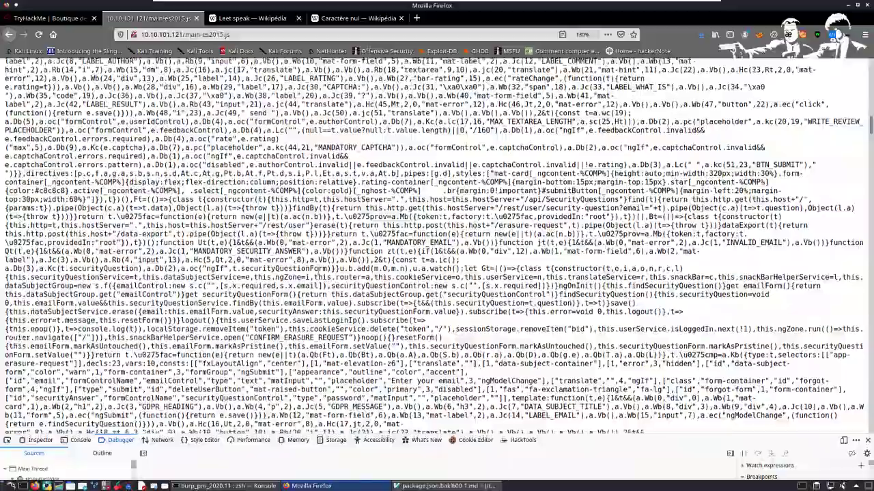
scroll(433, 245, "down", 15)
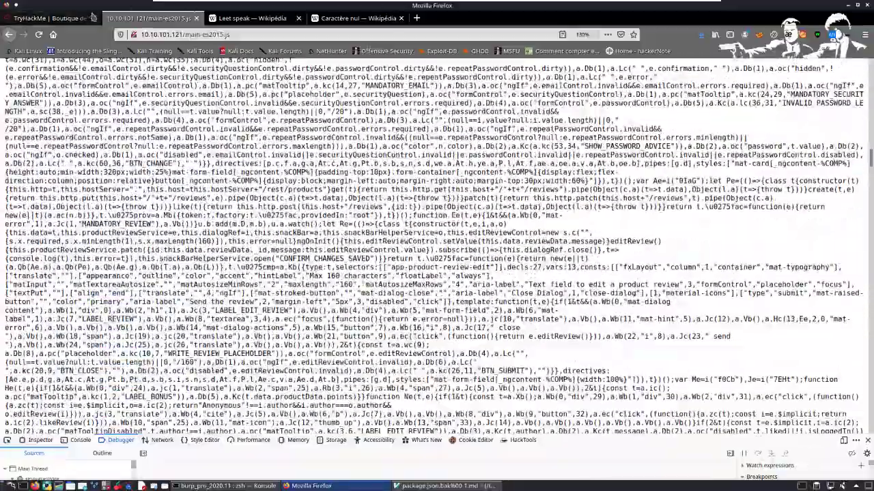
Step: Read the TryHackMe instructions on making the script readable and searching it for "admin", and return to the main-es2015.js page
left_click(51, 17)
scroll(133, 350, "down", 1)
scroll(141, 312, "down", 4)
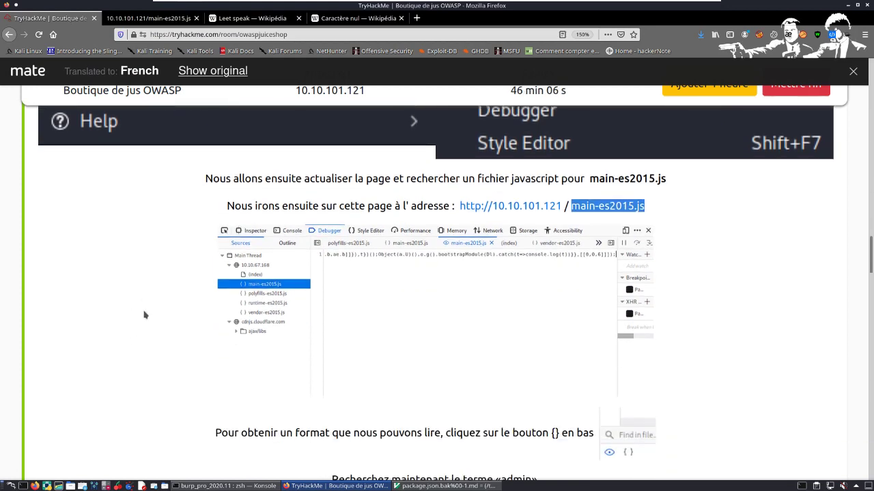
left_click_drag(228, 292, 595, 290)
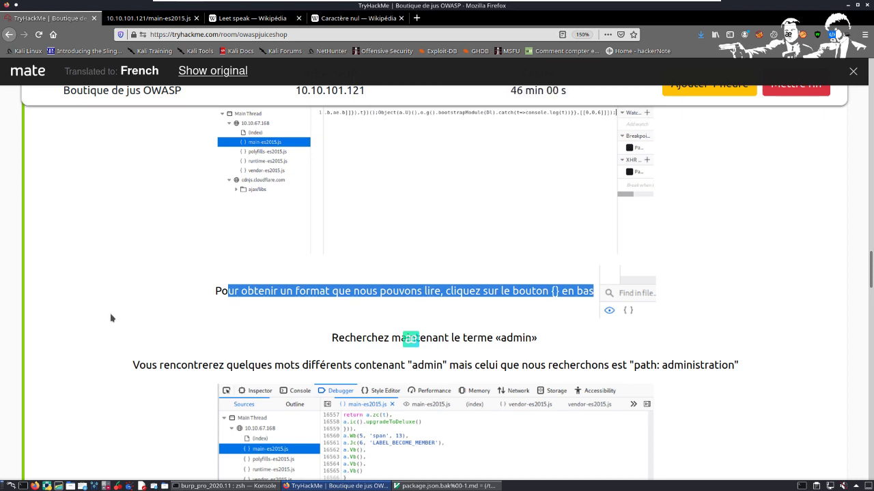
left_click_drag(203, 295, 603, 305)
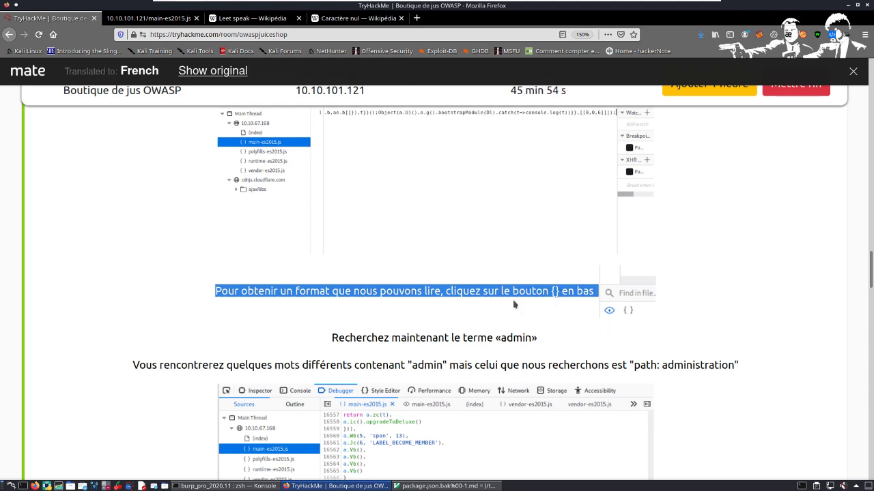
left_click(156, 17)
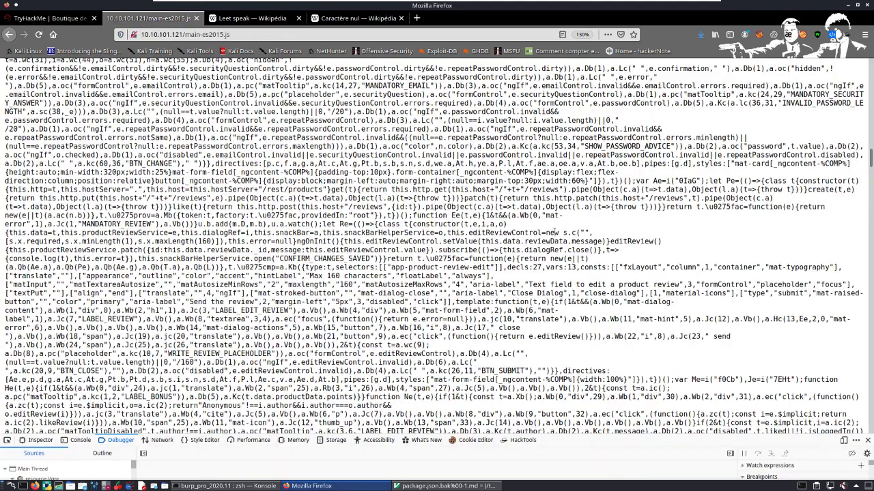
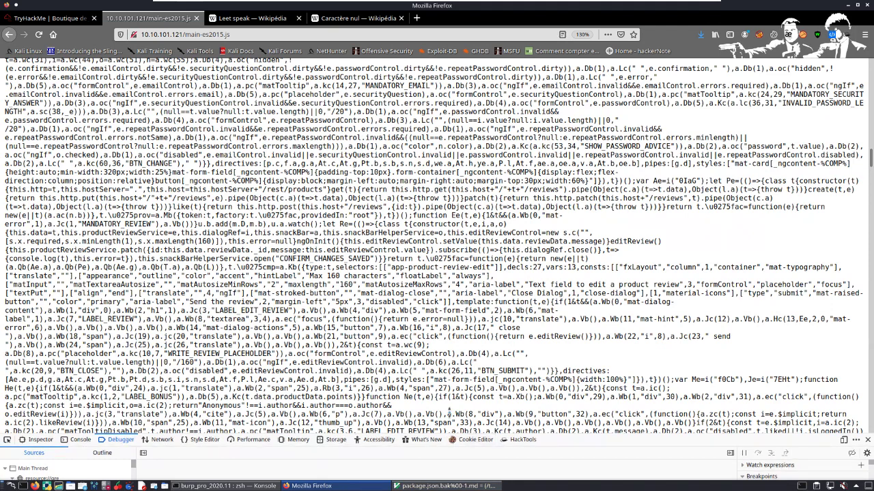
Step: Return to the Juice Shop home page and pretty-print main-es2015.js in an enlarged Debugger
left_click_drag(447, 435, 421, 244)
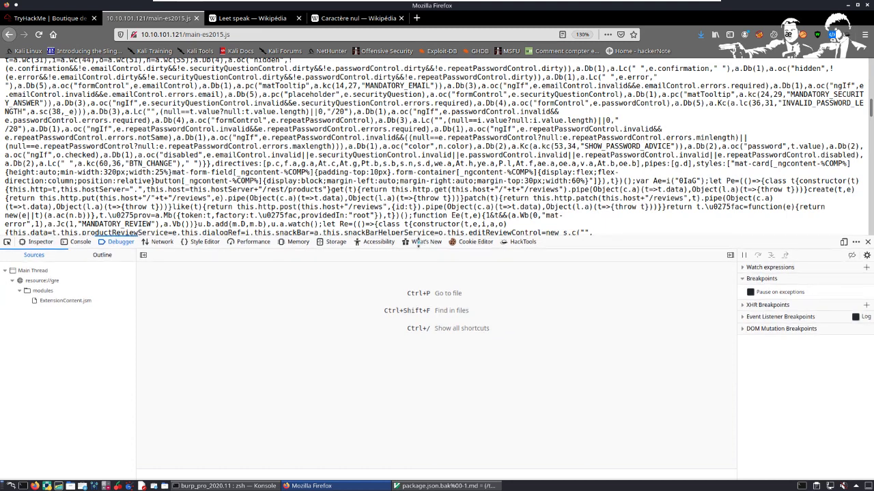
left_click(125, 256)
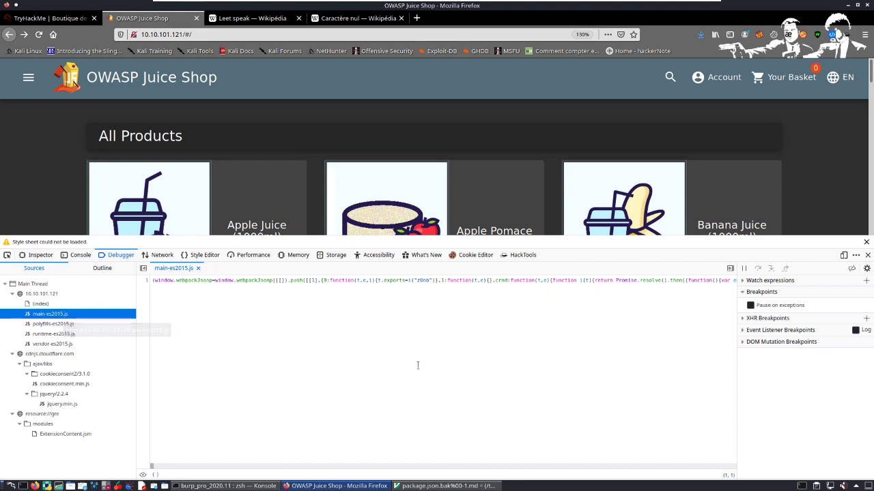
left_click(155, 475)
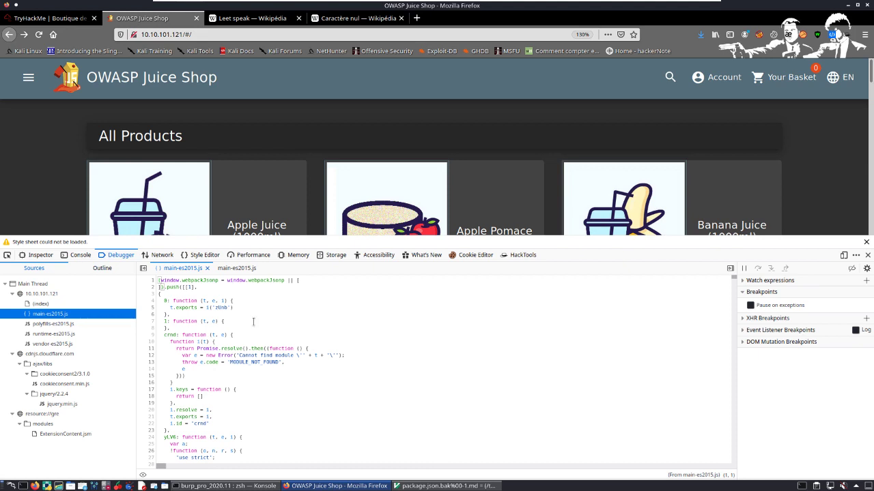
Step: Extend the developer tools over most of the page and search within the formatted main-es2015.js for "ad"
key("ctrl+f")
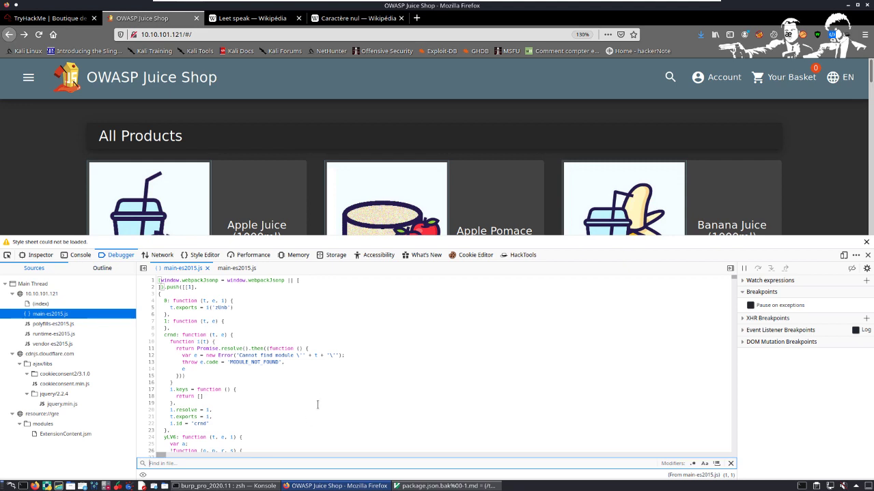
left_click(366, 434)
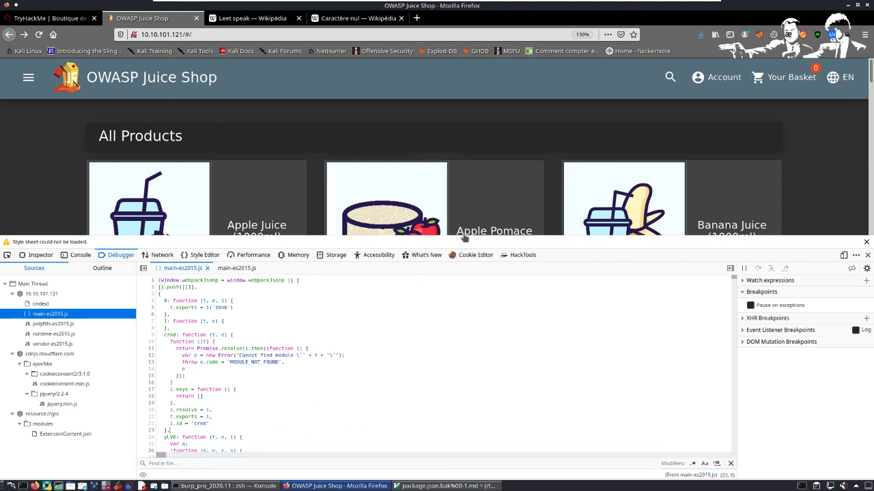
left_click_drag(462, 242, 402, 83)
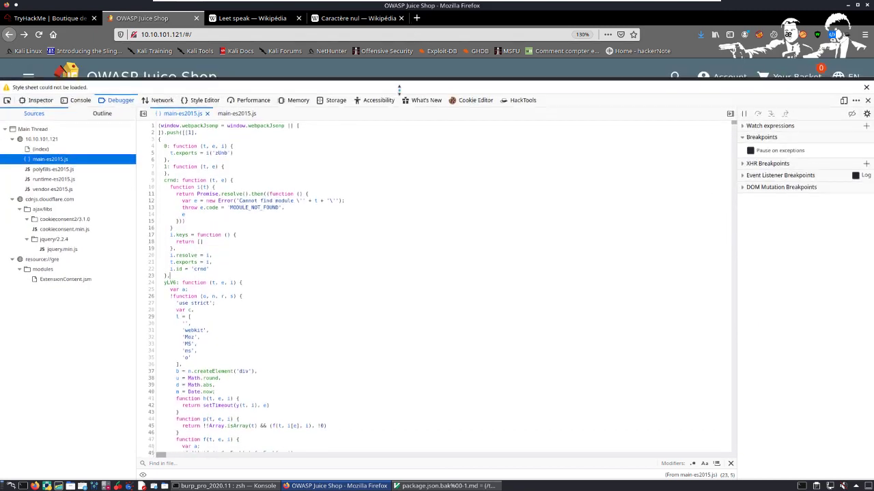
left_click(209, 465)
Step: Complete the search term "admin" in the formatted main-es2015.js and place the cursor on the matching role-check line
type("admin")
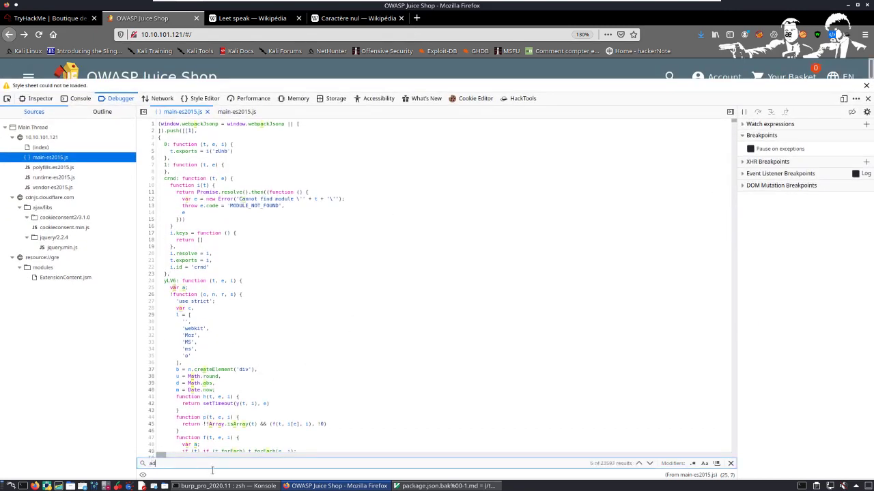
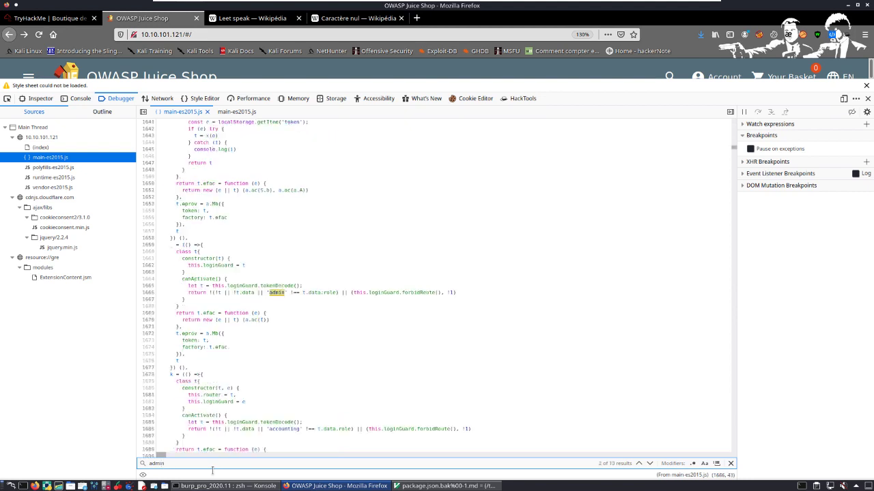
Step: Complete the search term "admin" in the formatted main-es2015.js and place the cursor on the matching role-check line
type("n")
left_click(286, 300)
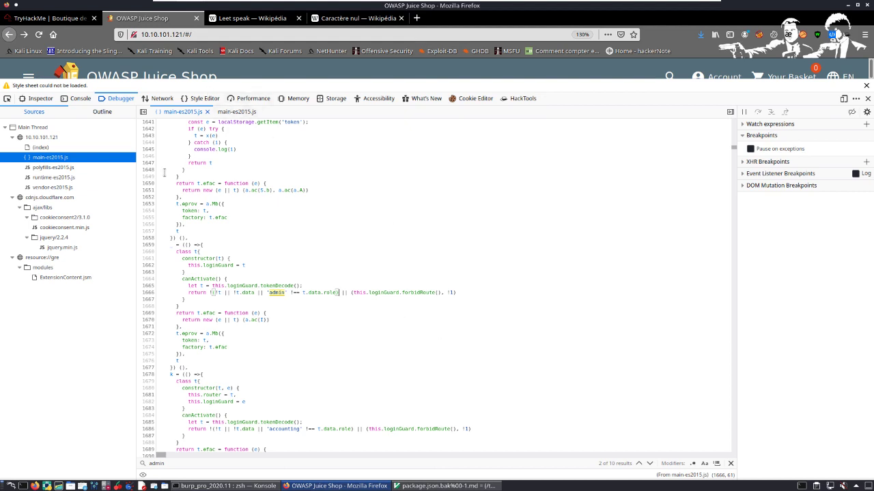
Step: Reread the TryHackMe instruction about "path: administration" and return to the Juice Shop Debugger to revise the main-es2015.js search term
left_click(73, 19)
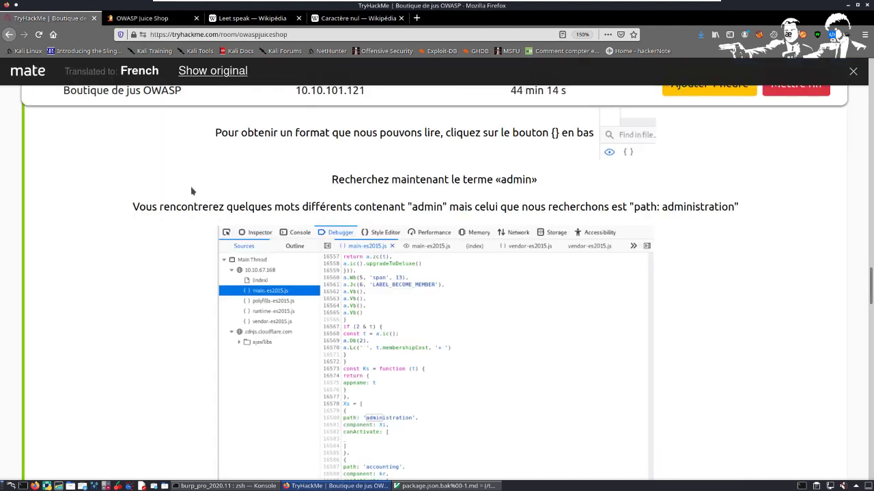
left_click_drag(132, 206, 748, 215)
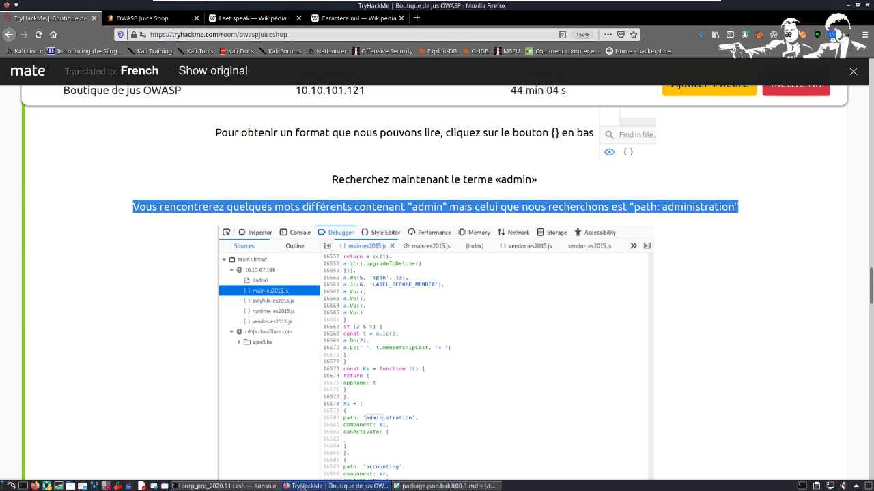
left_click(145, 23)
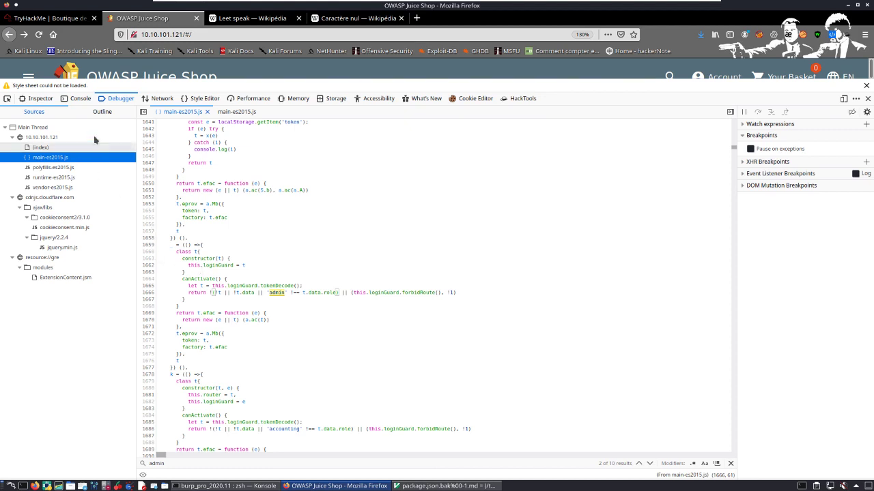
left_click(219, 469)
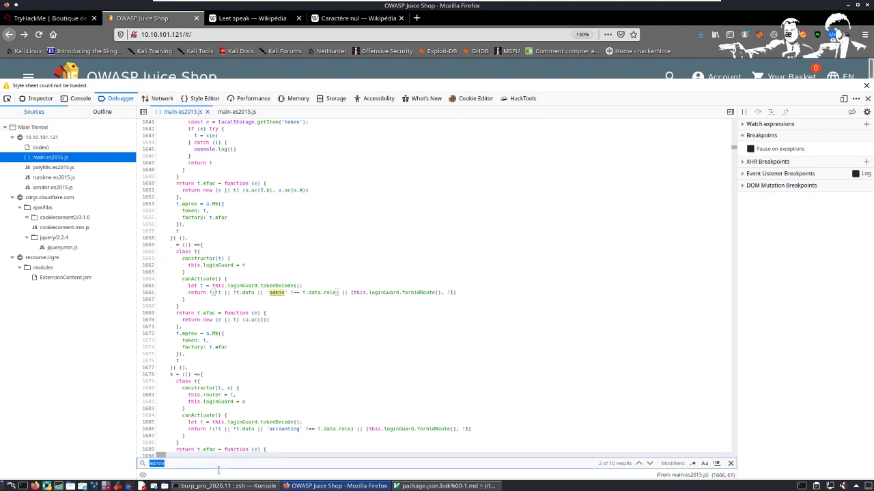
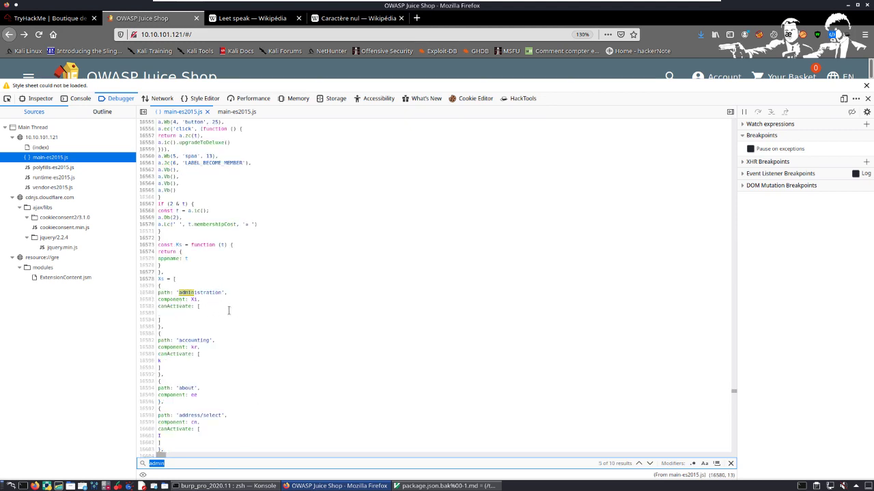
Step: Place the cursor on the "path: 'administration'" line in main-es2015.js and read the TryHackMe explanation of the "/#/administration" page
left_click(198, 261)
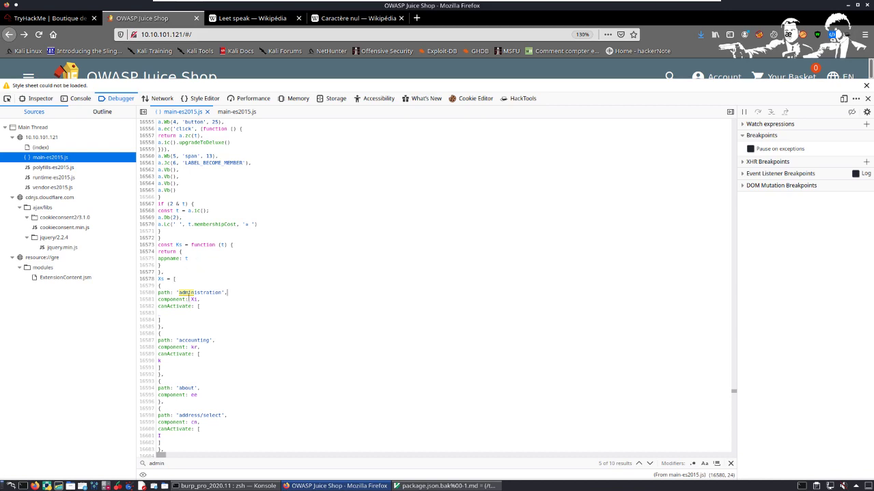
key("ctrl+Page_Up")
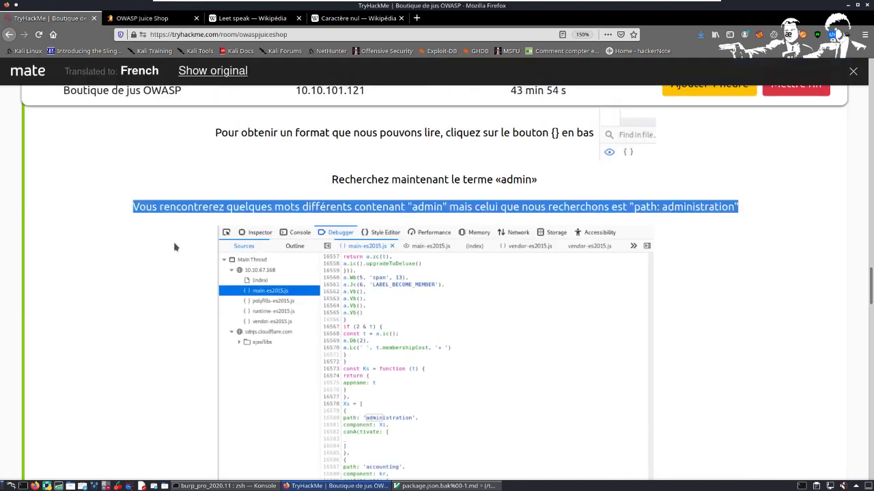
scroll(494, 236, "down", 5)
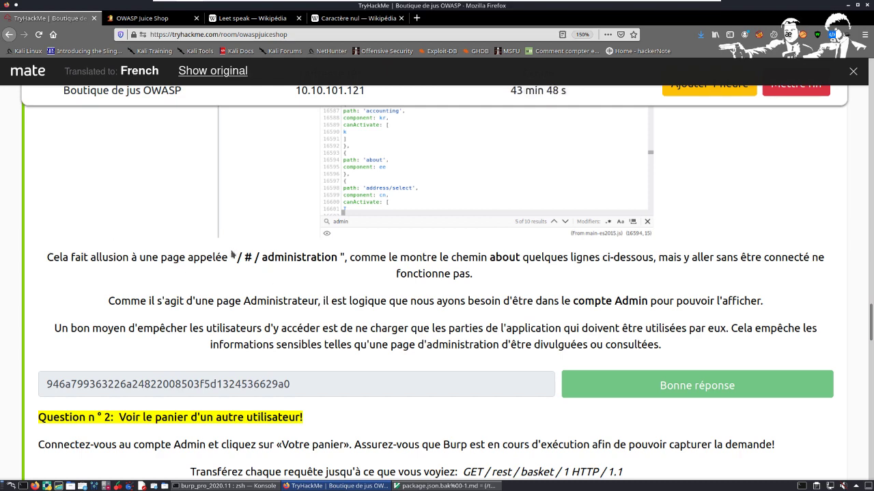
left_click(145, 18)
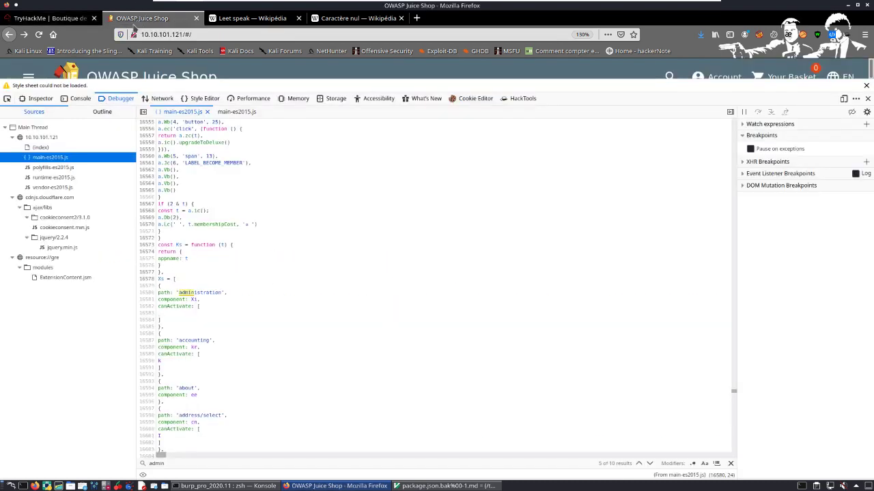
left_click(199, 38)
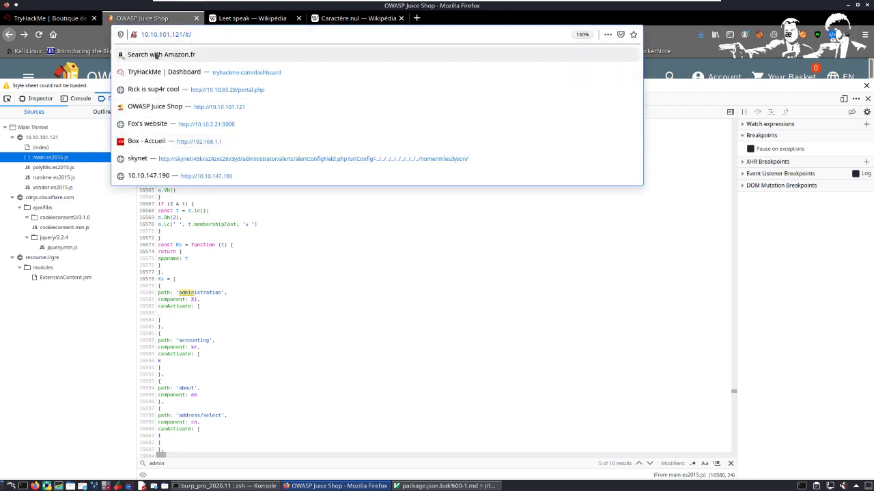
left_click(51, 18)
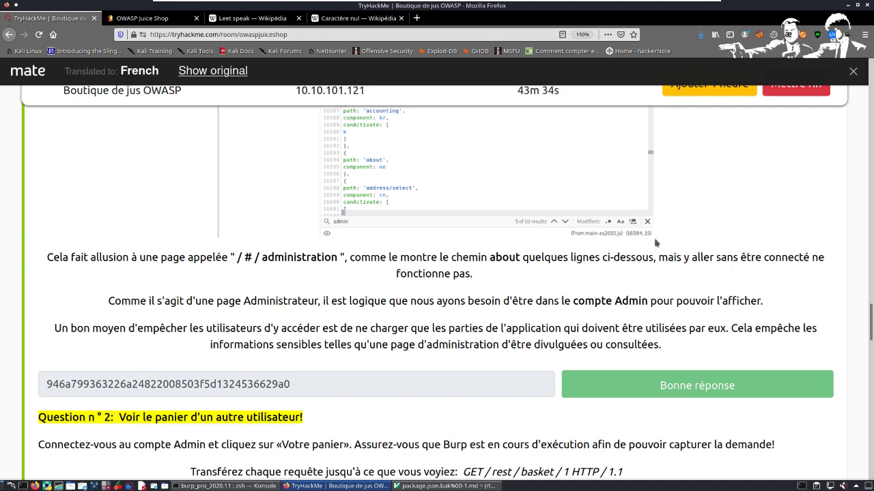
Step: Review the TryHackMe notes on restricting the administration page and highlight the line about sensitive information being disclosed or viewed
scroll(437, 273, "up", 2)
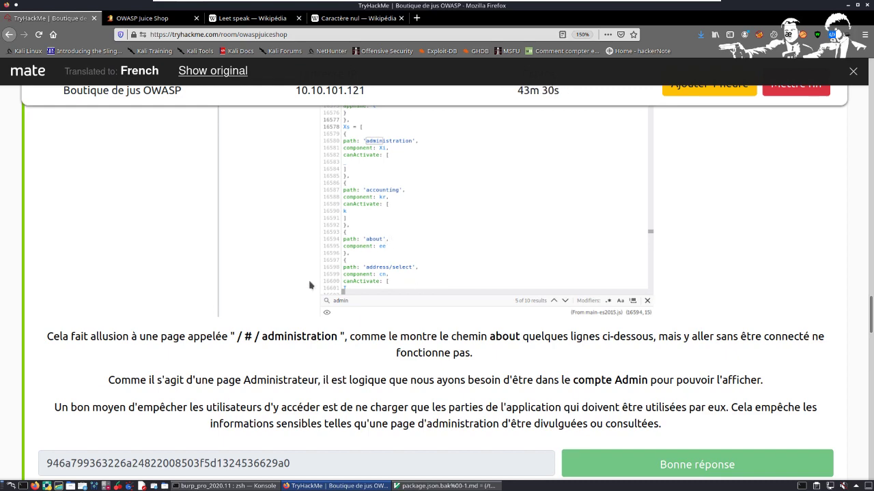
scroll(293, 303, "down", 1)
scroll(289, 307, "down", 1)
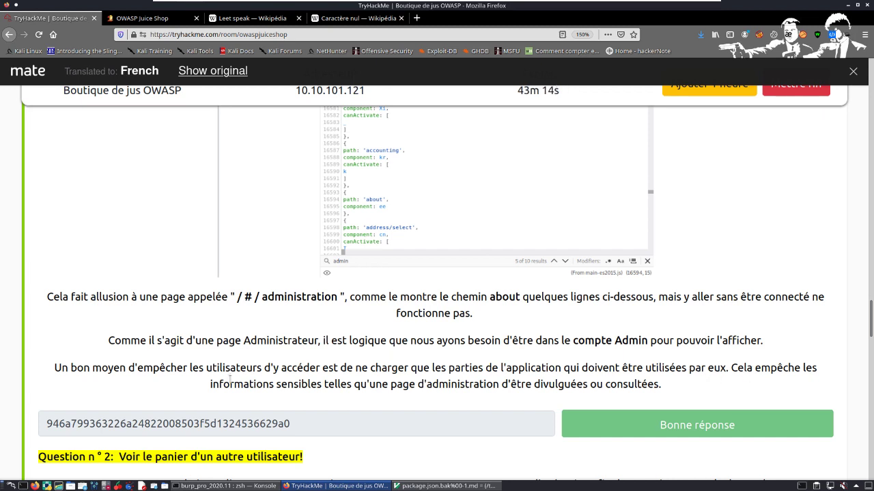
left_click_drag(207, 385, 700, 396)
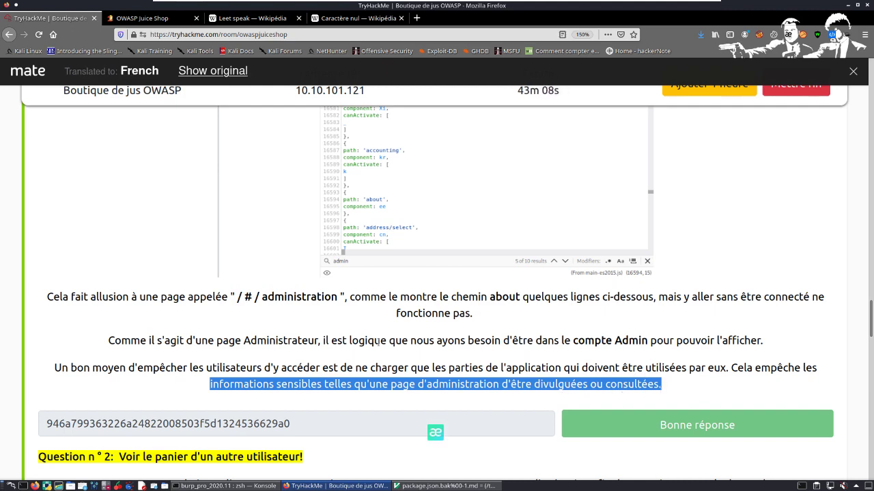
scroll(365, 336, "up", 3)
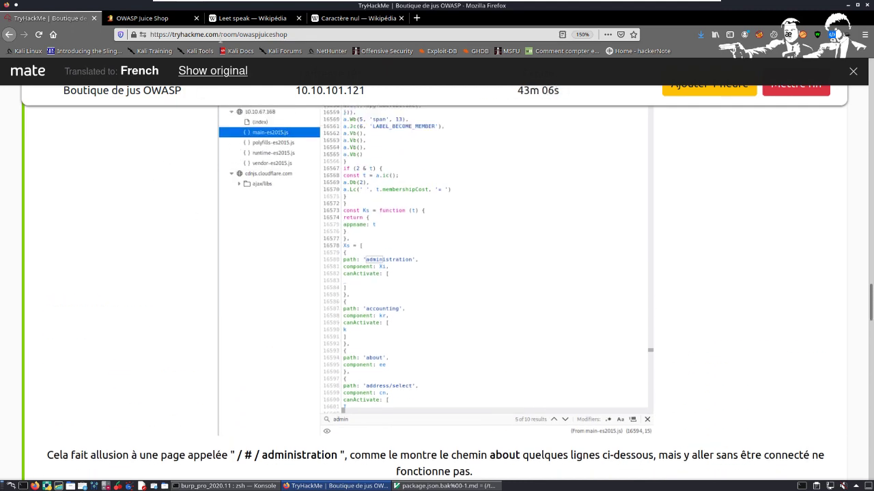
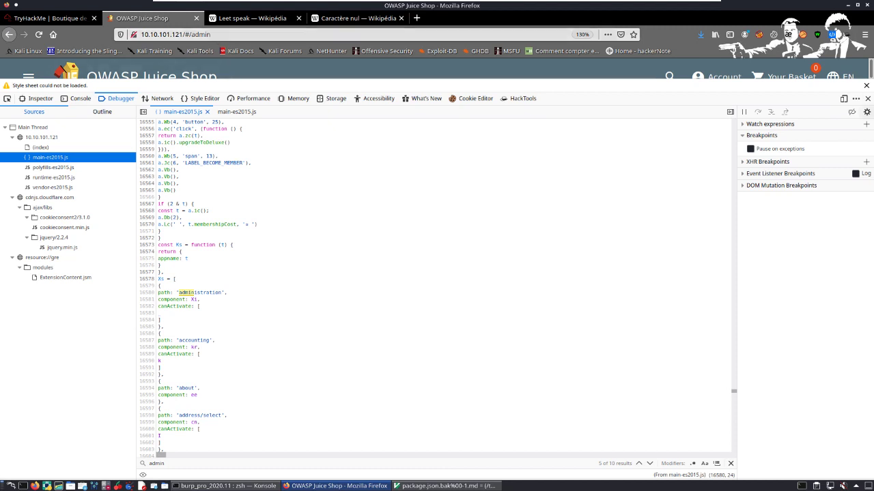
Step: Close the style sheet notice and developer tools, and extend the Juice Shop address from "/#/admin" towards "10.10.101.121/#/administration"
left_click(866, 85)
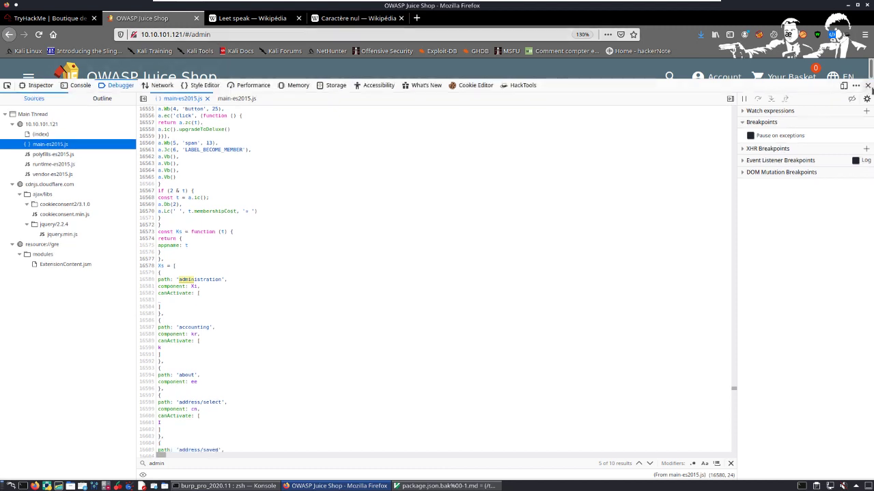
left_click(867, 86)
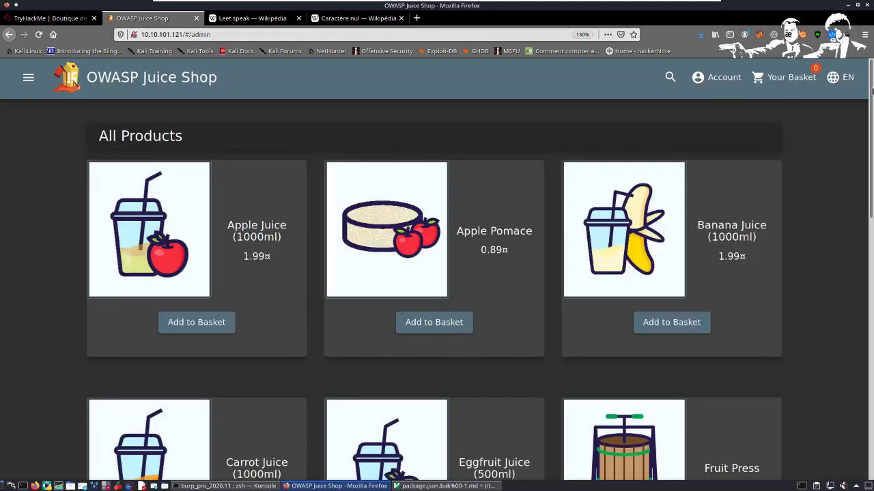
left_click(285, 37)
left_click(285, 38)
left_click(284, 38)
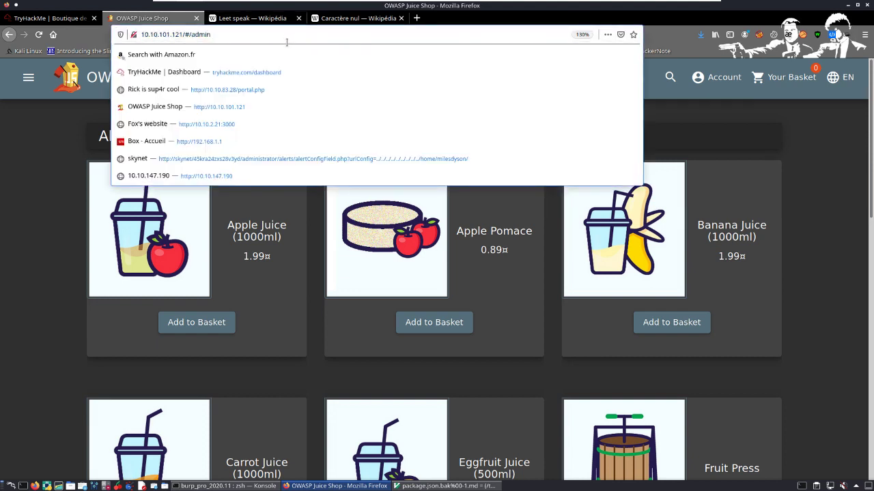
type("istrati")
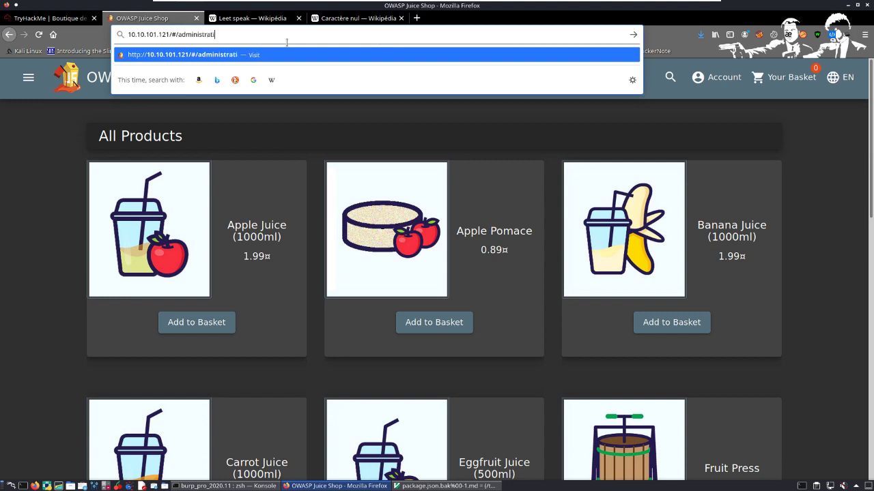
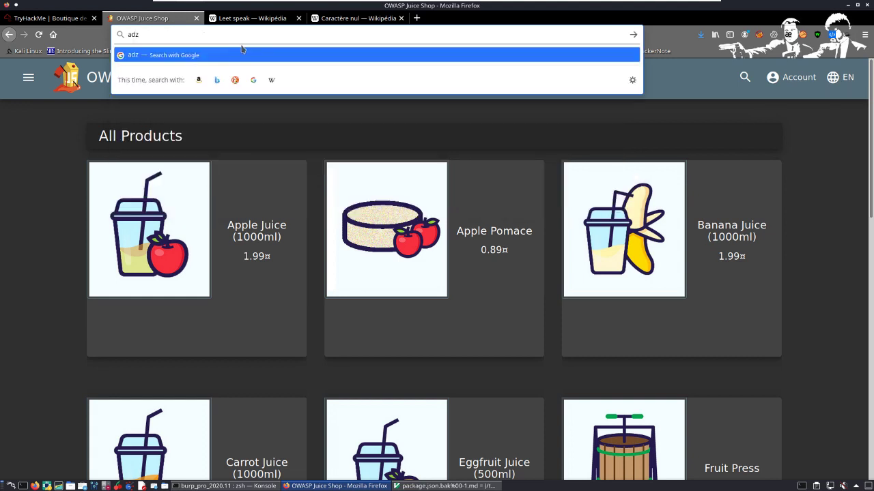
Step: Undo the mistyped address text and load the Juice Shop address 10.10.101.121/#/admin
type("zz")
key("ctrl+z")
key("ctrl+z")
key("ctrl+z")
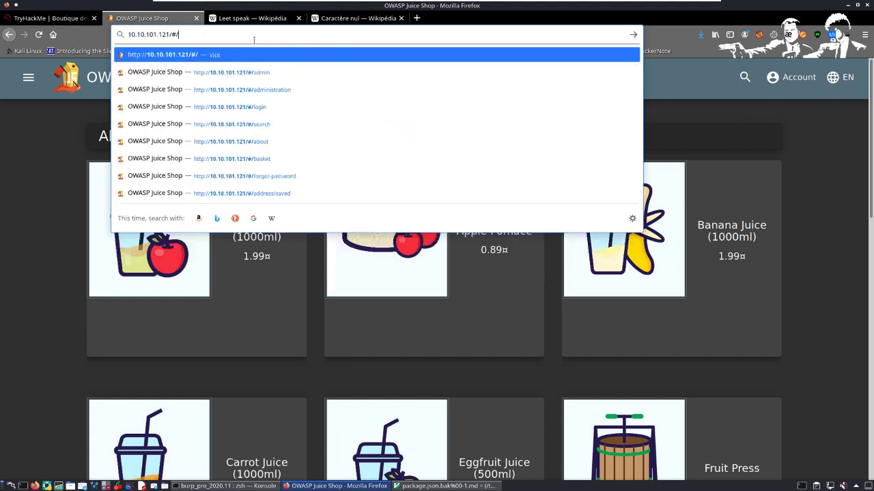
type("a")
key("Return")
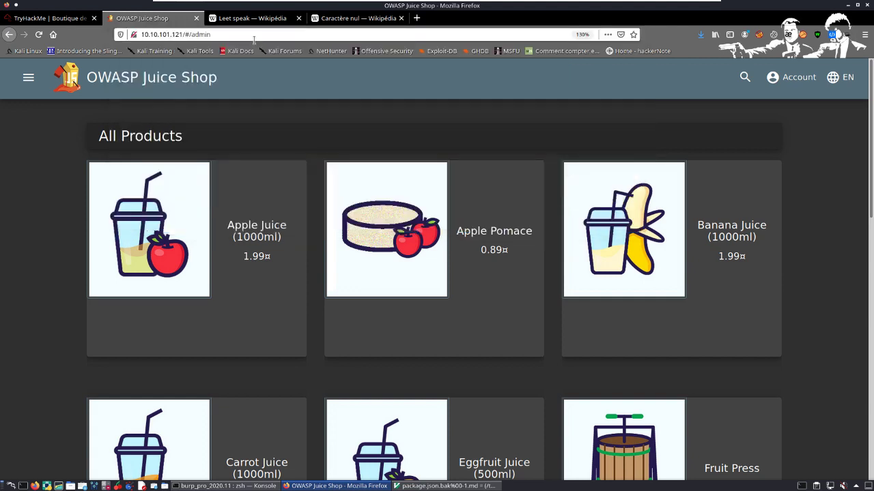
Step: Extend the Juice Shop address to 10.10.101.121/#/admininistration and load it
left_click(254, 40)
left_click(254, 41)
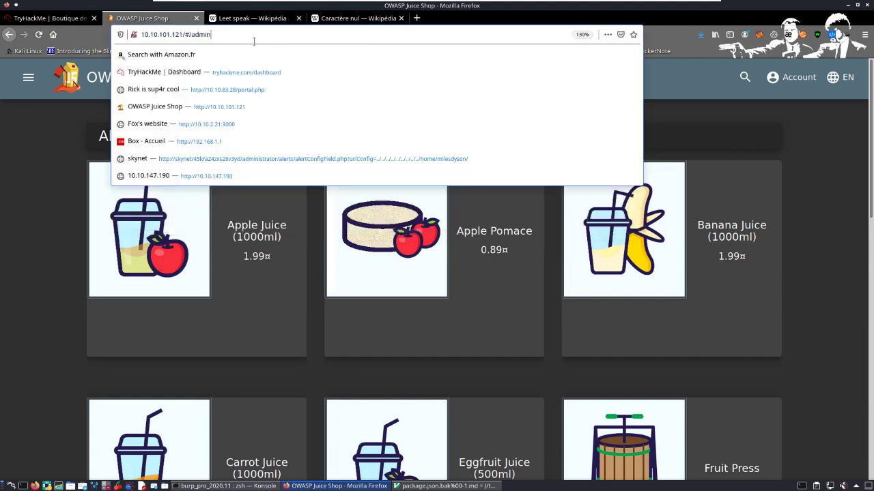
type("inis")
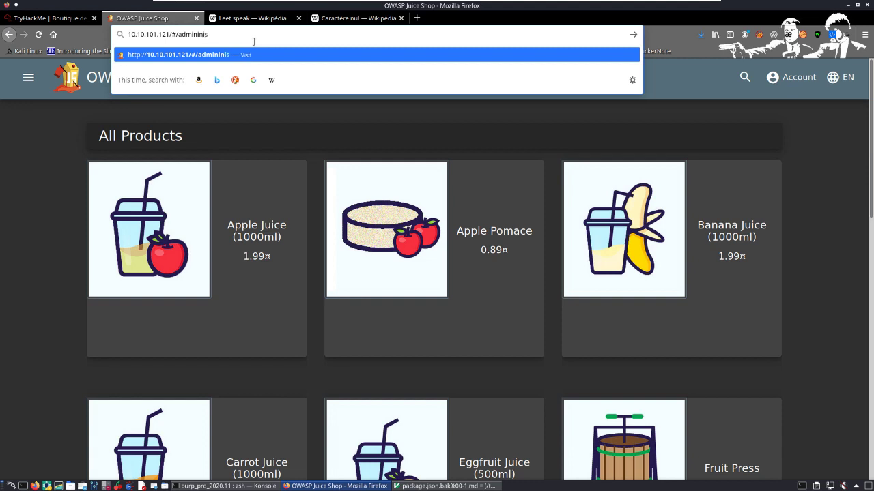
type("tration")
key("Return")
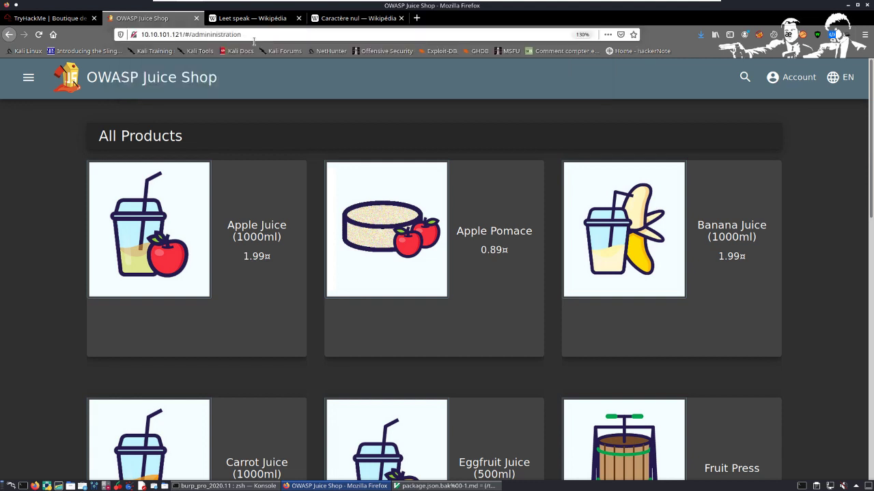
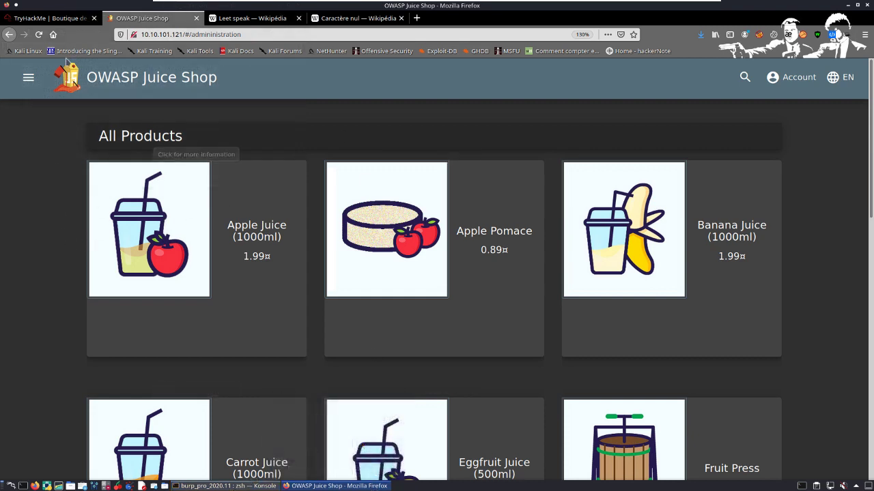
Step: Return to the TryHackMe room and read the administration page explanation, continuing to Question 2 about viewing another user's basket
left_click(60, 22)
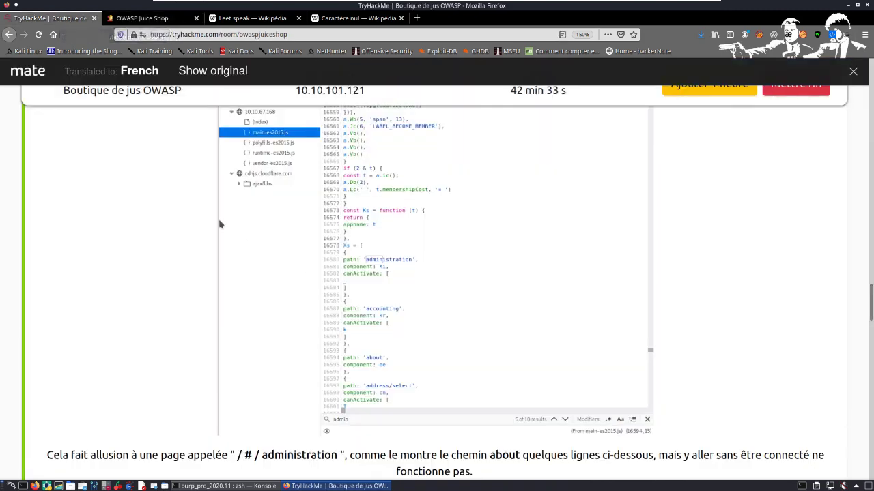
scroll(220, 225, "down", 2)
scroll(279, 316, "down", 1)
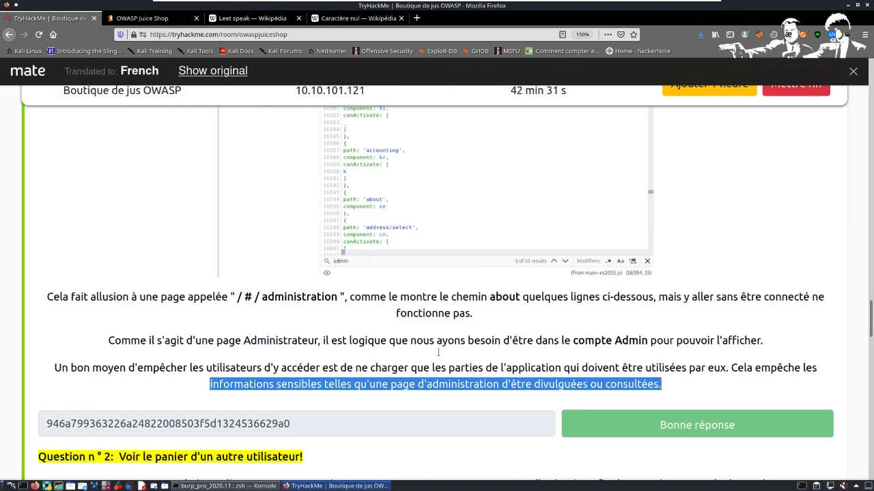
scroll(412, 376, "up", 1)
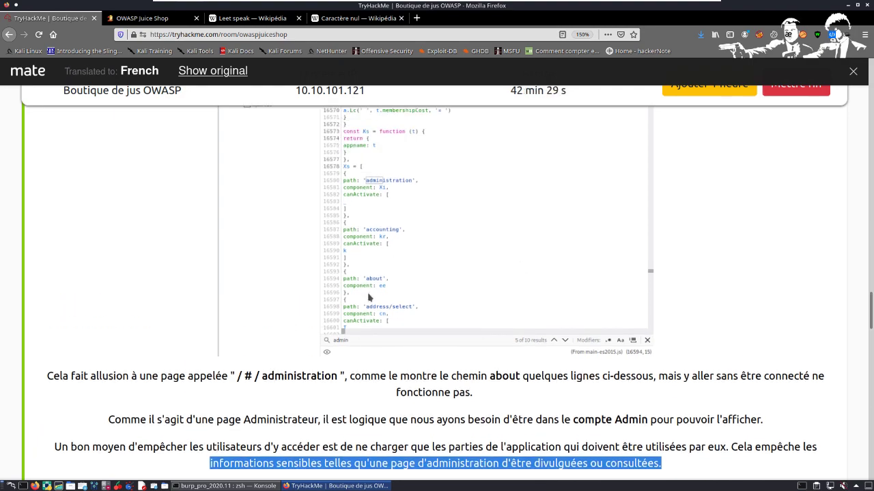
scroll(368, 294, "down", 3)
scroll(335, 283, "down", 2)
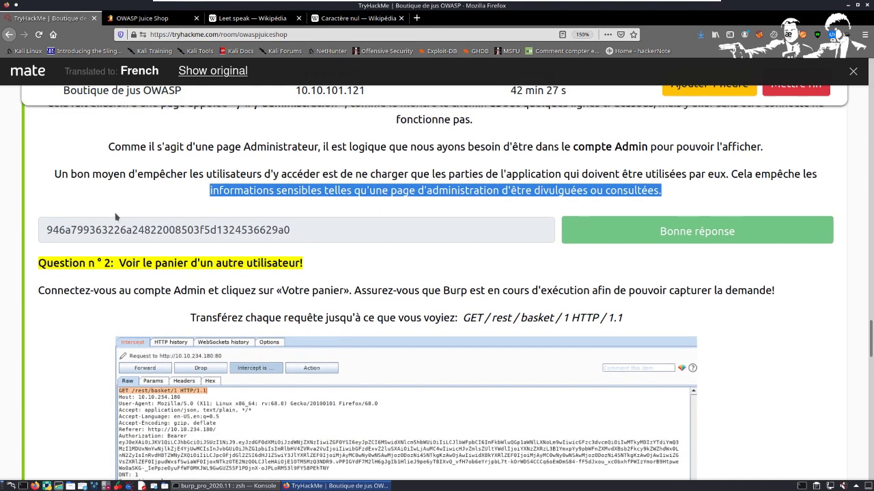
left_click_drag(53, 170, 120, 170)
scroll(89, 187, "down", 2)
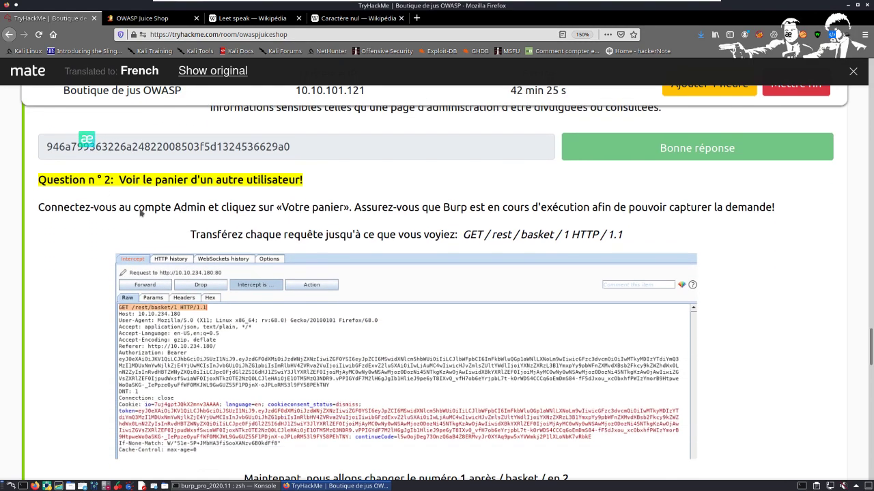
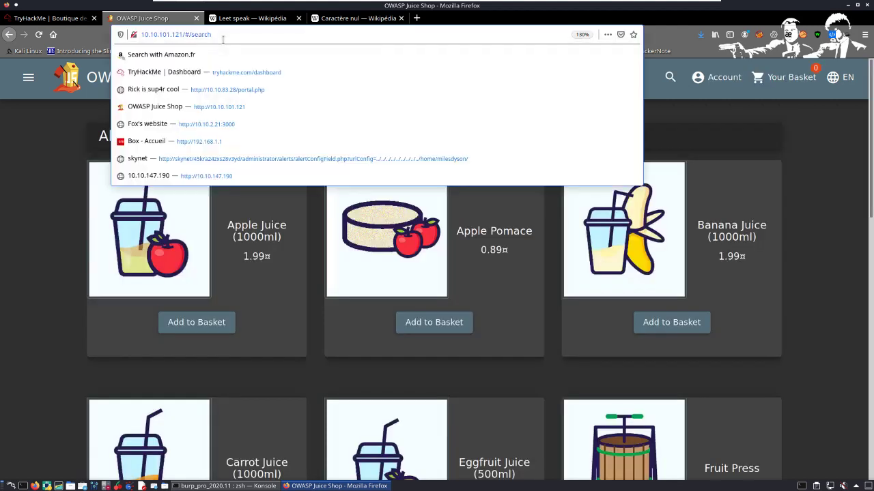
Step: Try to open the shop's admin page at 10.10.101.121/#/admin by replacing the search route in the address
key("BackSpace")
key("BackSpace")
key("BackSpace")
key("BackSpace")
key("BackSpace")
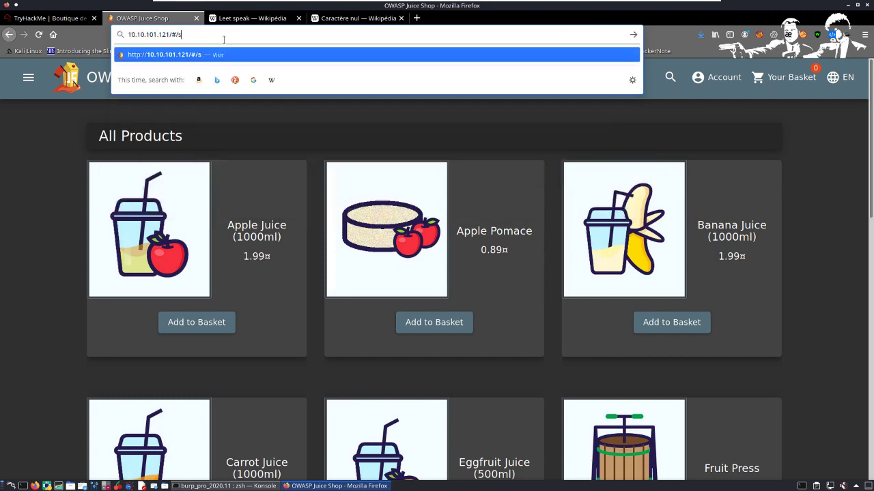
key("BackSpace")
type("admin")
key("Return")
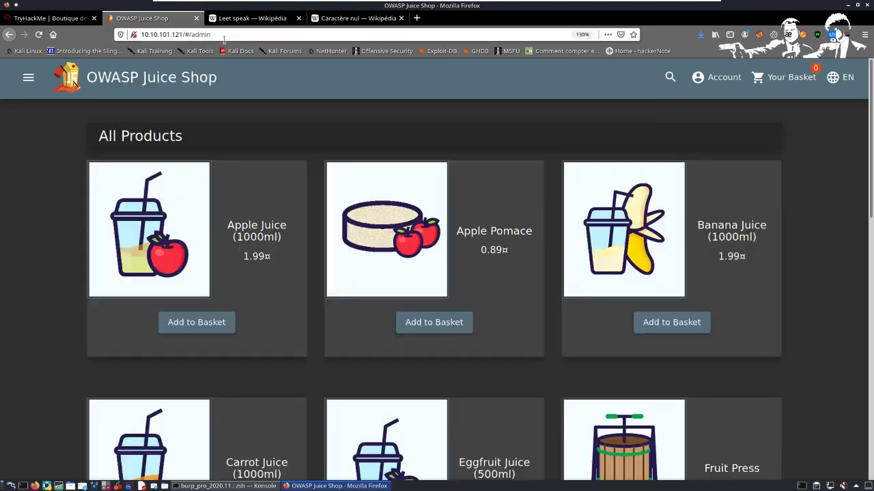
Step: Extend the admin route in the address to 10.10.101.121/#/administration
left_click(224, 38)
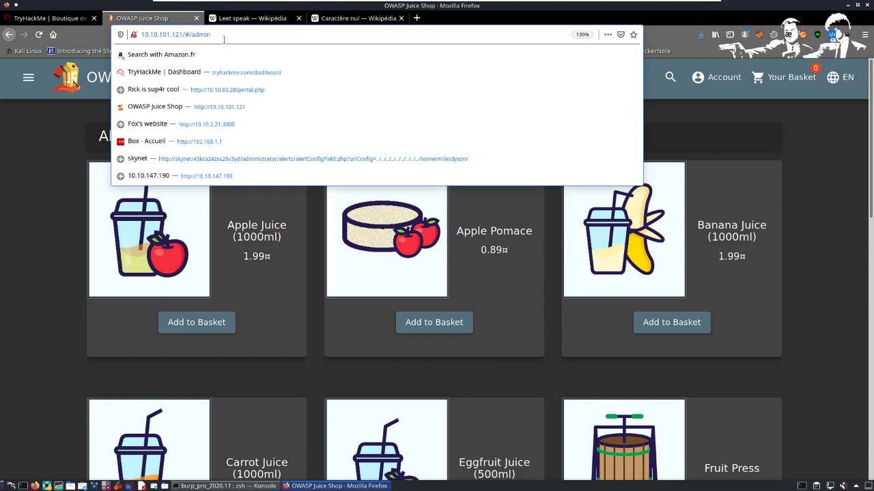
type("istration")
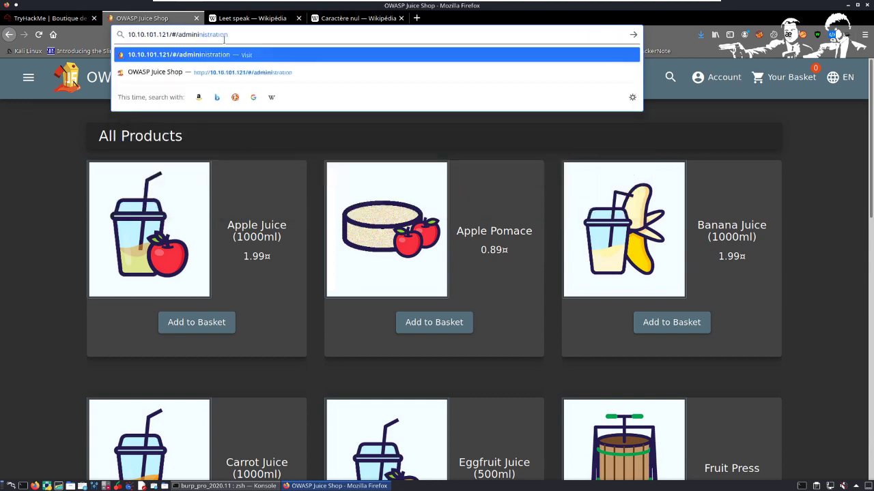
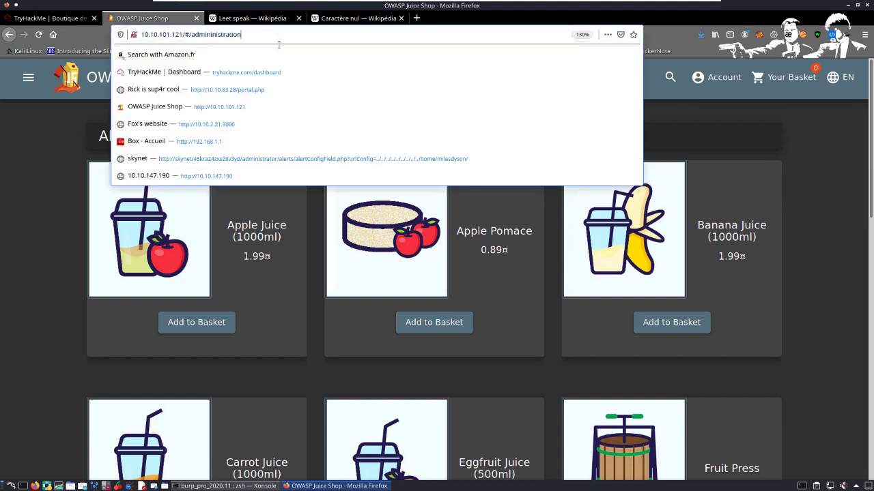
Step: Add a trailing slash to the address and try to load 10.10.101.121/#/admininistration/
type("/")
key("Return")
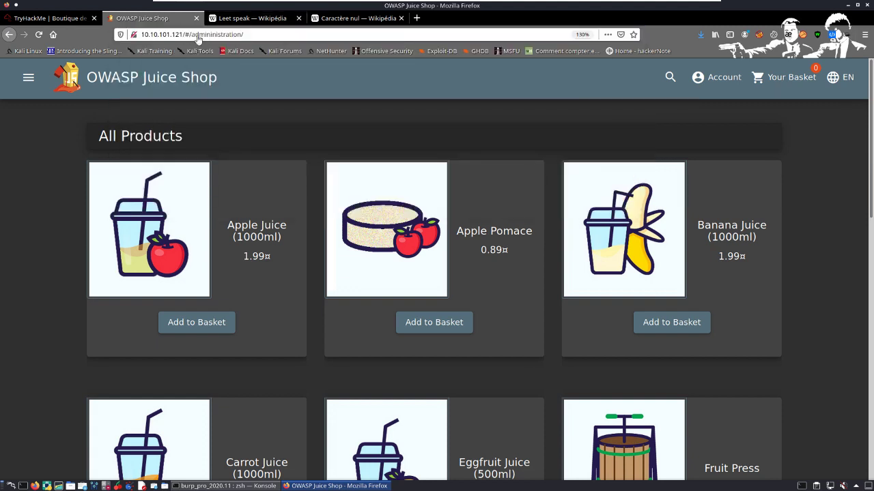
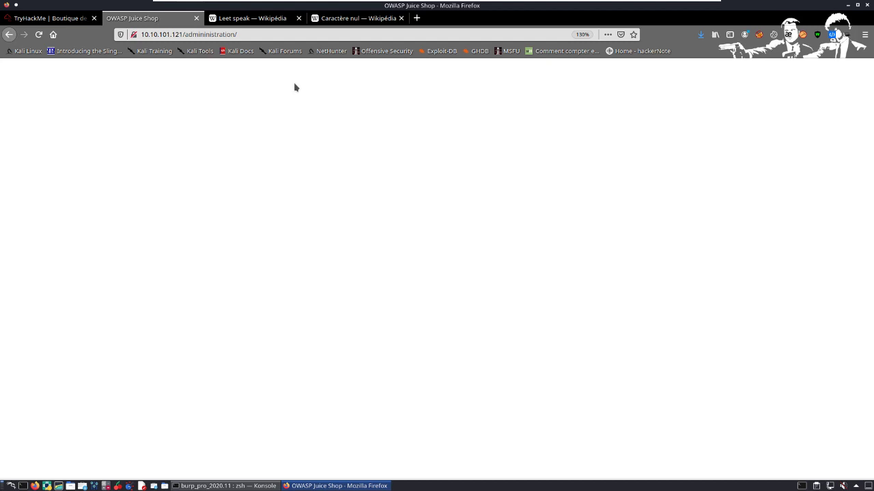
Step: Open the address of the blank Juice Shop administration page for editing
left_click(273, 36)
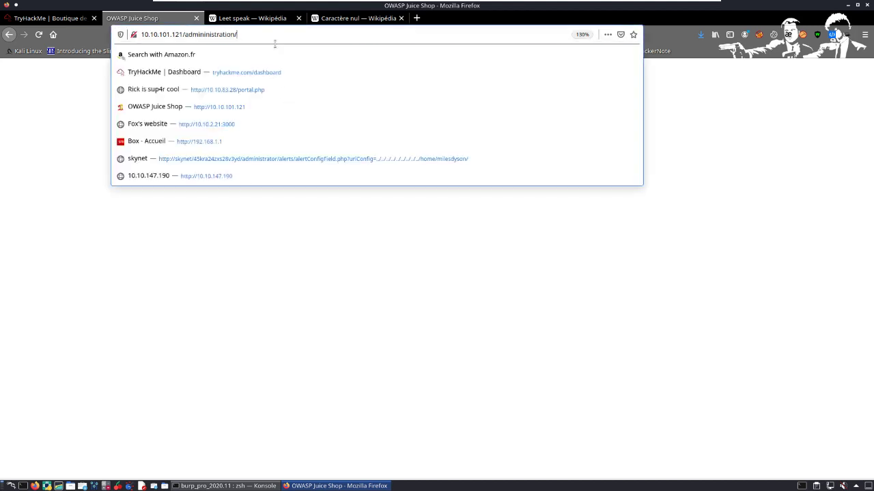
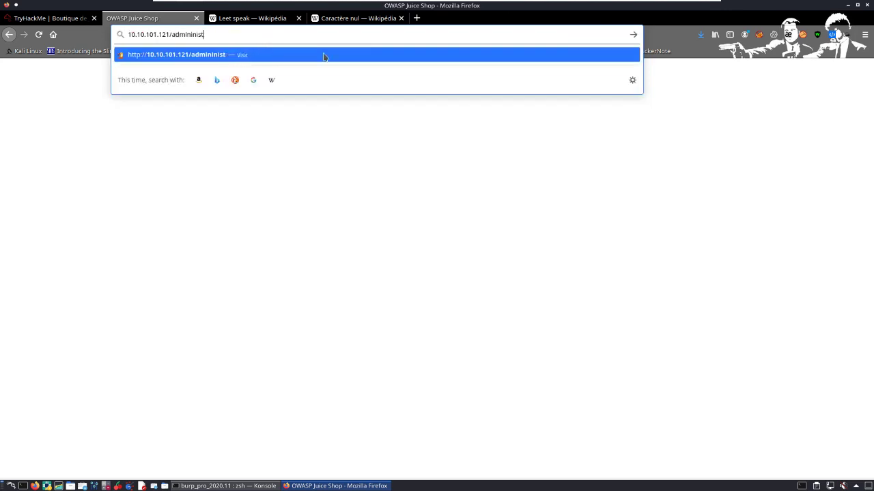
Step: Correct the misspelled administration path by trimming the page address back to 10.10.101.121/admin
key("BackSpace")
key("BackSpace")
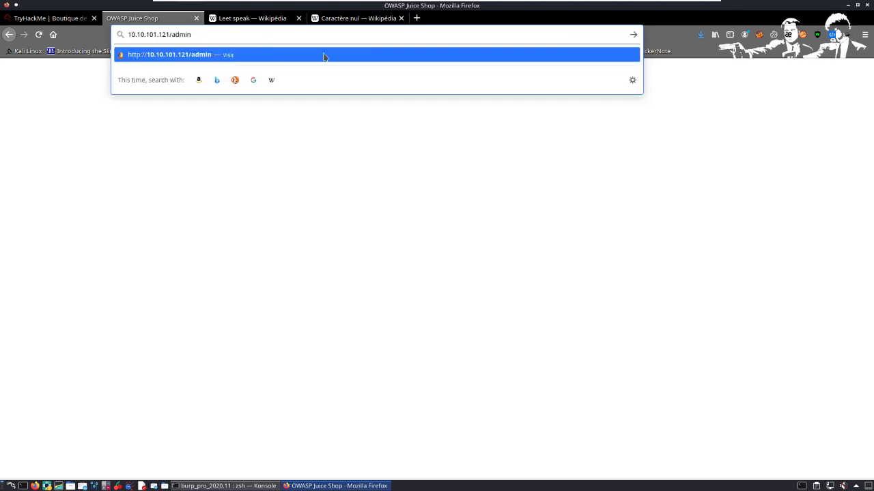
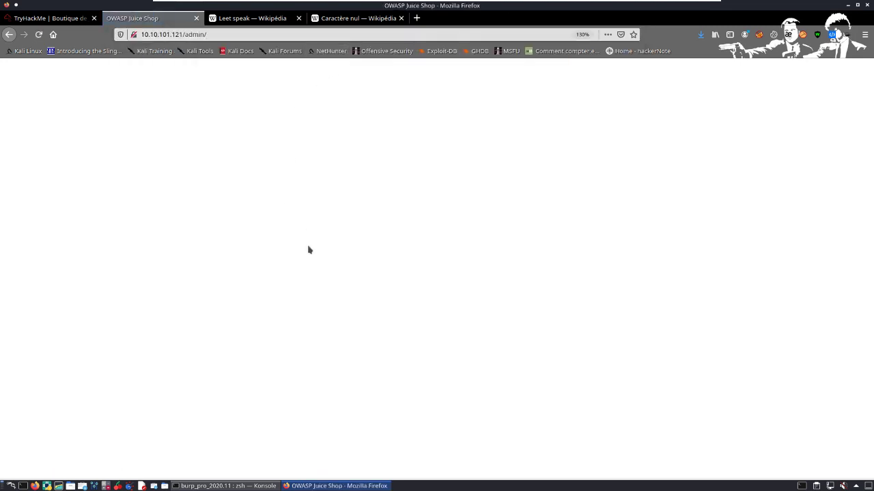
Step: Check in FoxyProxy whether the browser's traffic is being routed through the BURPSUITE proxy
scroll(308, 263, "down", 7)
scroll(305, 146, "up", 2)
left_click(759, 35)
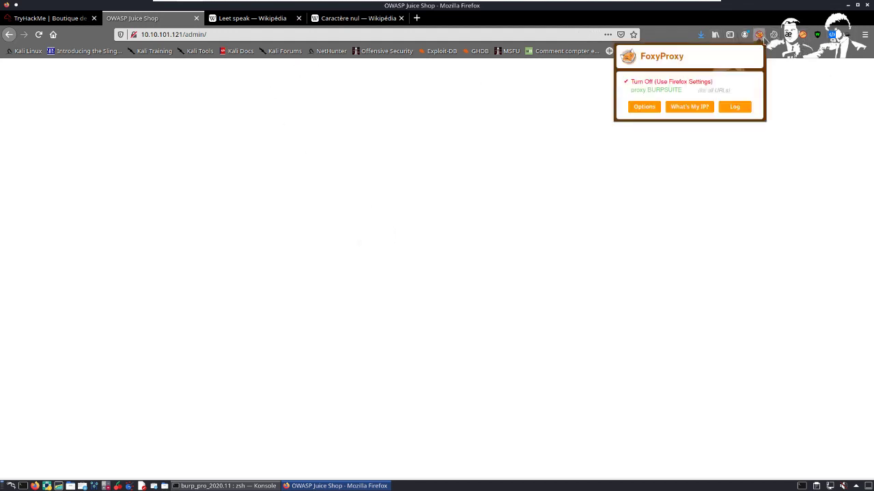
left_click(807, 165)
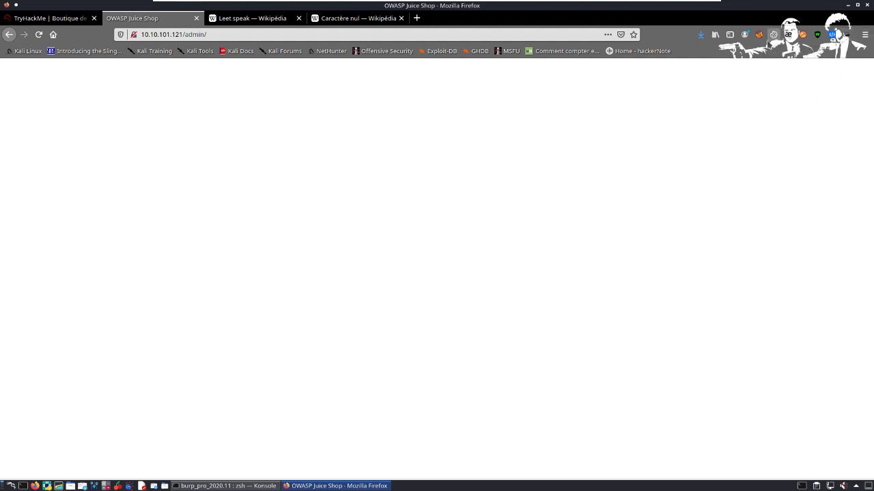
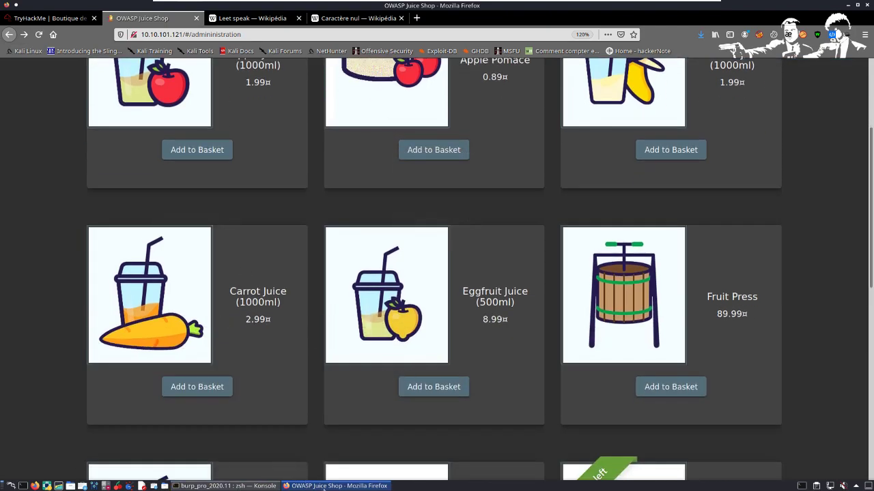
Step: Review the TryHackMe room's Question 2 instructions on viewing another user's basket, including its Burp requirement
left_click(334, 486)
left_click(334, 486)
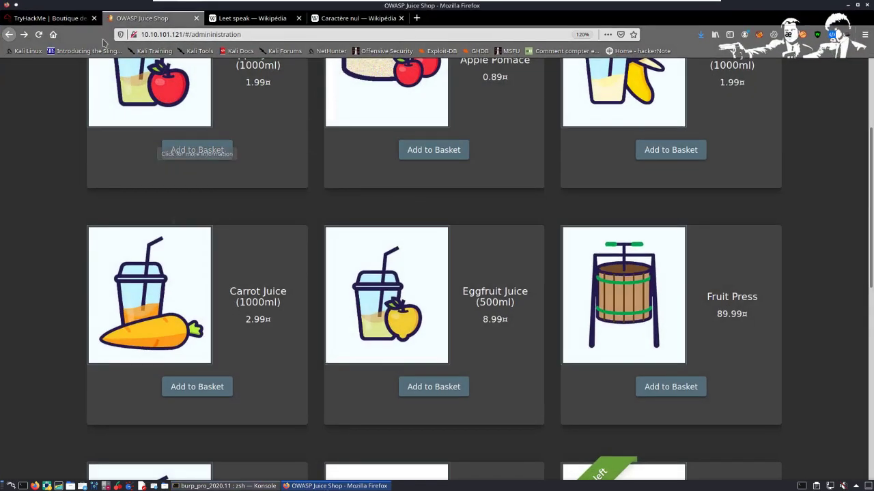
left_click(51, 17)
scroll(130, 164, "down", 1)
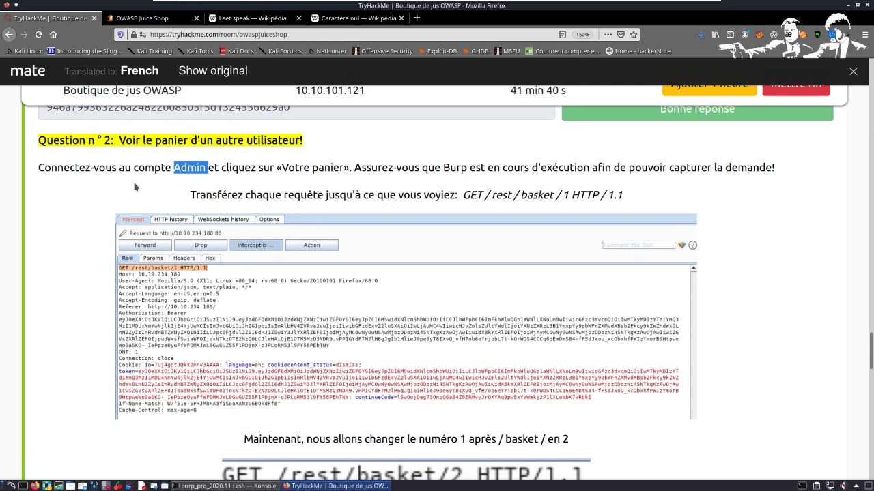
scroll(106, 192, "up", 1)
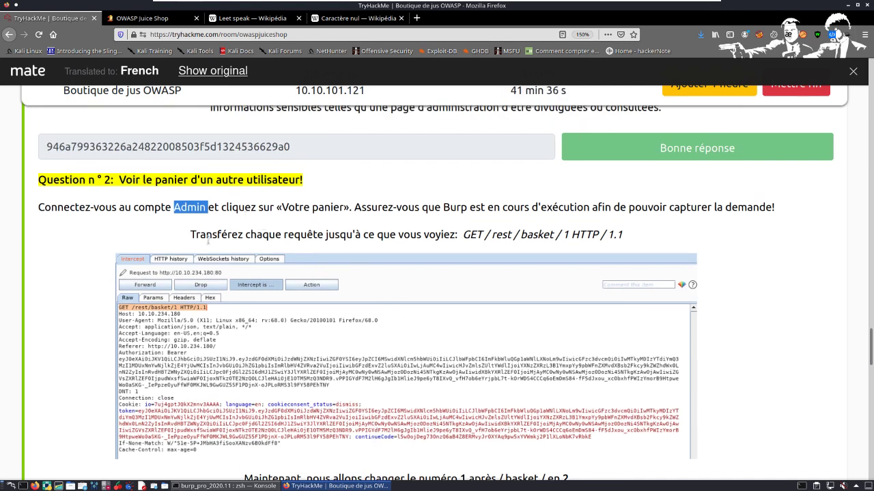
left_click_drag(137, 181, 313, 184)
left_click(310, 183)
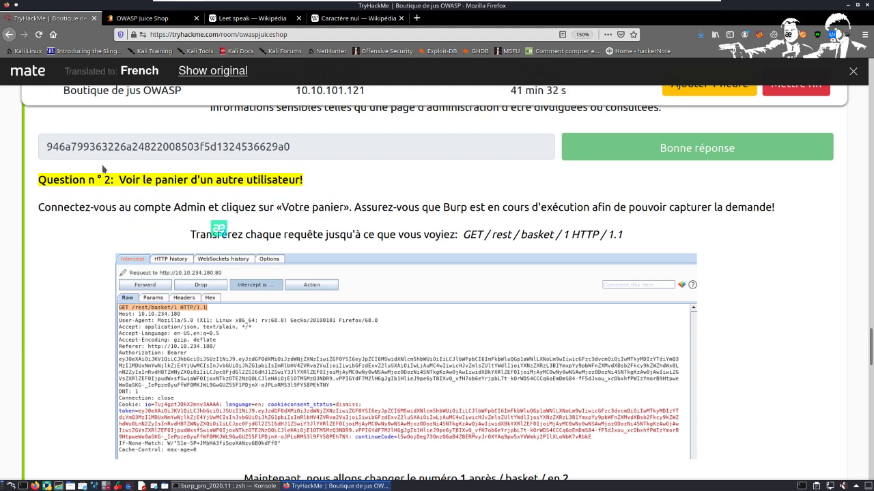
double_click(129, 181)
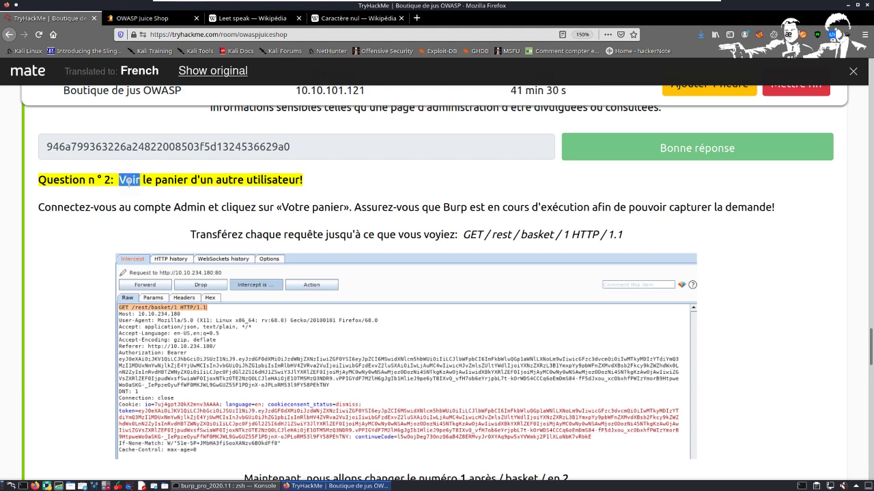
left_click_drag(213, 180, 128, 192)
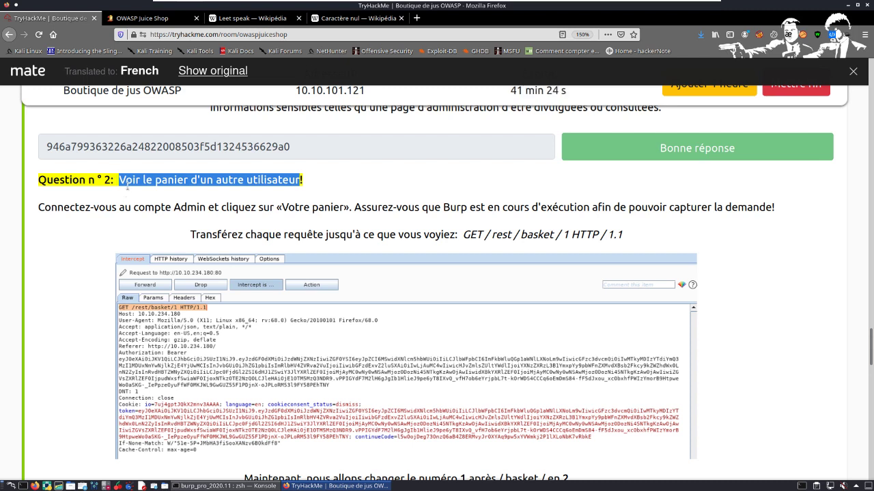
left_click(226, 144)
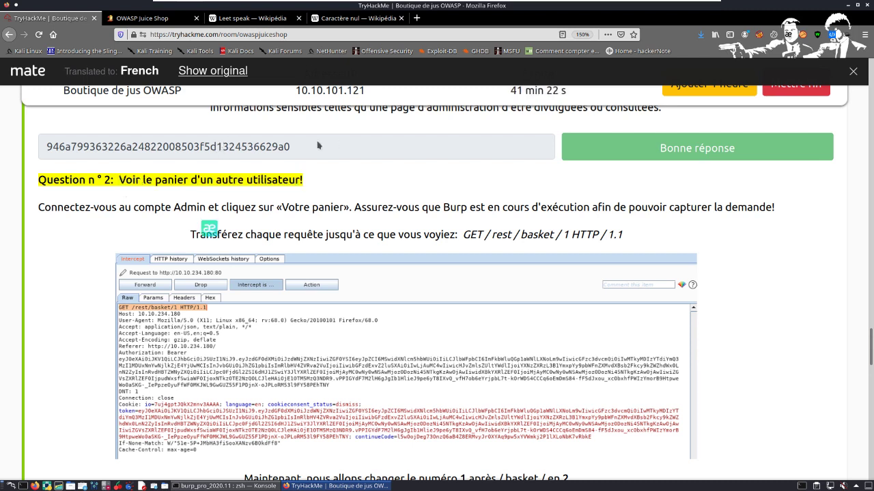
double_click(226, 144)
left_click(145, 191)
left_click_drag(121, 184, 300, 183)
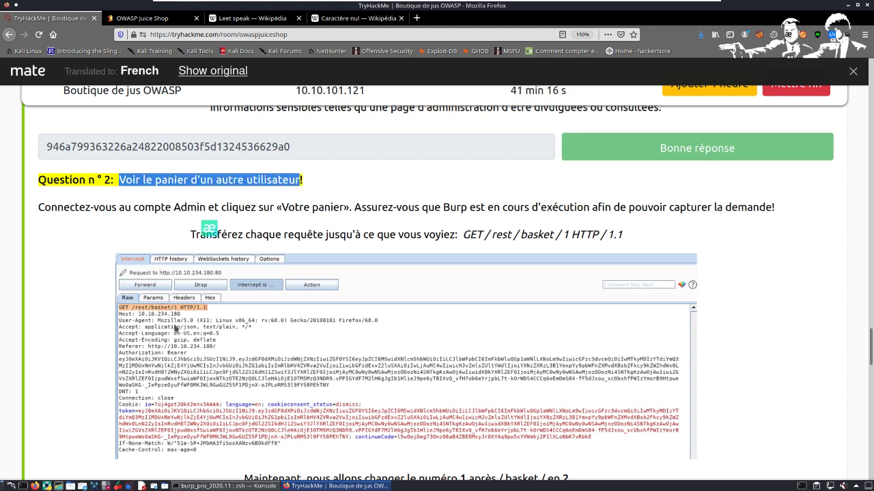
Step: View the admin account's saved payment options in Juice Shop, and look over the other Orders & Payment entries
key("ctrl+Tab")
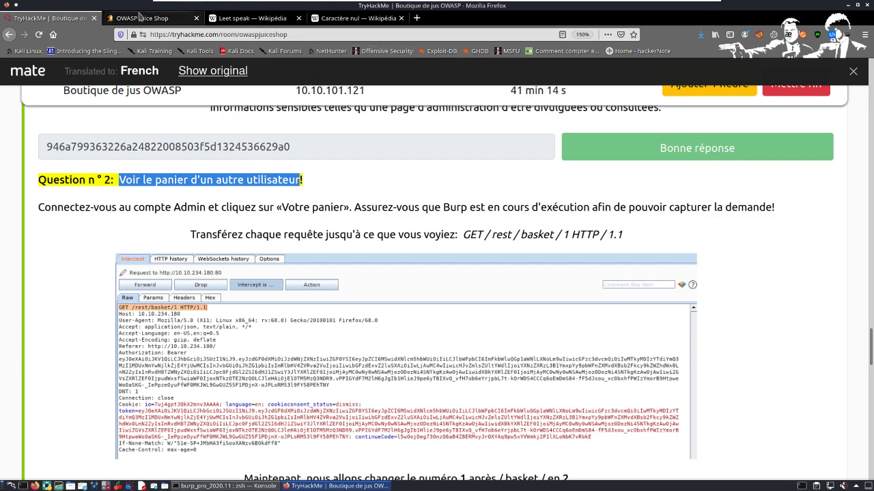
scroll(775, 102, "up", 5)
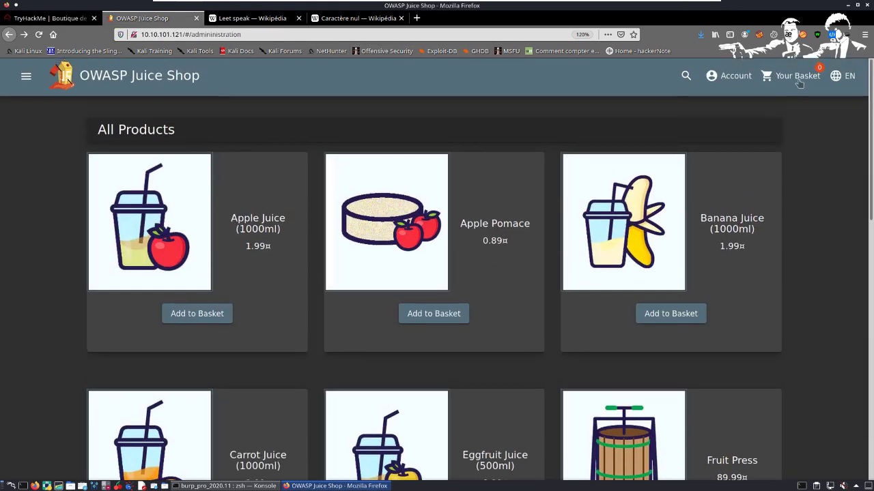
left_click(735, 79)
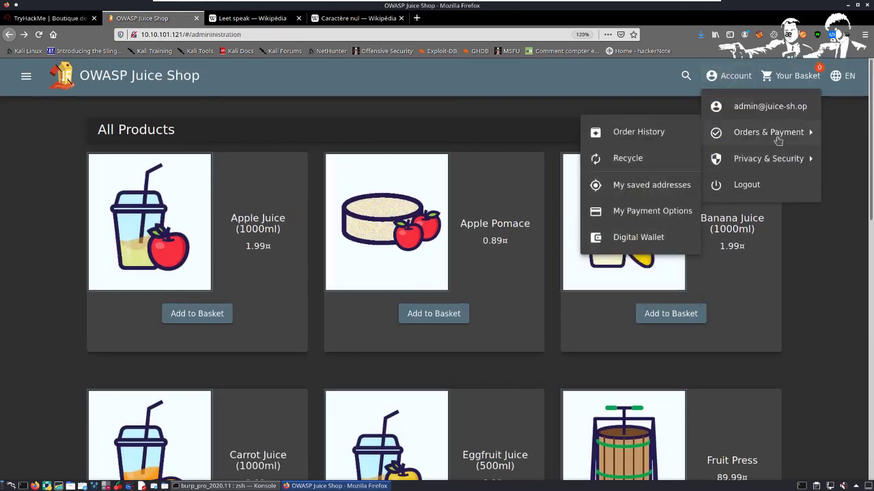
mouse_move(750, 141)
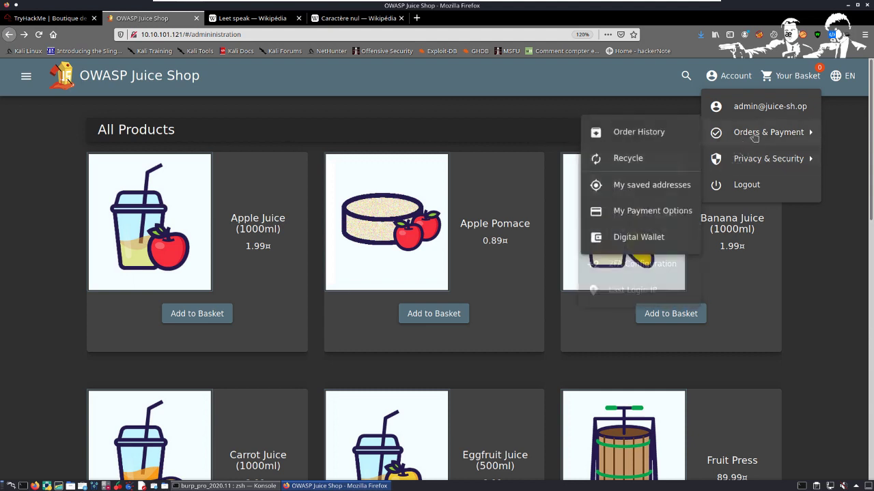
left_click(640, 214)
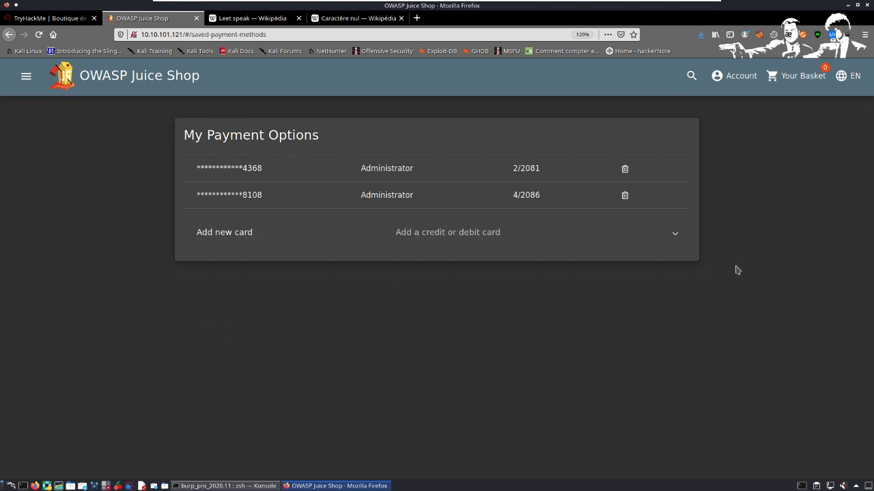
left_click(746, 84)
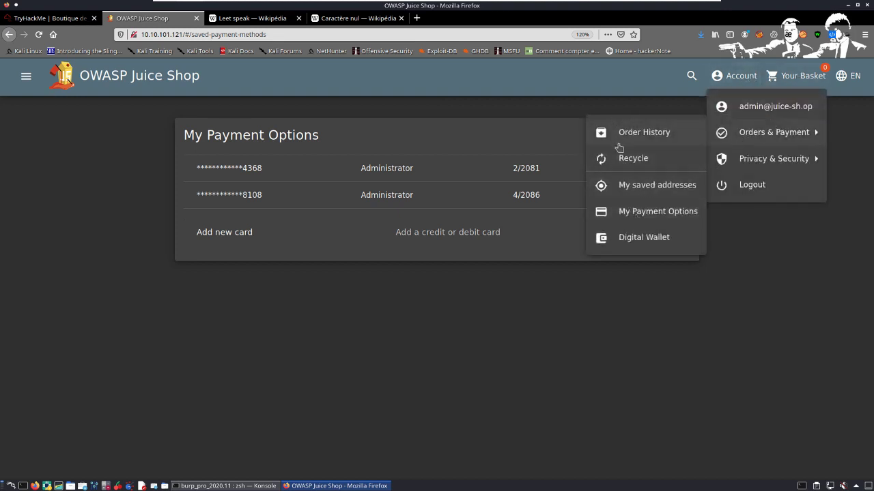
left_click(708, 332)
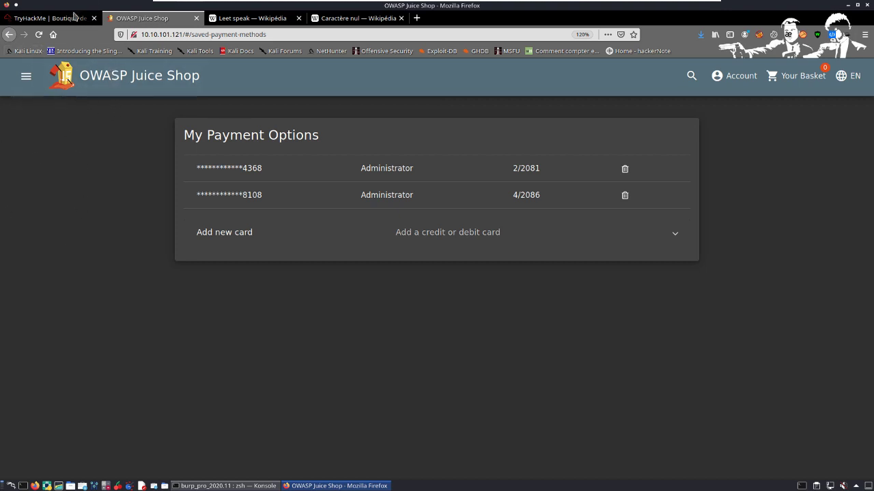
Step: Open README_v2020.11.txt from burp_pro_2020.11 in the desktop's Burp folder, and arrange it so the terminal stays accessible
left_click(314, 486)
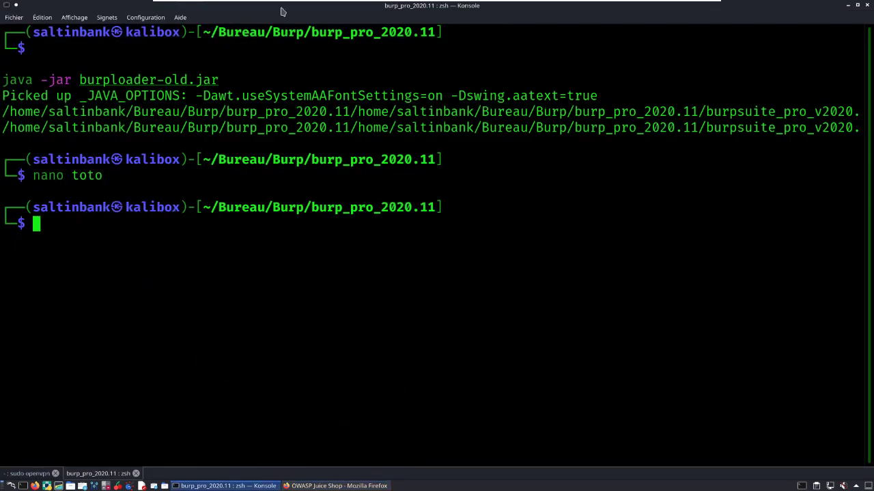
left_click_drag(280, 12, 294, 111)
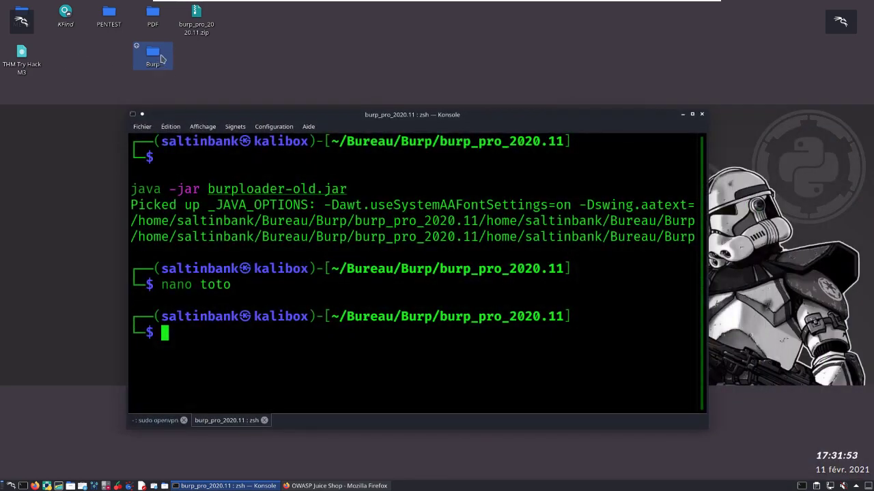
left_click(161, 60)
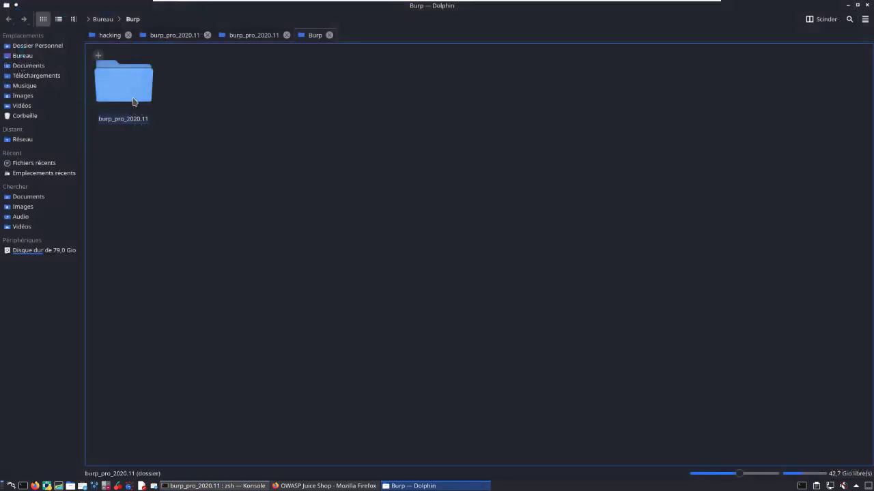
left_click(123, 81)
left_click(347, 112)
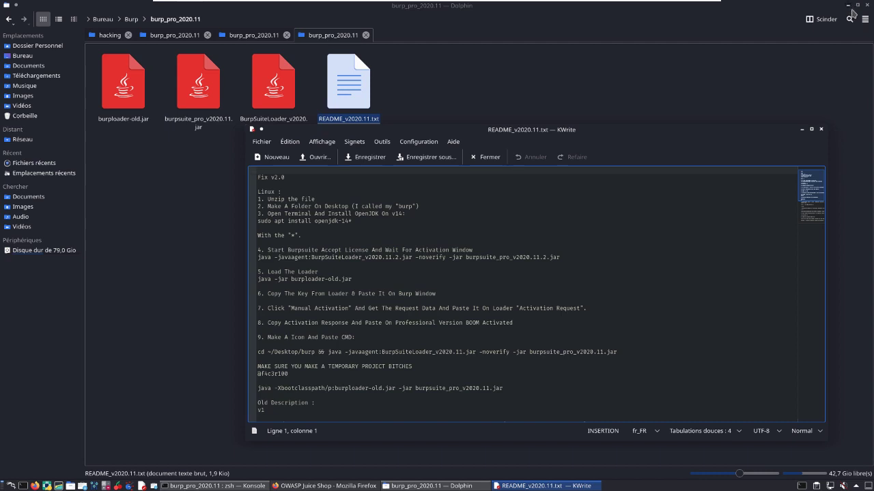
left_click(848, 6)
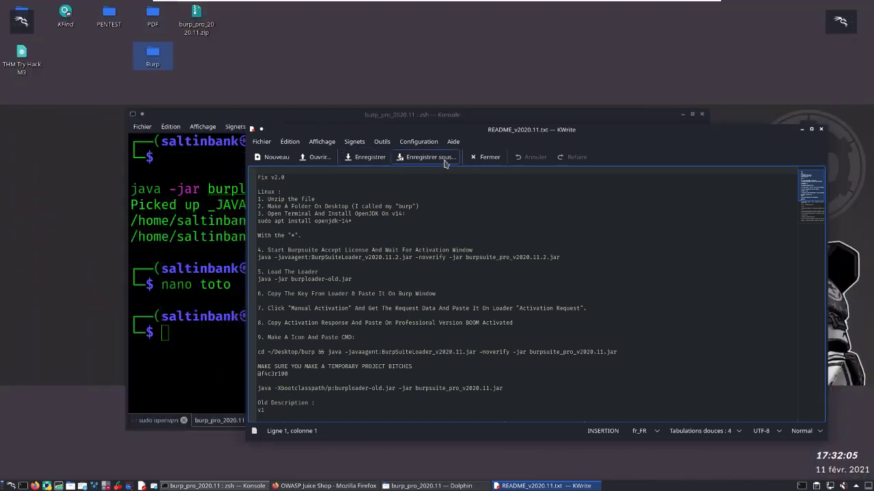
left_click_drag(490, 140, 513, 74)
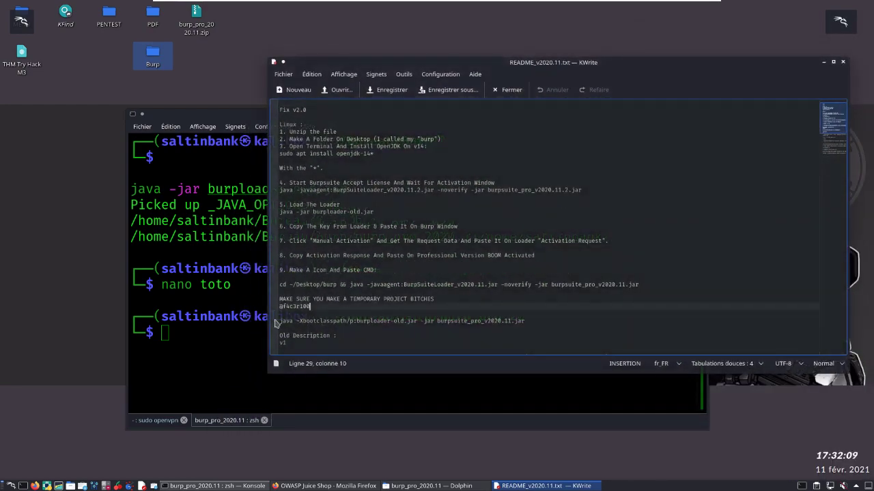
Step: Try to launch Burp Suite in the terminal with the README's "java -Xbootclasspath/p:burploader-old.jar -jar burpsuite_pro_v2020.11.jar" command
left_click_drag(280, 321, 467, 335)
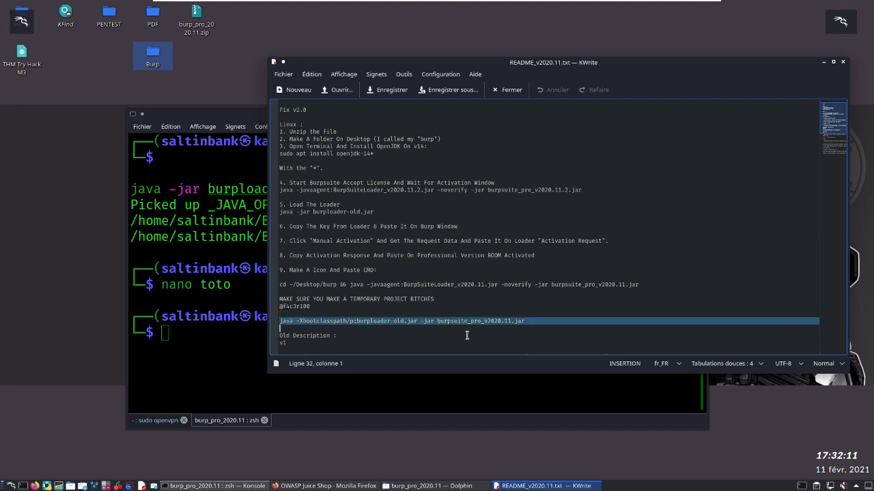
left_click_drag(545, 332, 535, 328)
key("ctrl+c")
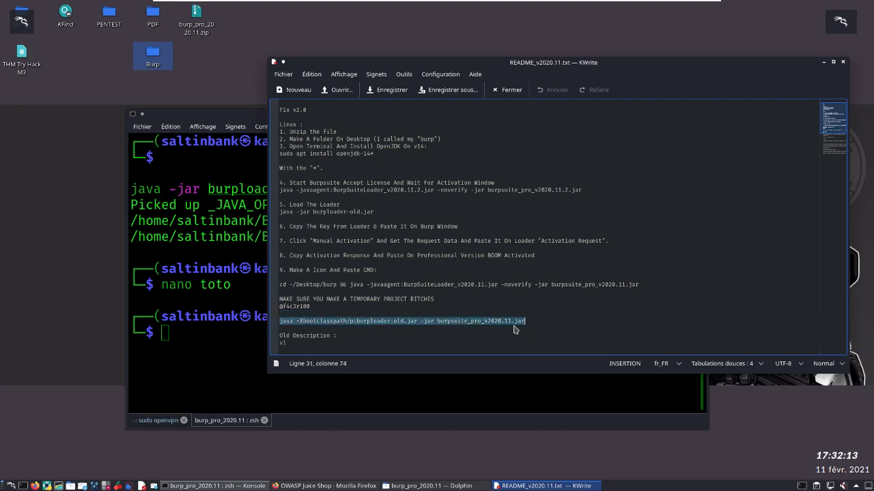
right_click(513, 327)
left_click(202, 349)
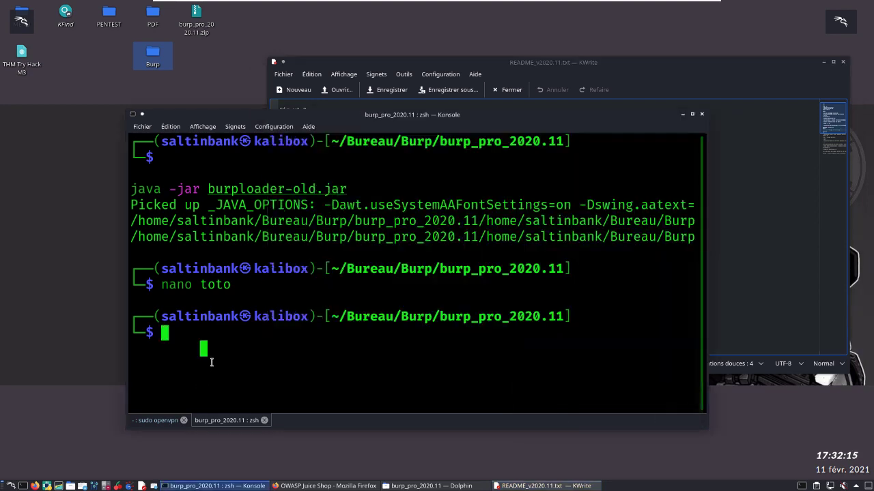
key("ctrl+shift+v")
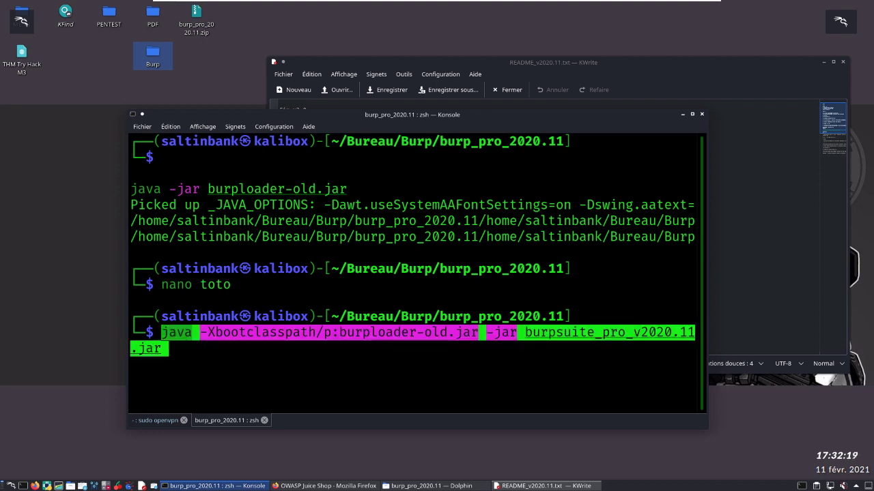
key("Return")
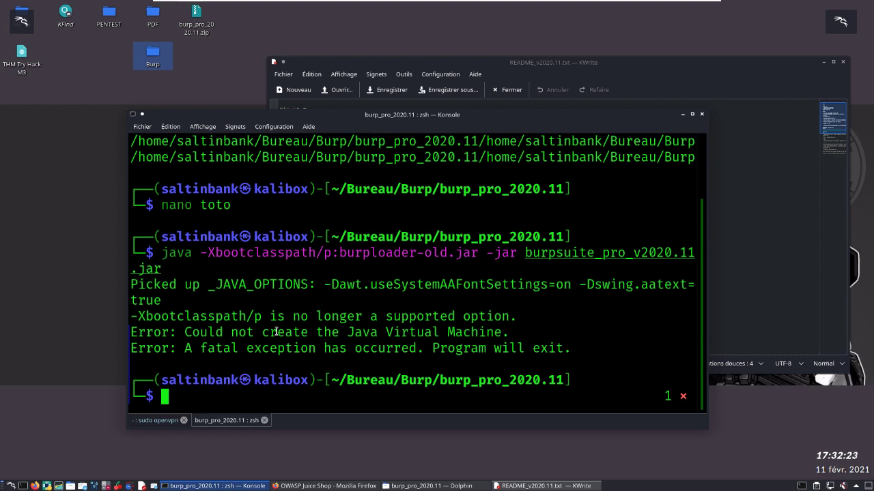
Step: Copy "java -javaagent:BurpSuiteLoader_v2020.11.jar -noverify -jar burpsuite_pro_v2020.11.jar" from the README into the terminal prompt
key("alt+Tab")
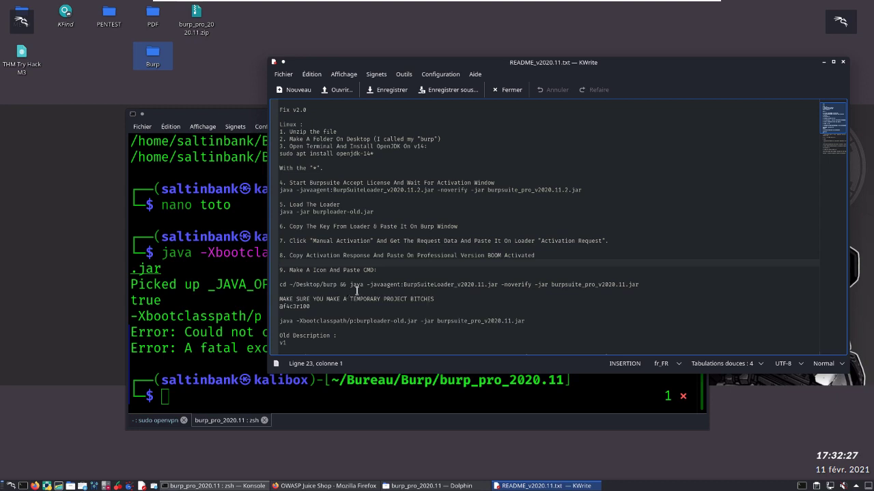
left_click_drag(358, 292, 464, 297)
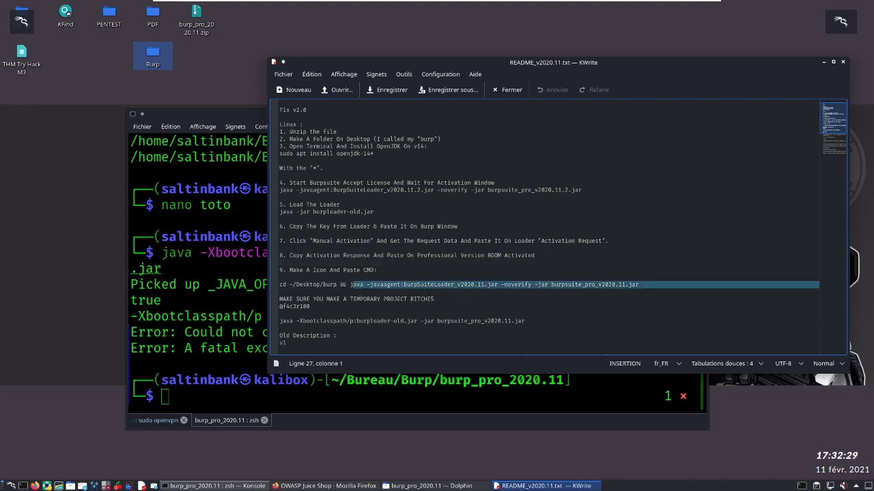
left_click(358, 294)
left_click_drag(351, 290, 657, 290)
right_click(623, 287)
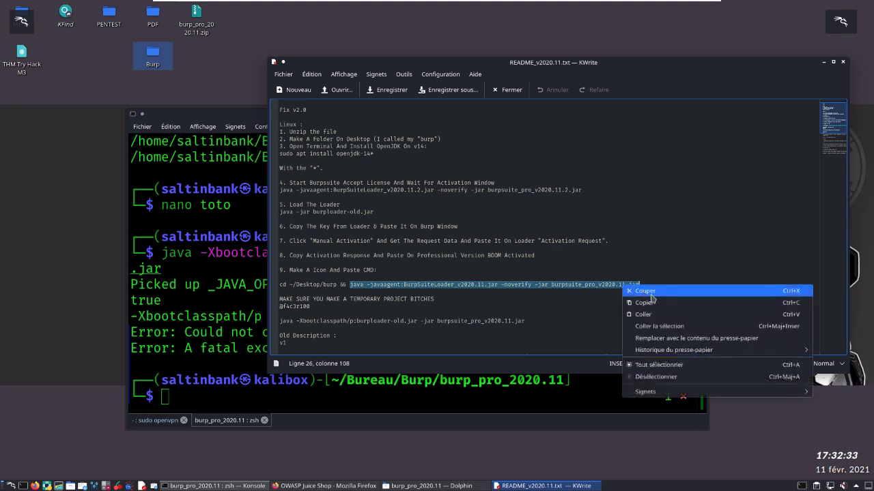
left_click(651, 303)
left_click(251, 352)
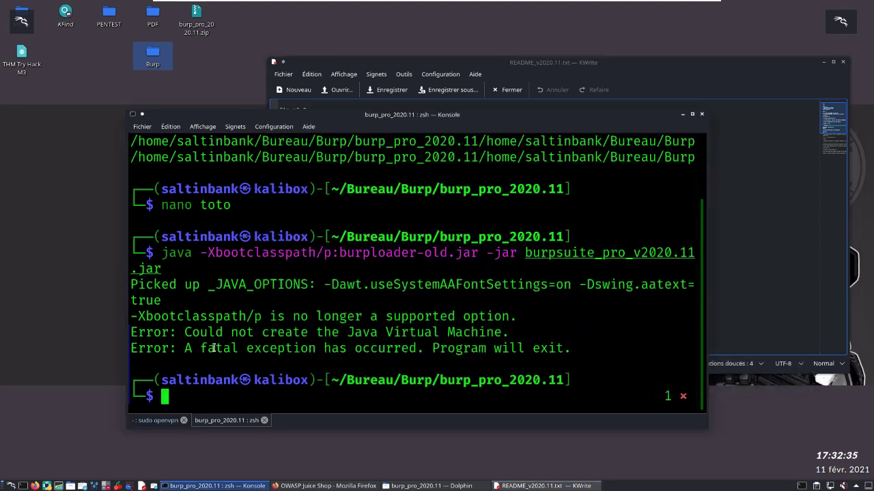
key("ctrl+shift+v")
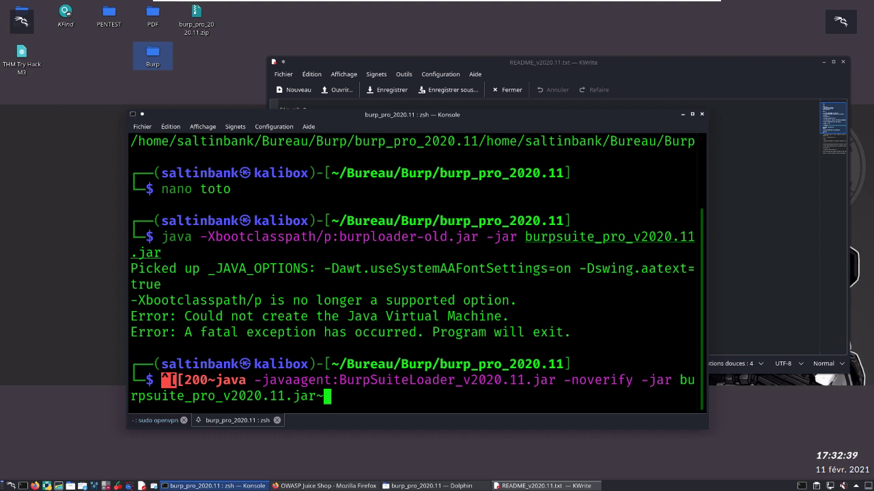
Step: Remove the stray paste characters before "java" and after ".jar" in the terminal command
key("BackSpace")
key("Left")
key("Left")
key("Left")
key("Left")
key("Left")
key("Left")
key("Left")
key("Left")
key("Left")
key("Left")
key("Left")
key("Left")
key("Left")
key("Left")
key("Left")
key("Left")
key("Left")
key("Left")
key("Left")
key("Left")
key("Left")
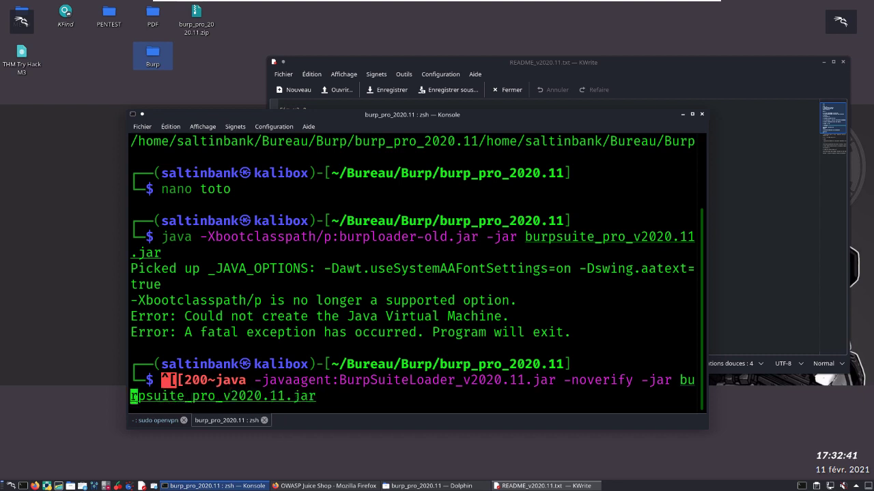
key("Left")
key("Left")
key("Left")
key("Left")
key("Left")
key("Left")
key("Left")
key("Left")
key("Left")
key("Left")
key("Left")
key("Left")
key("Left")
key("Left")
key("Left")
key("Left")
key("Left")
key("Left")
key("Left")
key("Left")
key("Delete")
key("BackSpace")
key("BackSpace")
key("BackSpace")
key("BackSpace")
key("BackSpace")
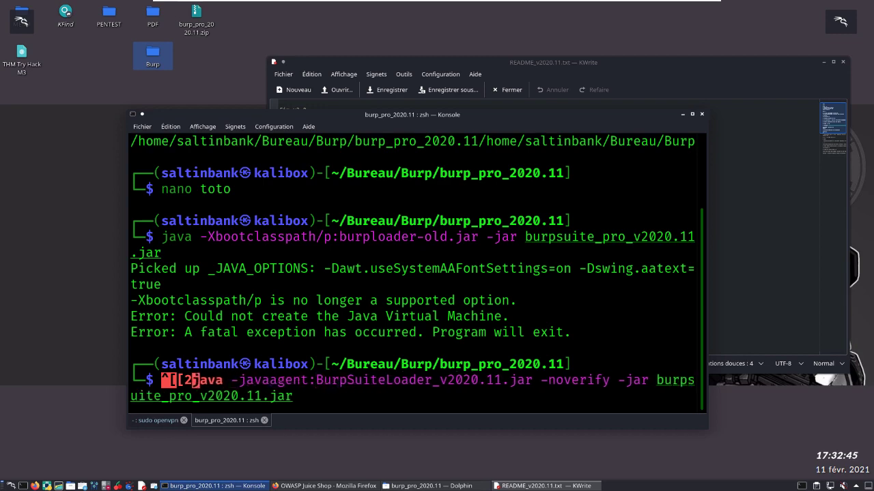
Step: Run the corrected java command and start Burp Suite Professional with a temporary project
key("Return")
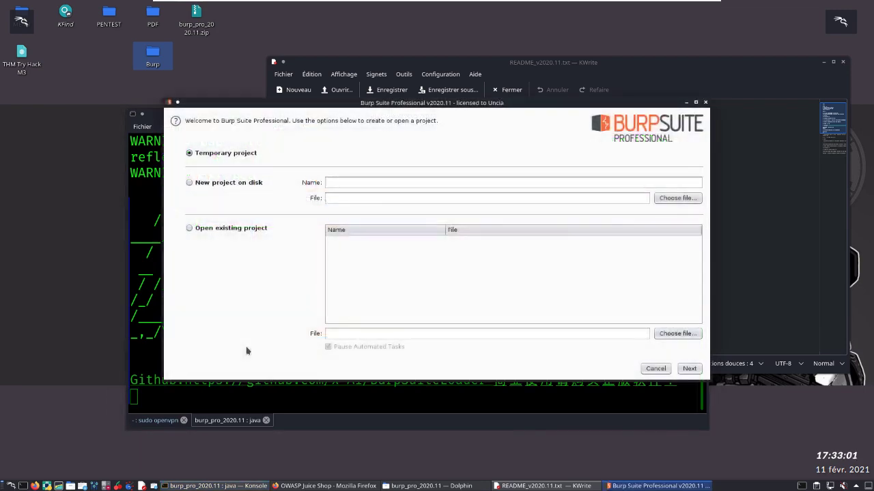
left_click(694, 370)
left_click(696, 371)
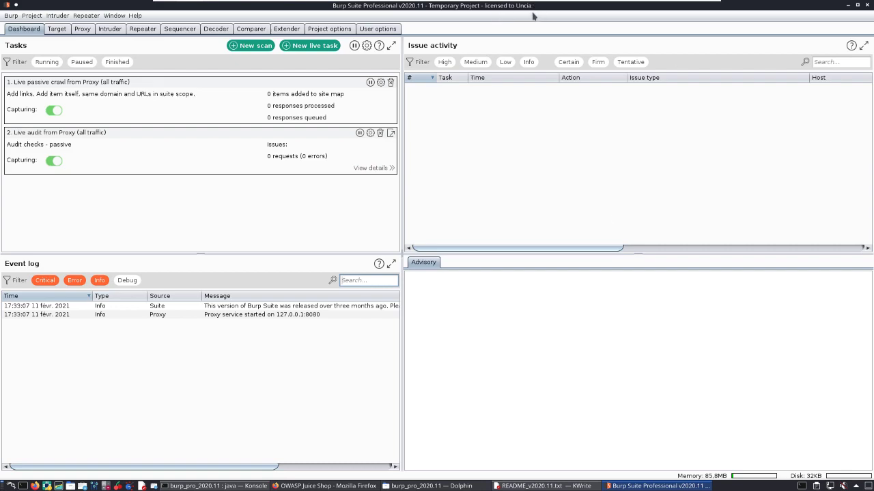
Step: Shrink the Burp Suite window, minimise the terminal, and delete the "java -Xbootclasspath/p:burploader-old.jar -jar burpsuite_pro_v2020.11.jar" line from the README
double_click(795, 5)
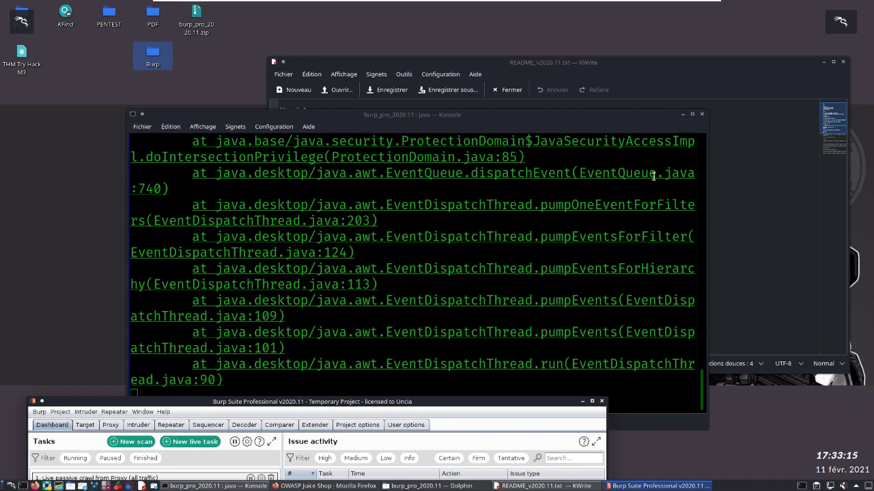
left_click(683, 114)
left_click(377, 277)
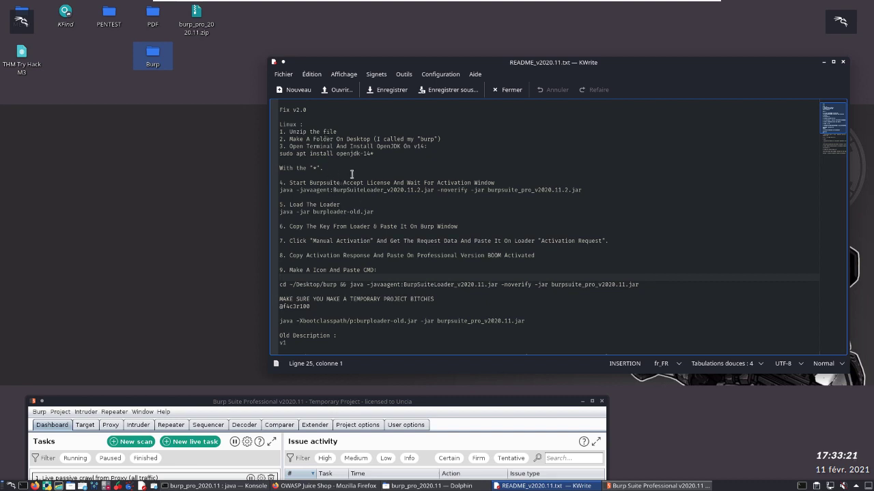
left_click(343, 255)
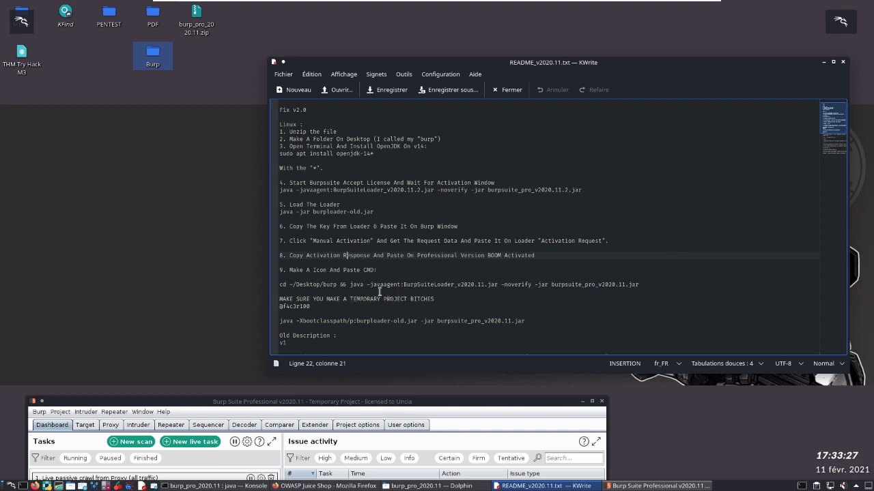
left_click_drag(541, 322, 293, 329)
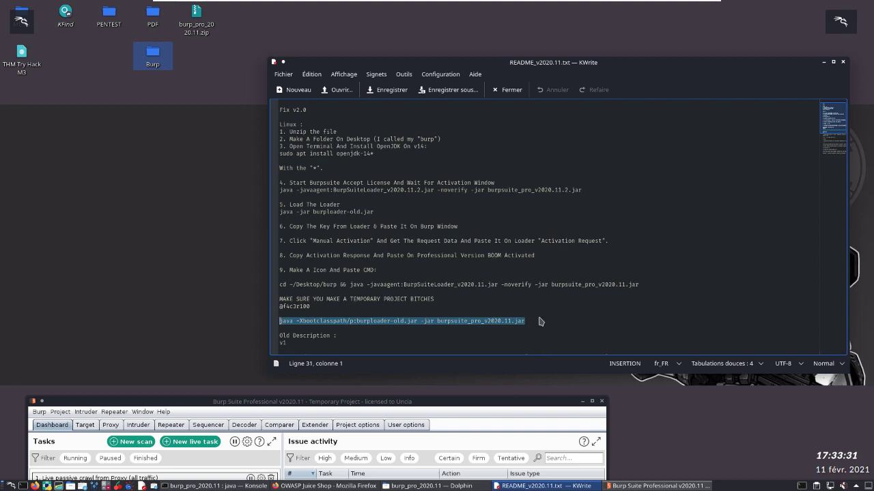
key("Delete")
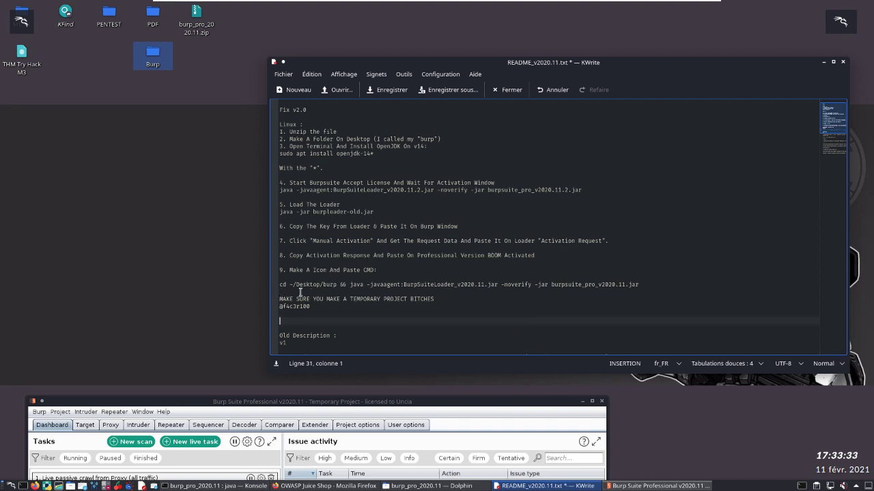
Step: Start a desktop application link using the README's "java -javaagent:BurpSuiteLoader_v2020.11.jar -noverify -jar burpsuite_pro_v2020.11.jar" command as its file name
left_click_drag(350, 285, 646, 294)
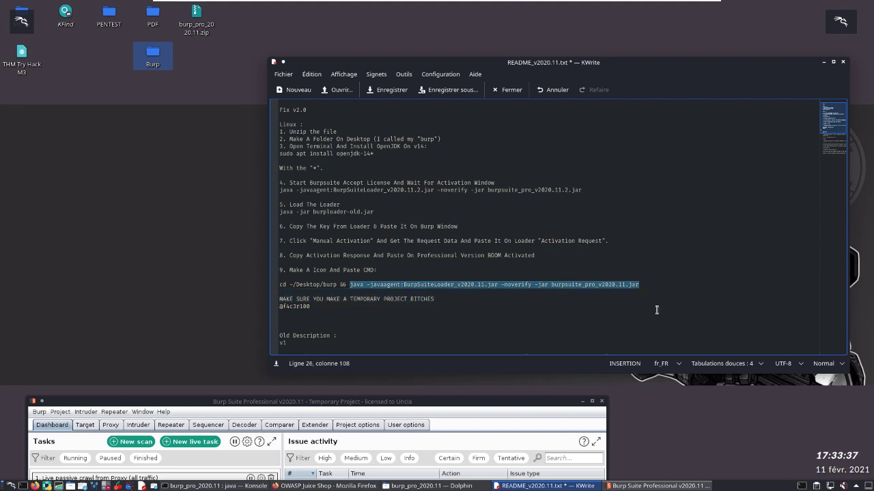
right_click(585, 290)
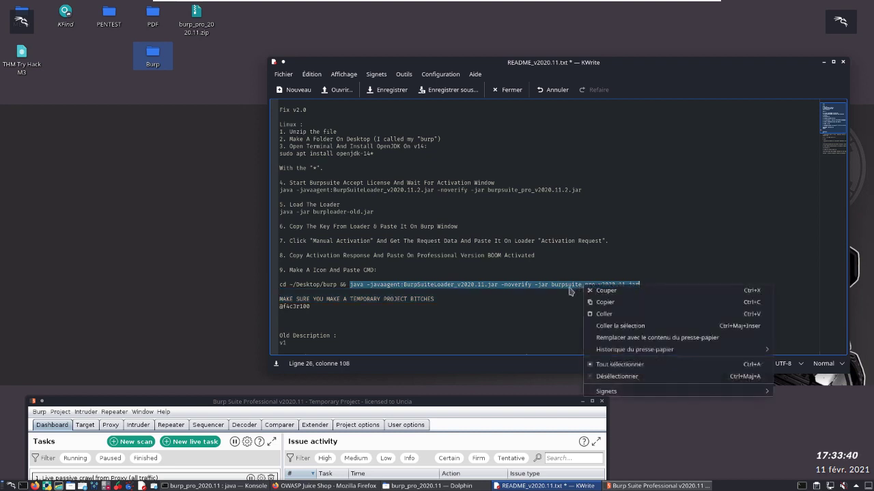
left_click(604, 306)
right_click(208, 62)
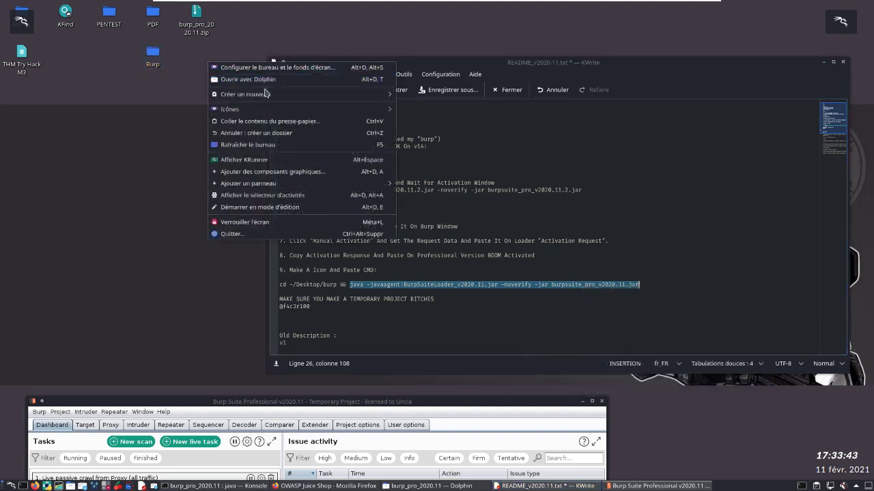
mouse_move(265, 94)
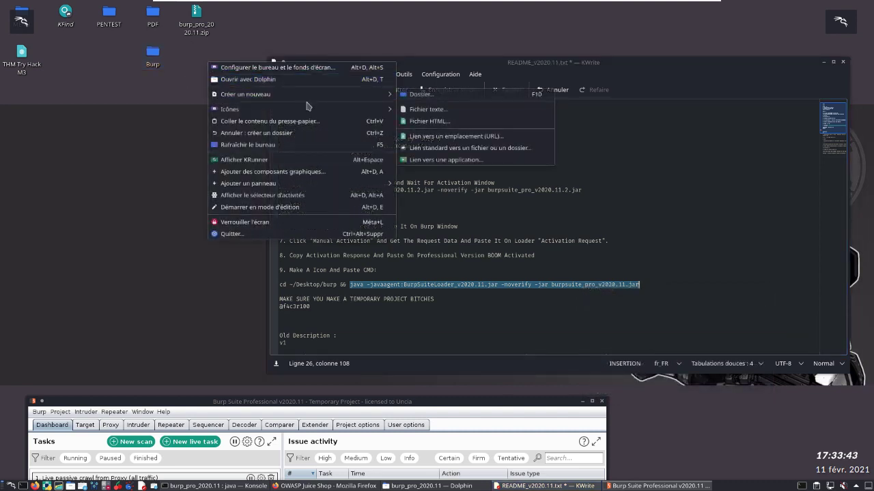
left_click(467, 161)
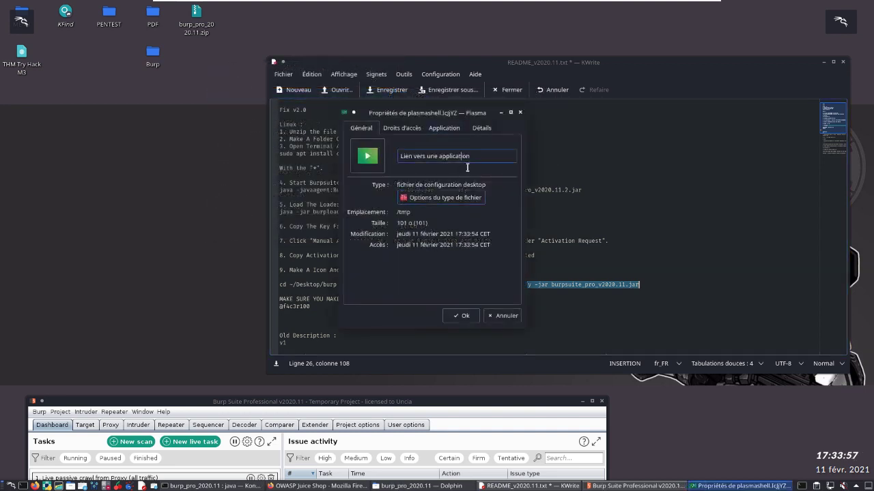
left_click_drag(485, 163, 322, 151)
key("BackSpace")
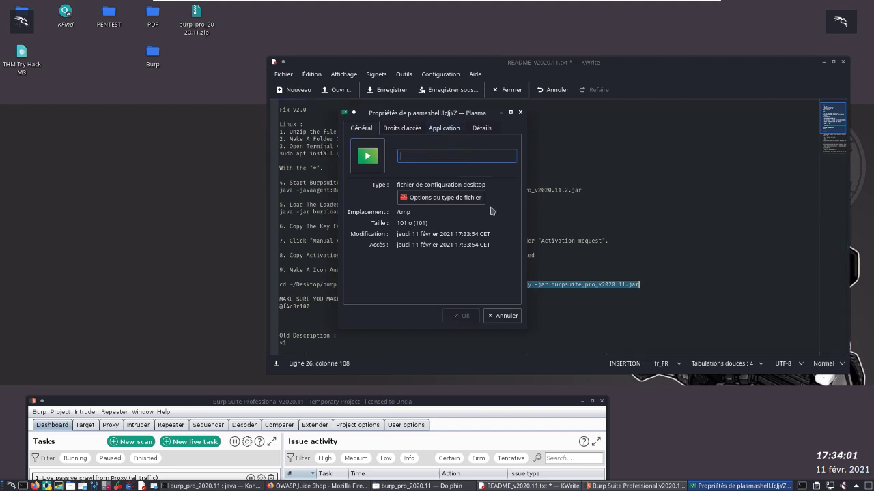
key("ctrl+v")
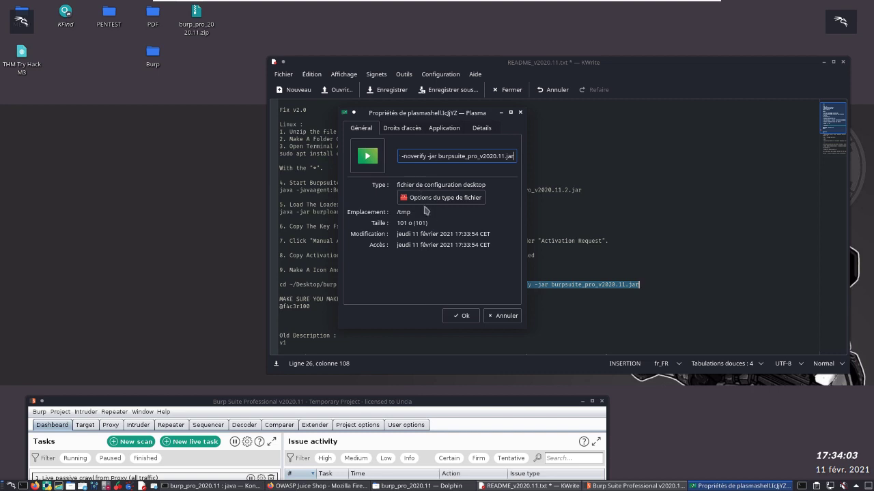
Step: Set the link's application name to "burp" and create it on the desktop
left_click(401, 129)
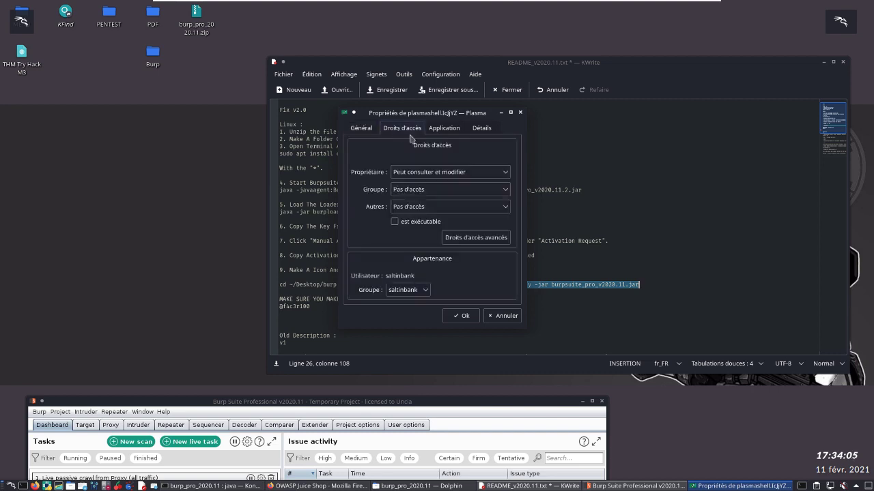
left_click(446, 131)
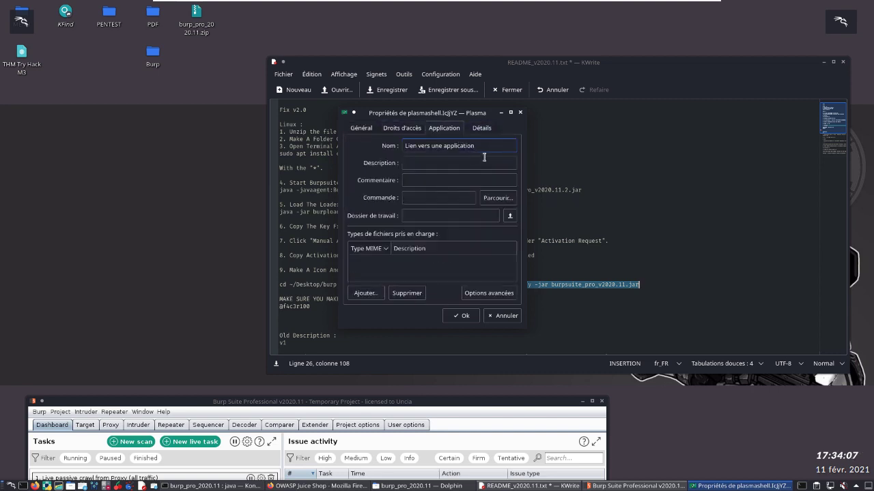
left_click_drag(486, 153, 363, 143)
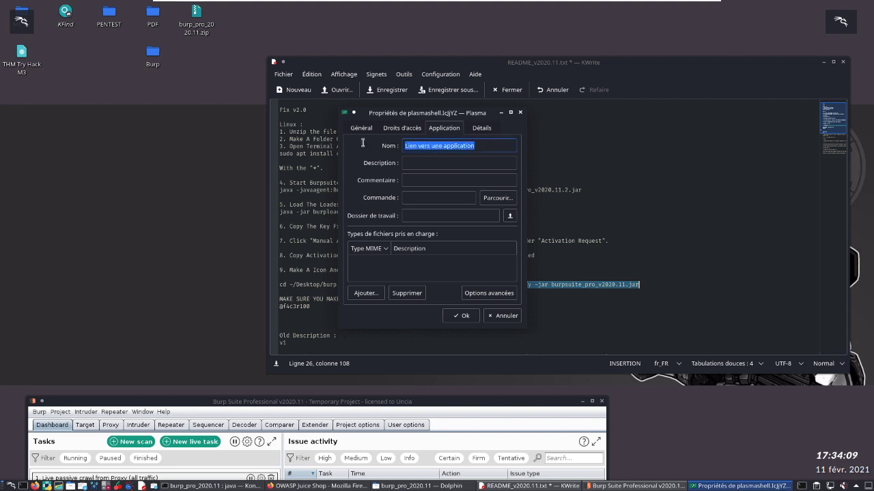
type("burp")
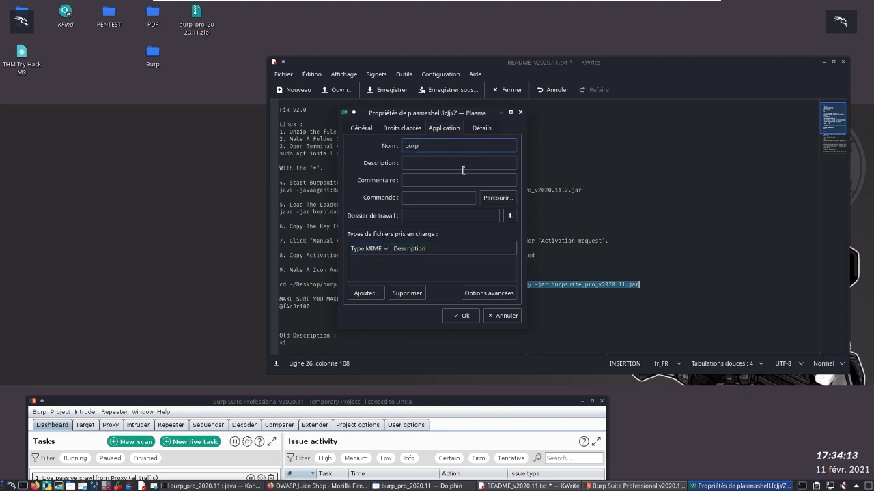
left_click(481, 130)
left_click(444, 129)
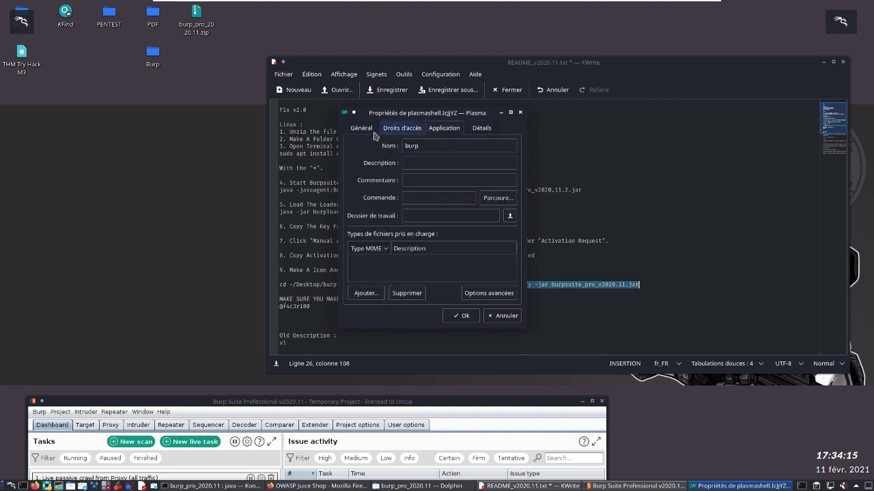
left_click(361, 129)
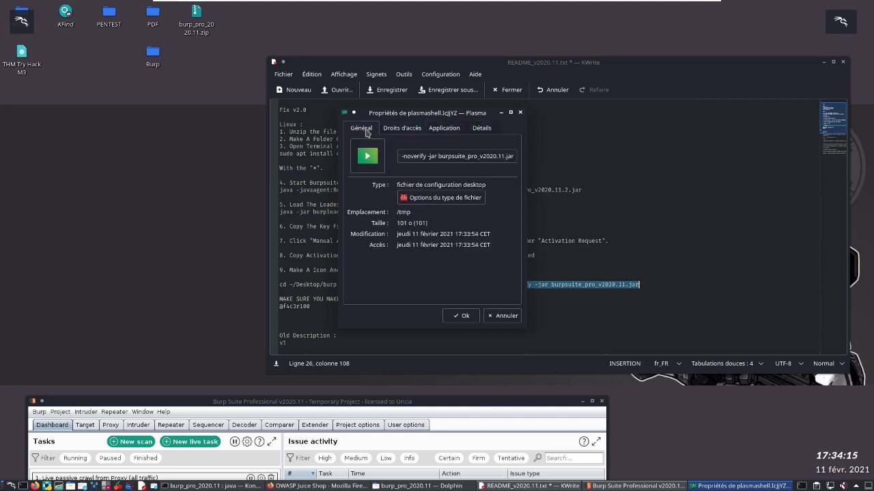
left_click(462, 317)
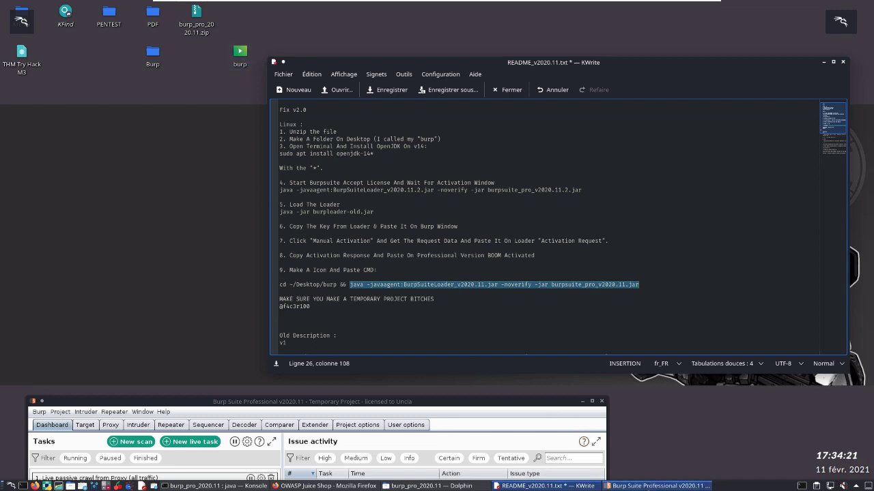
Step: Bring the Burp Suite window back and exit the program, confirming the closure of all its windows
left_click(654, 486)
left_click(657, 487)
left_click(658, 486)
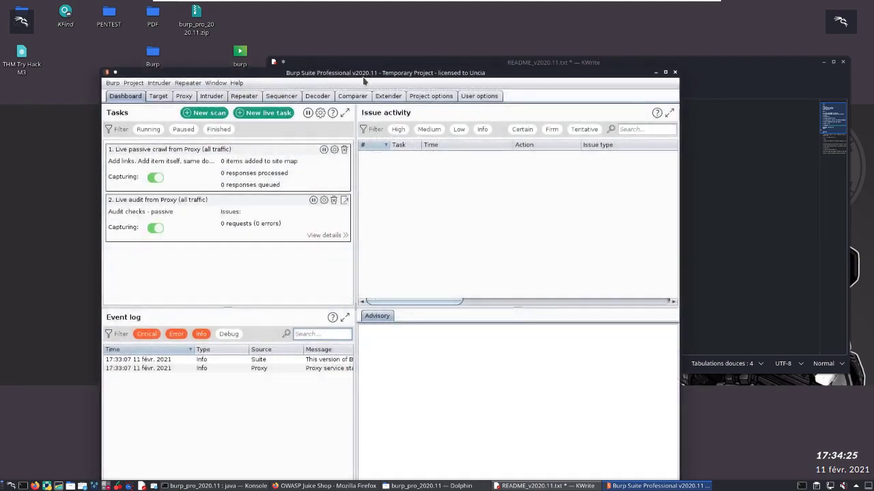
left_click_drag(365, 73, 401, 65)
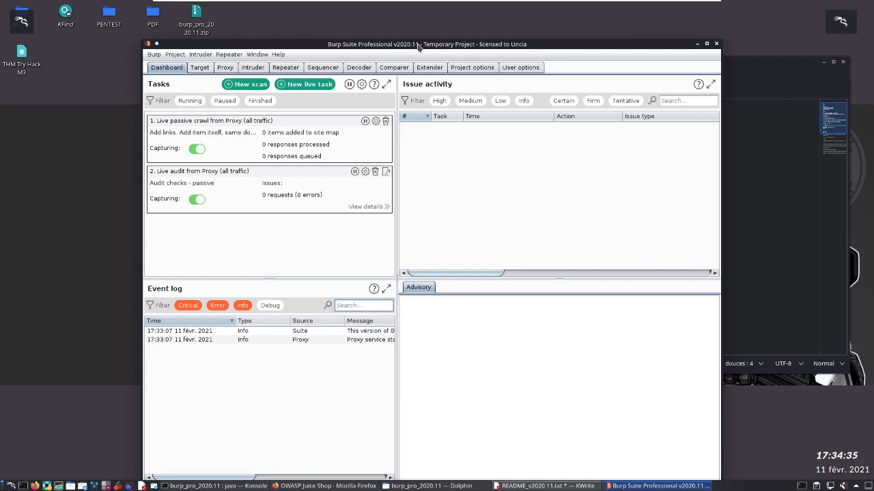
mouse_move(419, 47)
left_mouse_down()
mouse_move(403, 64)
mouse_move(429, 41)
mouse_move(418, 47)
left_mouse_up()
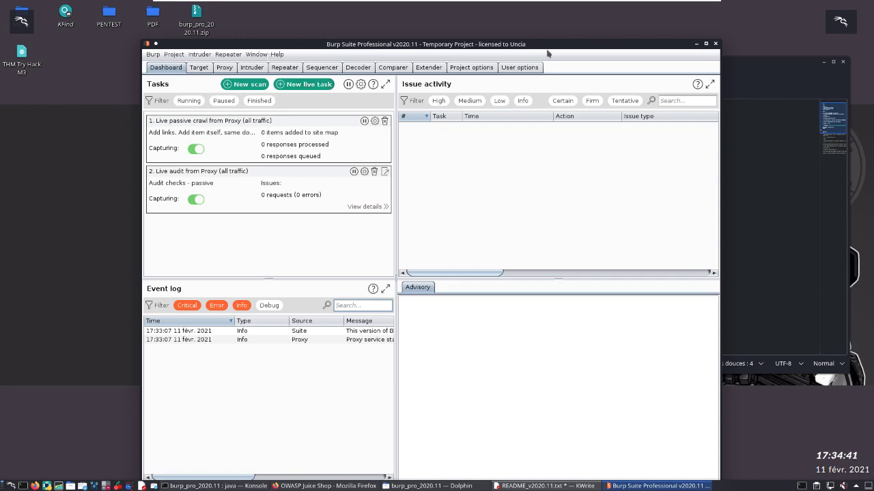
left_click(714, 43)
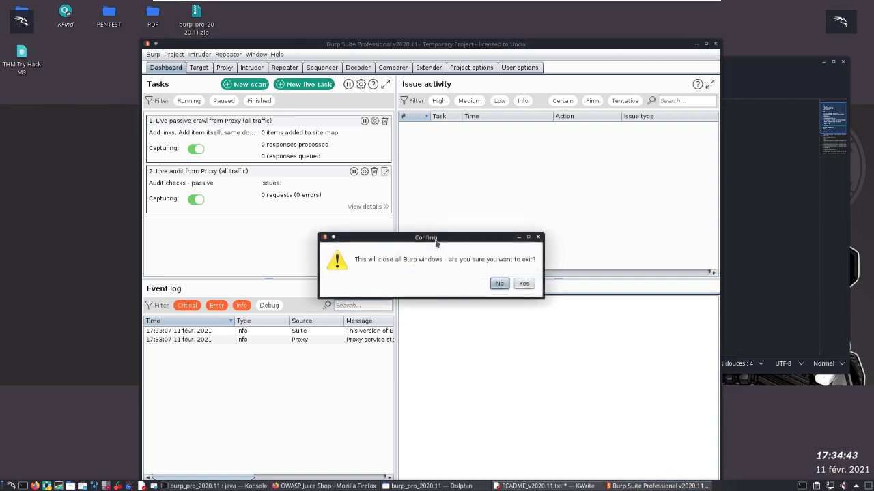
left_click(523, 283)
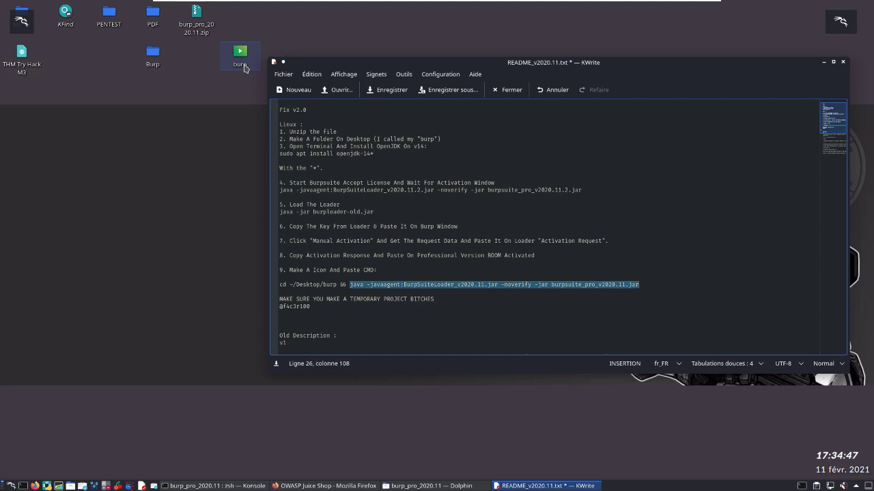
Step: Close the file manager and the README in KWrite, saving the README's changes
left_click(445, 486)
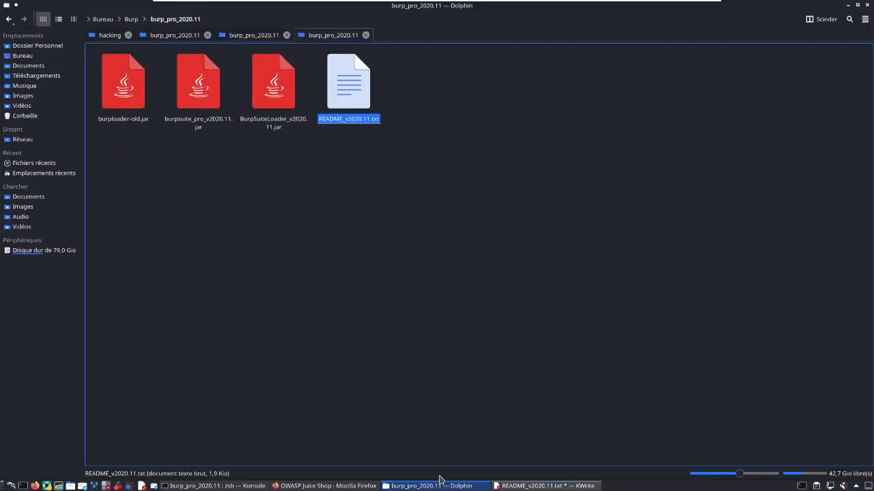
left_click(867, 6)
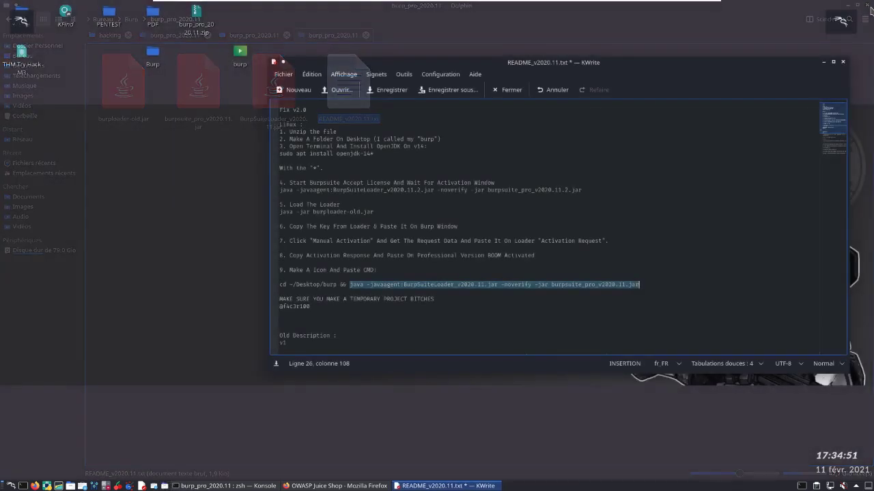
left_click(843, 62)
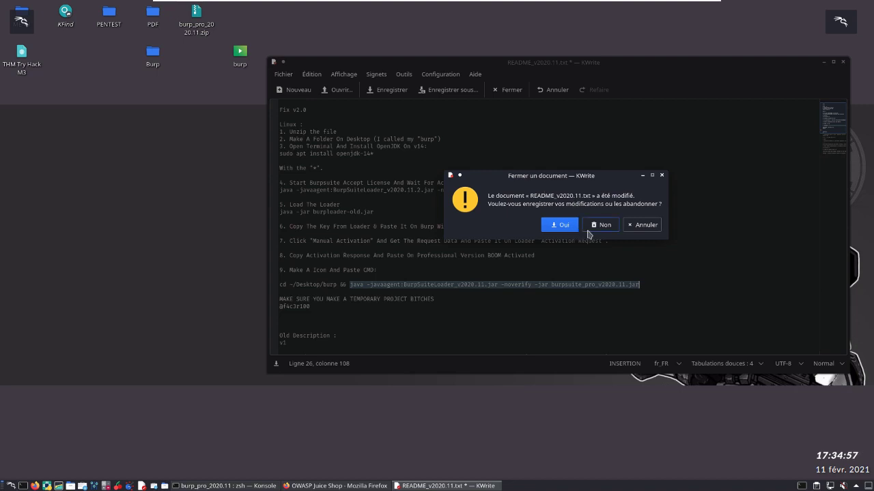
left_click(557, 225)
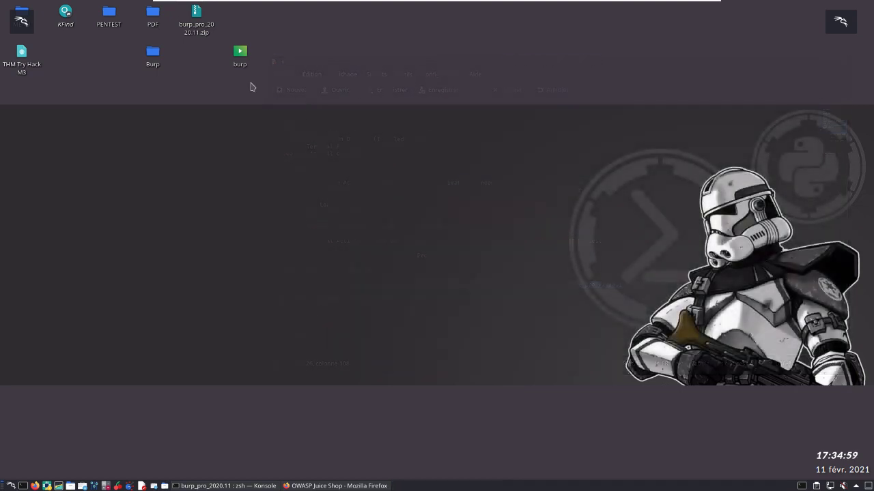
Step: Try the "burp" desktop launcher, close the text file it opens, and delete the launcher
left_click(241, 61)
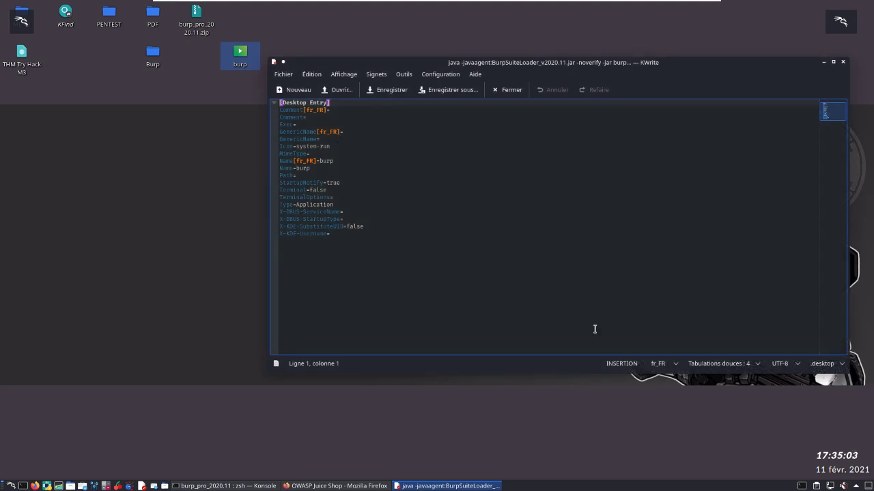
left_click(844, 62)
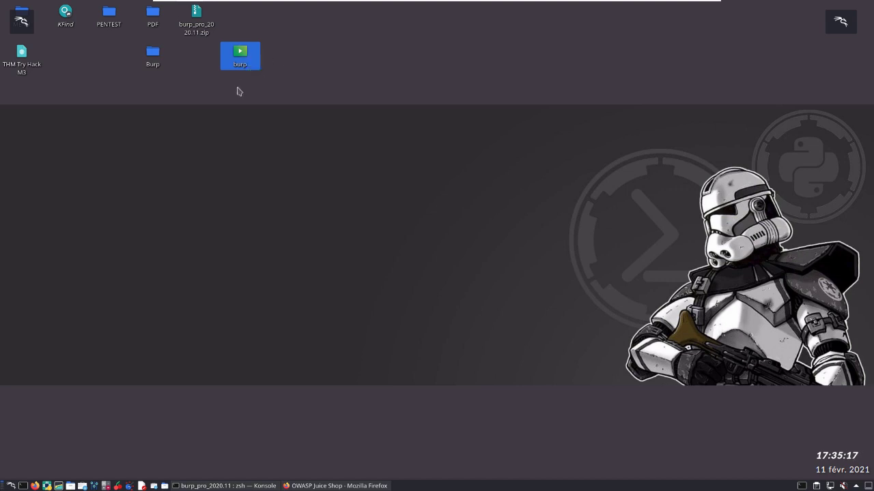
key("Delete")
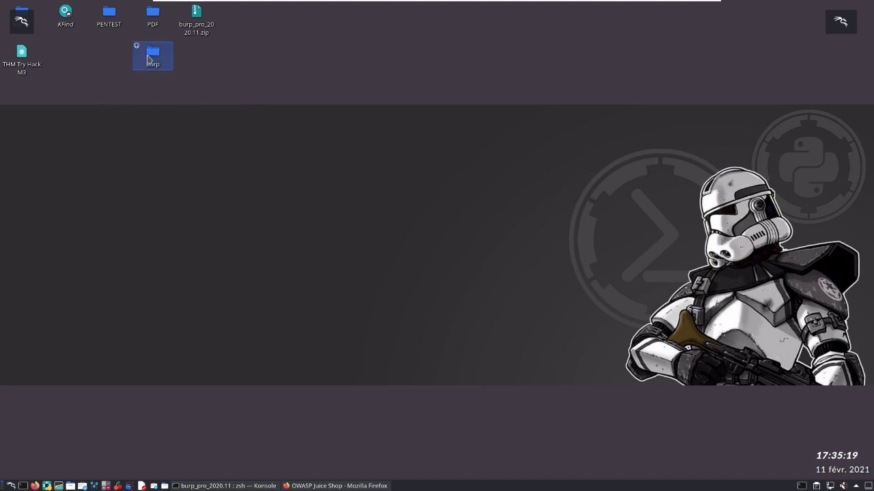
Step: Delete burp_pro_2020.11.zip from the desktop and move the Burp folder into its place beside PDF
left_click_drag(148, 56, 244, 22)
left_click(209, 40)
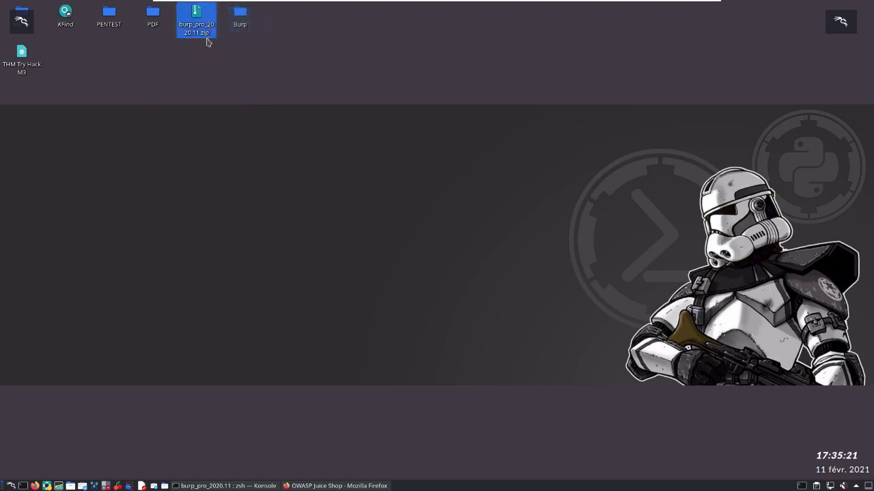
key("Delete")
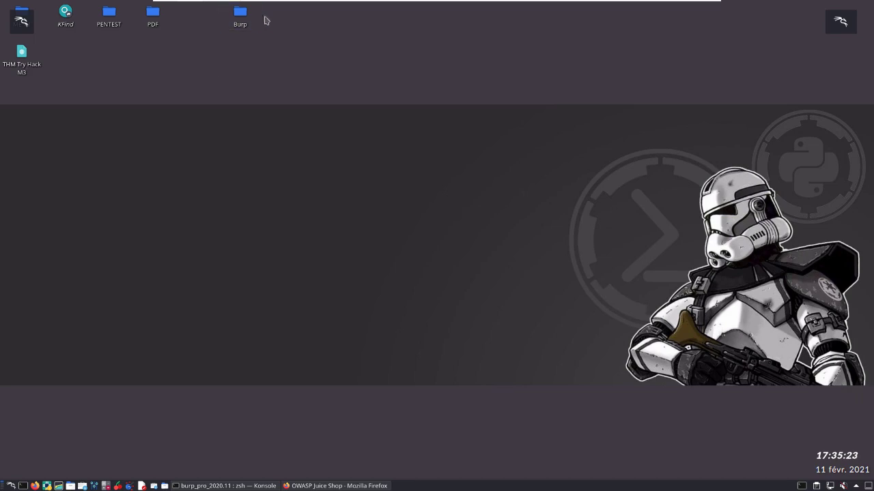
left_click_drag(252, 21, 193, 26)
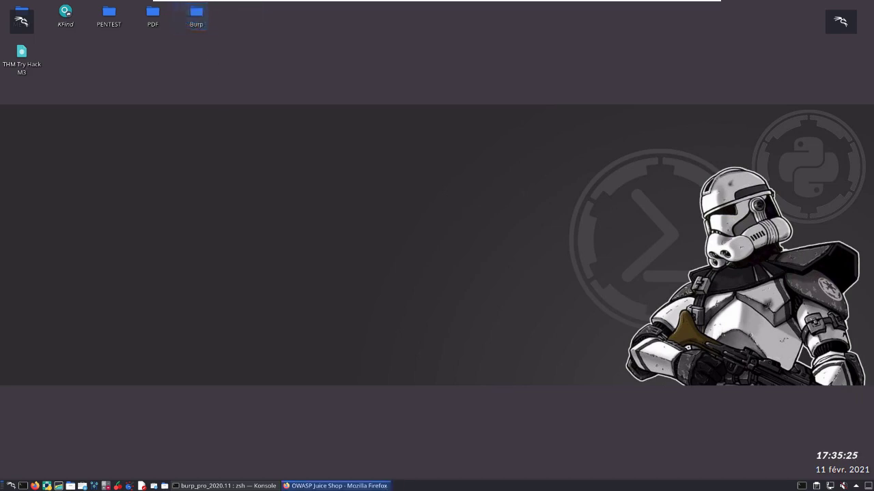
Step: Rerun the java command for burpsuite_pro_v2020.11.jar with its loader in the cleared Konsole and start Burp with a temporary project and default settings
left_click(263, 487)
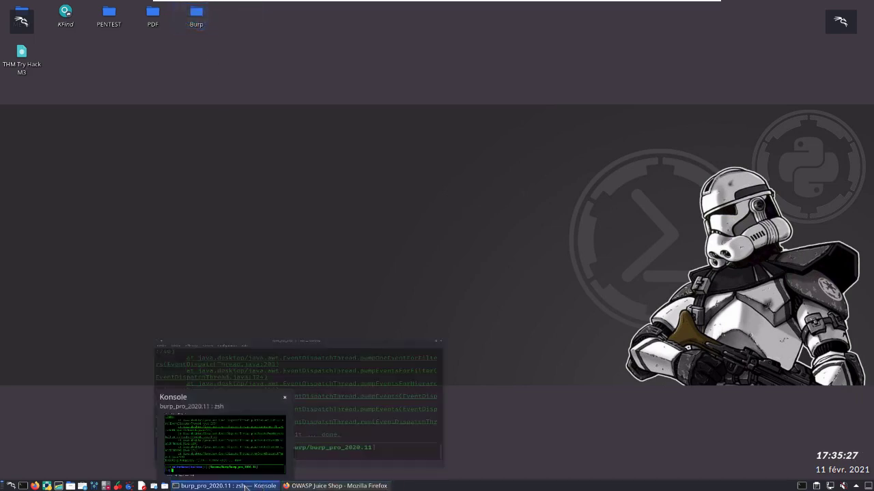
key("ctrl+l")
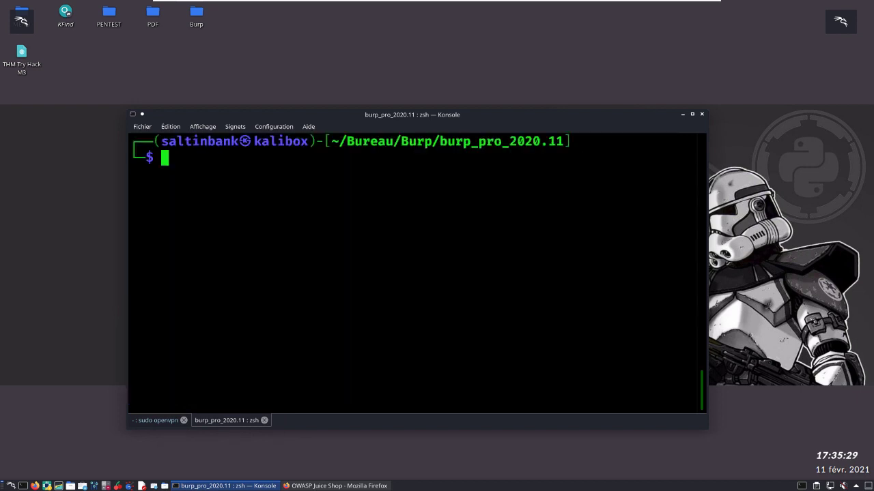
key("Up")
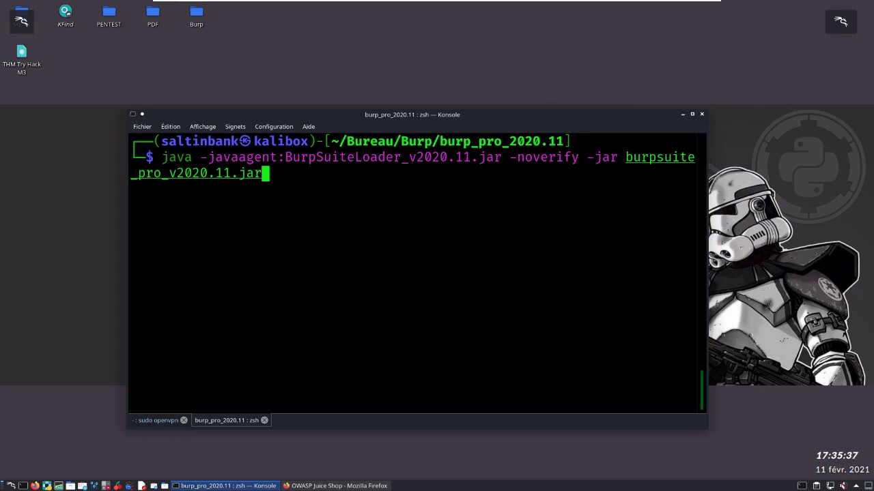
key("Return")
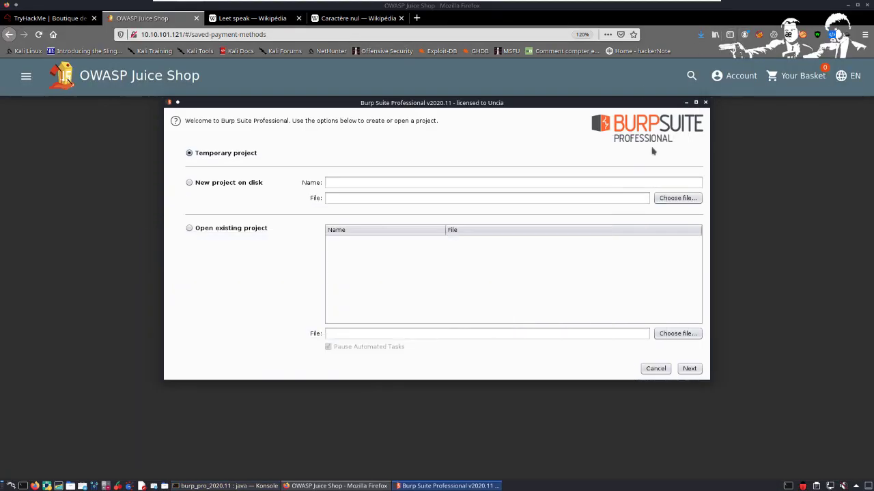
left_click(691, 370)
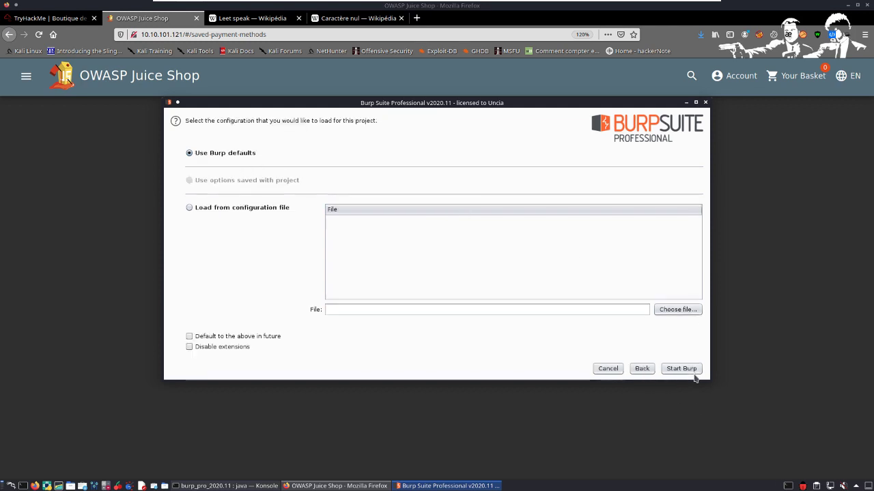
left_click(688, 372)
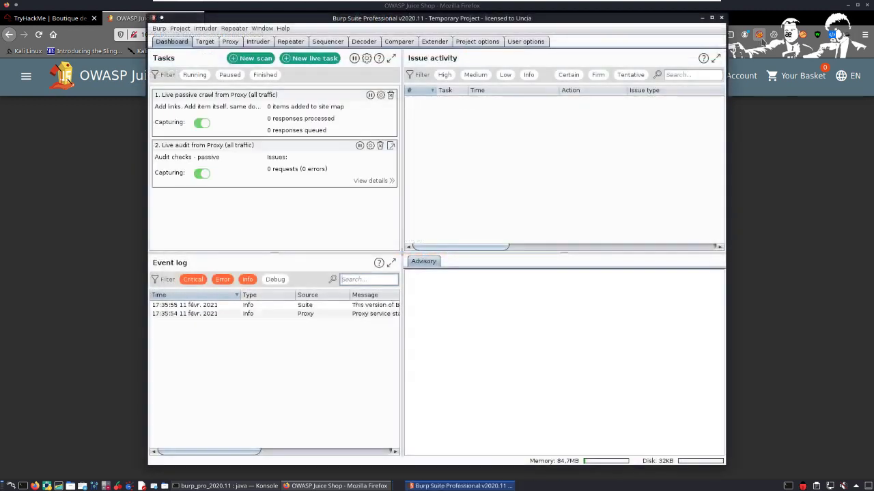
Step: In Firefox, switch FoxyProxy to the "proxy BURPSUITE" profile for all URLs
left_click(758, 34)
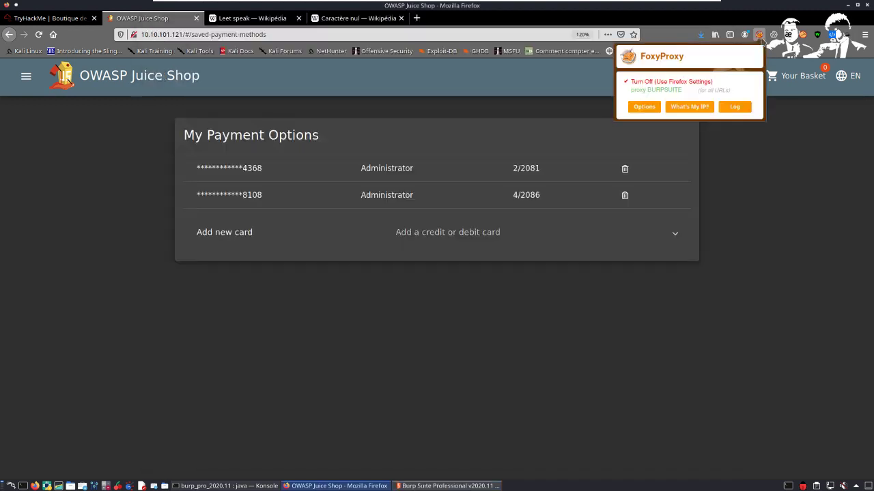
left_click(660, 91)
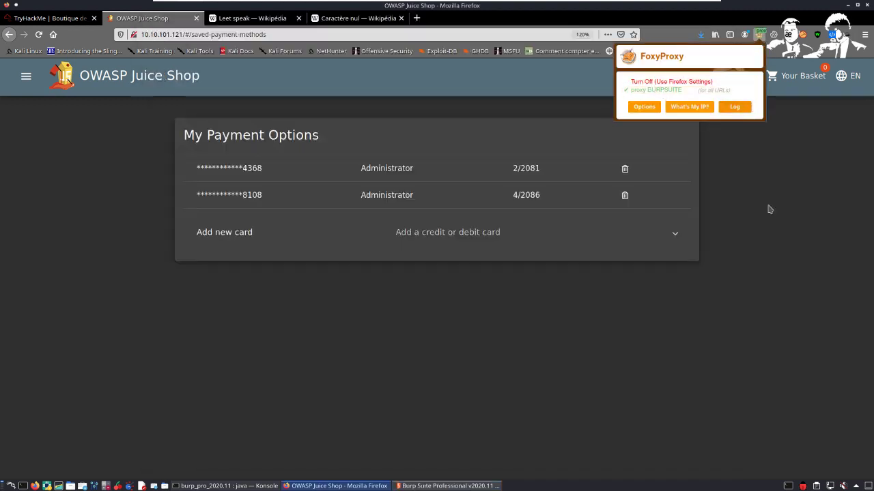
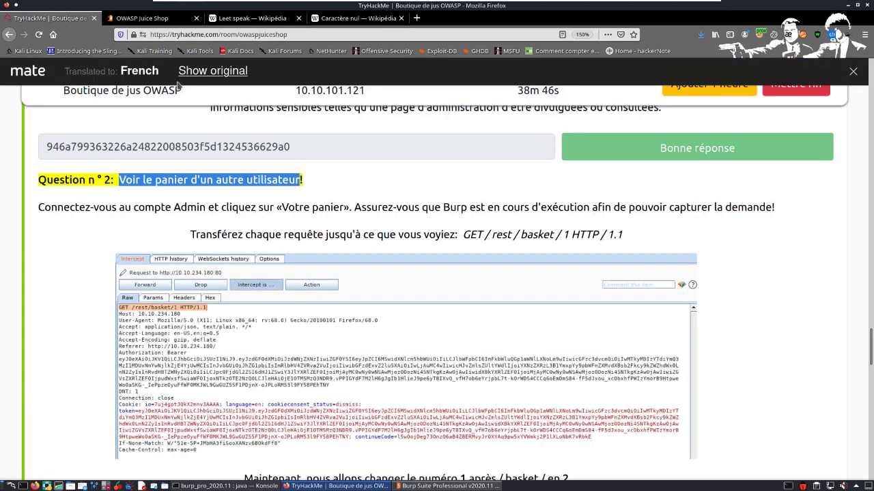
Step: Review the Question 2 instructions on viewing another user's basket, and bring up the OWASP Juice Shop page
left_click(76, 217)
left_click_drag(99, 209, 196, 208)
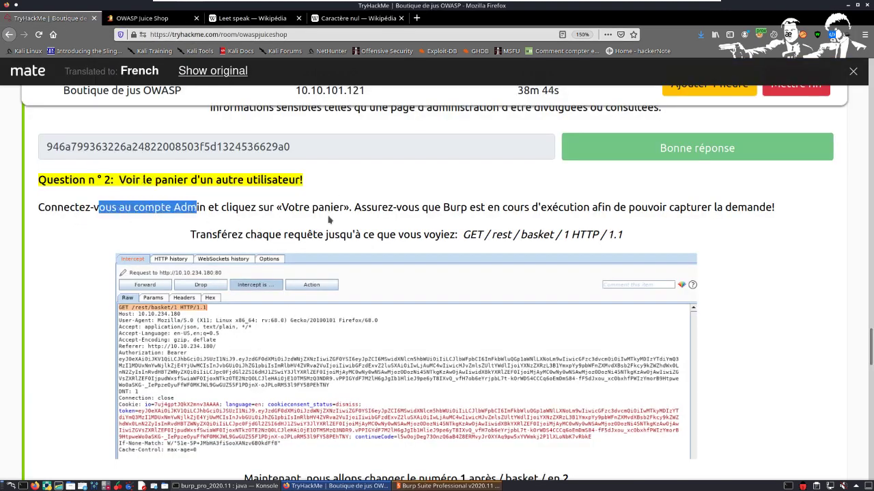
mouse_move(328, 219)
left_mouse_down()
mouse_move(416, 221)
mouse_move(252, 208)
mouse_move(340, 208)
left_mouse_up()
left_click(162, 22)
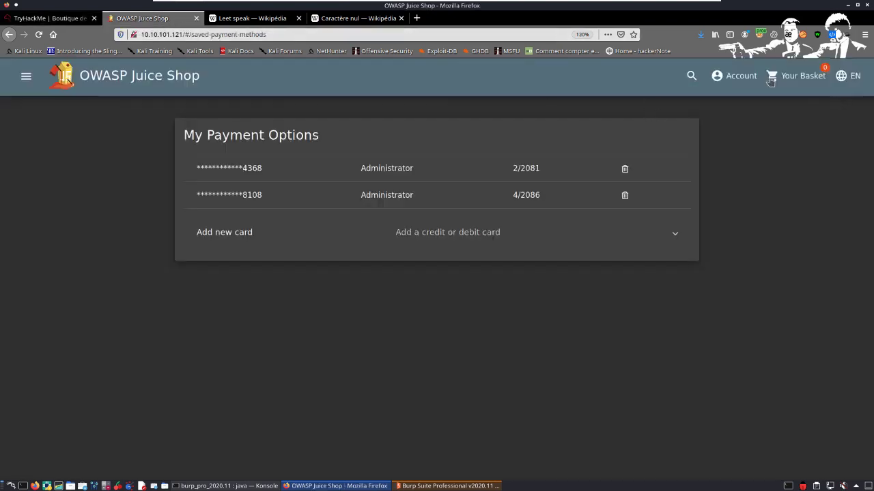
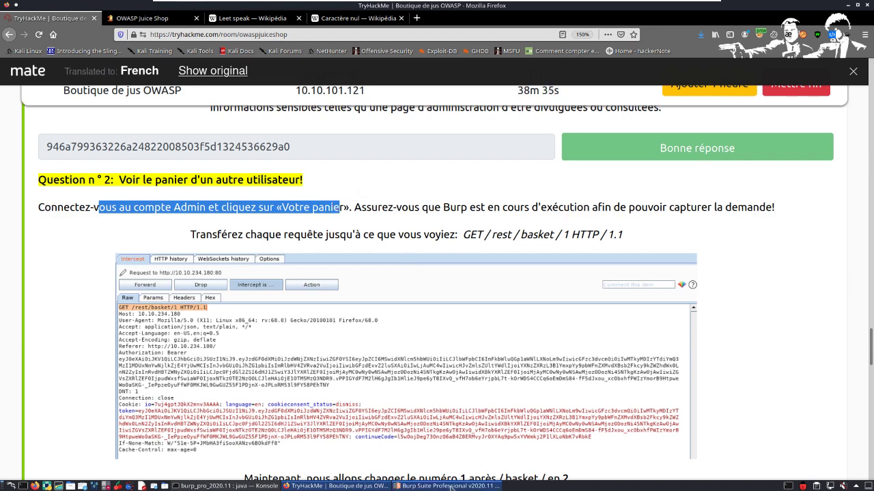
Step: Switch to Burp Suite and bring up the request currently held by the Proxy intercept
left_click(451, 486)
left_click(232, 42)
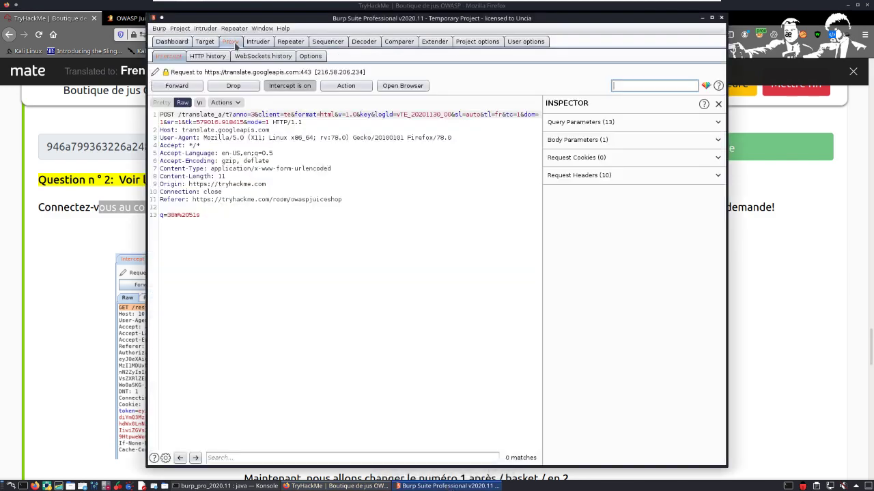
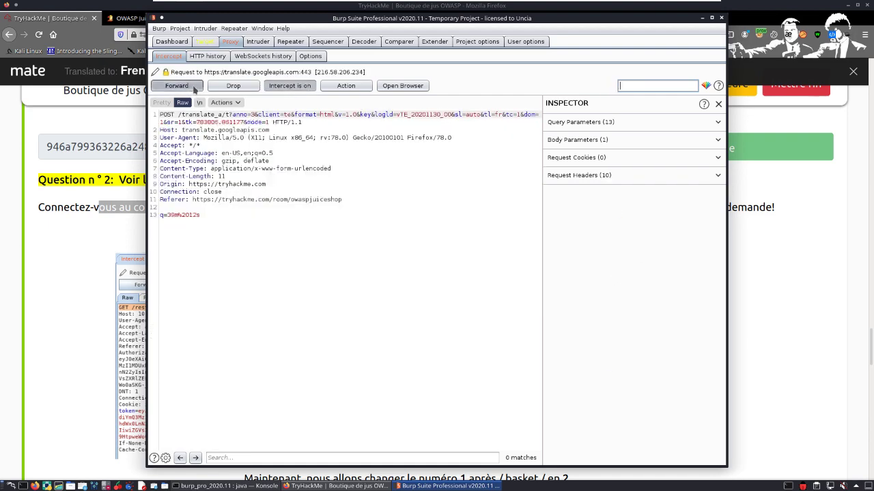
Step: Forward the queued Google Translate requests held by the Proxy intercept one after another
left_click(177, 85)
left_click(176, 85)
left_click(177, 85)
left_click(176, 85)
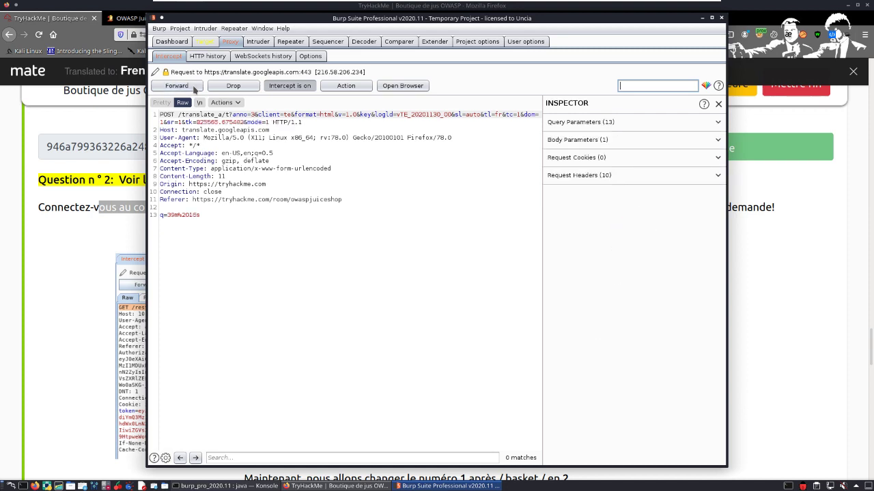
left_click(176, 85)
left_click(177, 85)
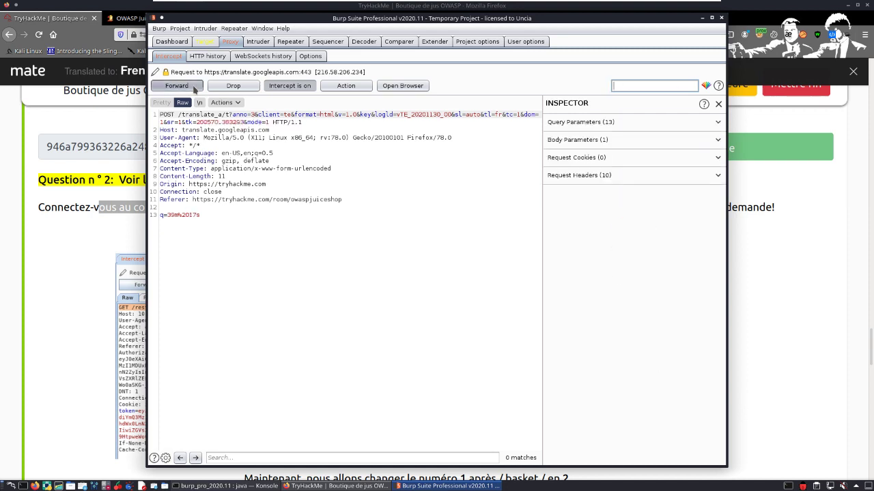
left_click(176, 86)
left_click(177, 86)
left_click(177, 85)
left_click(195, 89)
left_click(195, 90)
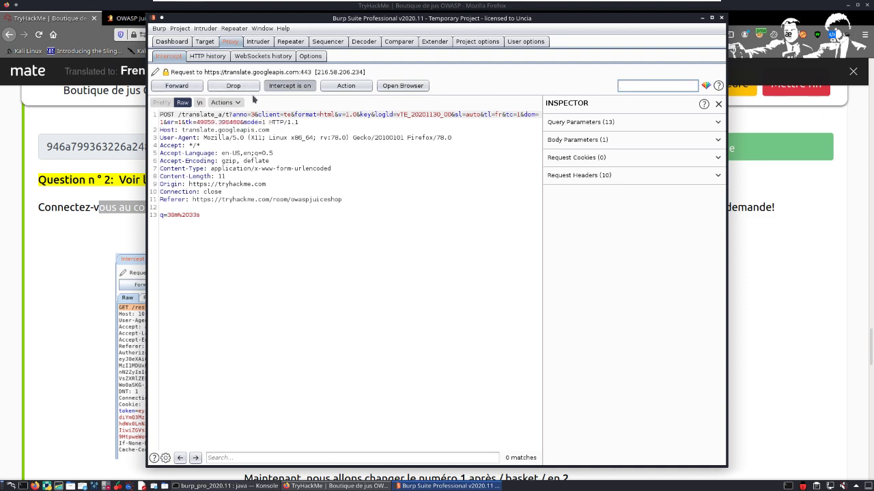
Step: Drop several of the remaining intercepted translate.googleapis.com requests
left_click(250, 94)
left_click(250, 94)
left_click(249, 94)
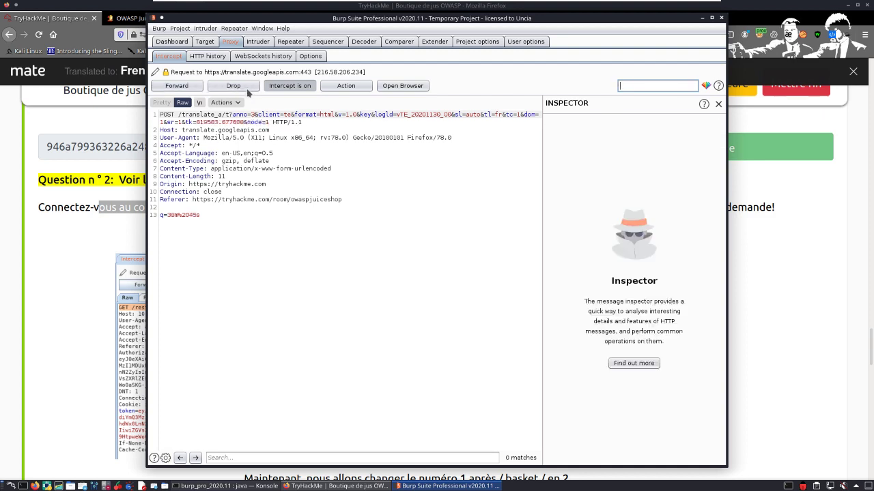
left_click(249, 93)
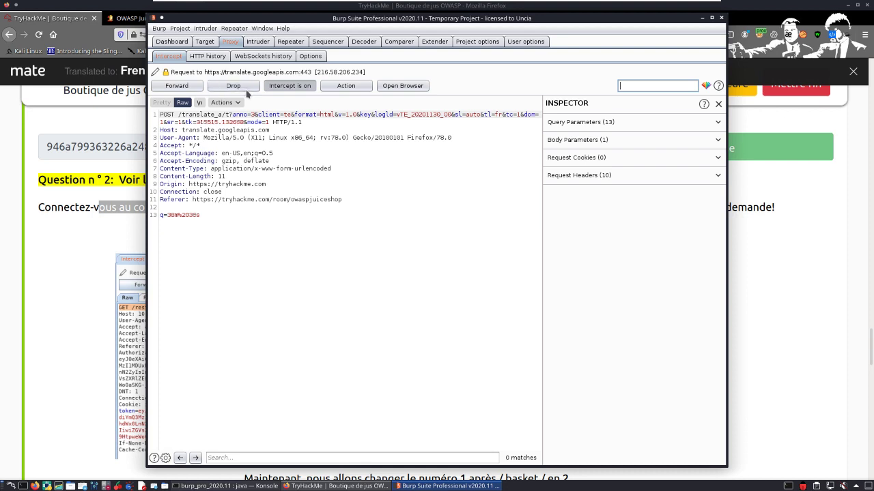
left_click(249, 93)
Step: Switch interception off to release the remaining queue, switch it back on, and forward the newly held translate.googleapis.com request
left_click(291, 88)
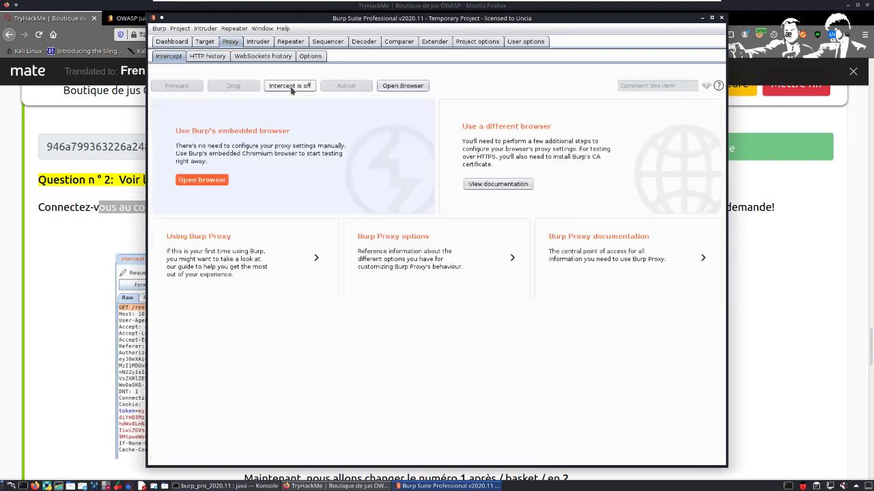
left_click(290, 87)
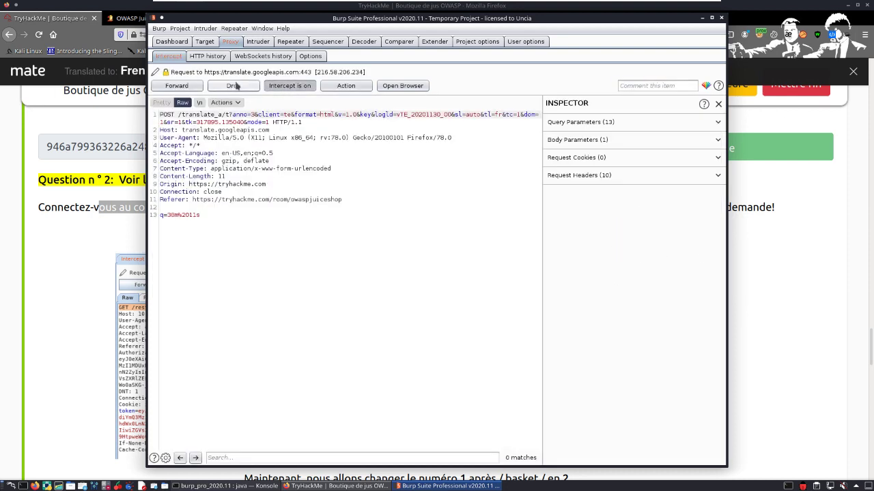
left_click(176, 85)
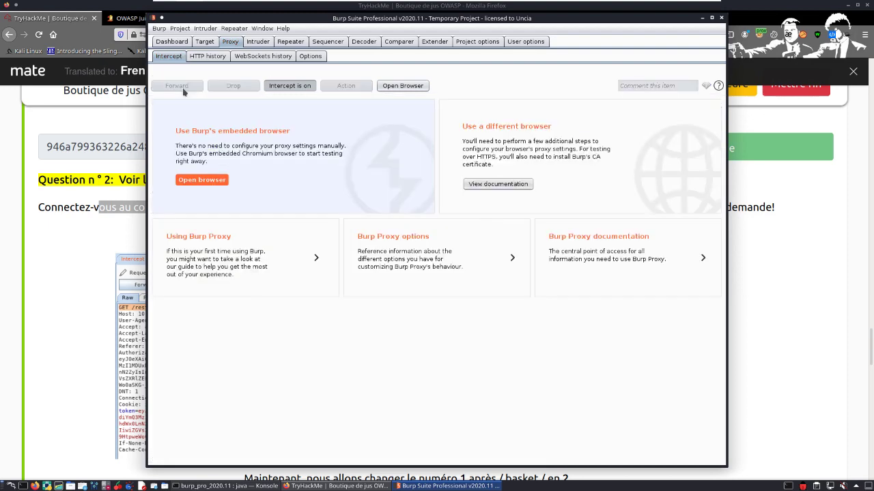
left_click(193, 86)
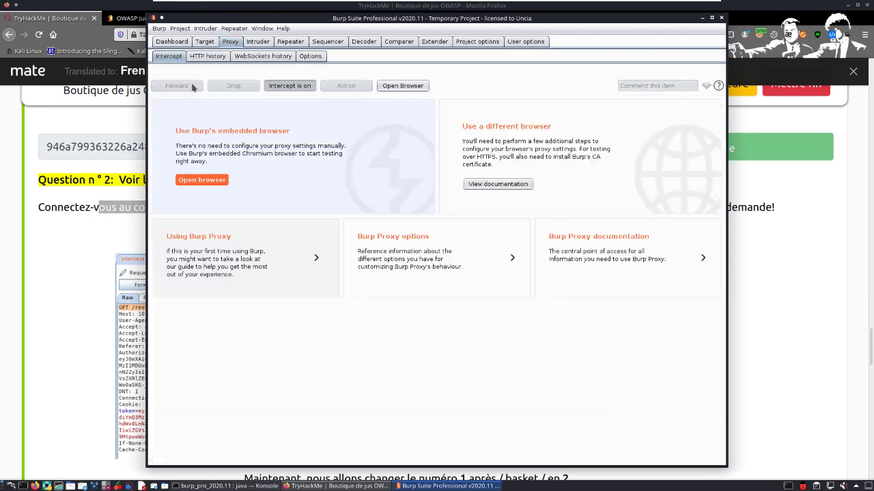
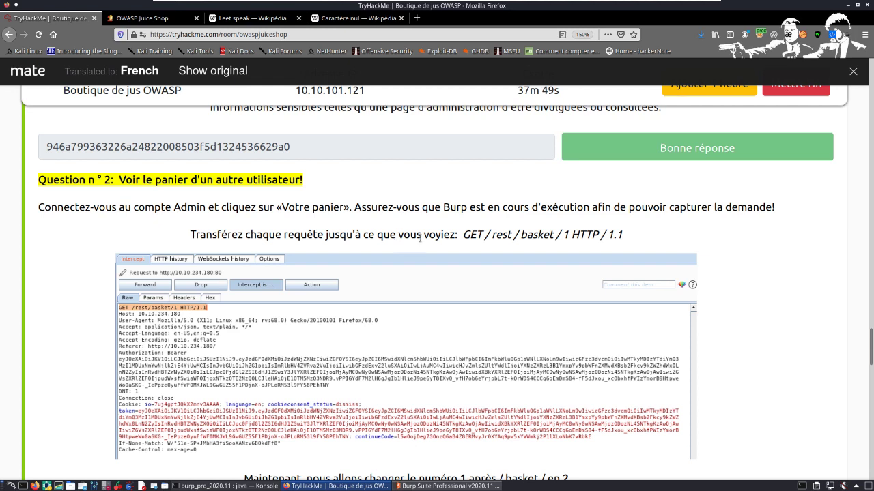
Step: Highlight the request line GET /rest/basket/1 HTTP/1.1 in the Question 2 instructions to identify which request to look for
left_click_drag(465, 235, 659, 230)
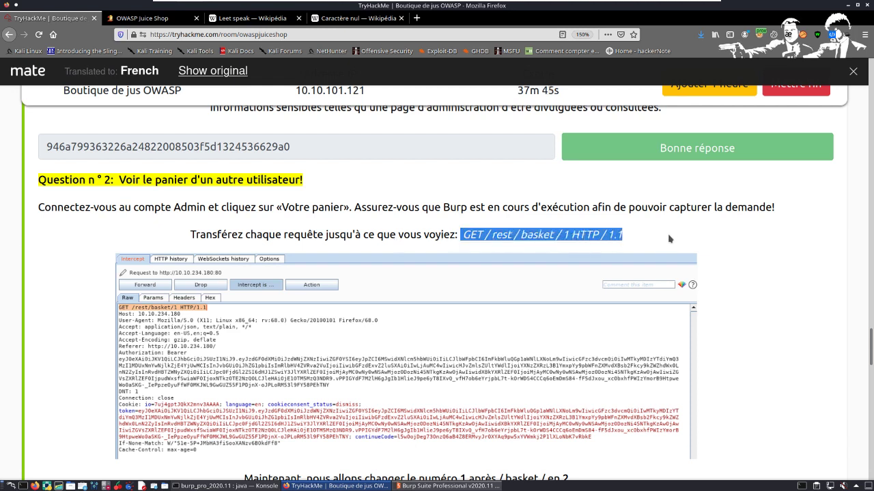
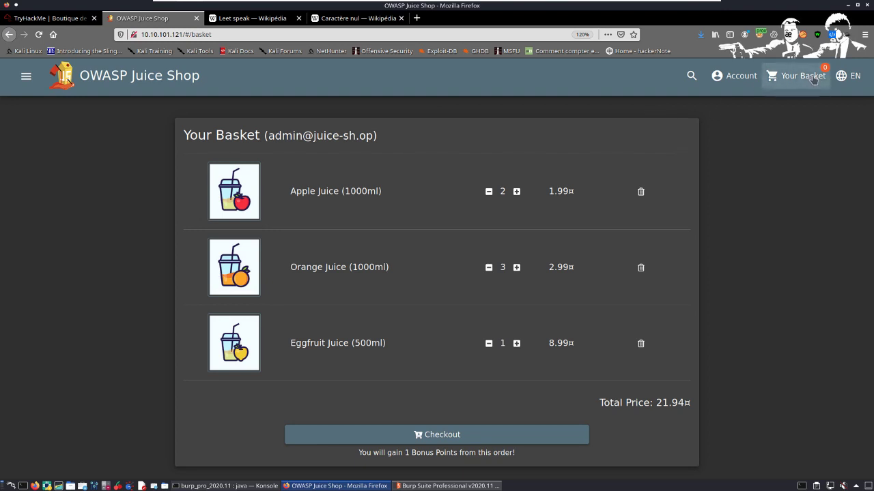
Step: Switch to Burp Suite and forward the queued intercepted requests to translate.googleapis.com one after another
left_click(425, 486)
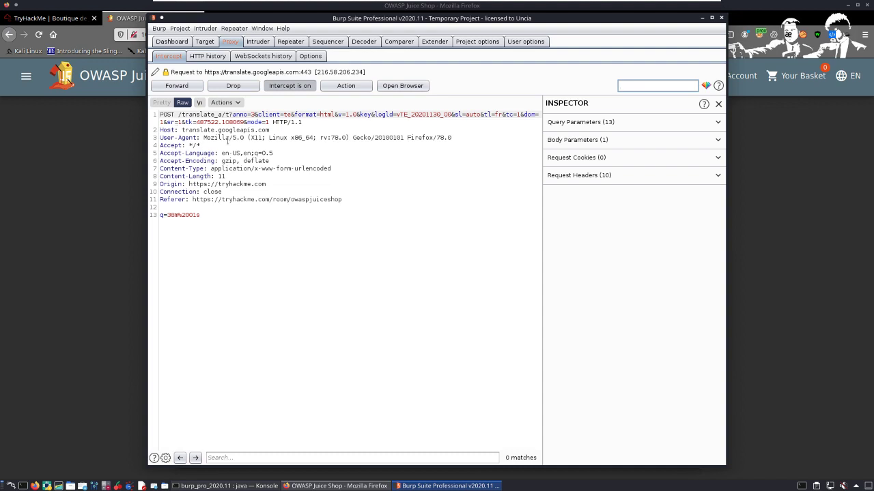
left_click(190, 87)
left_click(190, 87)
left_click(177, 86)
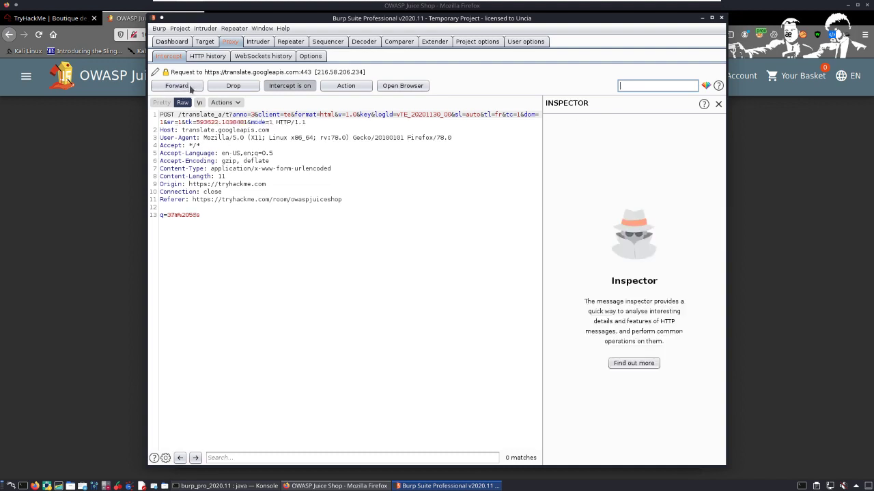
left_click(192, 88)
left_click(192, 88)
left_click(192, 88)
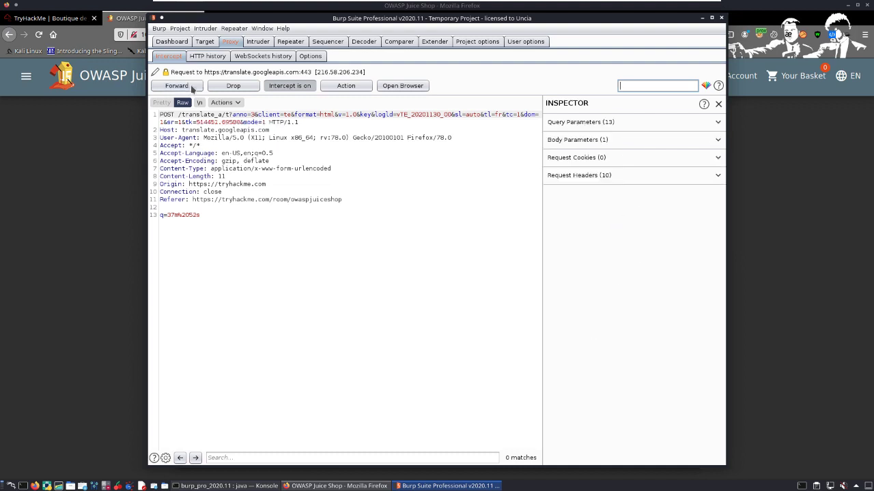
left_click(193, 89)
left_click(192, 88)
left_click(192, 88)
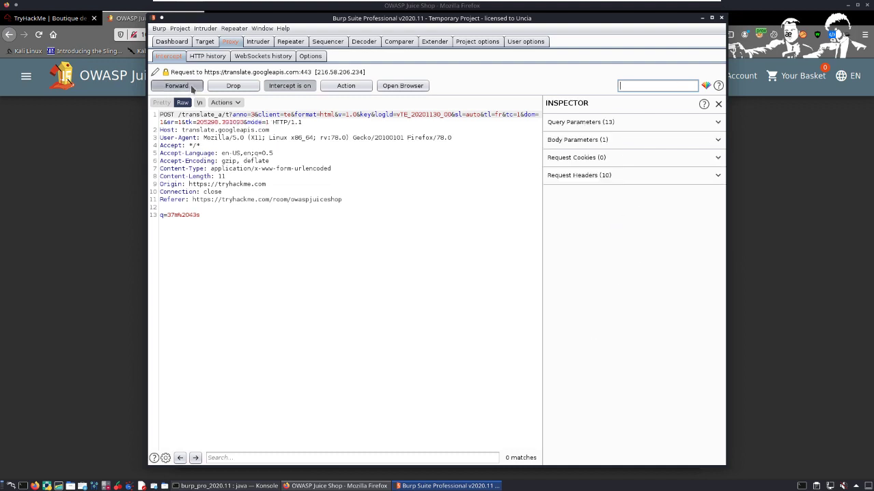
left_click(191, 88)
Step: Open the target scope settings in Burp Suite and return to the Juice Shop basket page in Firefox
left_click(205, 42)
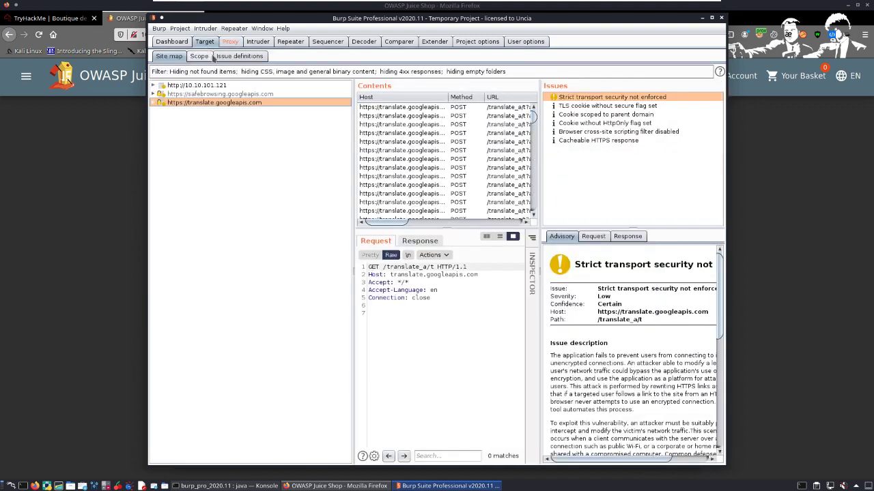
left_click(199, 56)
left_click(90, 41)
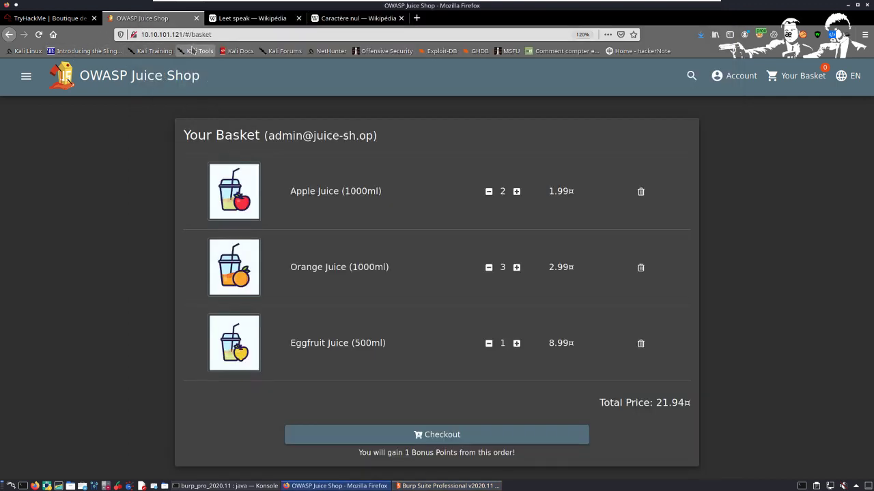
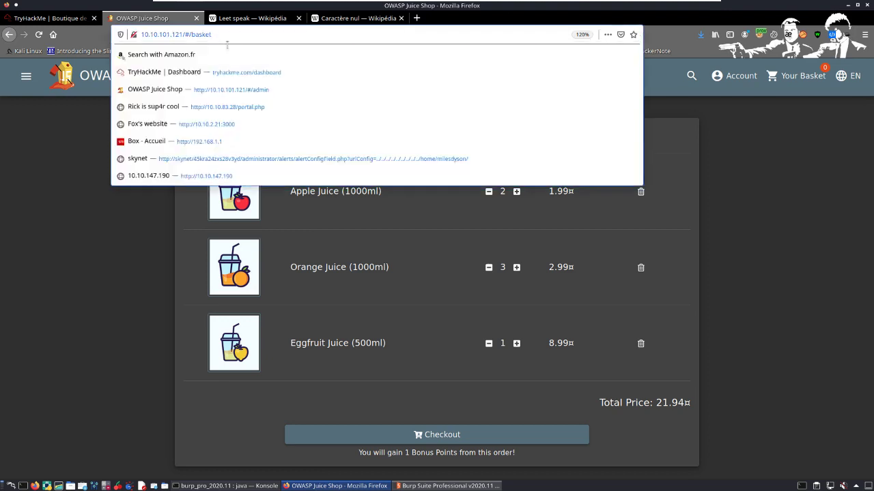
left_click(192, 40)
key("alt+Tab")
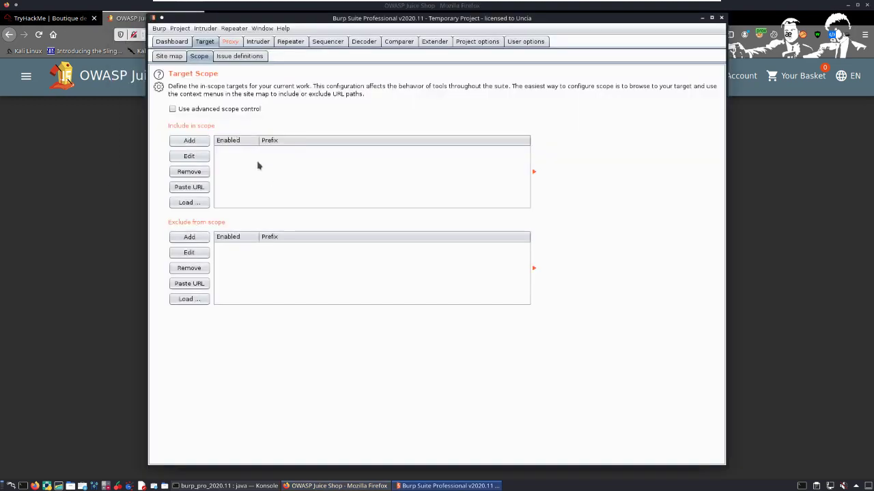
left_click(189, 140)
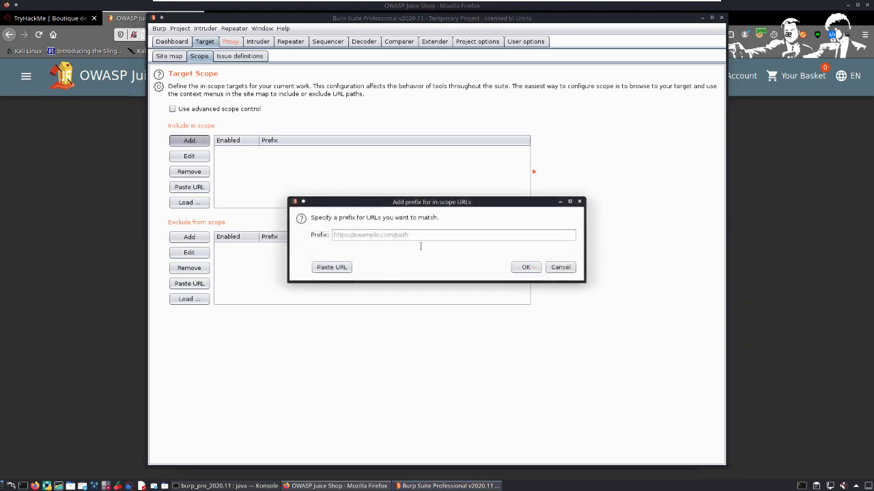
type("http://10.10.101.121/")
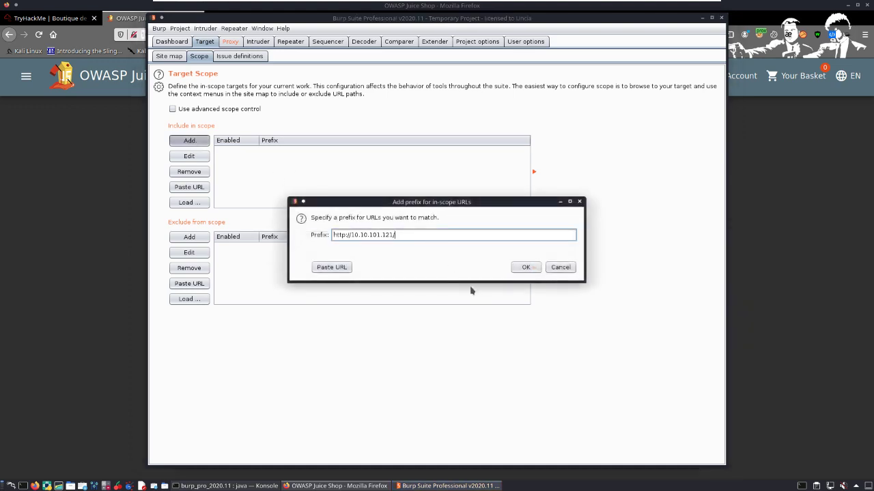
left_click(525, 267)
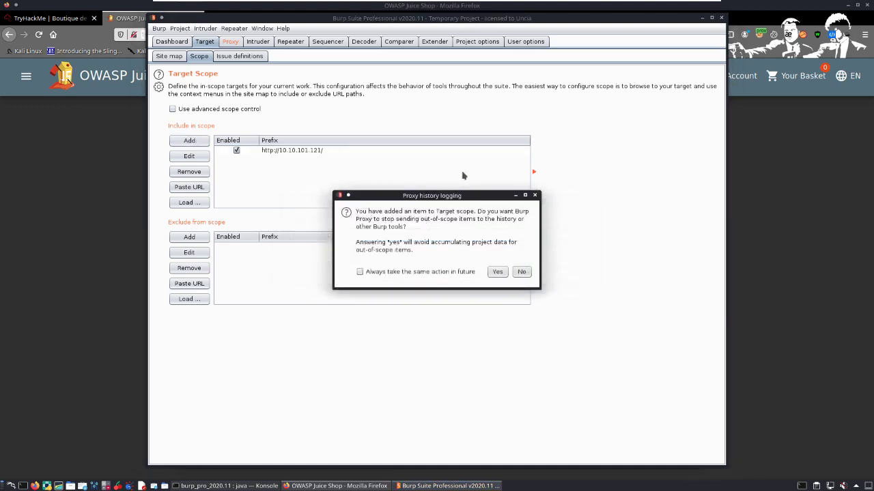
left_click(497, 271)
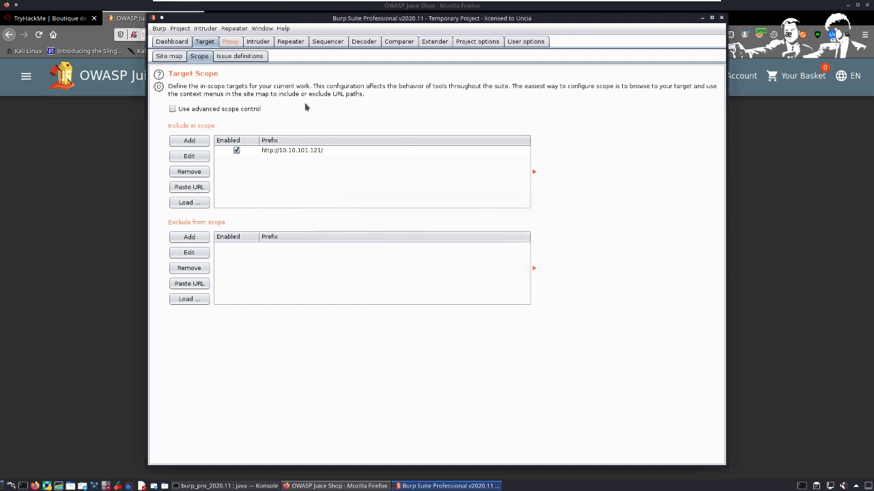
Step: Clear the queued translate.googleapis.com requests by forwarding several and toggling interception off and on, and return to the Juice Shop basket page in Firefox
left_click(230, 42)
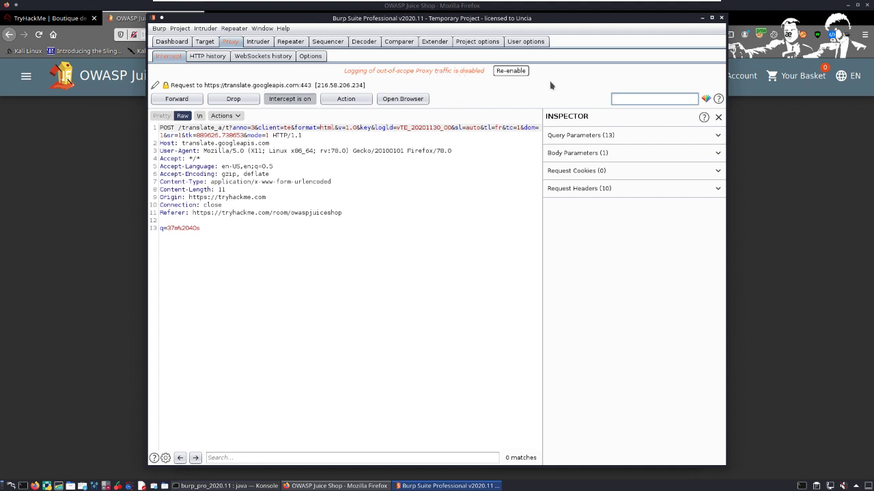
left_click(177, 99)
left_click(177, 99)
left_click(177, 99)
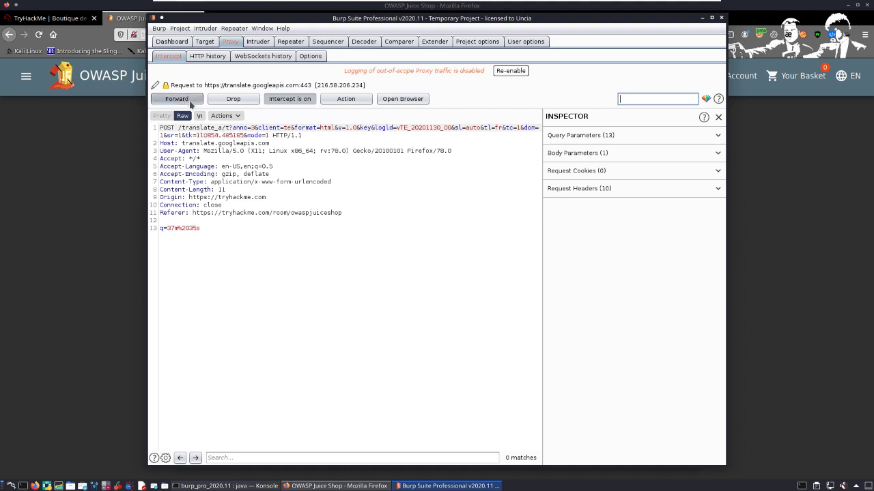
left_click(290, 99)
left_click(287, 102)
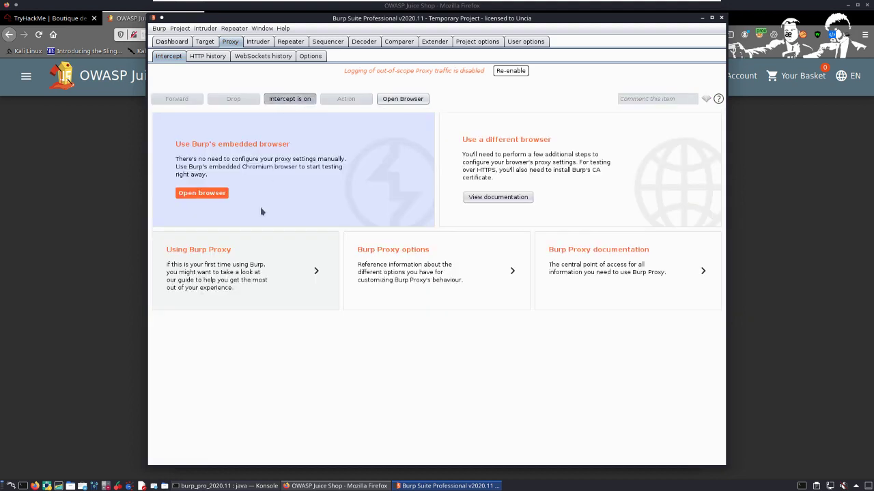
left_click(96, 182)
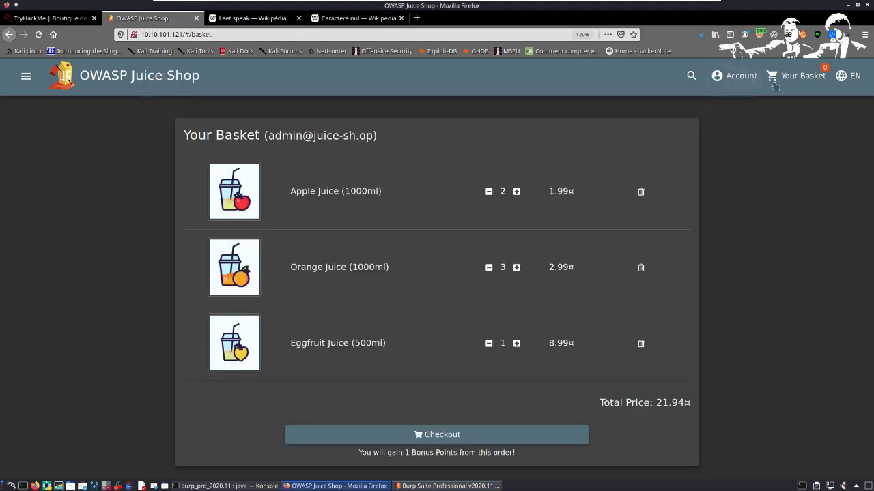
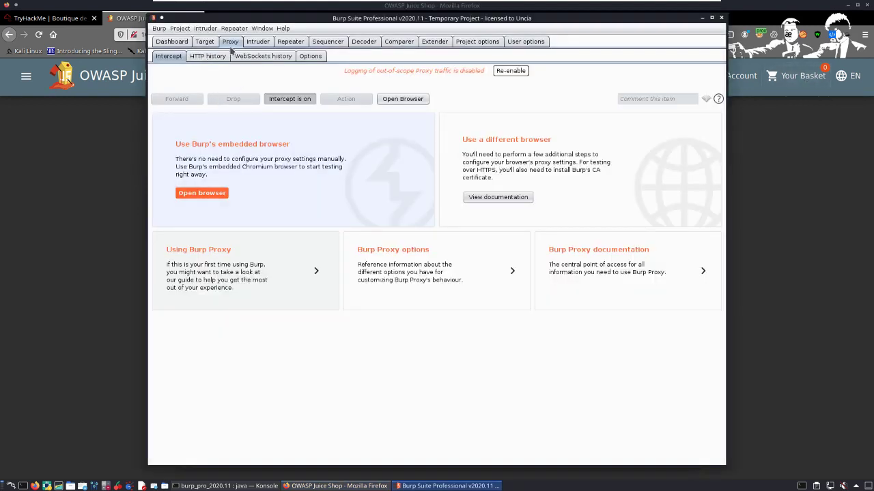
Step: Review the proxy's HTTP history and the target section, and return to the request interception view
left_click(208, 57)
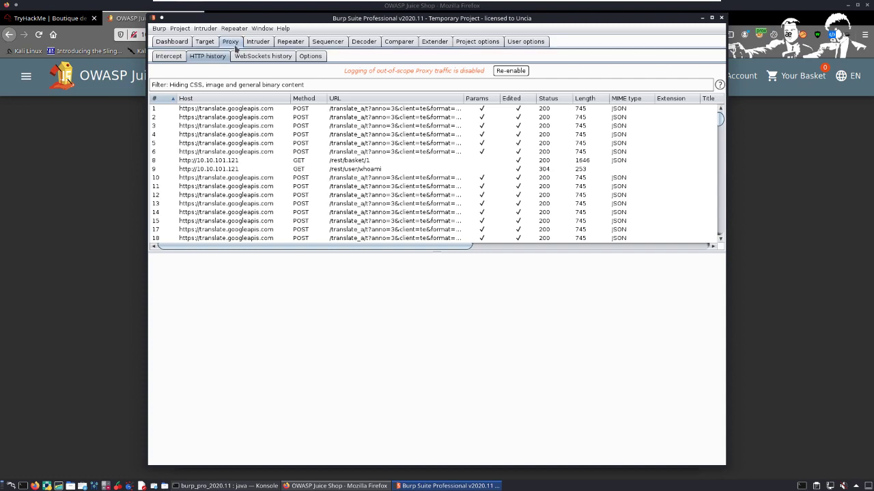
left_click(205, 41)
left_click(230, 41)
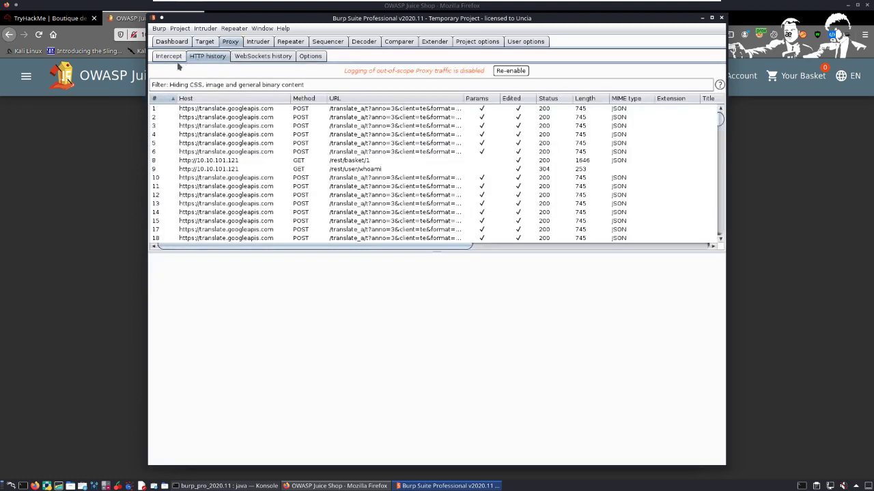
left_click(169, 57)
left_click(206, 57)
left_click(169, 57)
Step: Switch to the Juice Shop basket page in Firefox and open the account options
left_click(73, 178)
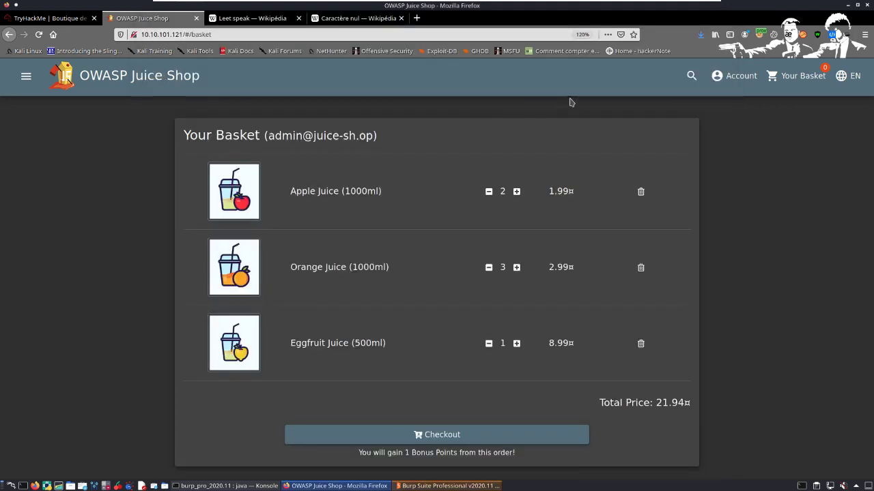
left_click(729, 79)
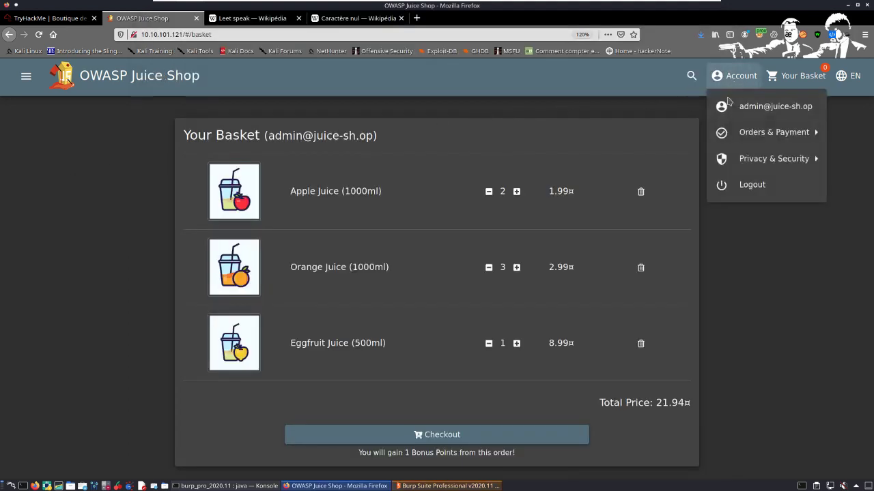
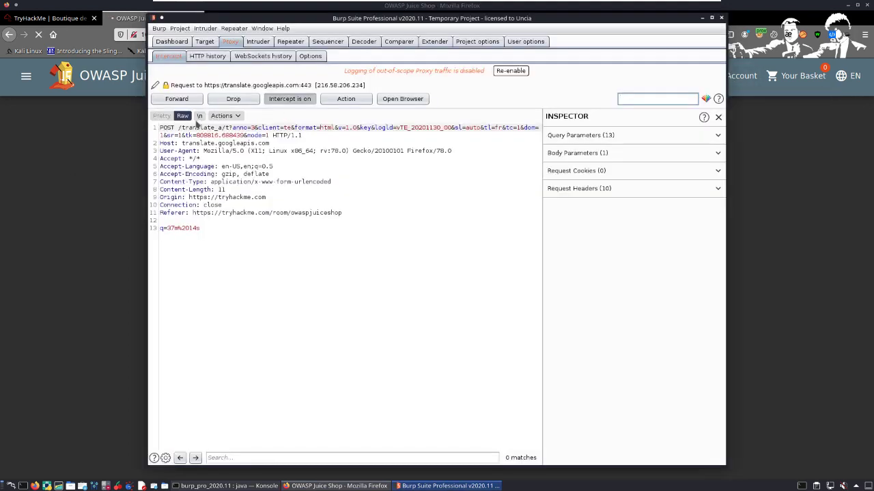
Step: Forward the intercepted translate.googleapis.com request and the queued Juice Shop socket.io polling request to let the page continue loading
left_click(177, 100)
left_click(178, 101)
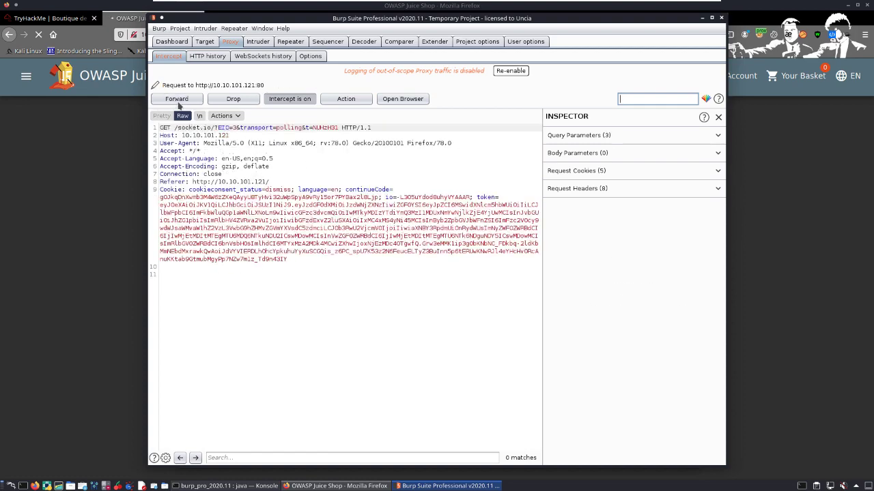
left_click(177, 100)
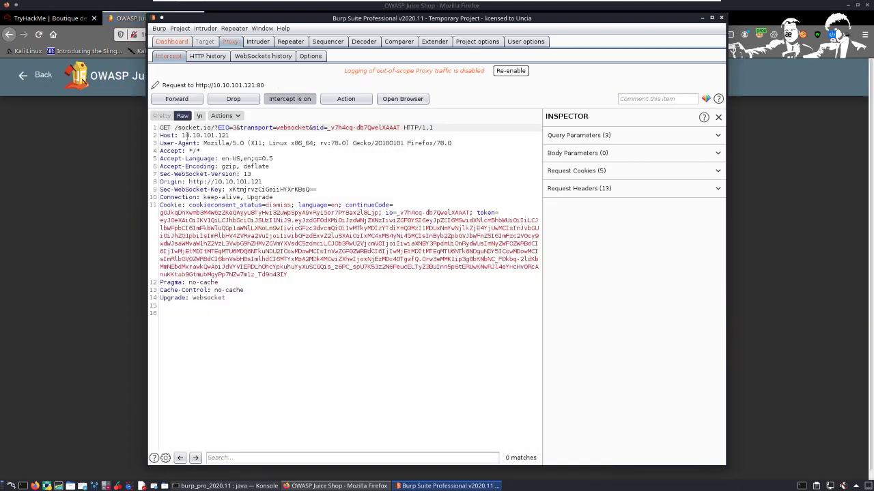
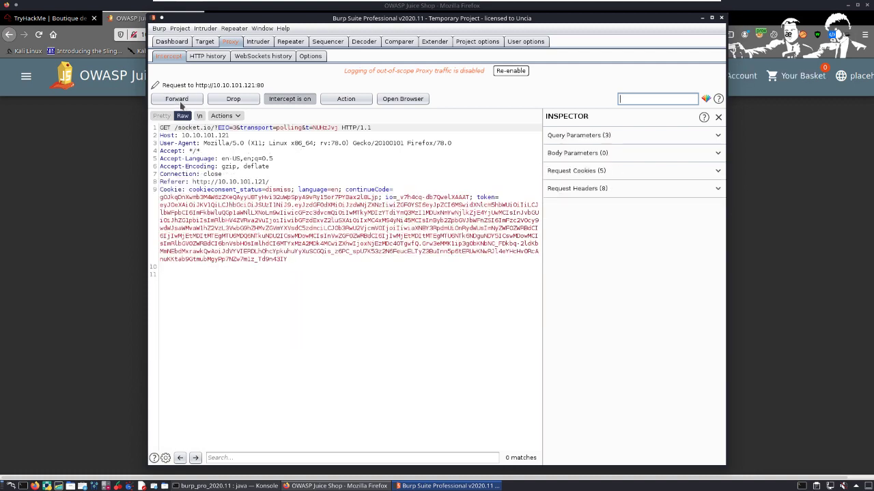
Step: Forward the held /socket.io/ polling request and the queued traffic after it, stopping at the /rest/admin/application-configuration request
left_click(181, 103)
left_click(181, 102)
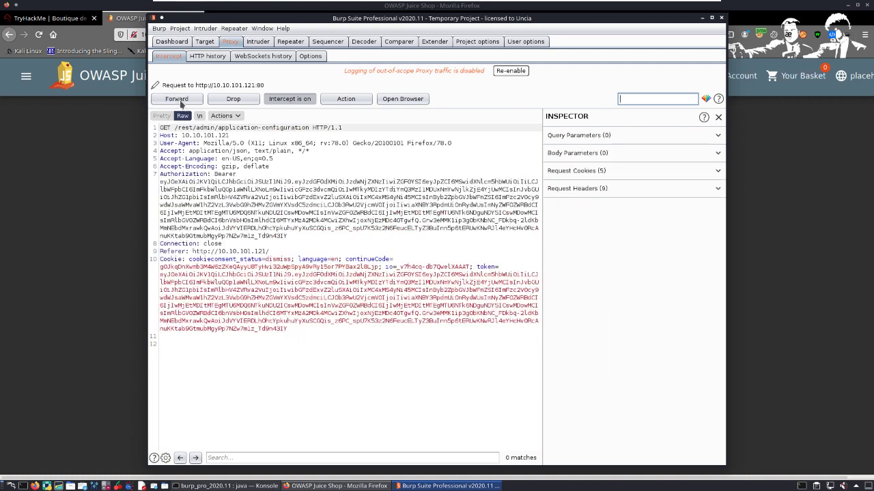
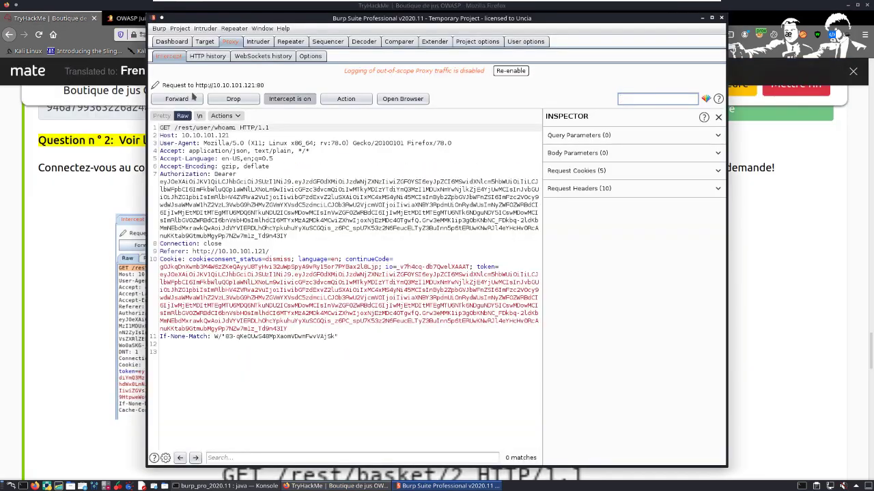
Step: Forward the held requests from /rest/user/whoami through /rest/admin/application-version and the Score Board challenge query, stopping at /api/Quantitys/
left_click(181, 102)
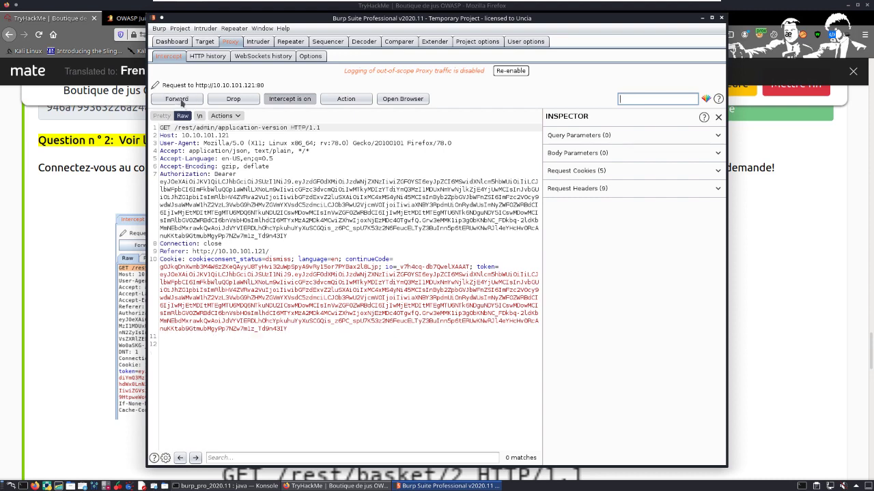
left_click(181, 102)
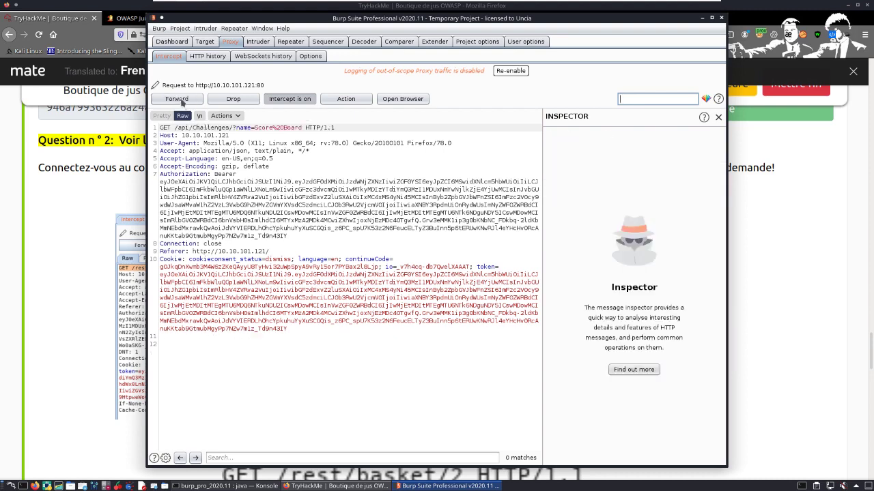
left_click(176, 99)
left_click(176, 99)
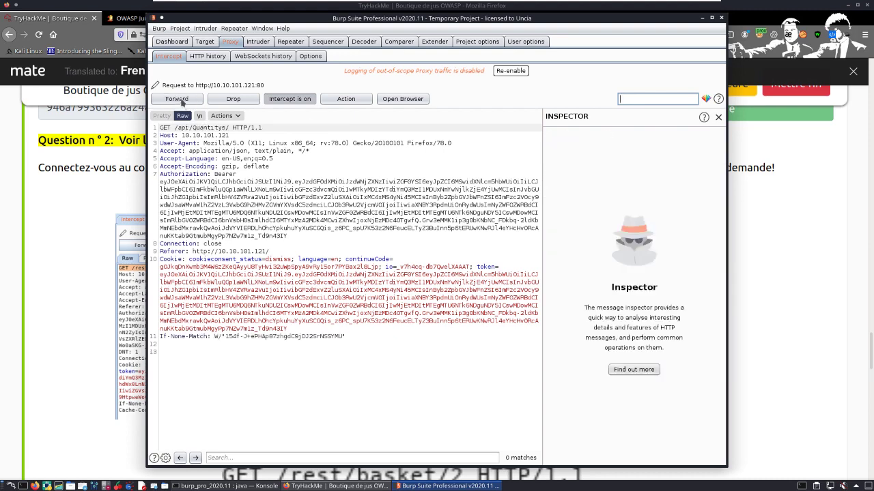
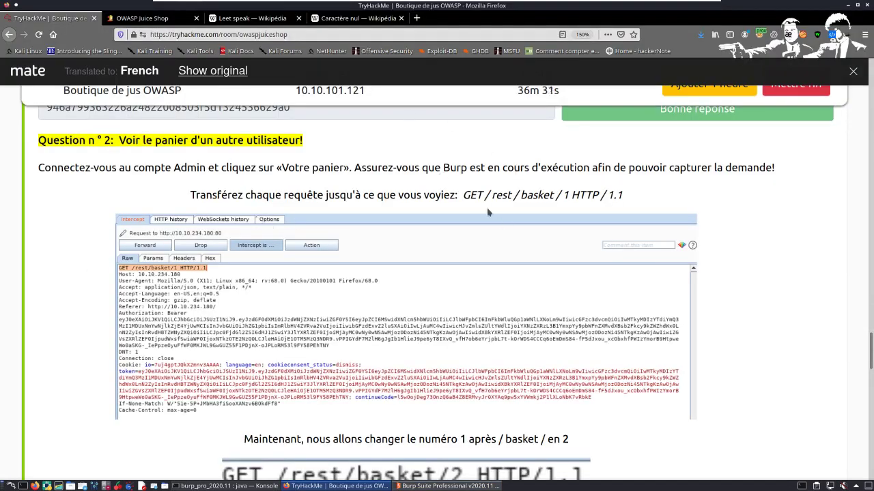
Step: Highlight the start of the GET /rest/basket/1 request line in the Question 2 instructions to check which request to stop at
left_click_drag(464, 196, 525, 194)
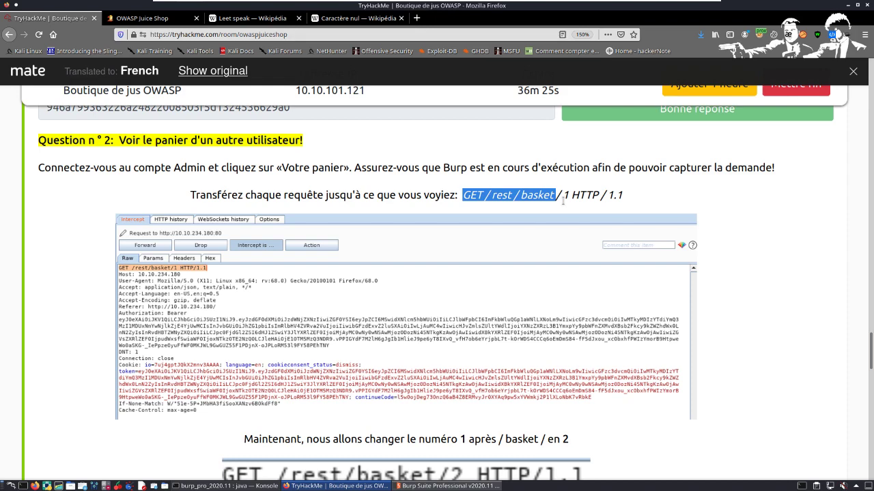
Step: Highlight the end of the GET /rest/basket/1 HTTP/1.1 request line in Question 2 and read the instruction on changing the basket number
left_click_drag(570, 199, 622, 199)
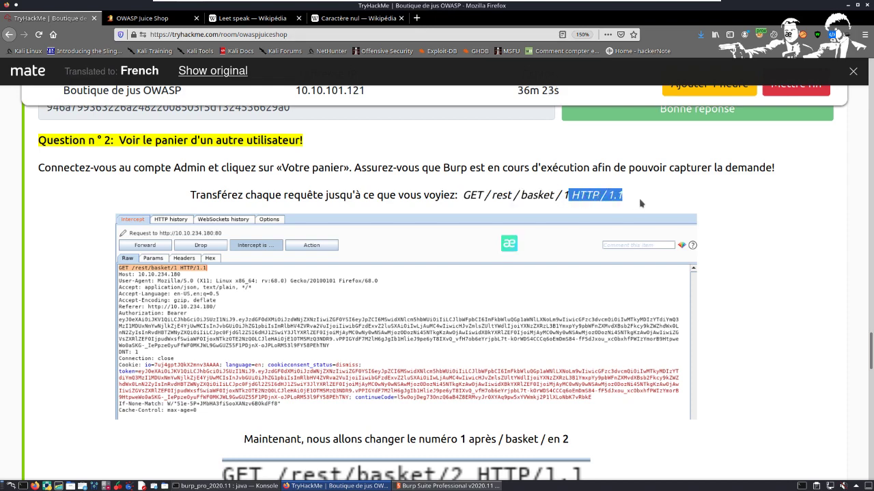
scroll(295, 184, "down", 2)
scroll(311, 303, "down", 3)
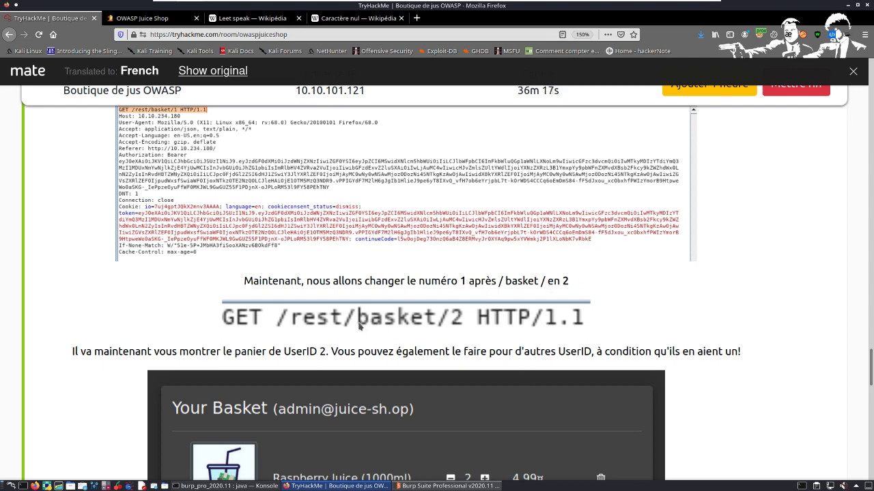
Step: Highlight and read the sentence about showing the basket of UserID 2, below the modified GET /rest/basket/2 HTTP/1.1 request
scroll(116, 266, "down", 2)
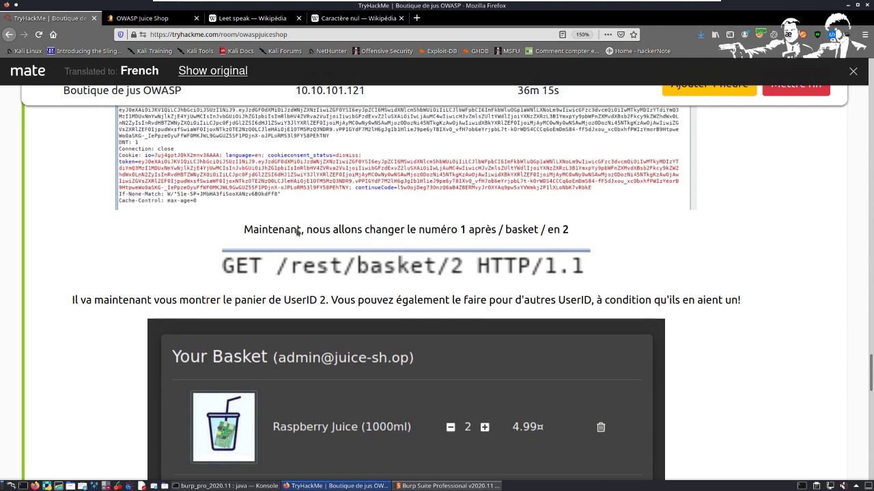
scroll(71, 255, "down", 1)
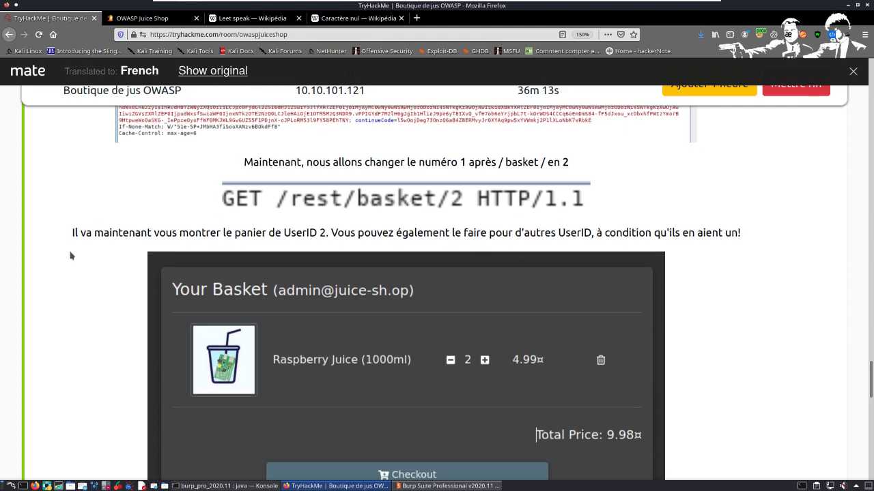
left_click_drag(73, 233, 746, 234)
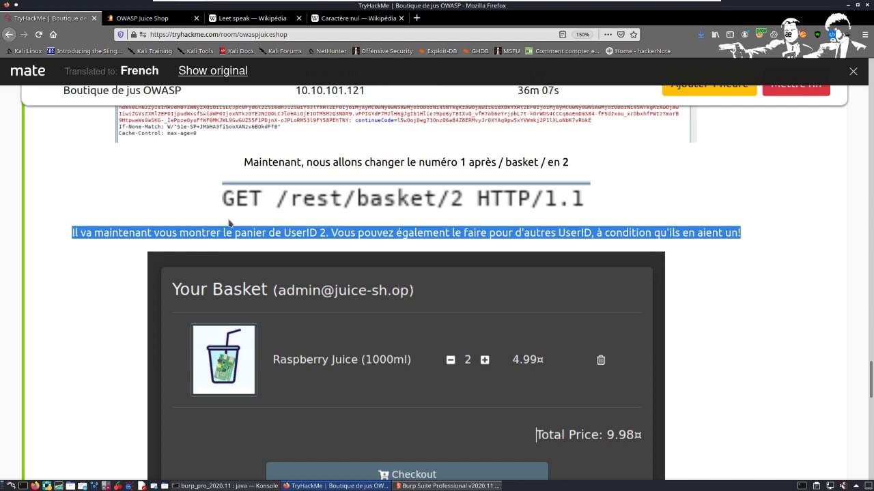
scroll(302, 236, "up", 1)
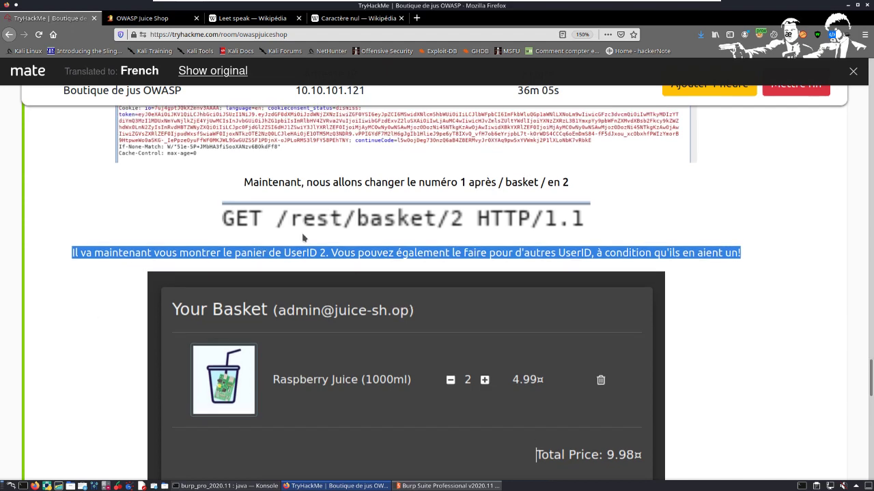
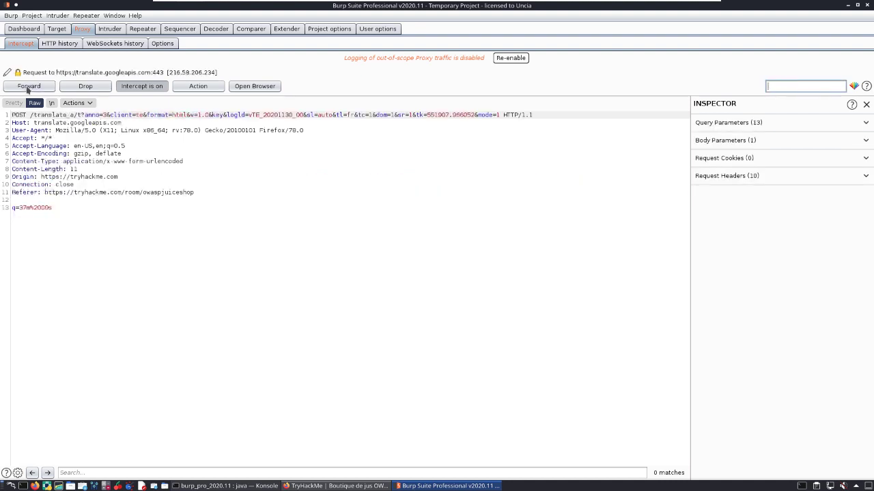
Step: Forward the queued intercepted translate.googleapis.com requests and the socket.io WebSockets messages one after another through the proxy
left_click(27, 87)
left_click(27, 86)
left_click(27, 87)
left_click(27, 86)
left_click(29, 87)
left_click(29, 87)
left_click(29, 87)
left_click(29, 87)
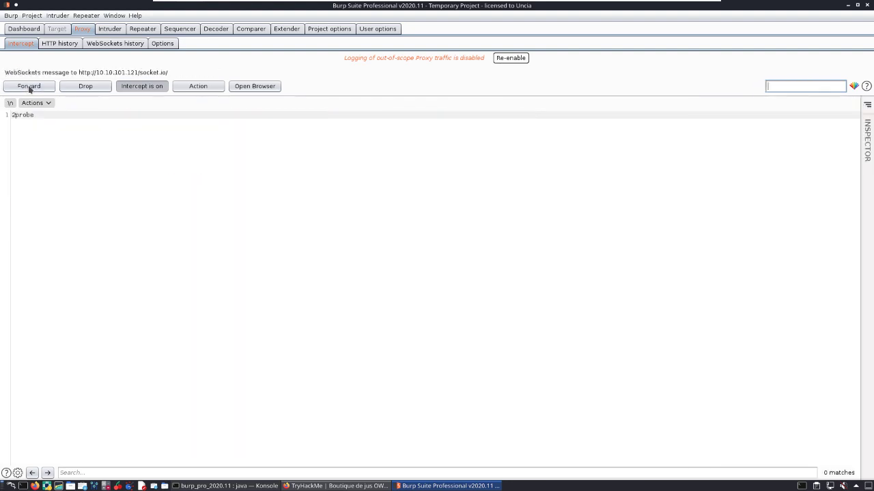
left_click(29, 87)
left_click(29, 86)
left_click(29, 86)
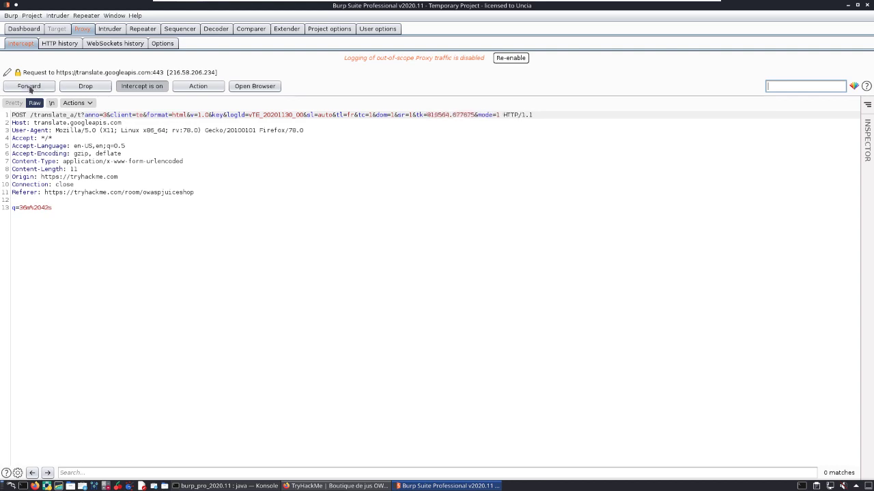
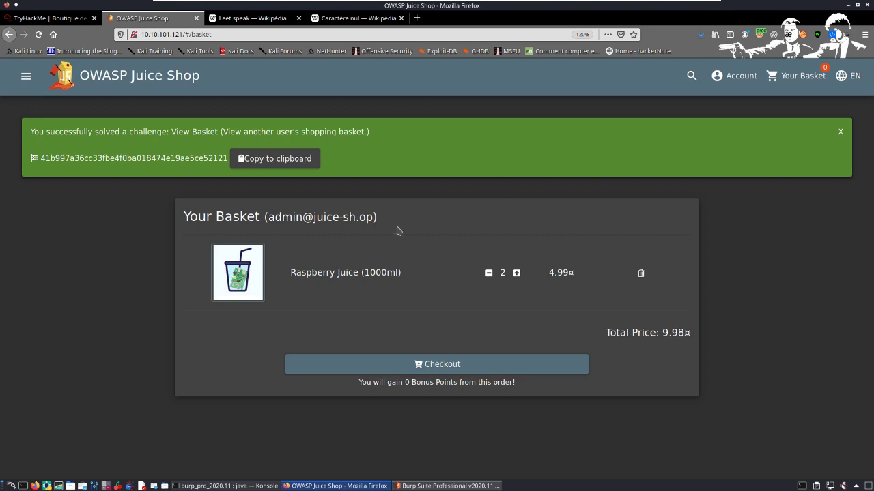
Step: Highlight the basket page's heading line, including the account e-mail, to check whose basket is displayed
triple_click(398, 230)
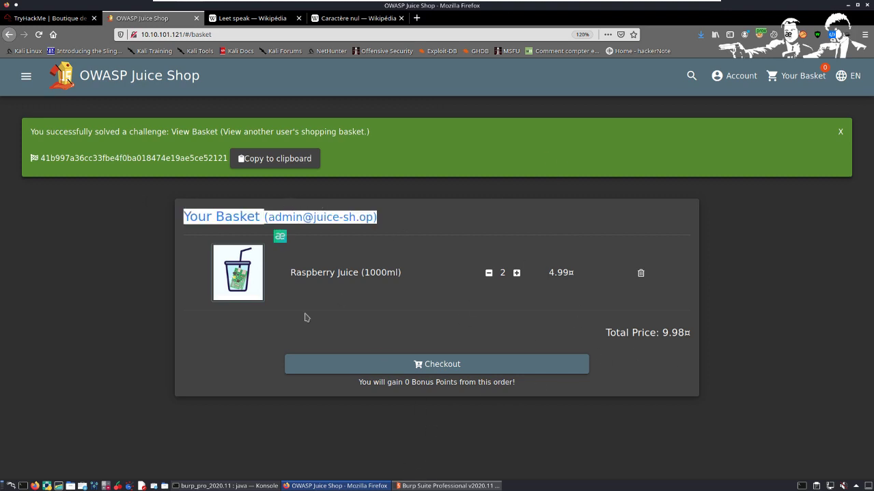
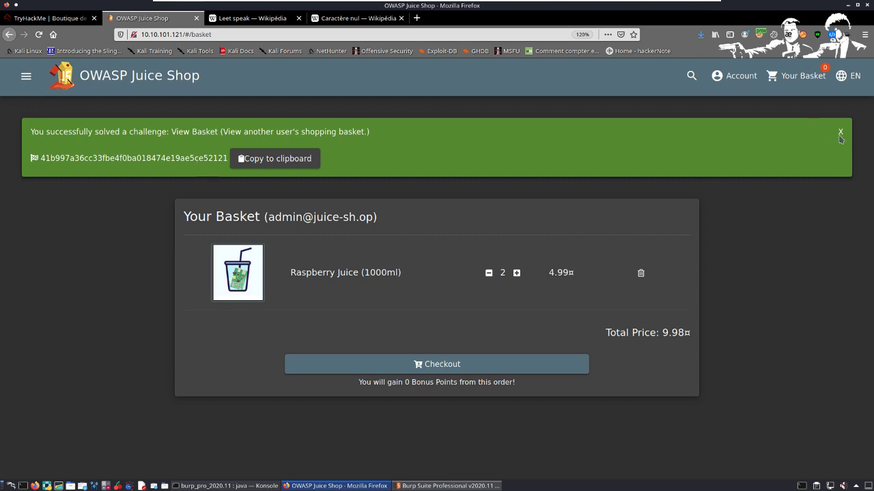
Step: Dismiss the solved-challenge notification for View Basket and open the shop's Complaint page
left_click(840, 132)
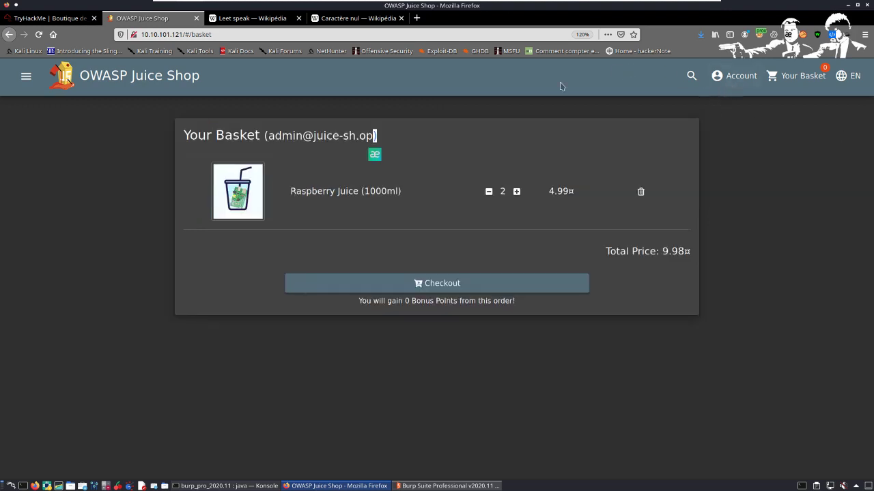
left_click(26, 76)
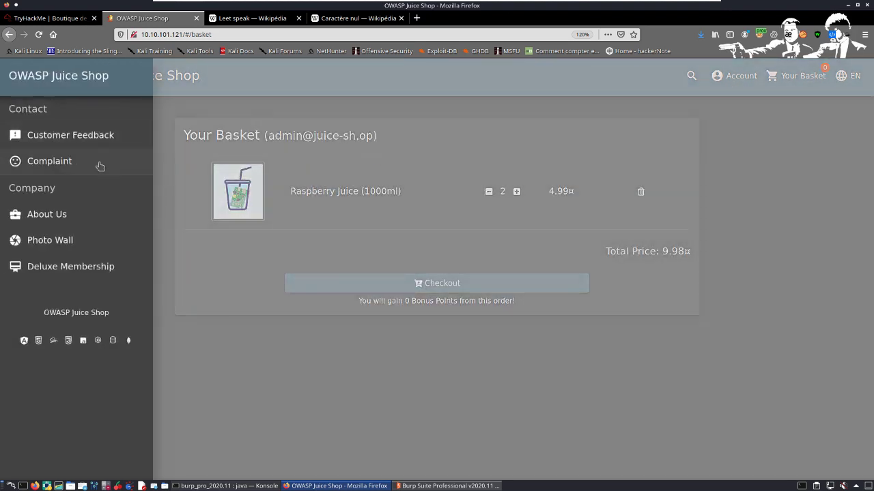
left_click(71, 162)
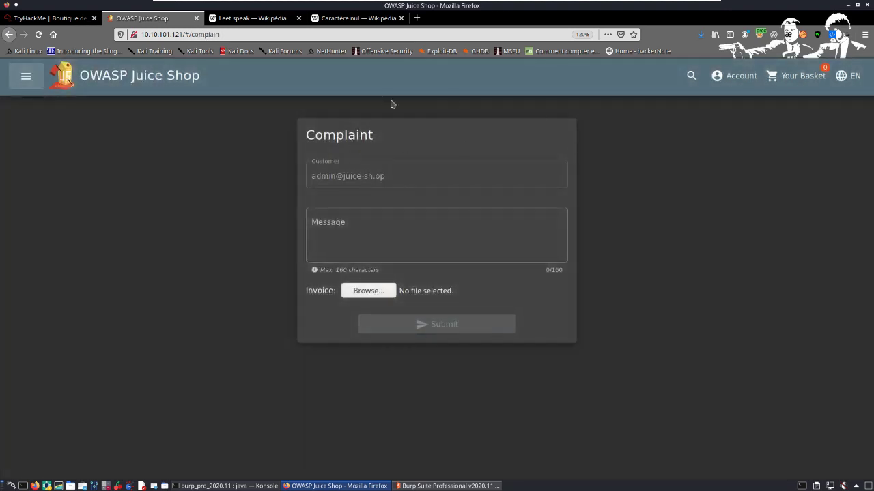
Step: Return to the logged-in account's own basket to view the items it contains
left_click(802, 76)
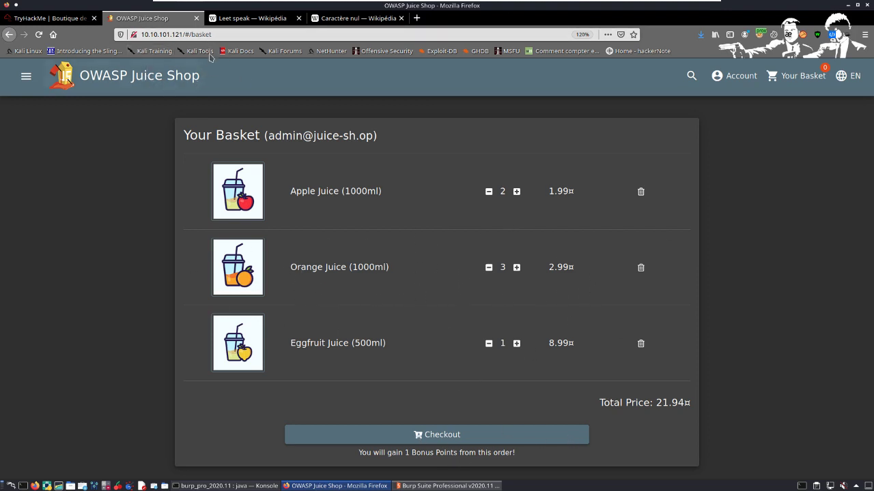
left_click(223, 38)
left_click(56, 278)
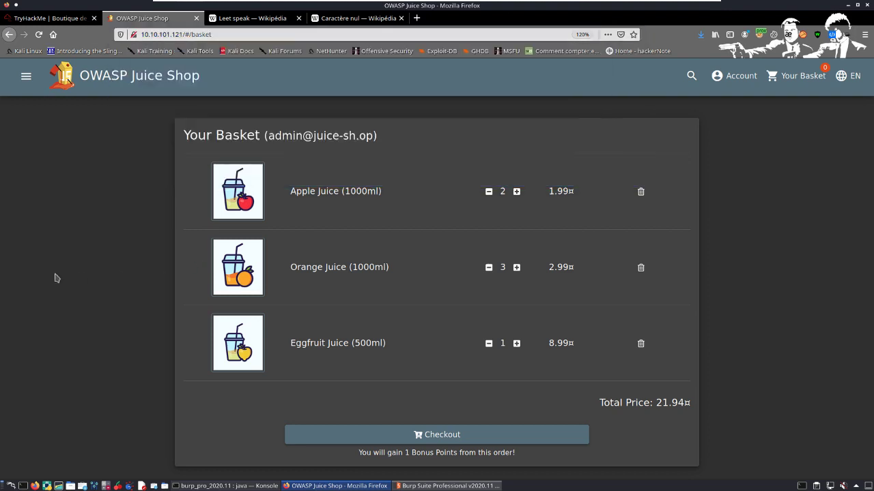
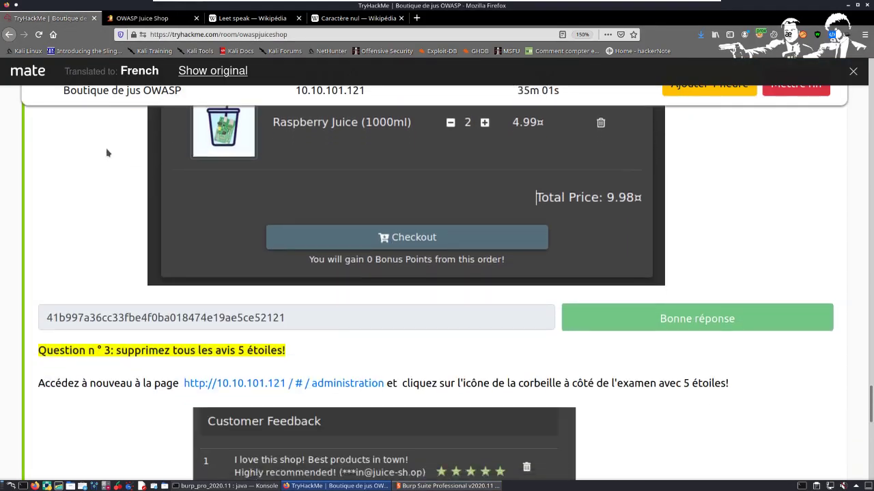
Step: Select the full administration page address in the Question 3 instructions about deleting all 5-star reviews
scroll(107, 152, "down", 4)
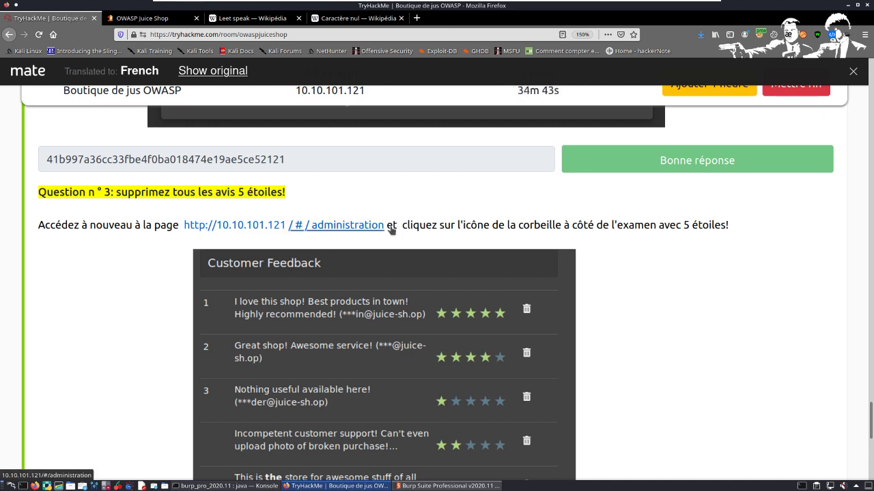
left_click_drag(318, 226, 316, 206)
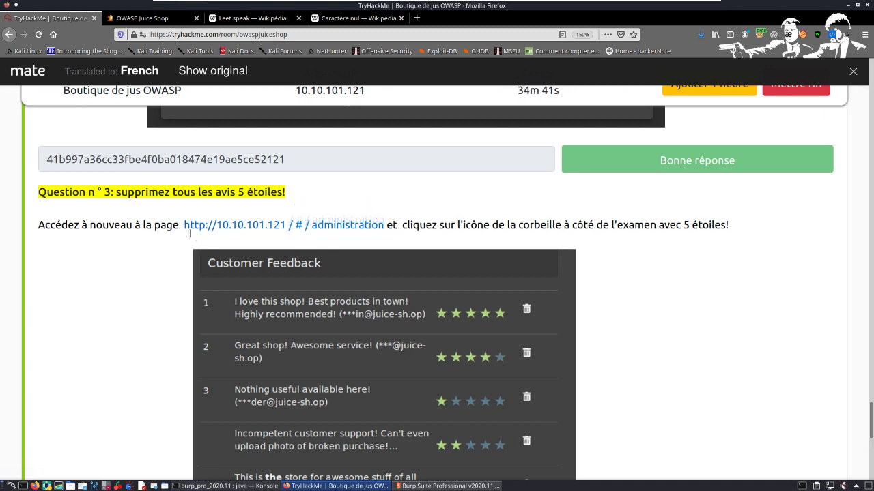
left_click_drag(183, 229, 393, 235)
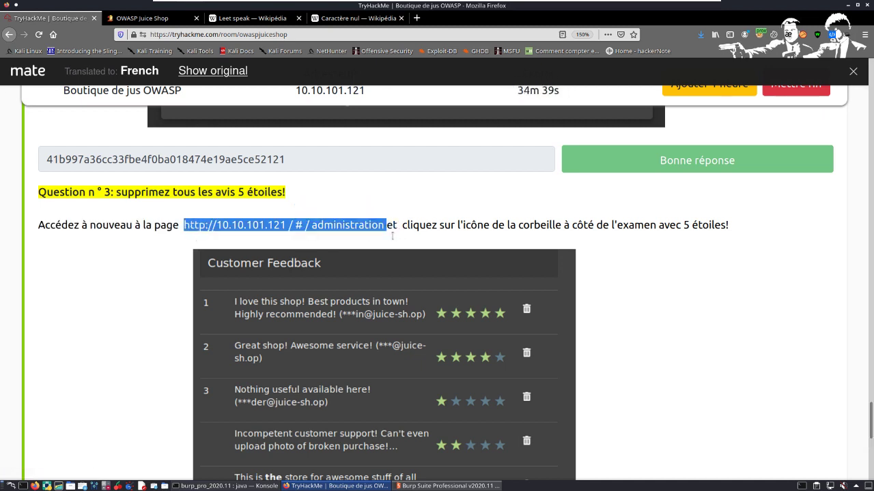
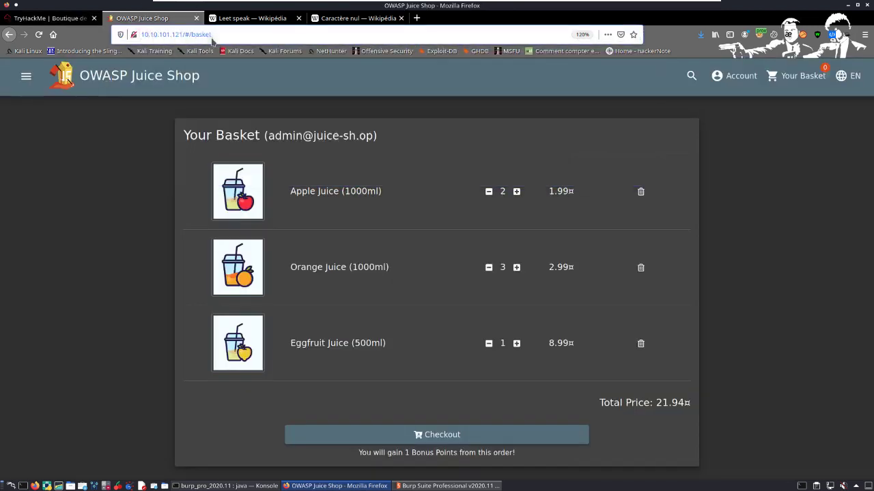
Step: Remove the "basket" page name from the end of the Juice Shop address, keeping 10.10.101.121/#/
left_click(243, 40)
key("BackSpace")
key("BackSpace")
key("BackSpace")
key("BackSpace")
key("BackSpace")
key("BackSpace")
key("BackSpace")
key("BackSpace")
key("BackSpace")
key("BackSpace")
key("BackSpace")
key("BackSpace")
key("BackSpace")
key("BackSpace")
key("BackSpace")
key("BackSpace")
key("BackSpace")
key("BackSpace")
key("BackSpace")
key("BackSpace")
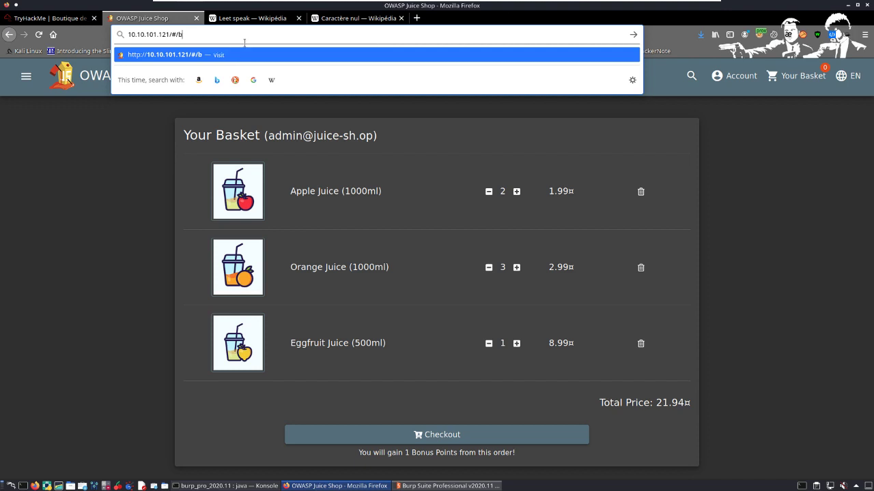
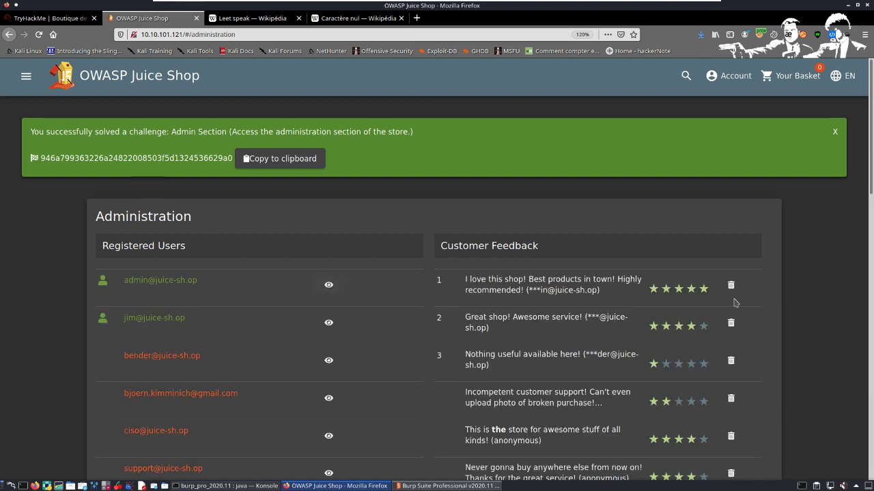
Step: Delete the 5-star customer feedback entry and the entries below it, from the first one down, leaving only "Keep up the good work! (anonymous)"
scroll(752, 325, "down", 1)
left_click(736, 233)
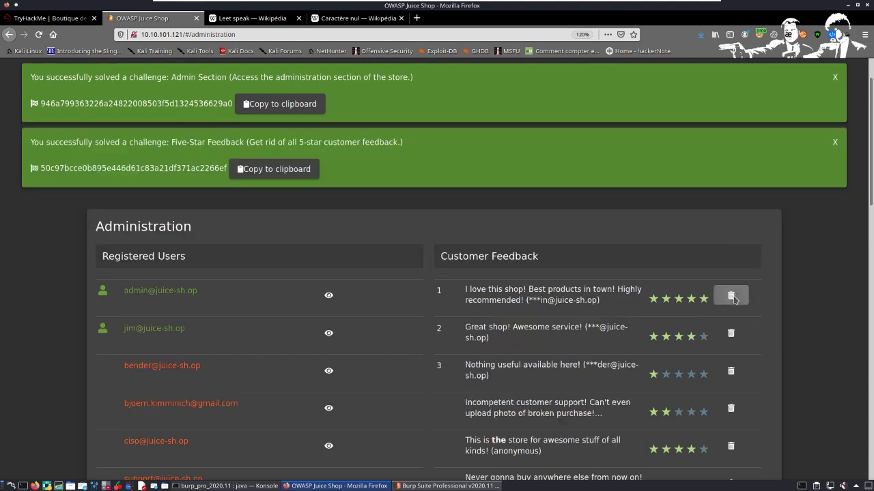
scroll(735, 299, "down", 1)
left_click(738, 242)
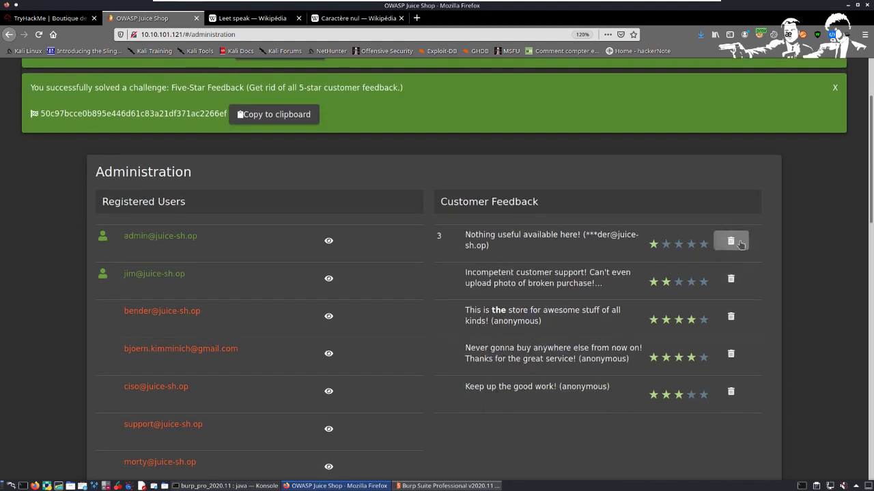
left_click(741, 244)
left_click(740, 246)
left_click(741, 247)
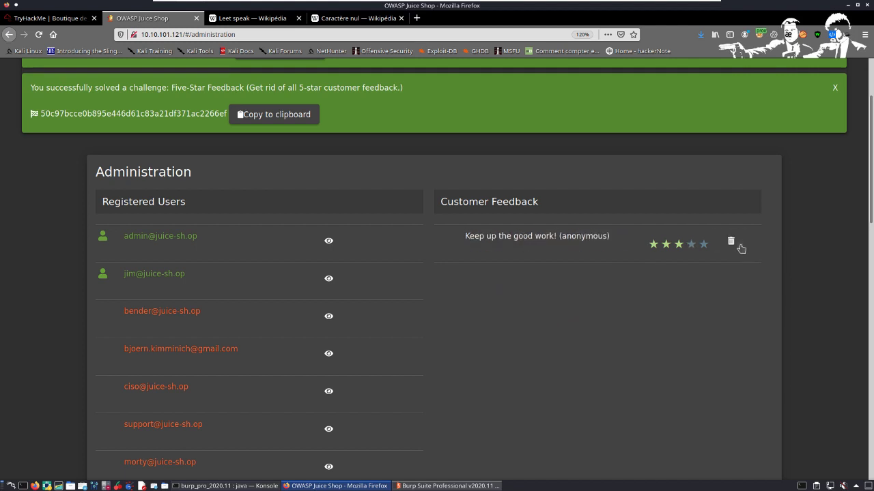
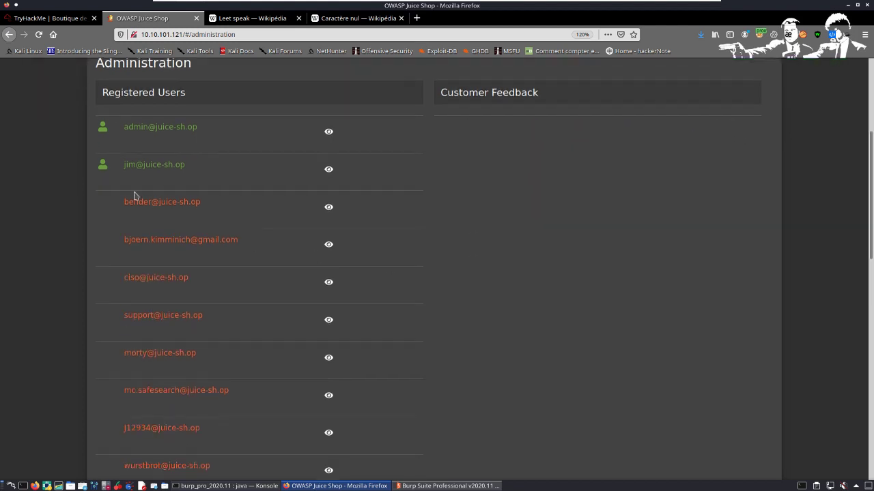
Step: Open the details of the admin account, the first entry in the registered users list
left_click(328, 132)
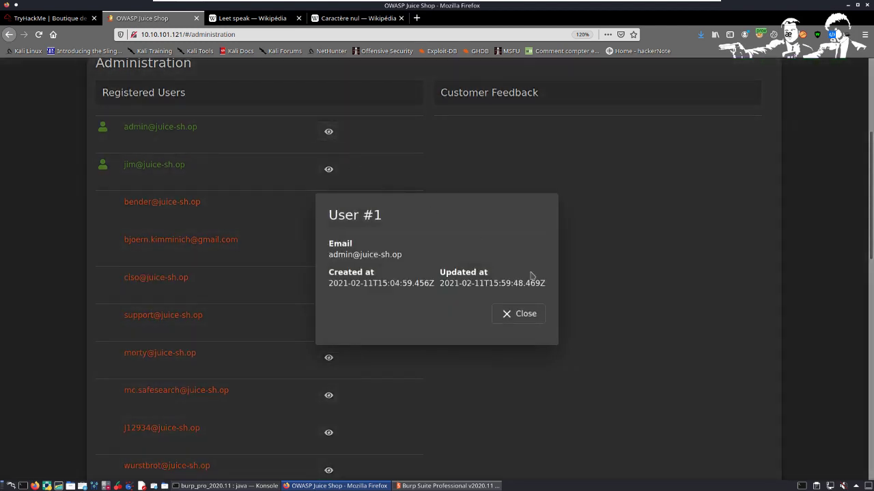
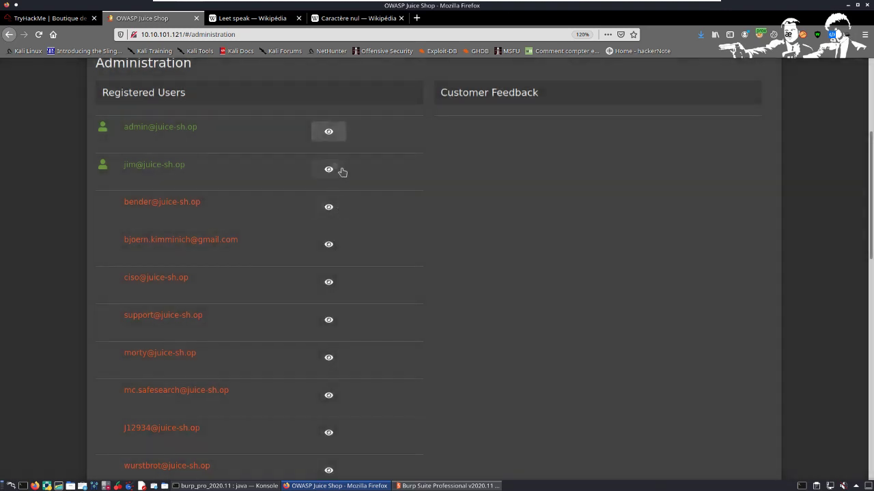
Step: View the details of the second account in the registered users list, and close them
left_click(329, 170)
left_click(527, 320)
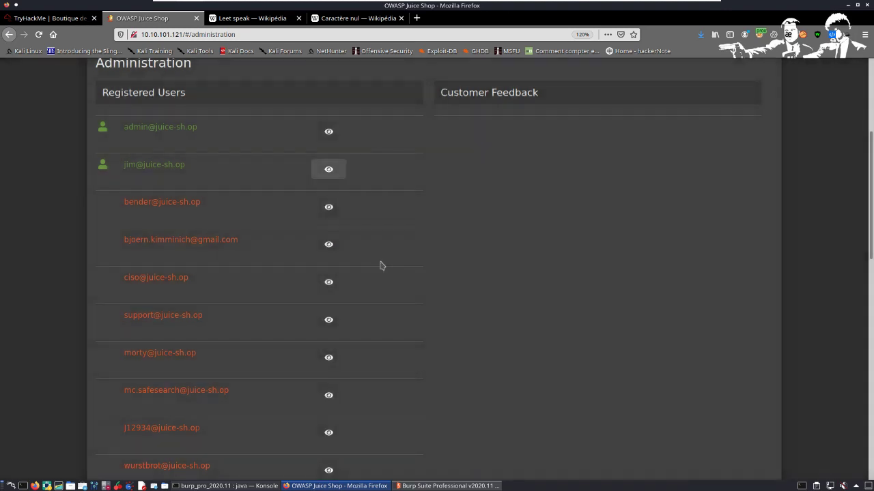
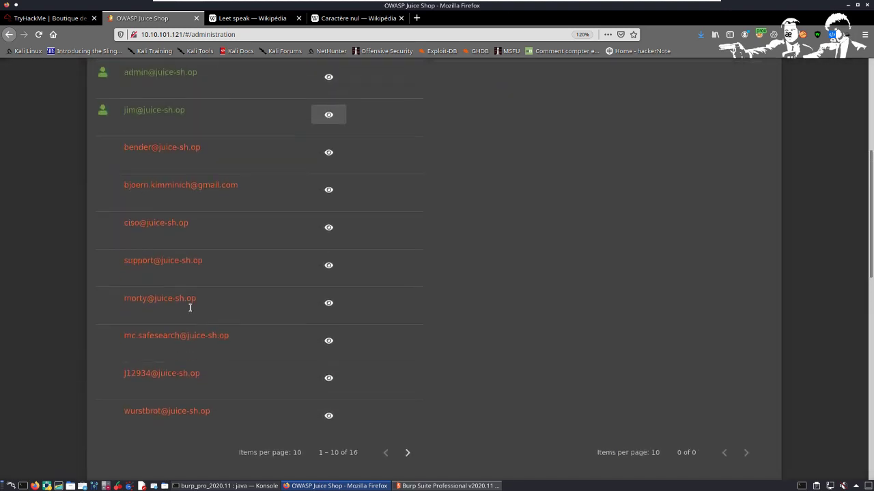
Step: View the details of the eighth account in the registered users list, and close them
scroll(188, 294, "up", 2)
left_click(328, 396)
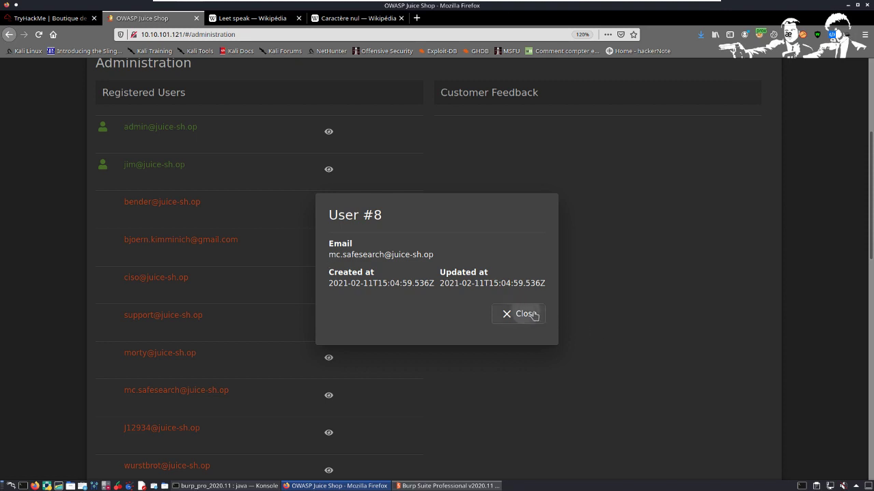
left_click(525, 314)
Step: Dismiss the solved-challenge notification for Five-Star Feedback above the administration page
scroll(392, 296, "down", 4)
scroll(390, 329, "up", 10)
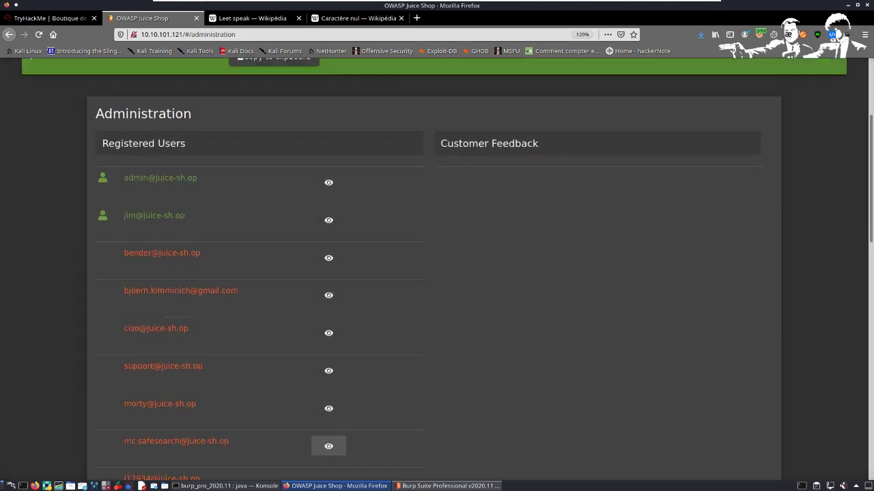
left_click(834, 132)
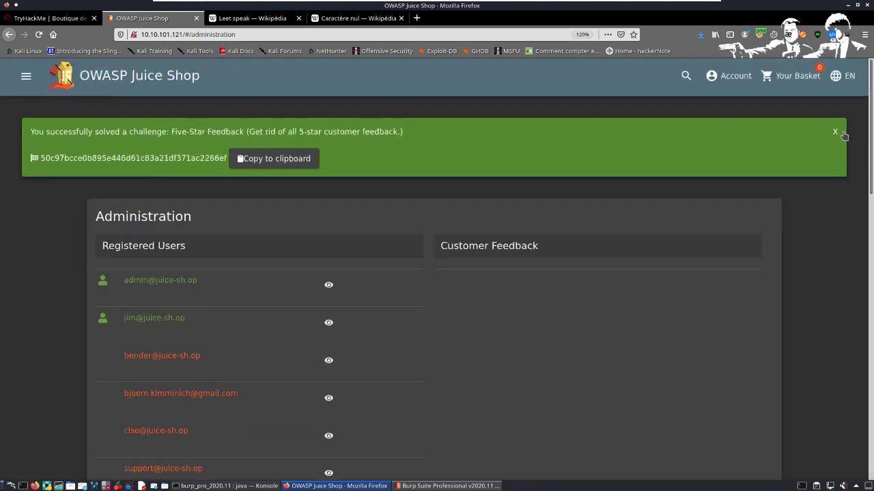
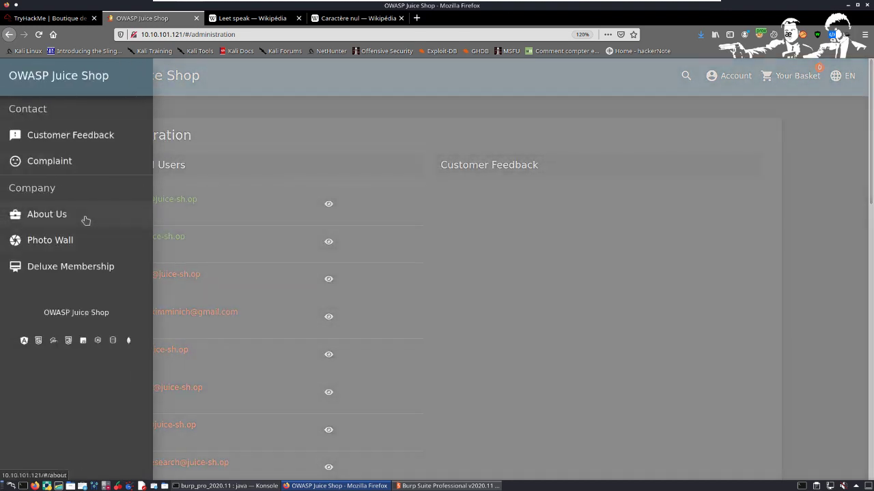
Step: View the About Us page and the Customer Feedback form, and return to the About Us page
left_click(84, 217)
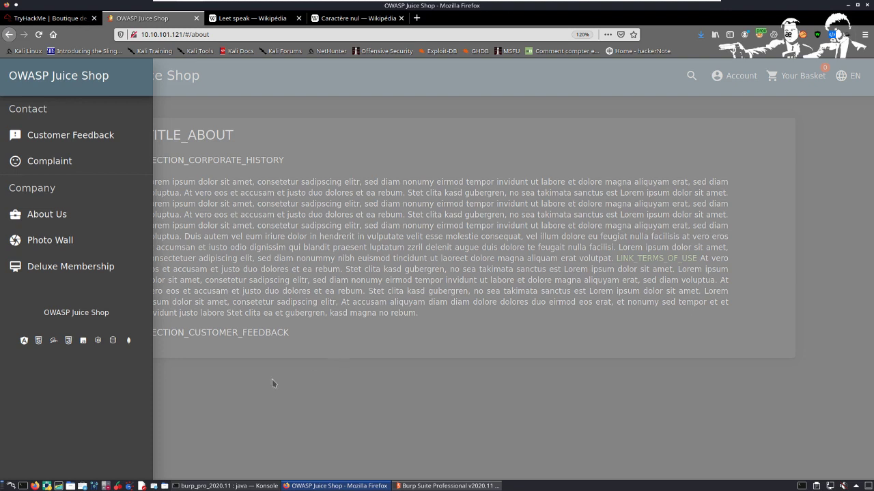
left_click(90, 133)
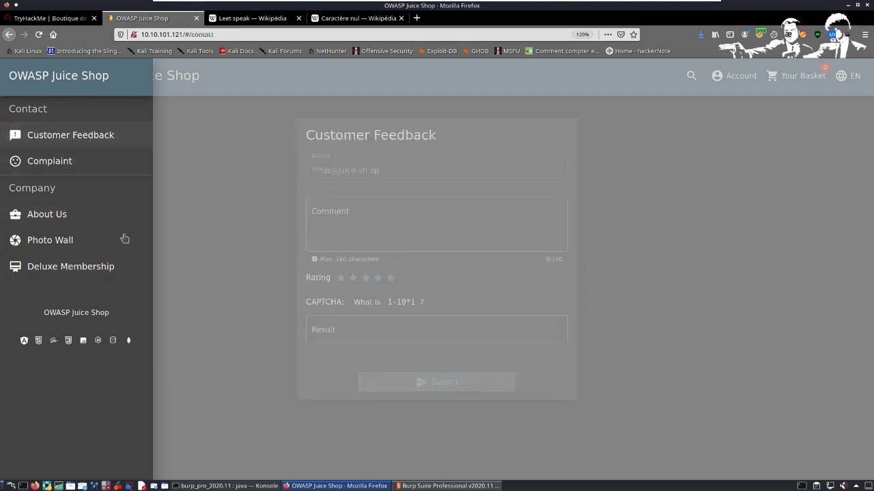
left_click(57, 213)
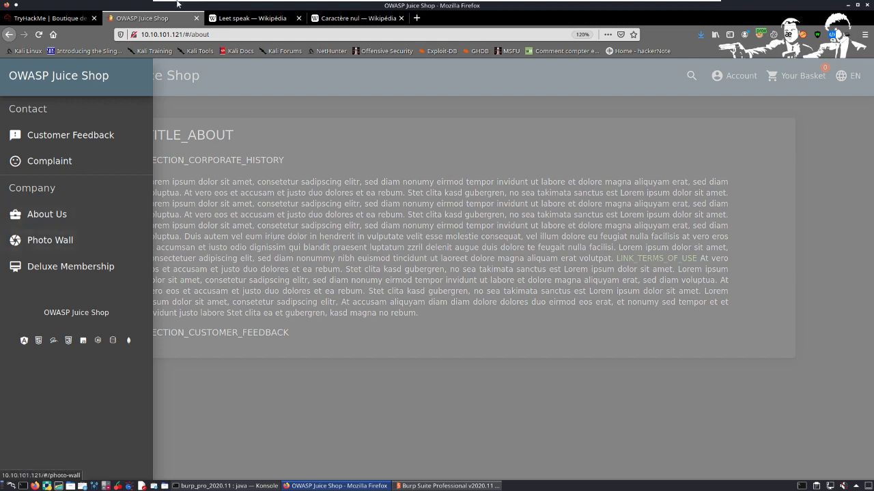
Step: Open the Customer Feedback form and enter a comment beginning with "ton site c'"
left_click(97, 149)
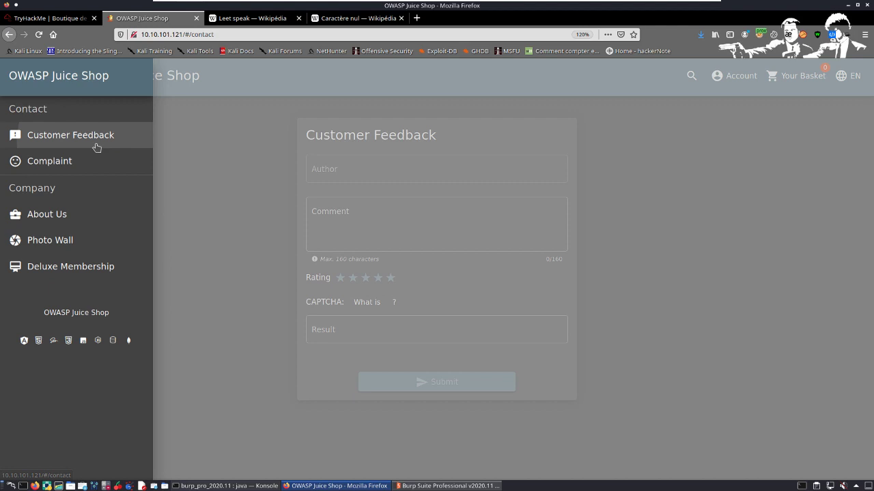
left_click(380, 177)
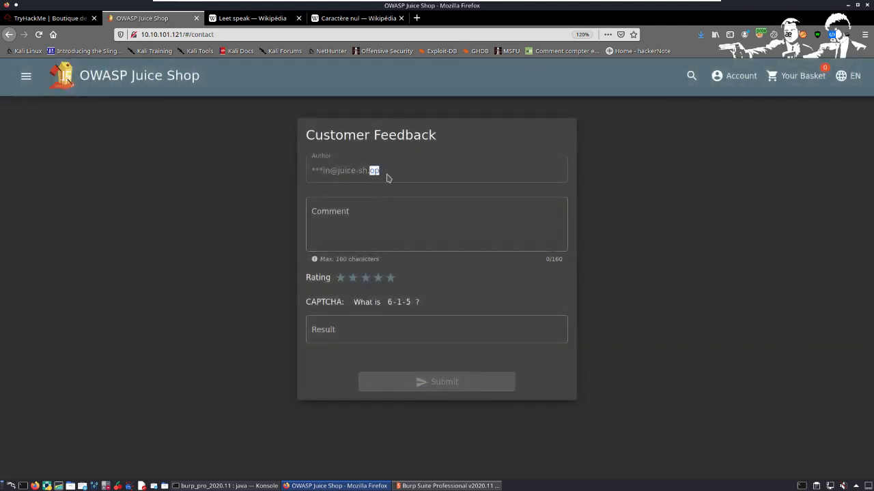
left_click(396, 227)
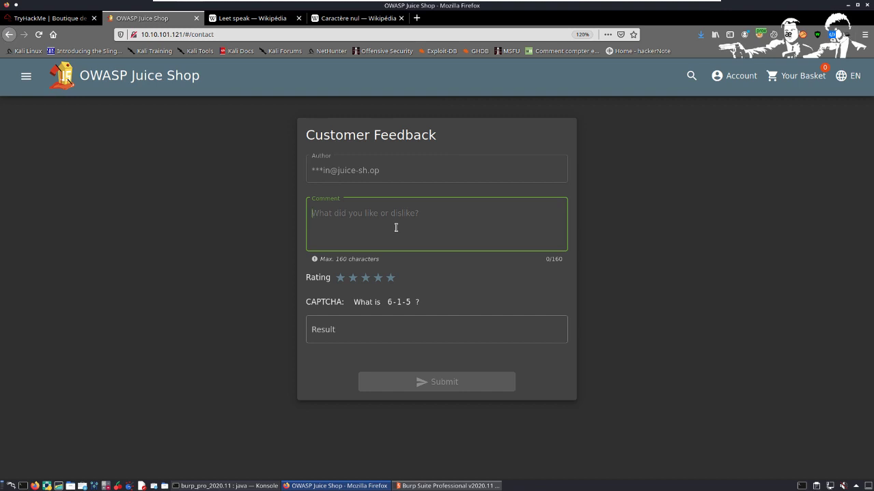
type("ton site c'")
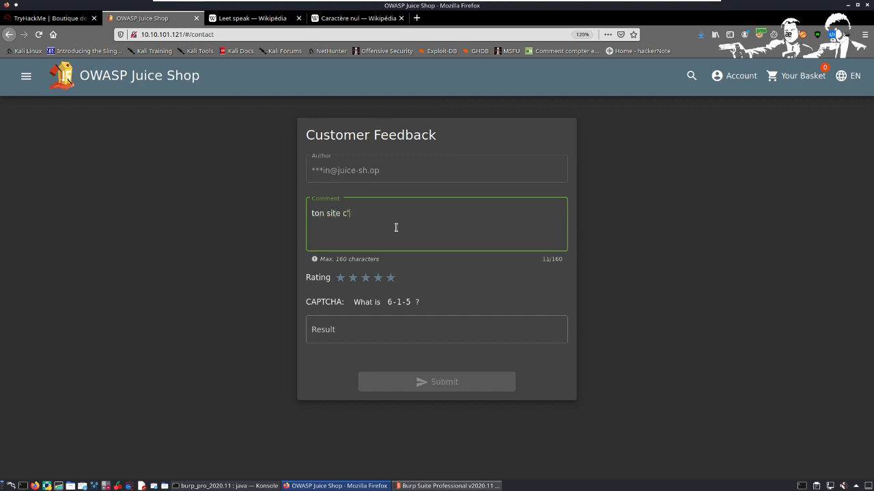
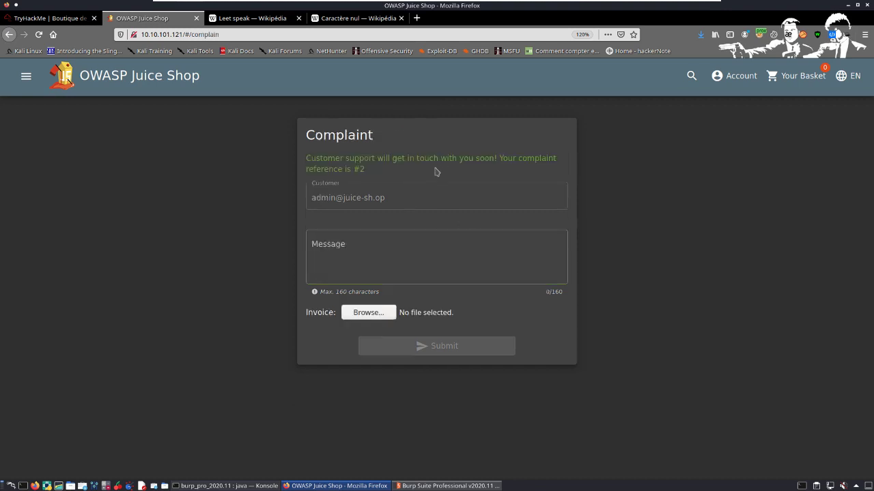
Step: View the Deluxe Membership page, then look through the Photo Wall down to its image-sharing form
left_click(26, 76)
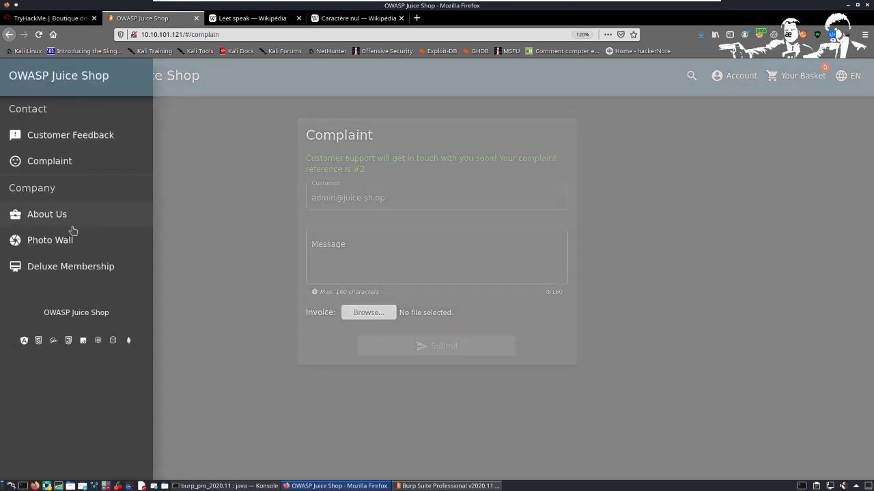
left_click(72, 268)
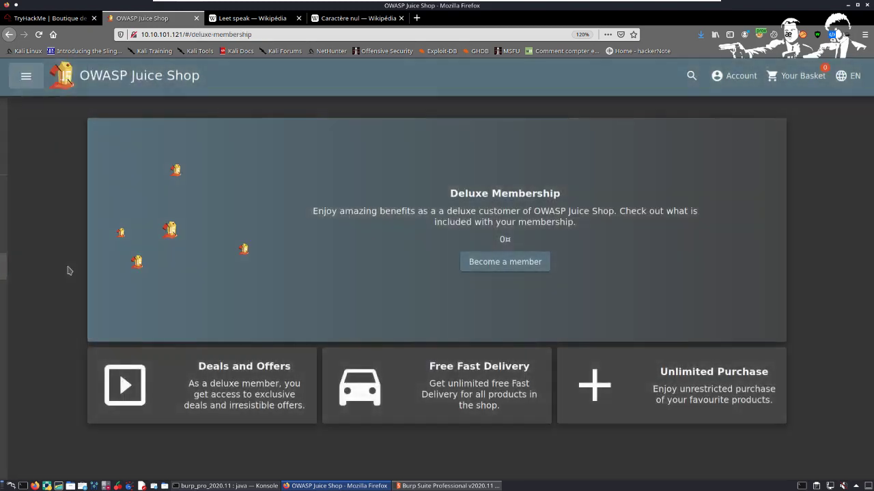
left_click(25, 76)
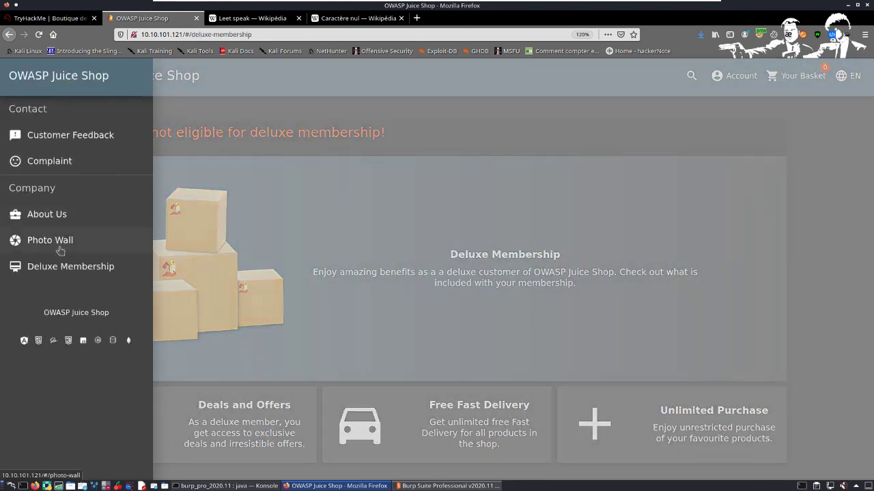
left_click(13, 243)
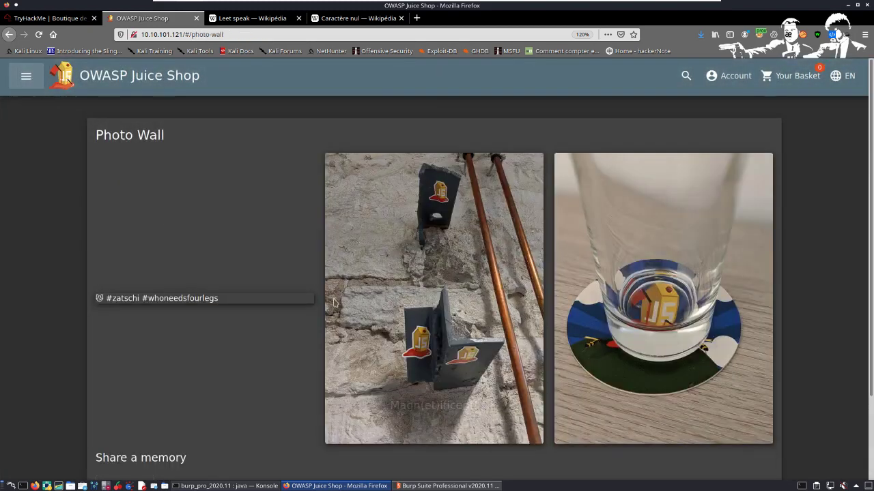
scroll(256, 282, "down", 3)
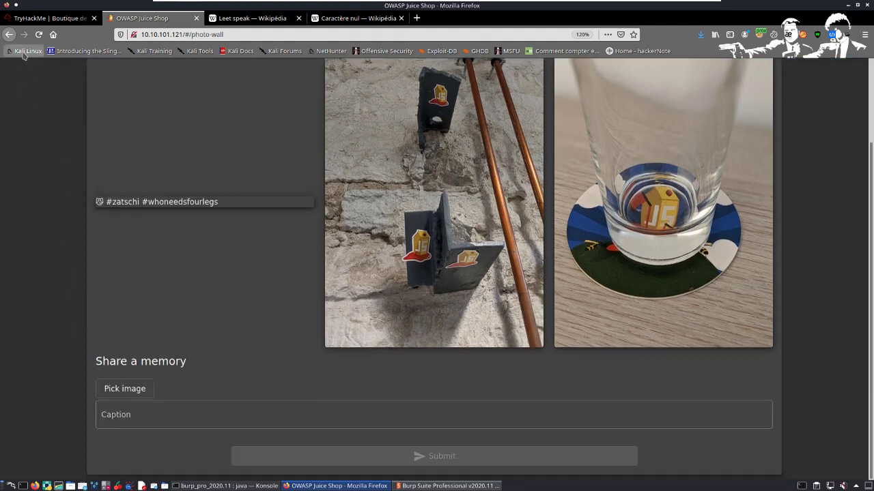
scroll(43, 92, "up", 3)
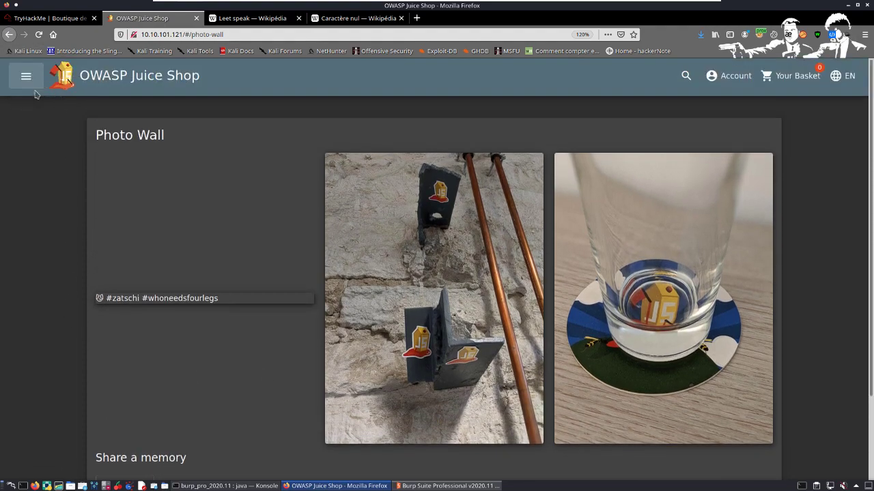
Step: View the About Us page, the Customer Feedback form and the Complaint form in turn
left_click(29, 77)
left_click(77, 220)
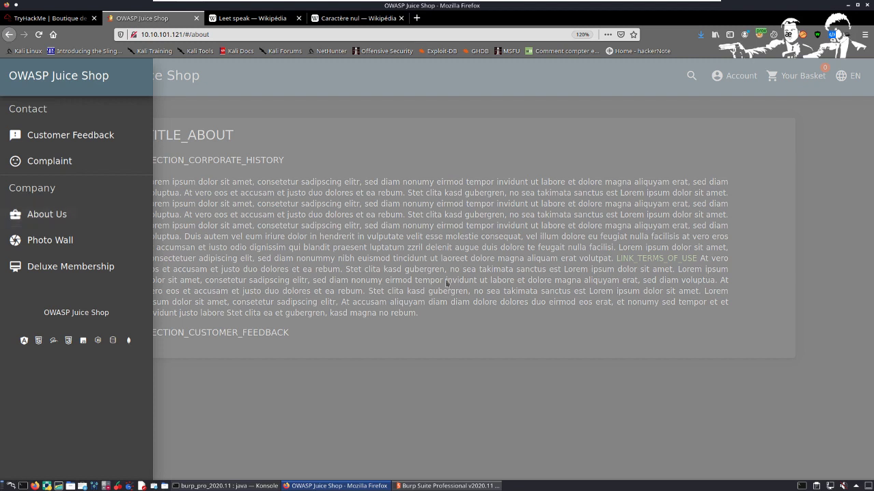
left_click(84, 141)
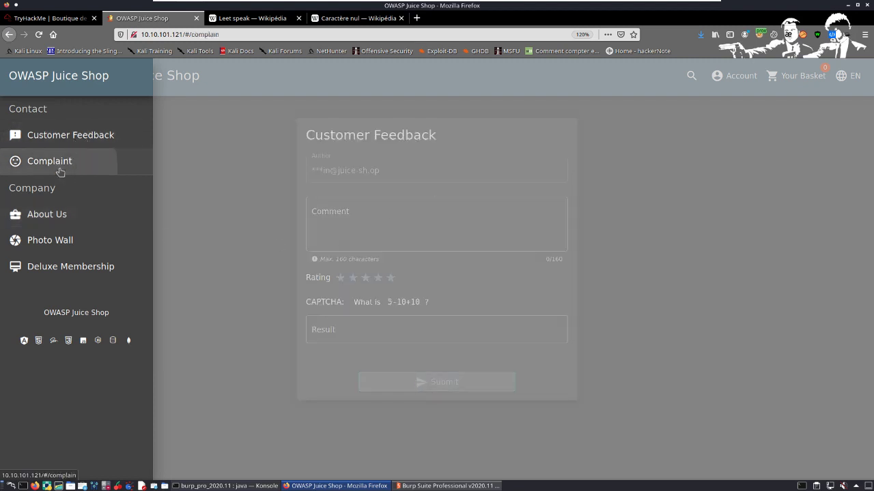
left_click(60, 168)
Step: Shorten the Complaint page's address to 10.10.101.121/#/c
left_click(262, 41)
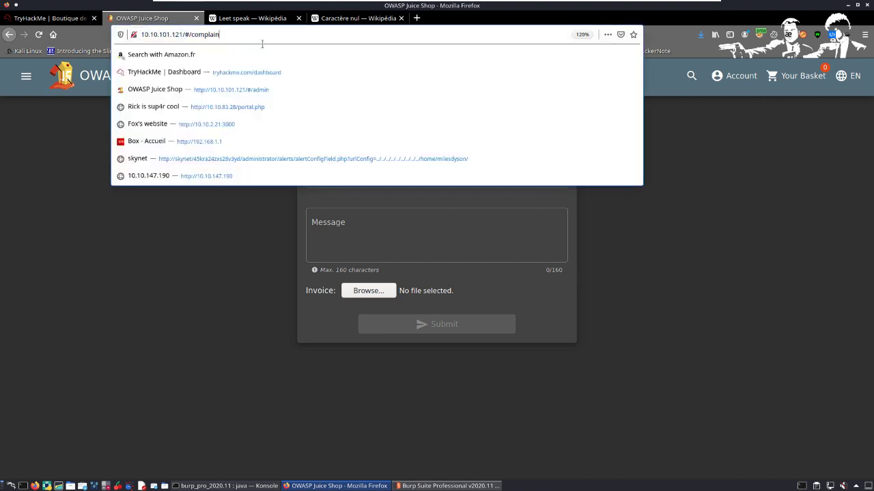
key("BackSpace")
key("BackSpace")
key("BackSpace")
key("BackSpace")
key("BackSpace")
key("BackSpace")
key("BackSpace")
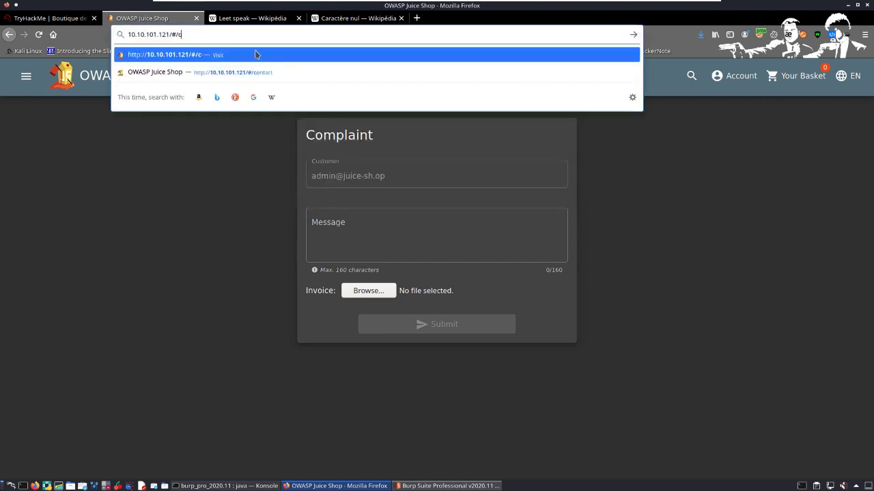
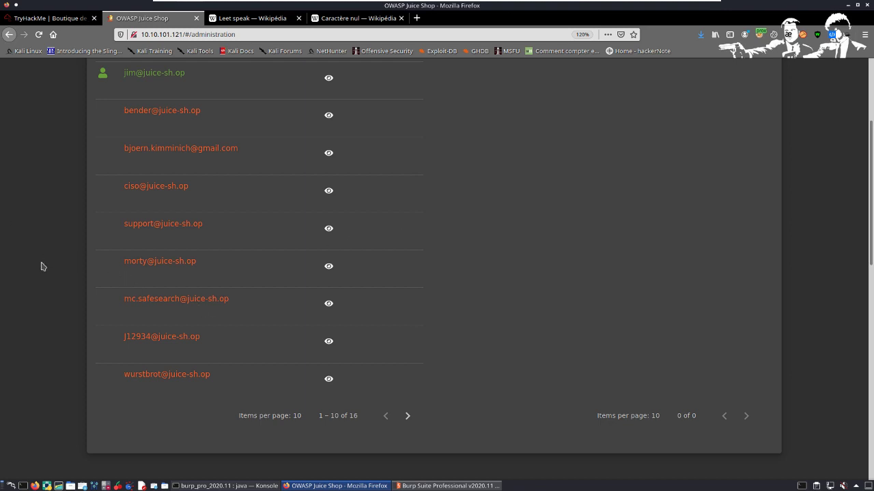
Step: Disable folder sharing for the Kali virtual machine in its Shared Folders settings and apply the change
scroll(190, 264, "up", 3)
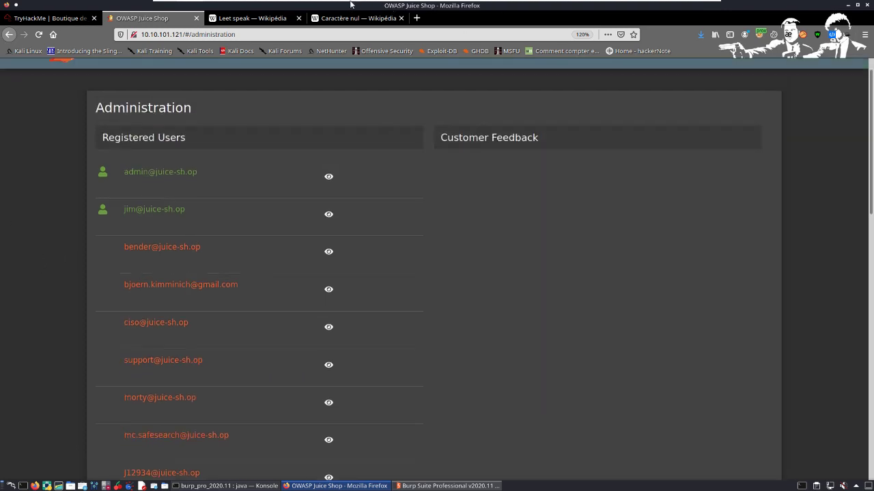
mouse_move(373, 4)
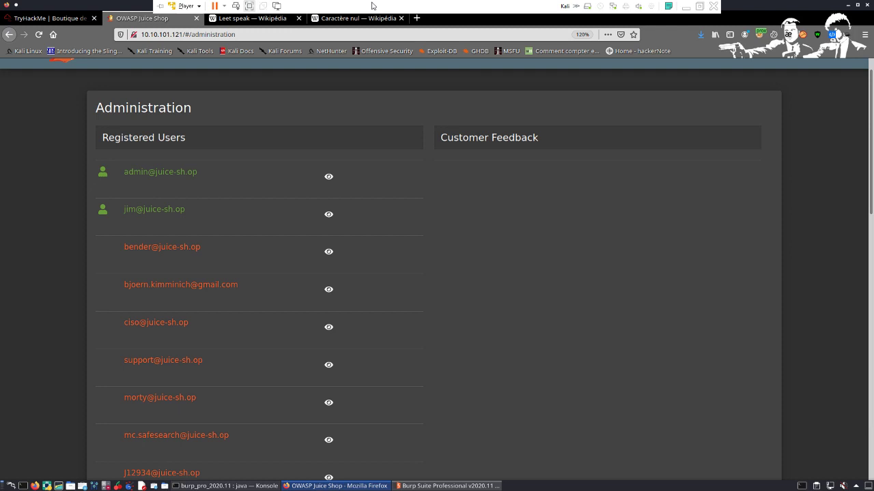
right_click(592, 9)
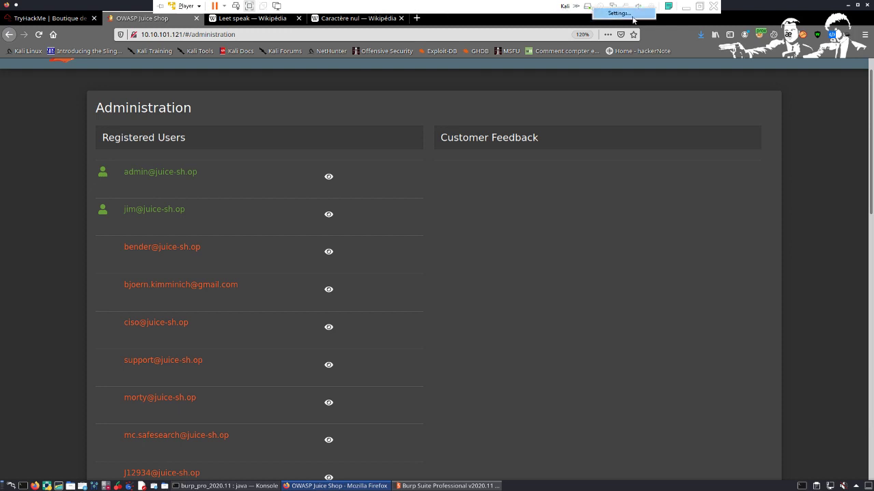
left_click(631, 24)
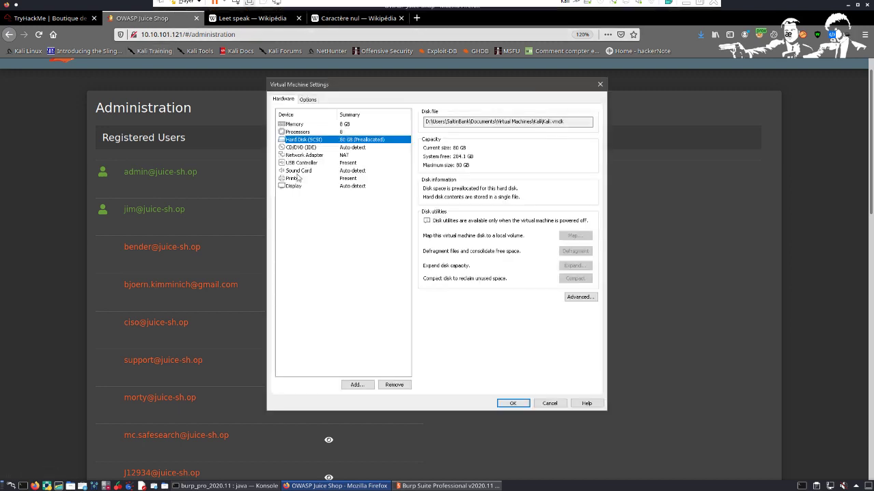
left_click(307, 99)
left_click(329, 141)
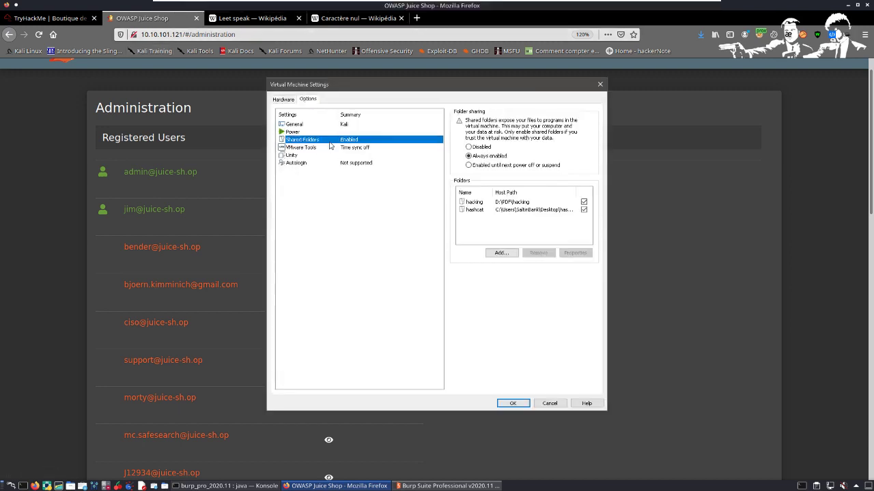
left_click(484, 148)
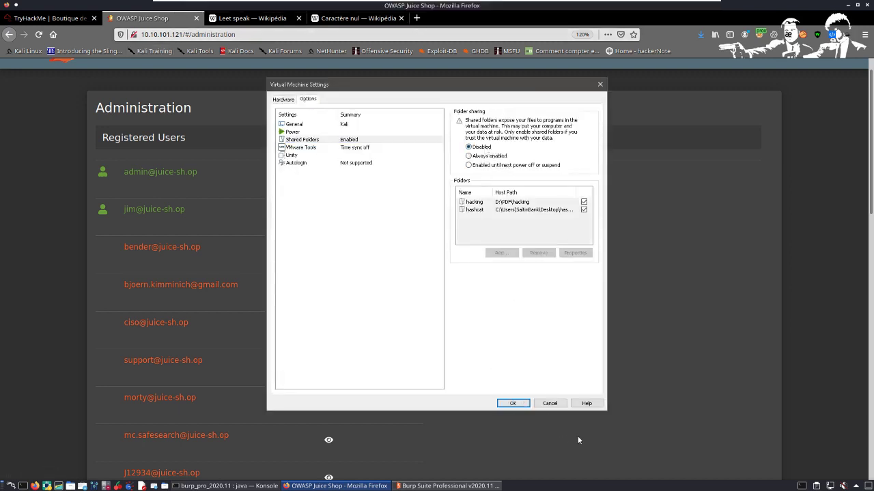
left_click(513, 404)
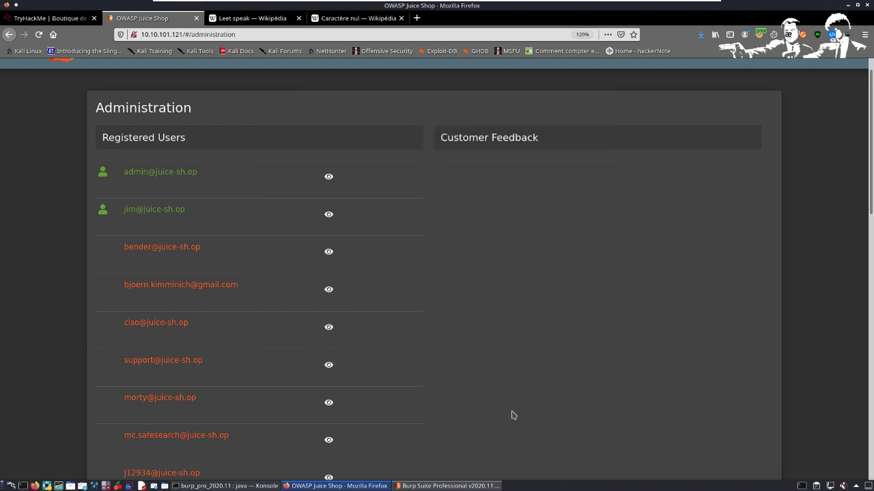
Step: Return to the TryHackMe room, expand Task 7 "D'où vient cela?" and go to its beginning
left_click(51, 21)
scroll(129, 244, "down", 5)
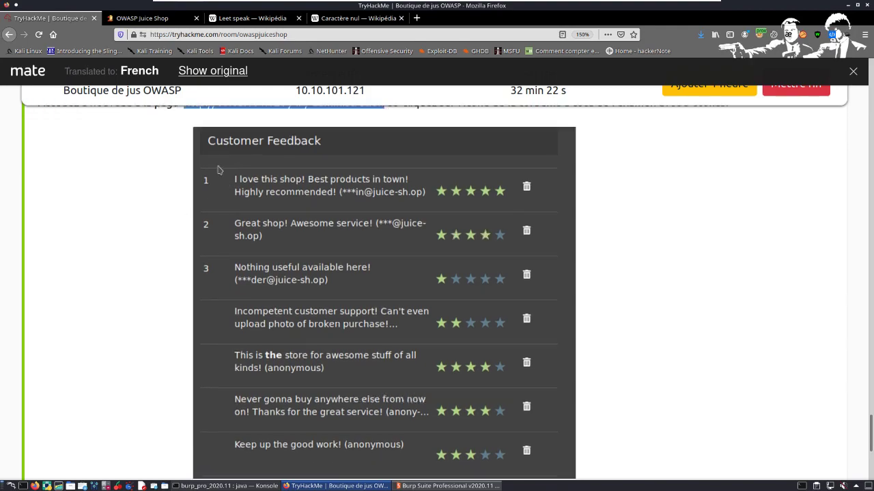
scroll(219, 169, "down", 4)
left_click(172, 313)
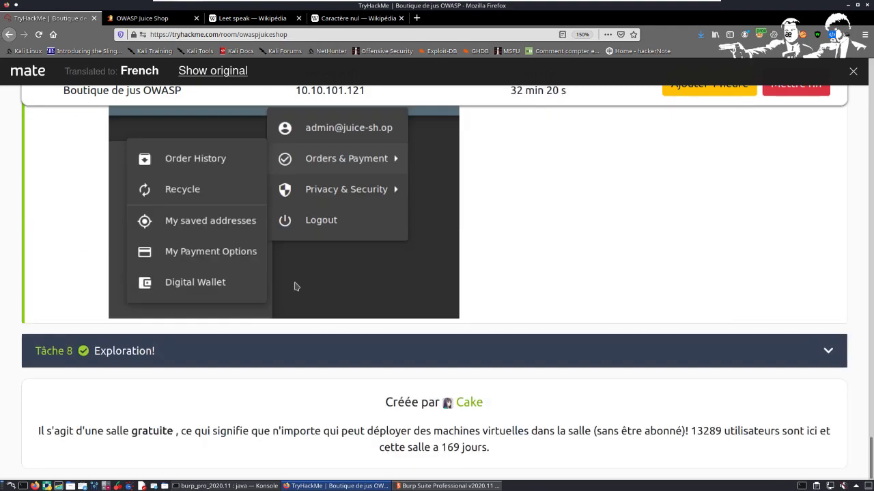
scroll(296, 286, "up", 15)
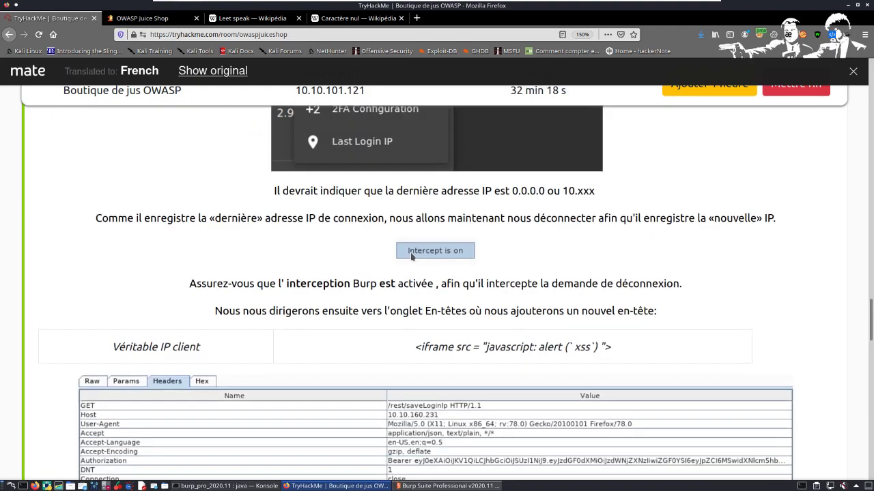
scroll(412, 257, "up", 20)
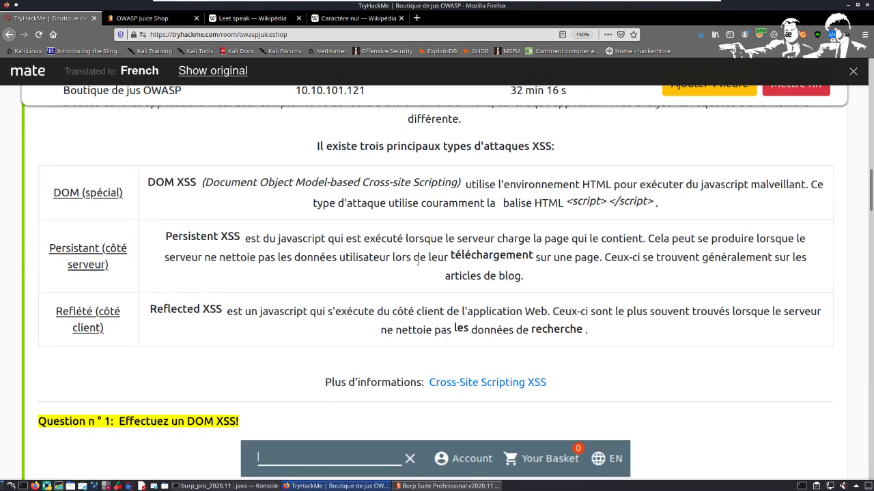
scroll(417, 262, "up", 15)
scroll(437, 219, "down", 5)
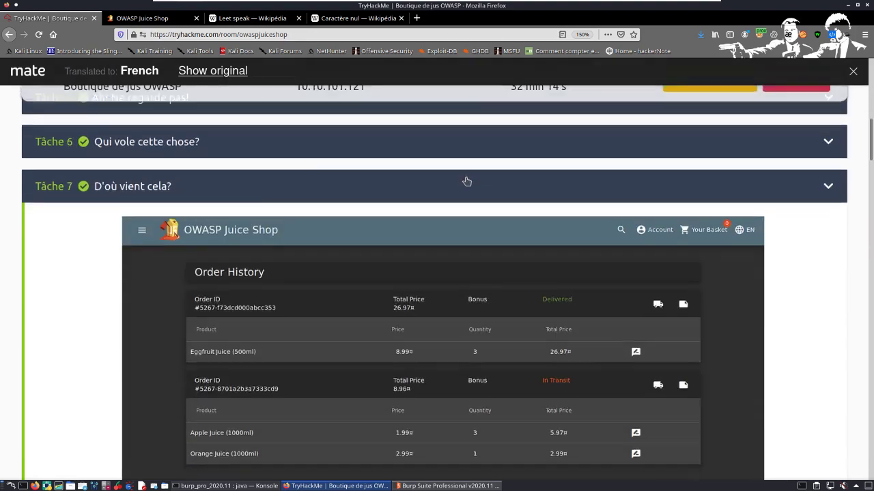
Step: Read Task 7's introduction to cross-site scripting and its definition of DOM XSS with the script tag
scroll(467, 181, "down", 2)
scroll(447, 185, "up", 2)
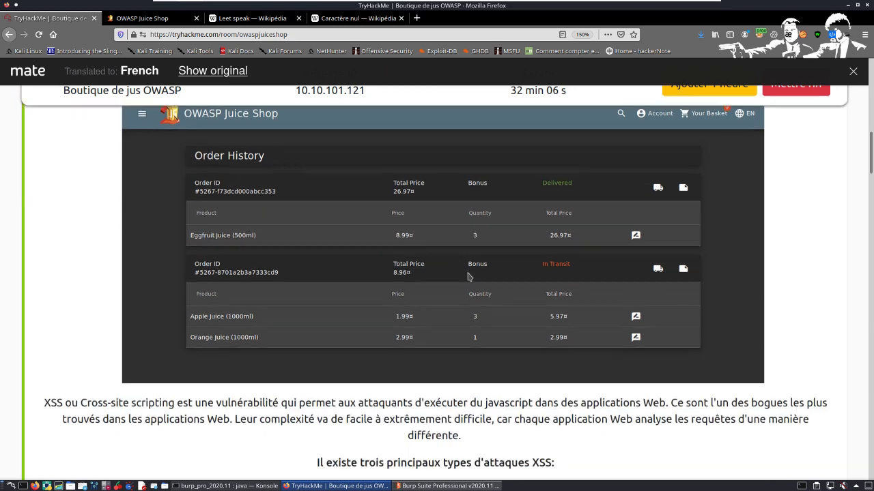
scroll(471, 287, "down", 3)
scroll(419, 318, "up", 1)
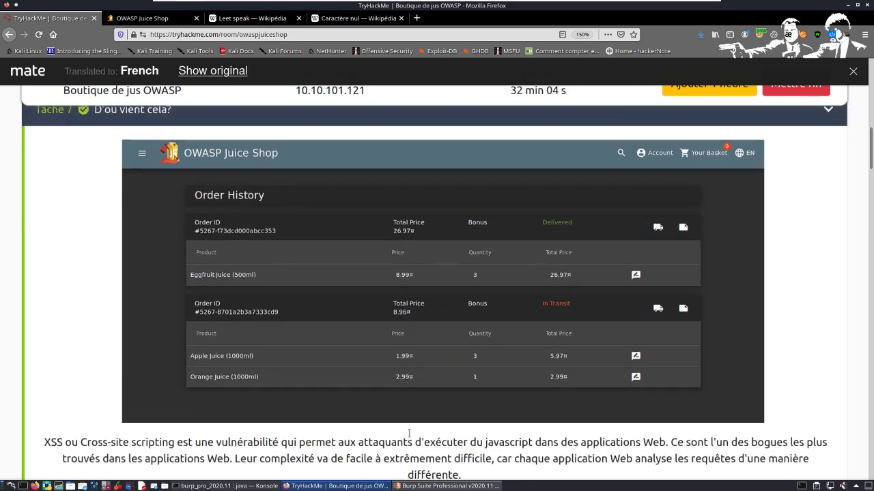
scroll(337, 376, "down", 2)
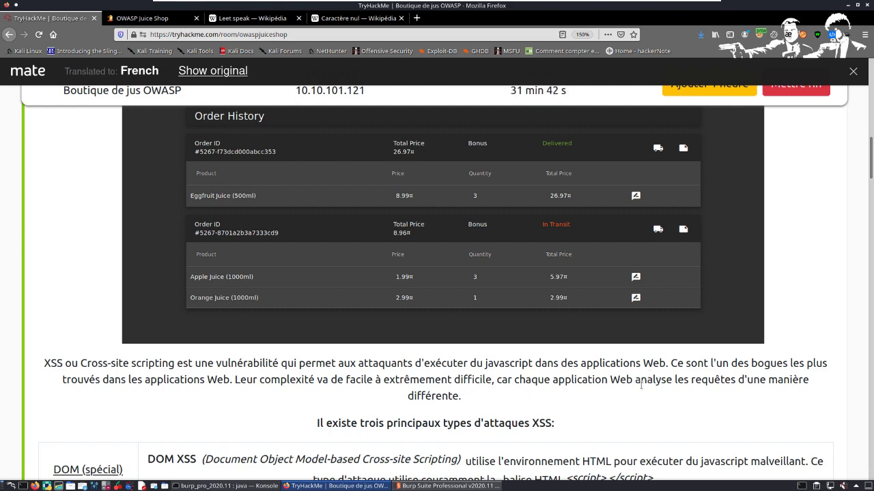
scroll(452, 403, "down", 2)
scroll(258, 343, "down", 4)
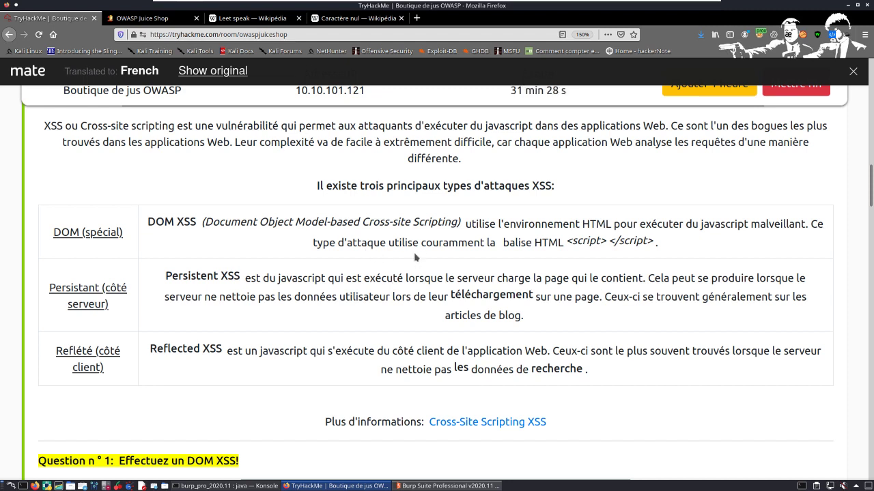
left_click_drag(521, 245, 674, 251)
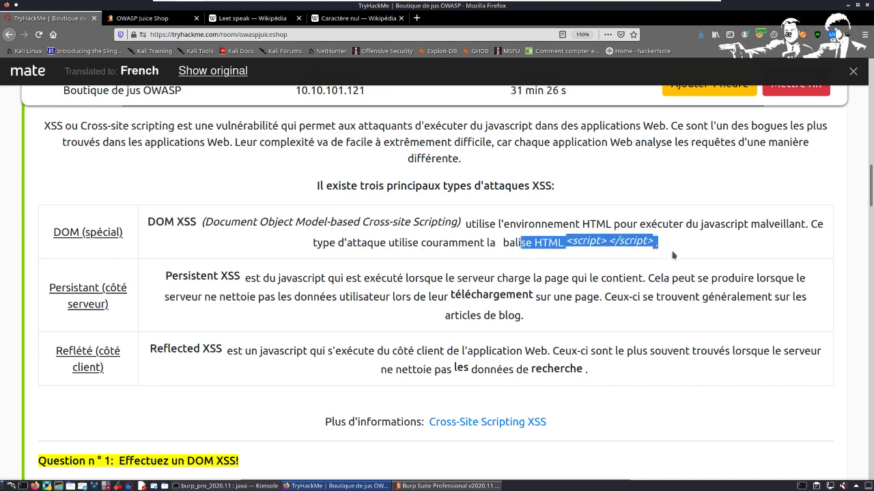
Step: Examine the Persistent XSS description in the table of attack types, highlighting its key passages
left_click_drag(163, 281, 654, 321)
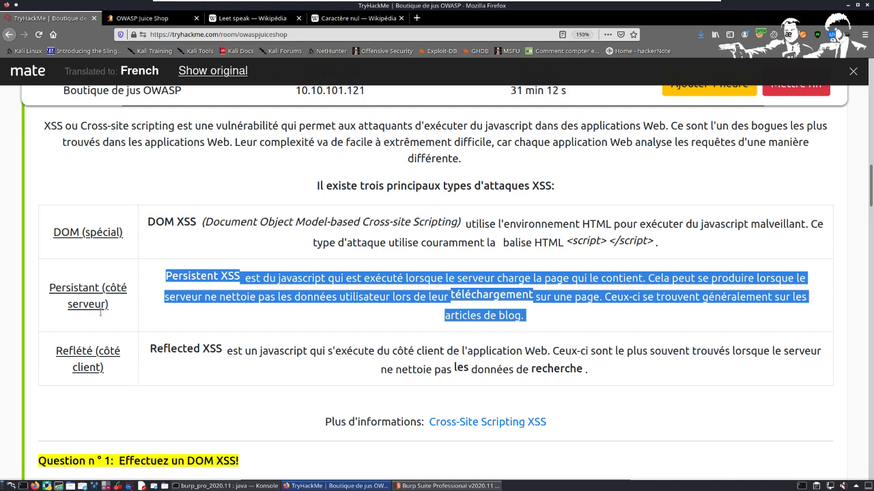
left_click(262, 273)
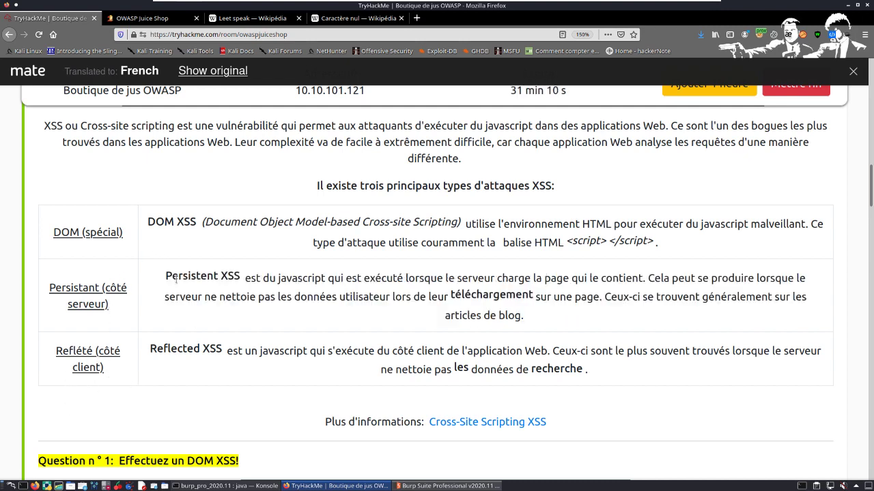
left_click_drag(164, 276, 524, 316)
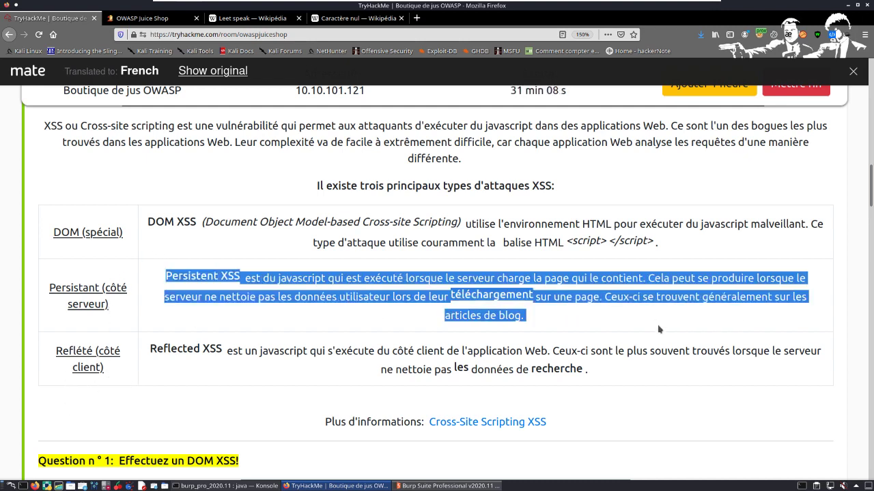
left_click(425, 274)
double_click(425, 274)
left_click_drag(426, 273, 647, 278)
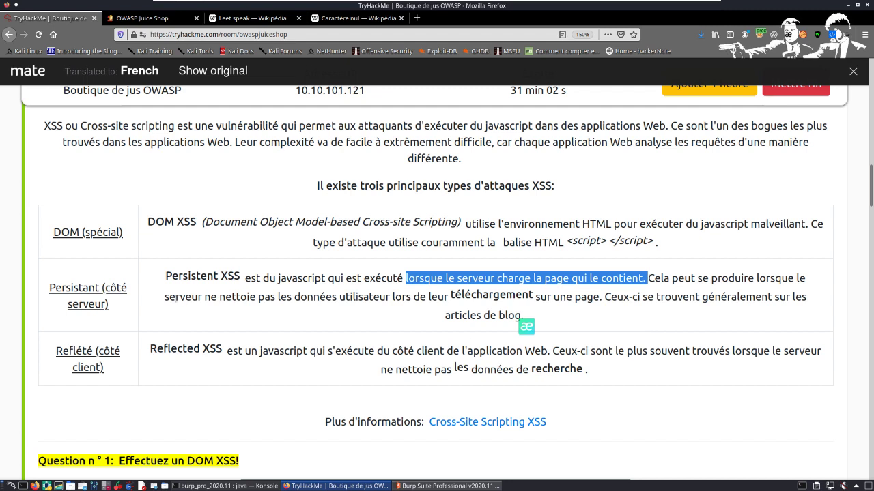
left_click_drag(166, 298, 165, 277)
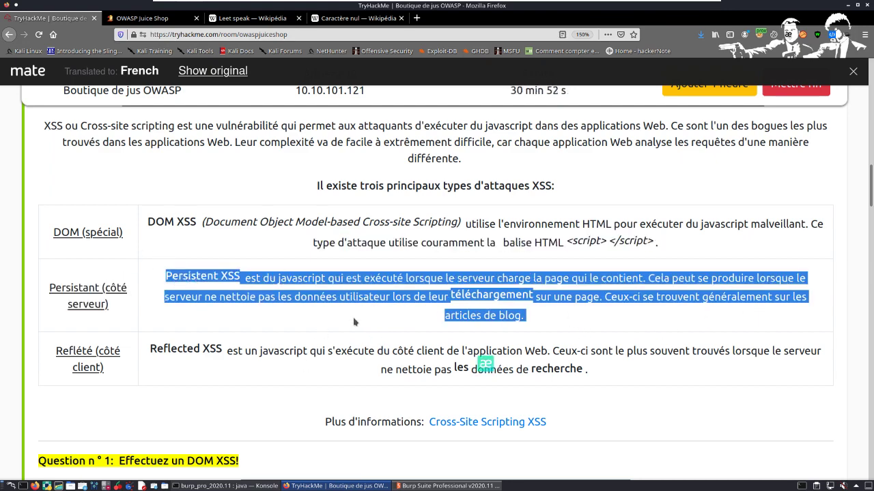
left_click_drag(553, 328, 376, 317)
left_click_drag(539, 298, 630, 315)
left_click_drag(164, 276, 536, 321)
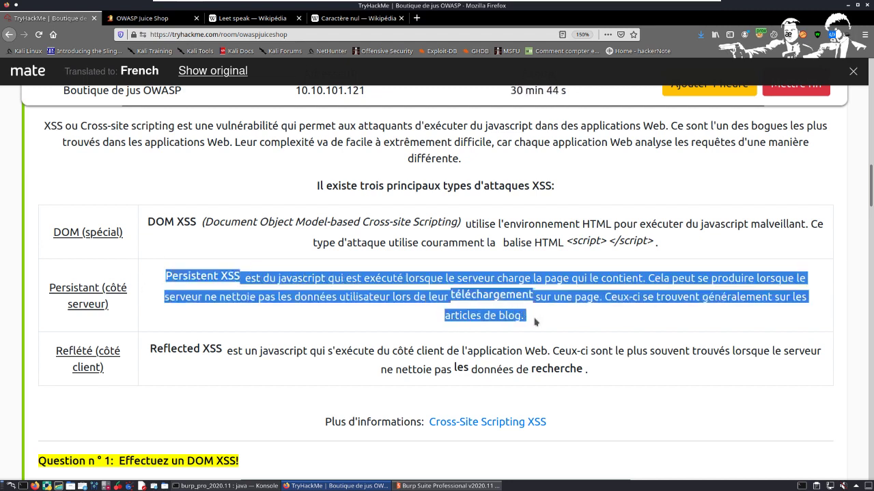
left_click(424, 287)
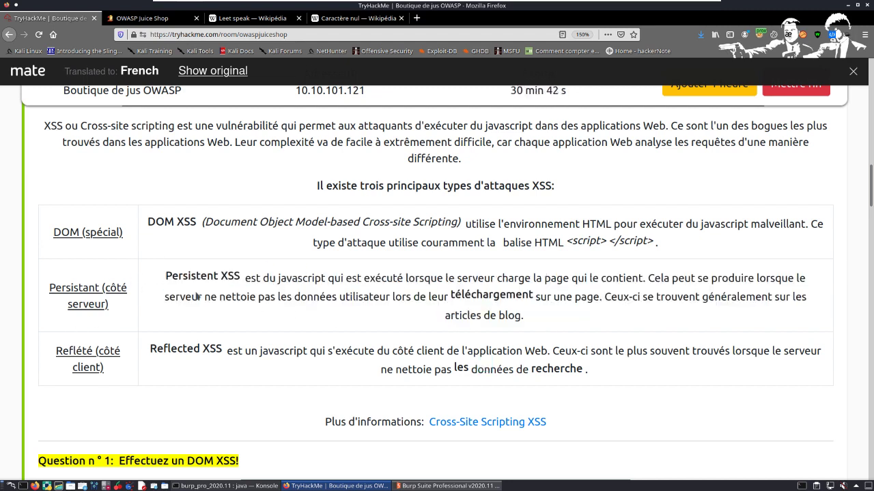
left_click_drag(234, 277, 617, 312)
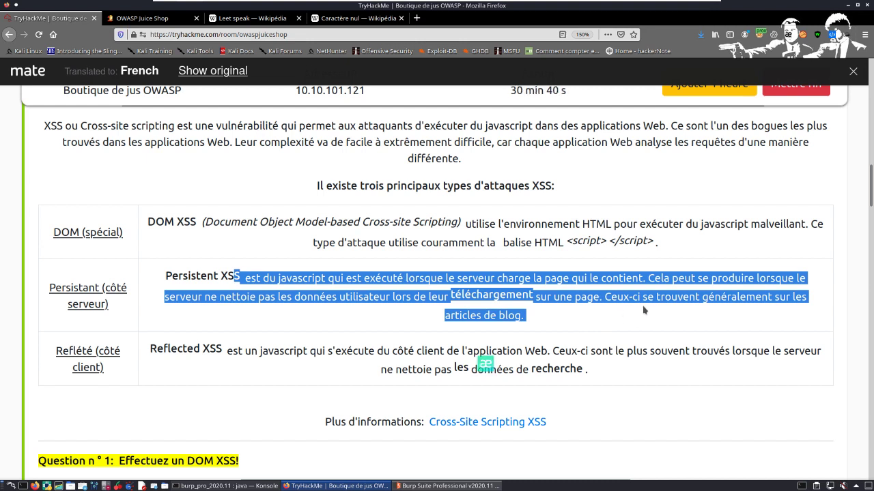
left_click(587, 306)
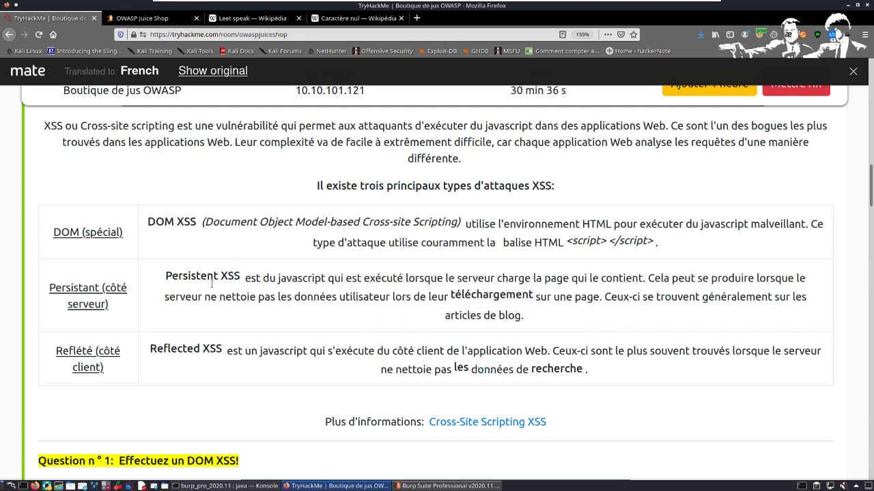
left_click_drag(161, 275, 597, 315)
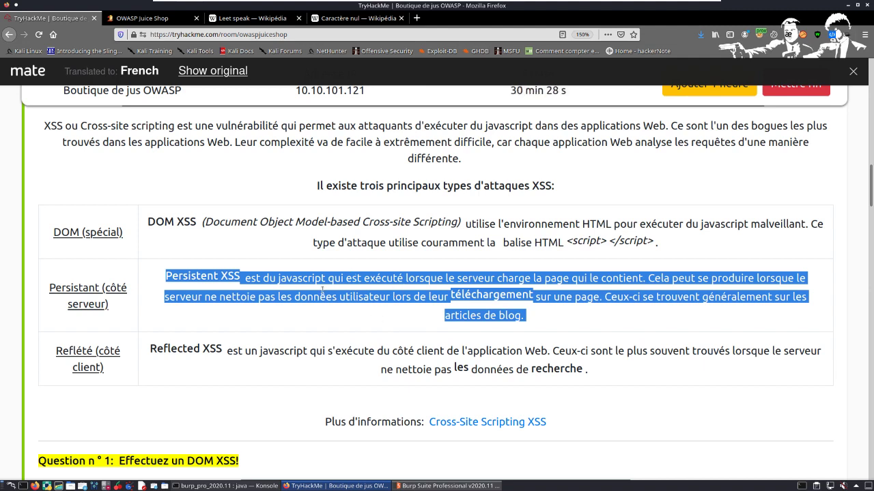
Step: Examine the Reflected XSS description, highlighting the passage about unsanitized search data and comparing it with Persistent XSS
scroll(294, 292, "down", 2)
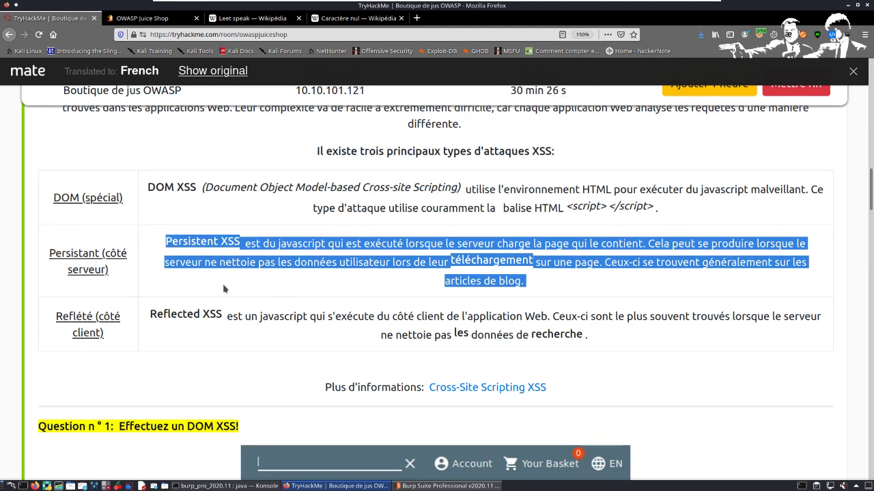
left_click(263, 236)
left_click_drag(135, 268, 649, 298)
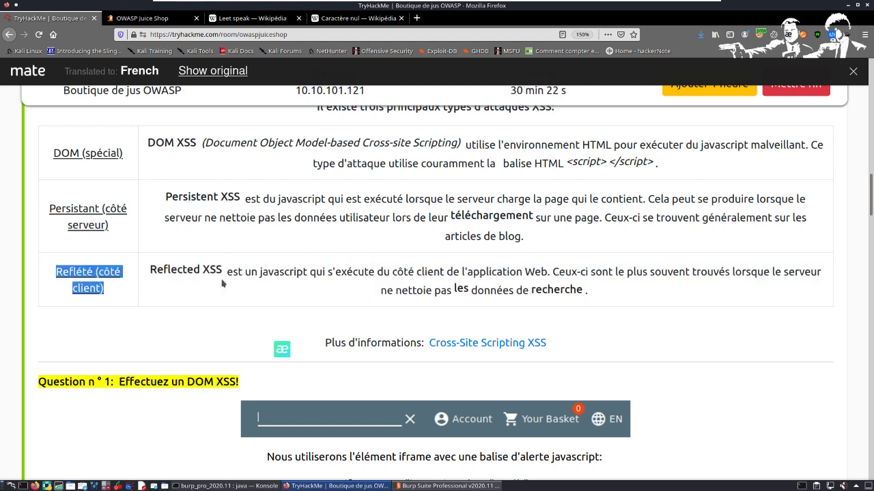
left_click_drag(224, 276, 730, 288)
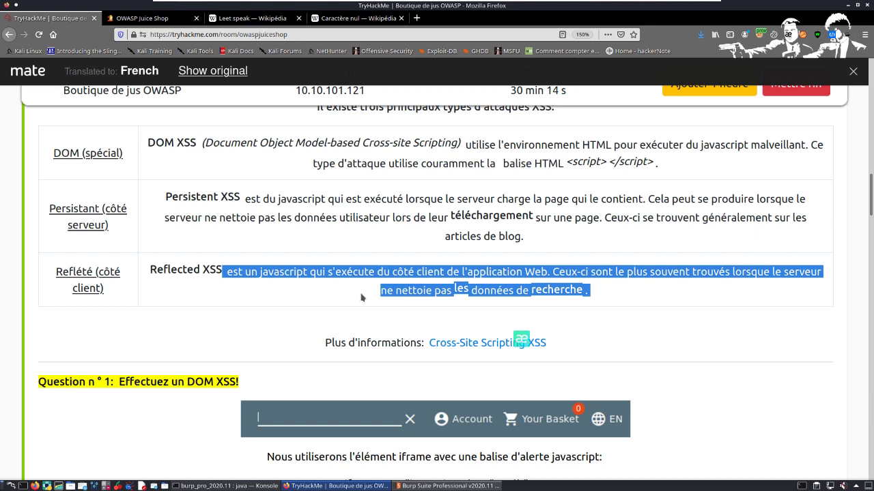
left_click_drag(355, 298, 620, 301)
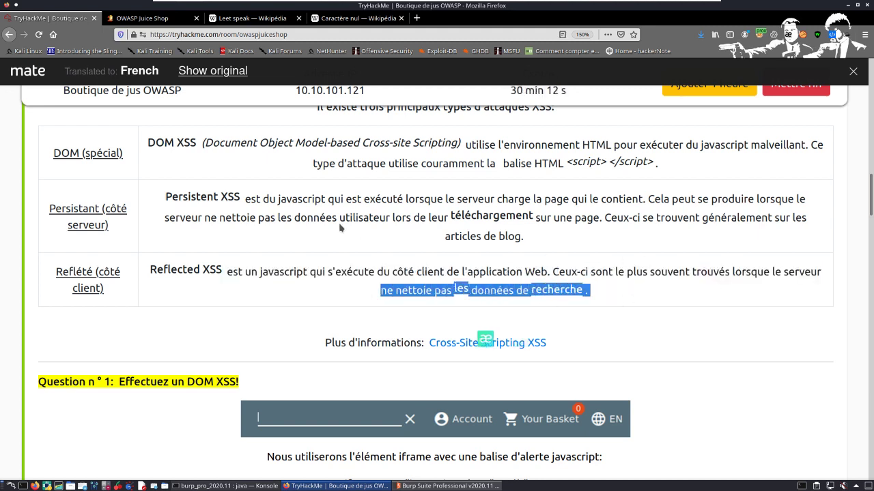
left_click_drag(349, 218, 719, 263)
left_click_drag(375, 312, 638, 296)
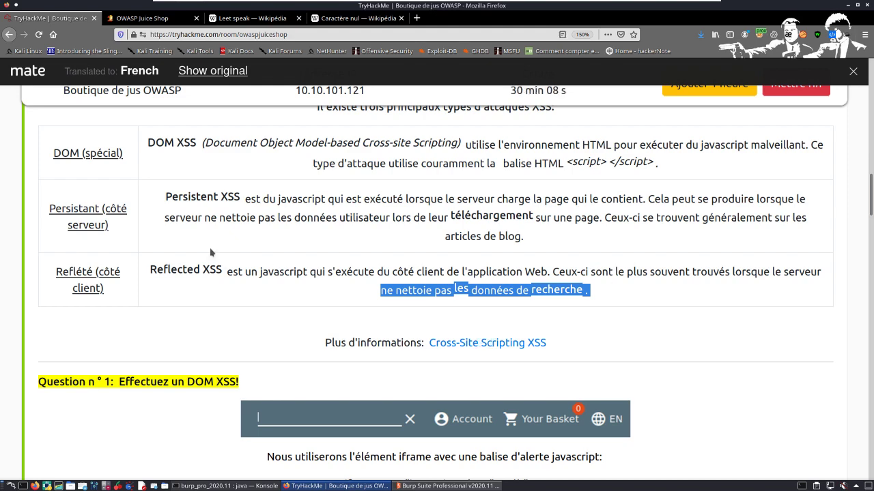
Step: Read the Question 1 instructions on performing a DOM XSS, highlighting the iframe element and its JavaScript alert code
scroll(278, 199, "down", 2)
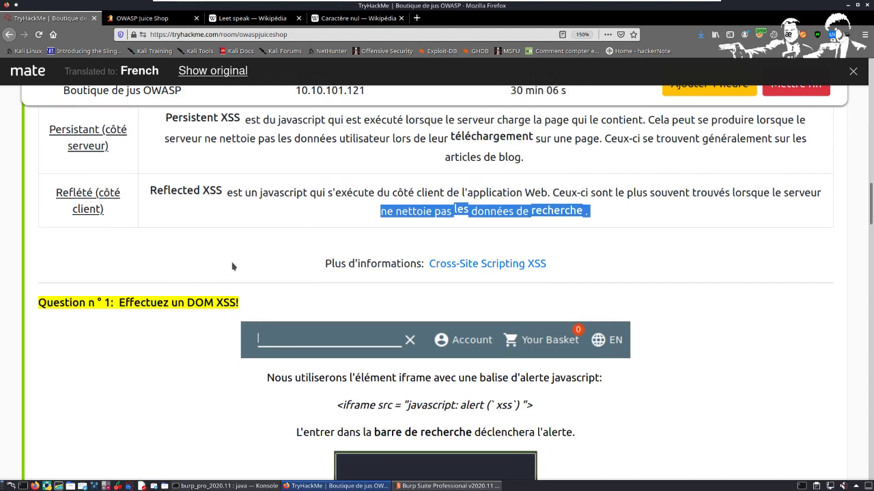
scroll(202, 326, "down", 2)
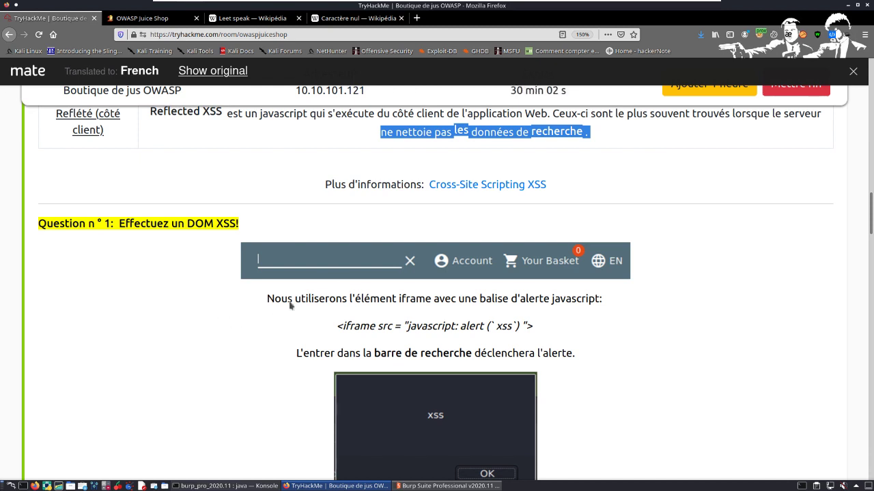
left_click_drag(281, 301, 425, 304)
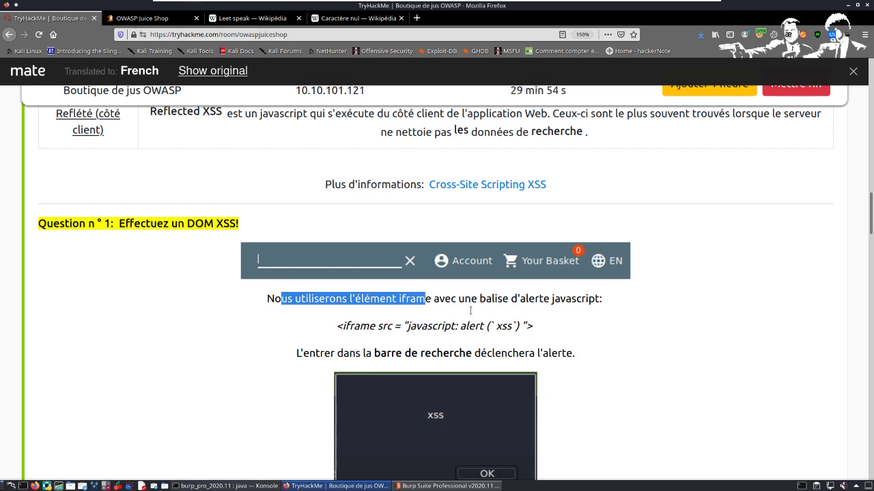
left_click_drag(472, 300, 650, 304)
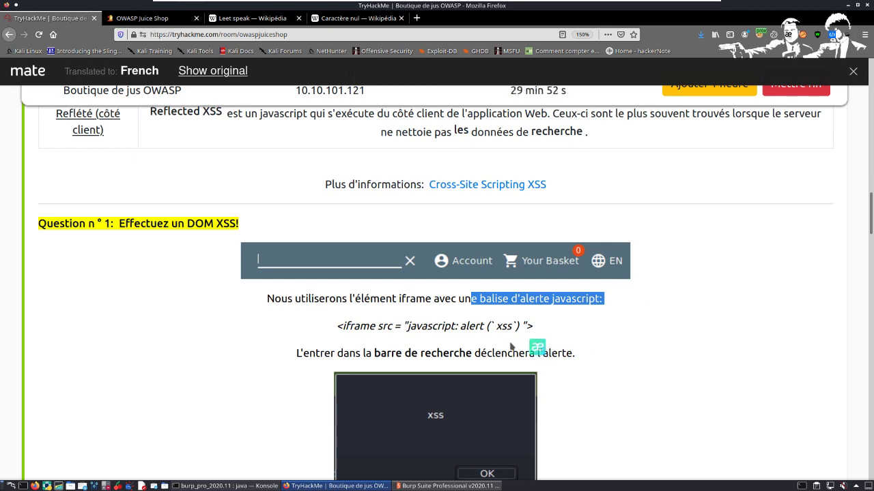
left_click_drag(336, 326, 535, 326)
left_click(392, 316)
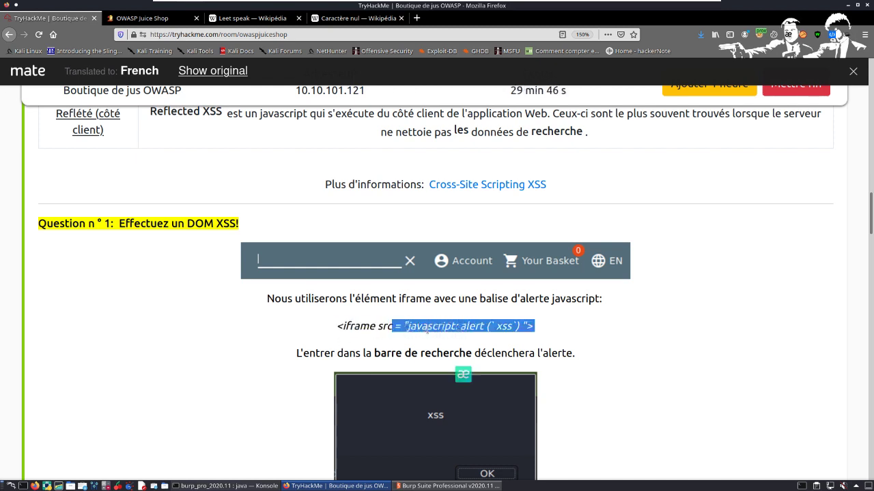
left_click(427, 329)
left_click_drag(408, 326, 529, 336)
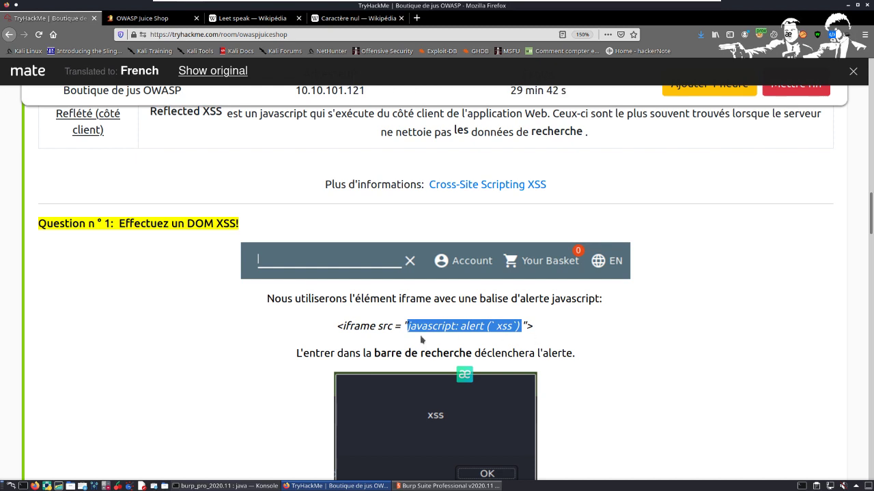
Step: Copy the full iframe payload with the JavaScript xss alert from Question 1
scroll(288, 300, "down", 1)
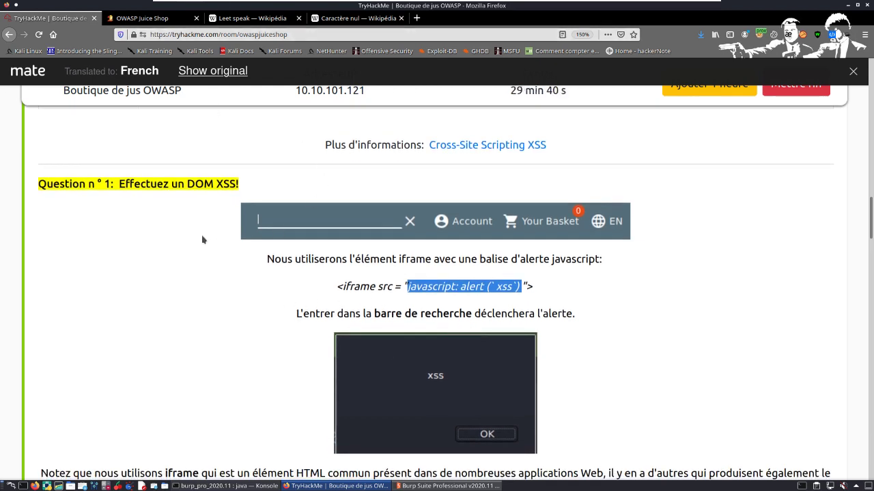
left_click_drag(314, 292, 527, 296)
right_click(526, 295)
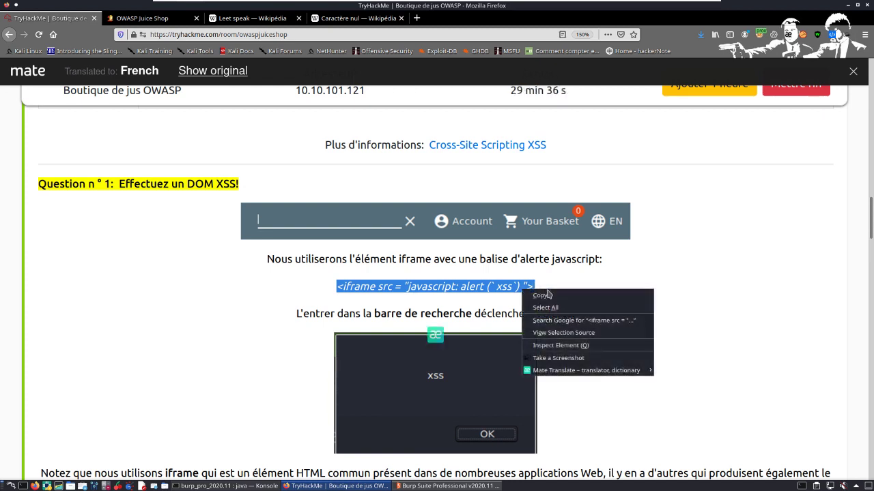
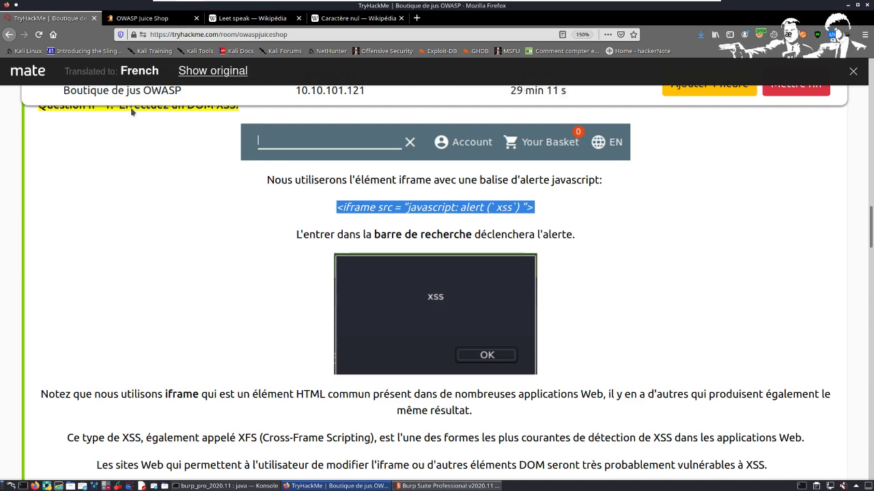
scroll(315, 188, "up", 3)
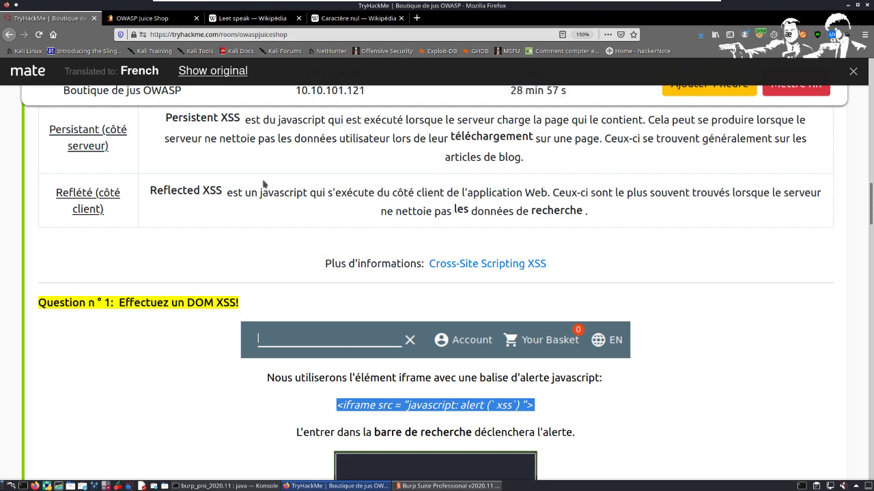
scroll(247, 294, "down", 2)
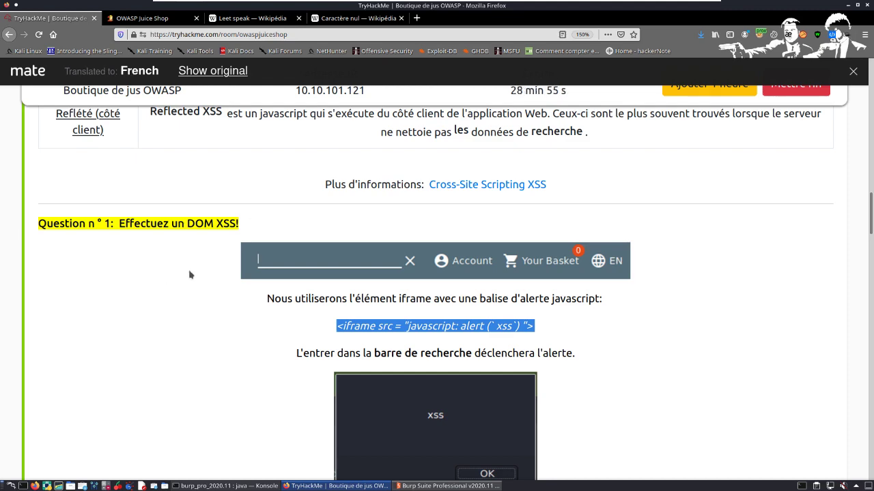
scroll(185, 270, "down", 2)
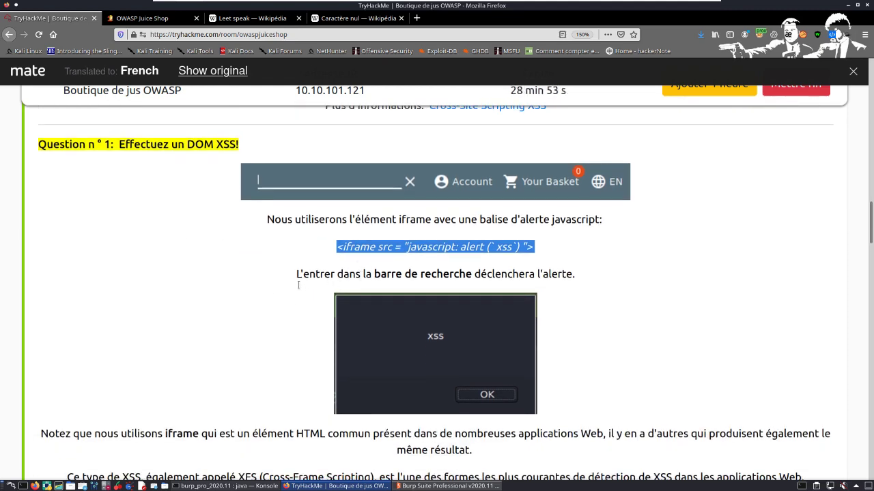
scroll(328, 242, "up", 3)
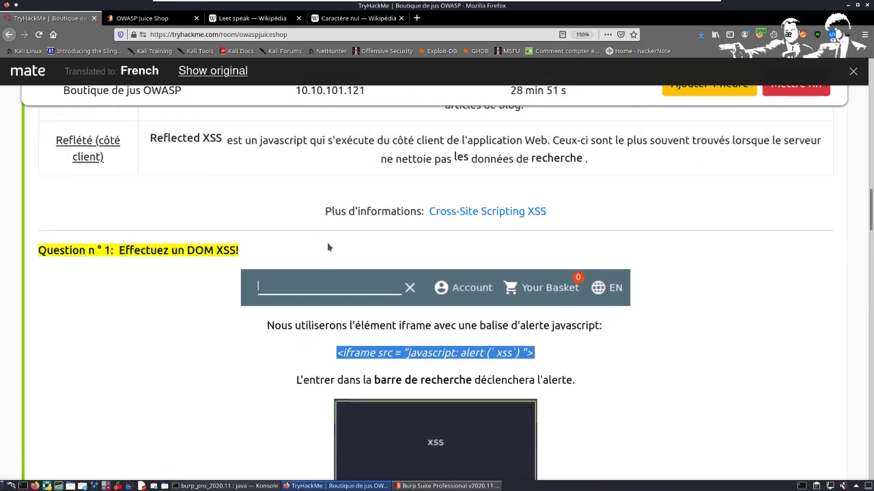
Step: Search Google for "streaming fr" in a new browser tab
left_click(416, 18)
left_click(439, 156)
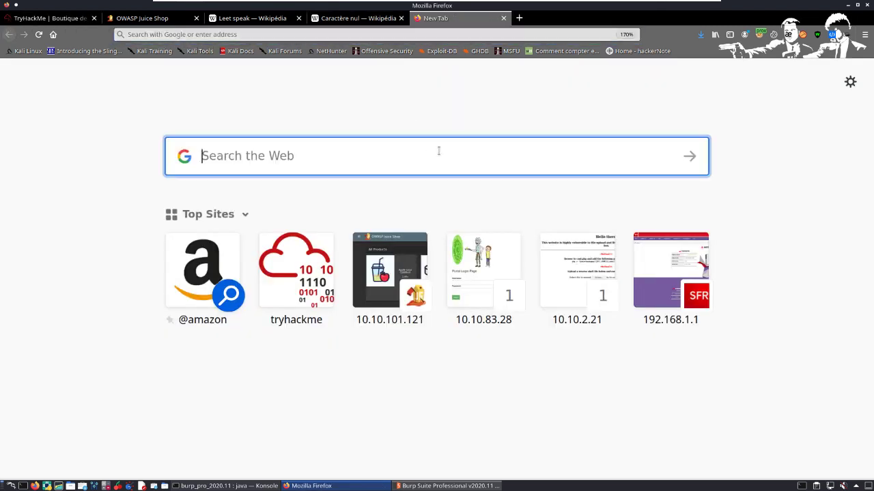
type("stream")
key("BackSpace")
key("BackSpace")
type("eaming ")
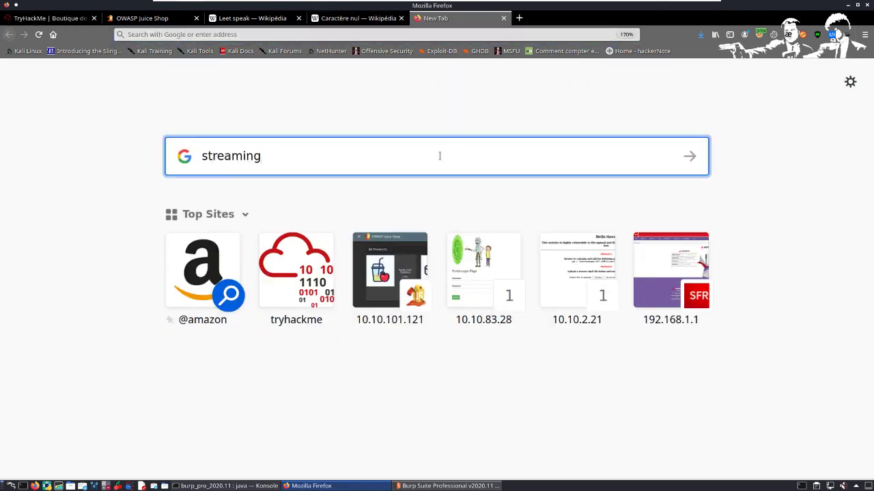
type("fr")
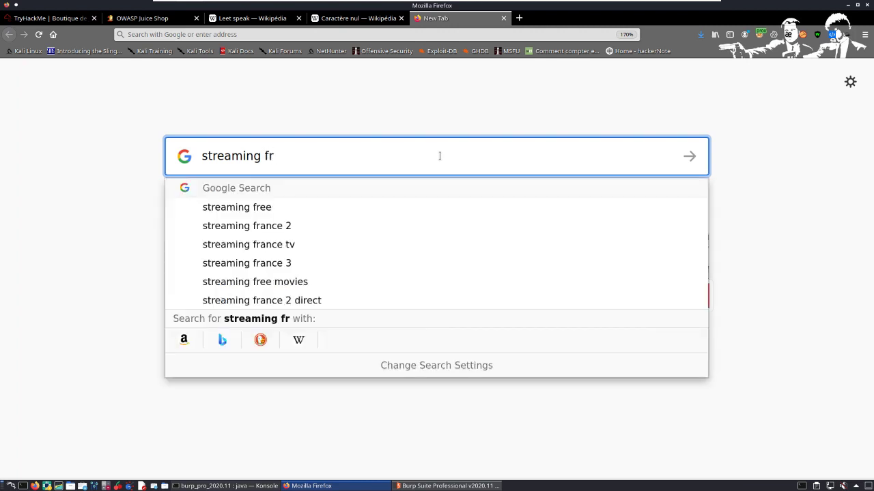
key("Return")
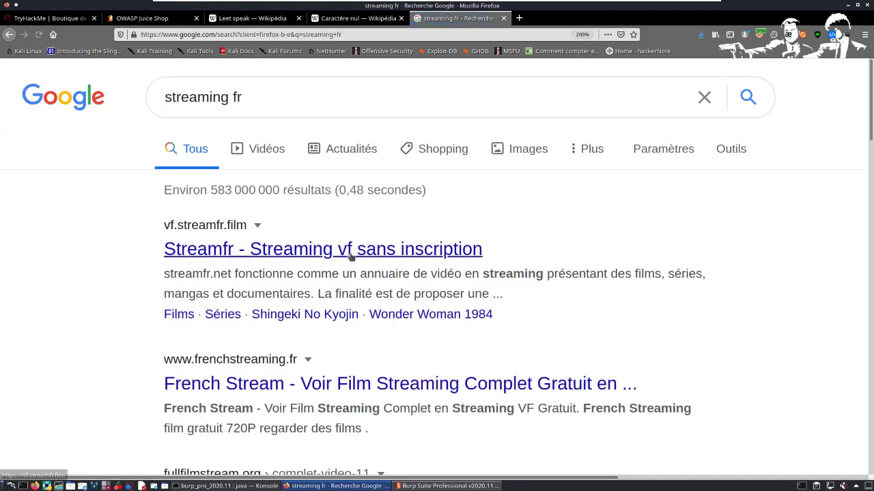
Step: Examine the Google results for streaming sites through to the legal removal notices below them
scroll(244, 265, "down", 3)
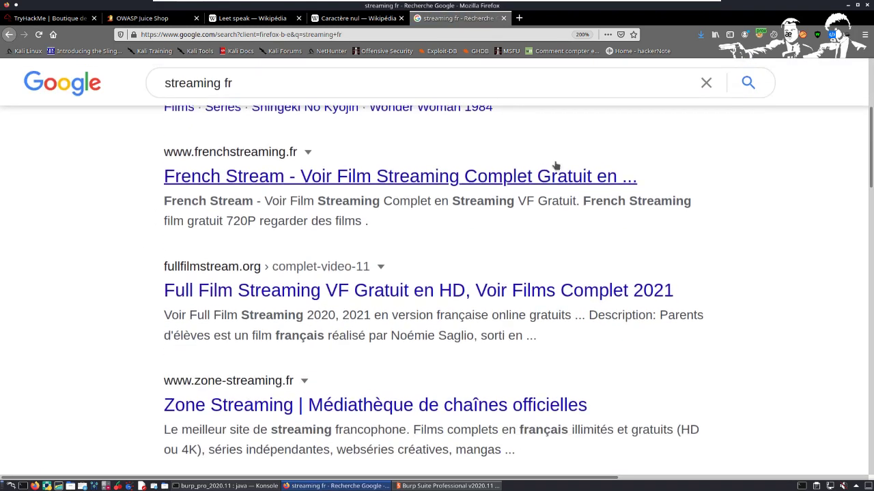
right_click(226, 255)
left_click(74, 286)
scroll(293, 283, "down", 3)
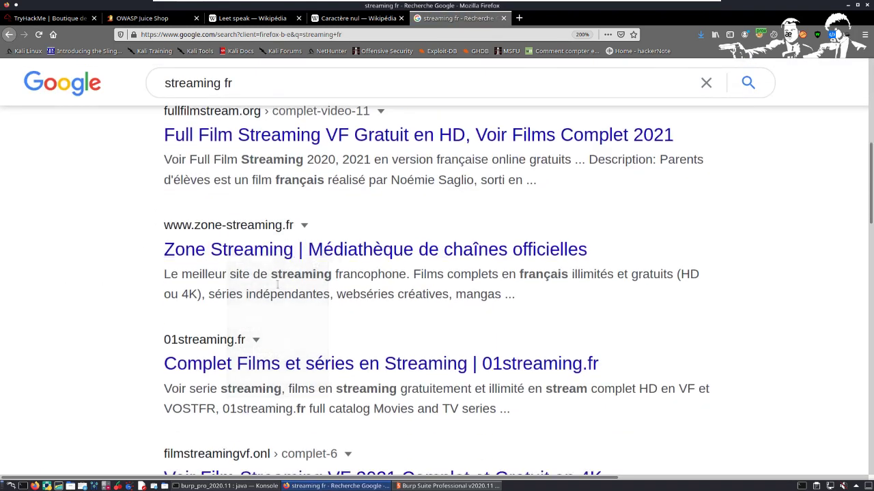
scroll(495, 349, "down", 2)
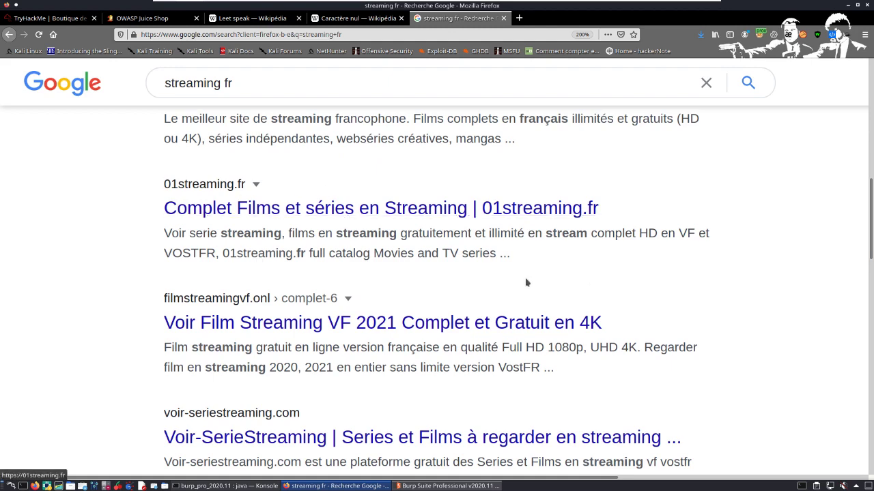
scroll(137, 290, "down", 2)
scroll(444, 234, "down", 5)
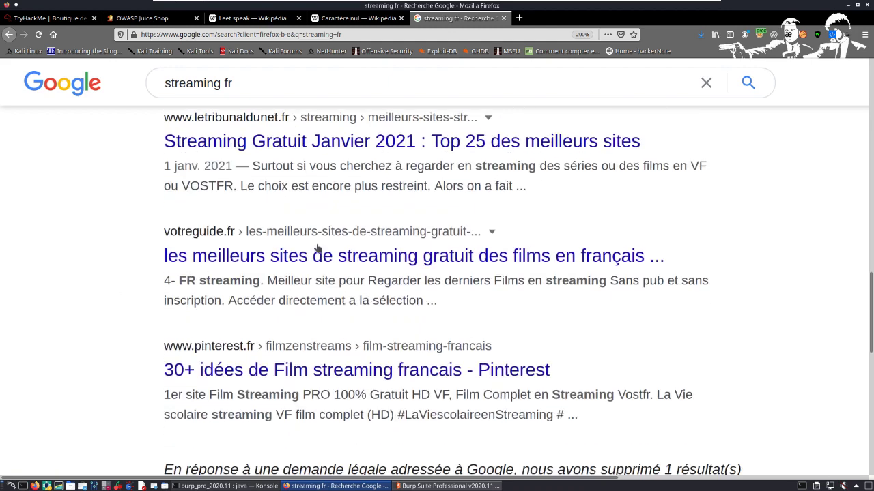
scroll(292, 404, "down", 3)
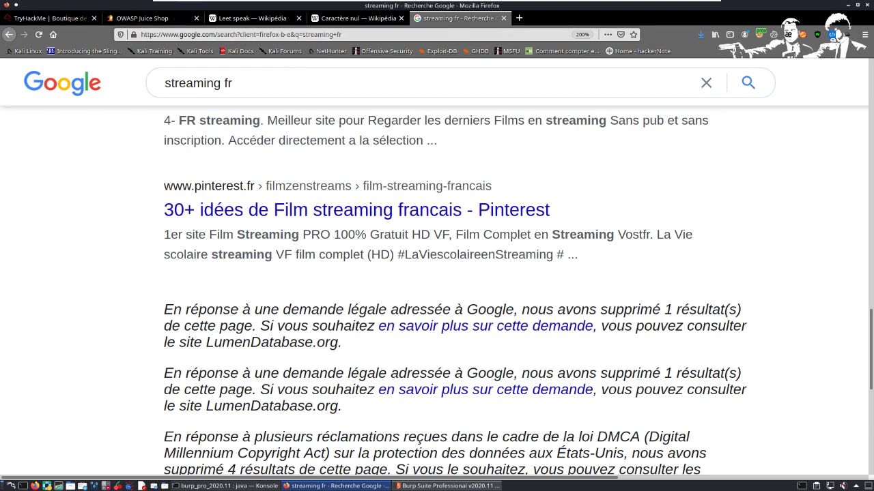
Step: Return to the TryHackMe room and review Question 1, highlighting the search bar instruction and the iframe alert payload
left_click(51, 21)
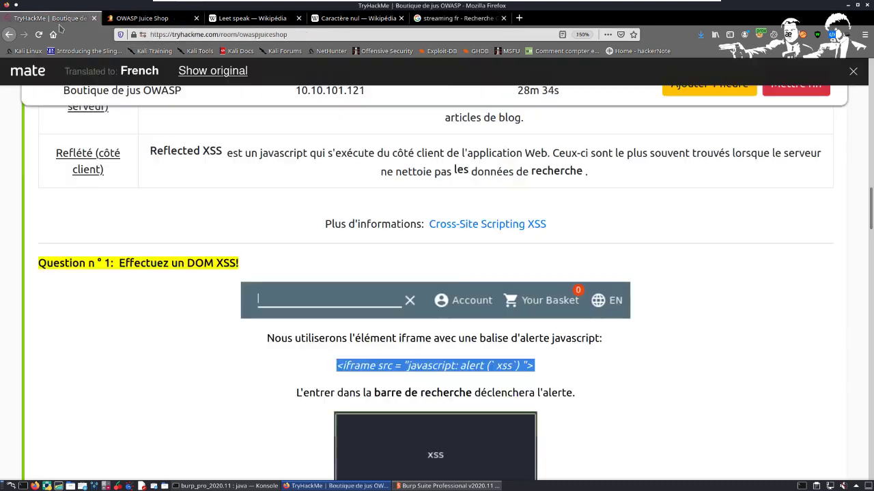
scroll(269, 227, "down", 3)
scroll(240, 238, "down", 3)
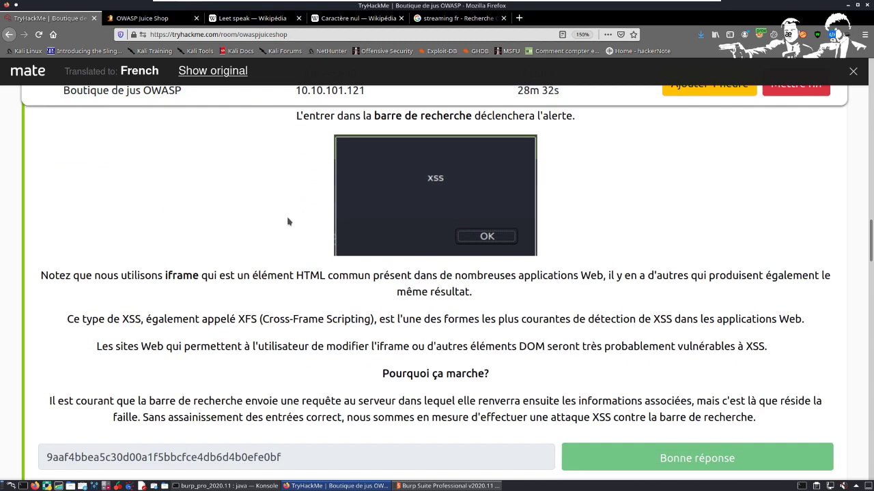
scroll(442, 206, "up", 1)
left_click_drag(372, 155, 513, 158)
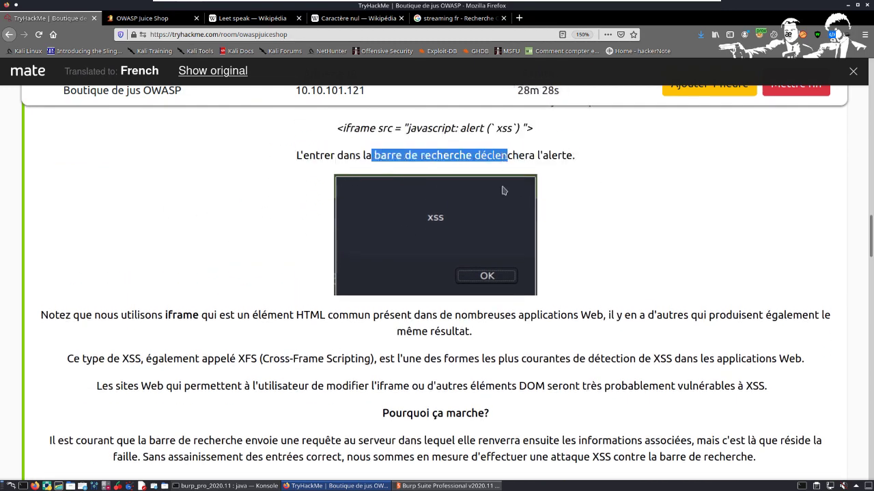
scroll(323, 210, "up", 2)
left_click_drag(324, 213, 581, 212)
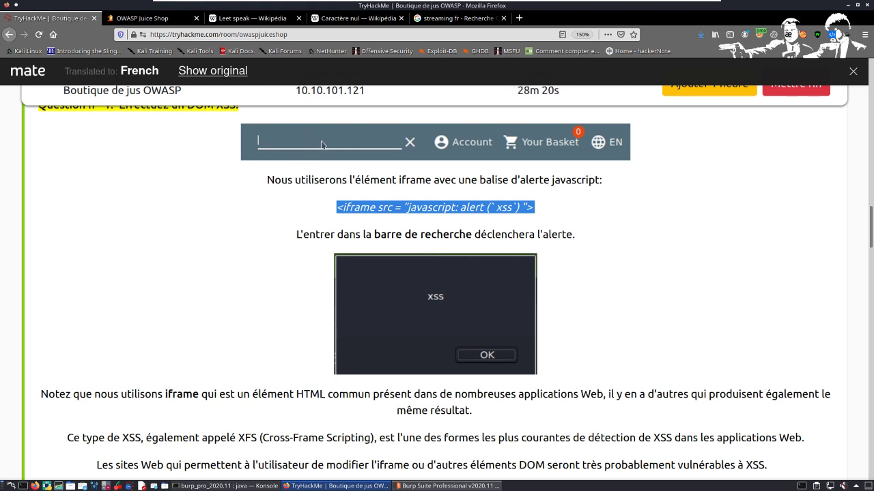
left_click(318, 229)
left_click_drag(331, 208, 569, 215)
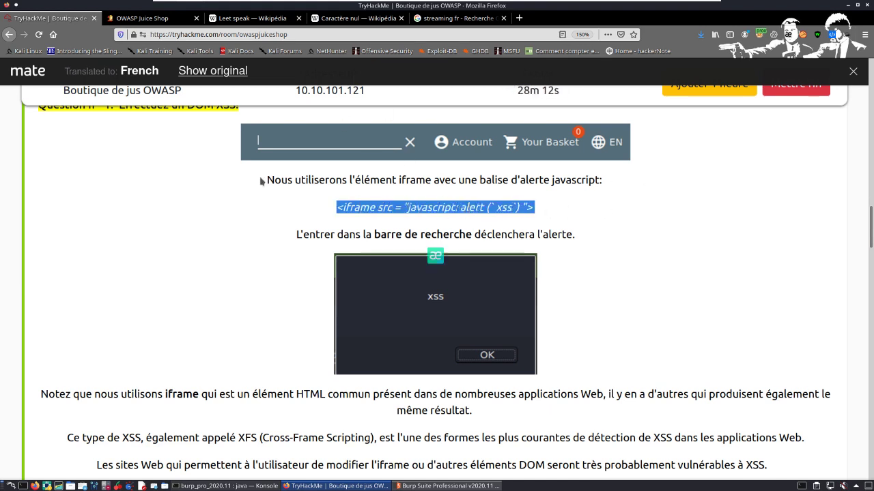
Step: Read the note on iframe as a common HTML element, highlighting the passage about its presence in many web applications
scroll(277, 312, "down", 3)
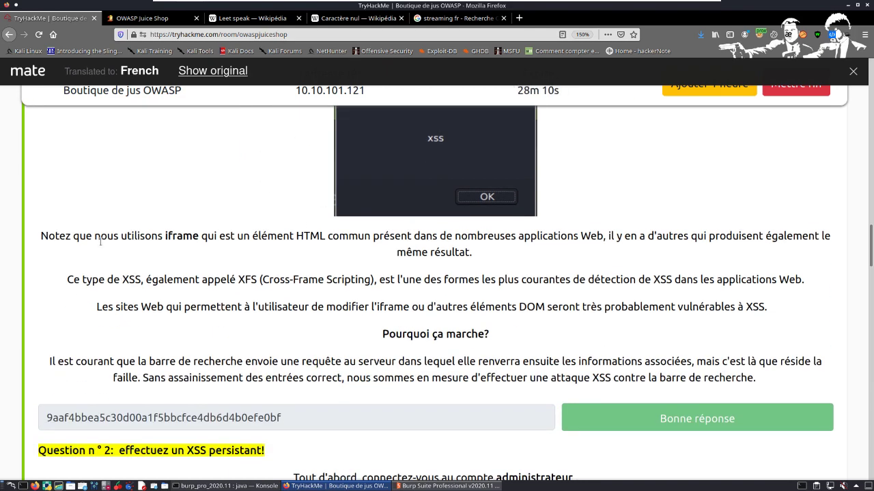
left_click_drag(225, 250, 136, 246)
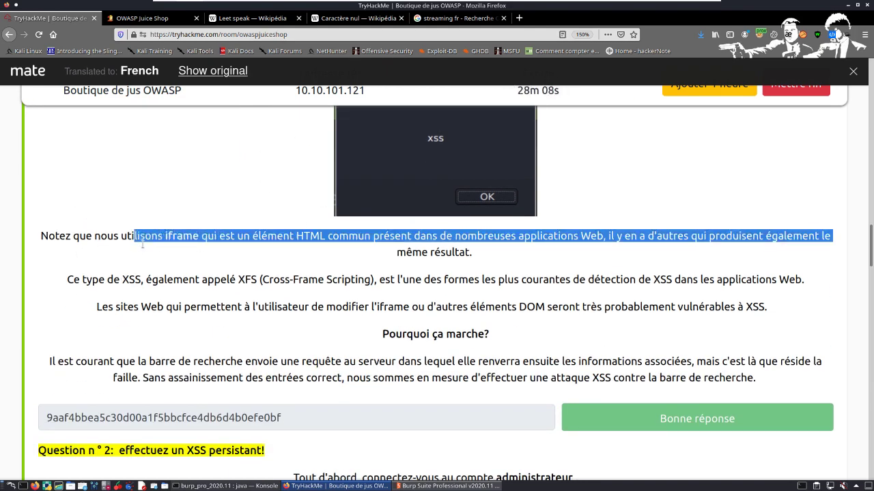
left_click(305, 246)
left_click_drag(308, 247, 297, 239)
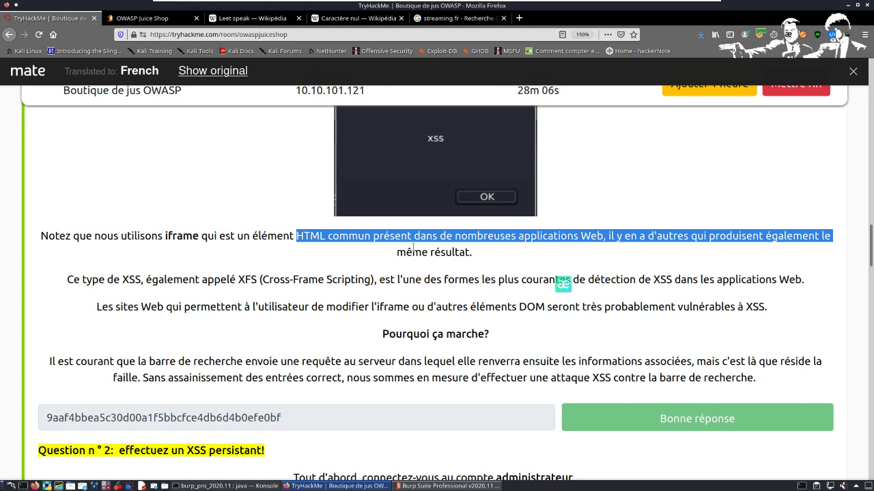
left_click(465, 248)
left_click_drag(615, 241, 510, 249)
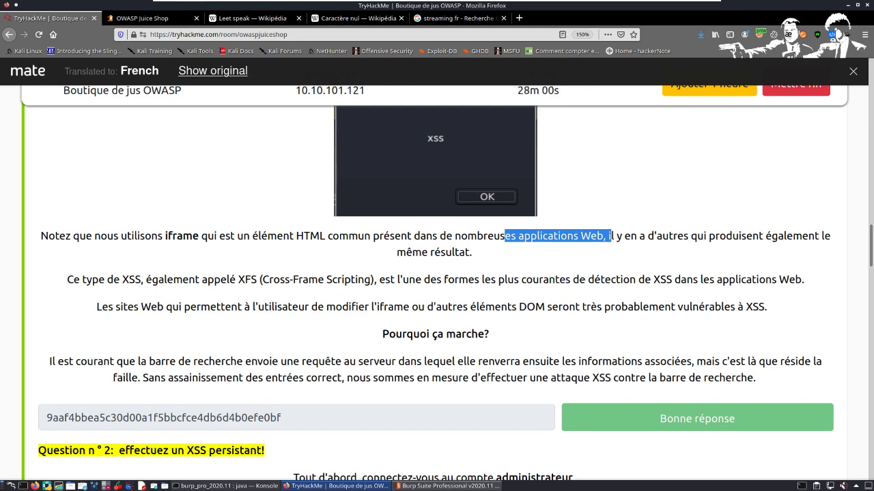
right_click(238, 268)
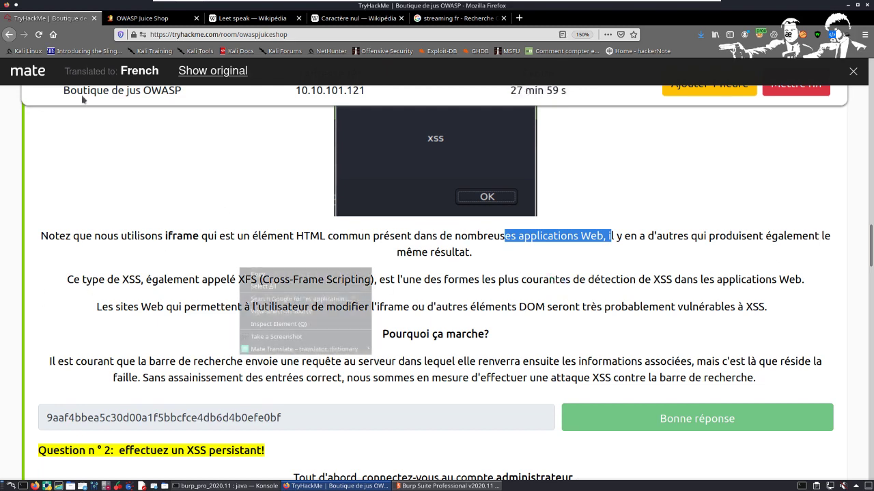
left_click(179, 166)
Step: Read the XFS (Cross-Frame Scripting) paragraph and the sentence on sites with modifiable DOM elements, highlighting both
scroll(235, 250, "down", 1)
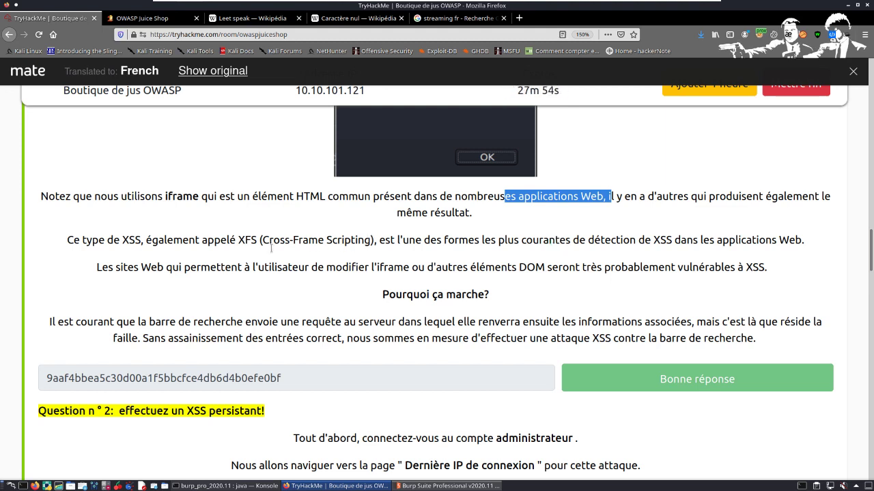
left_click_drag(271, 240, 67, 240)
left_click_drag(394, 236, 824, 249)
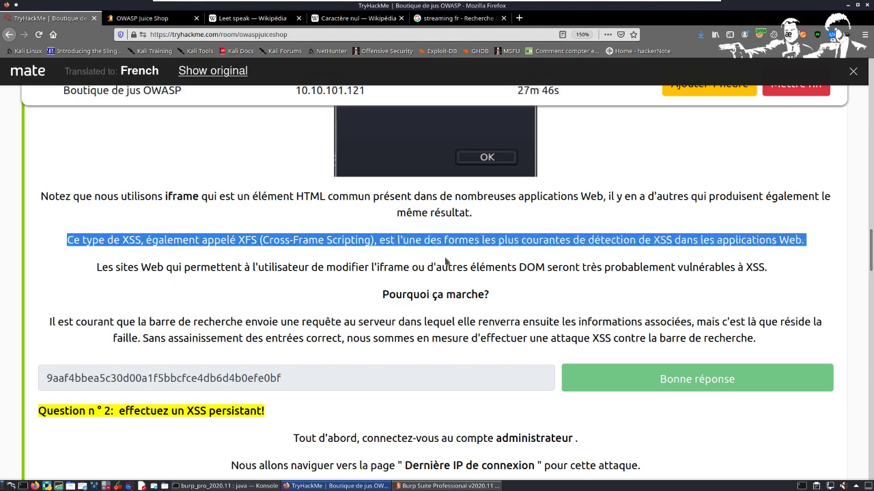
scroll(205, 252, "down", 1)
left_click_drag(95, 232, 771, 252)
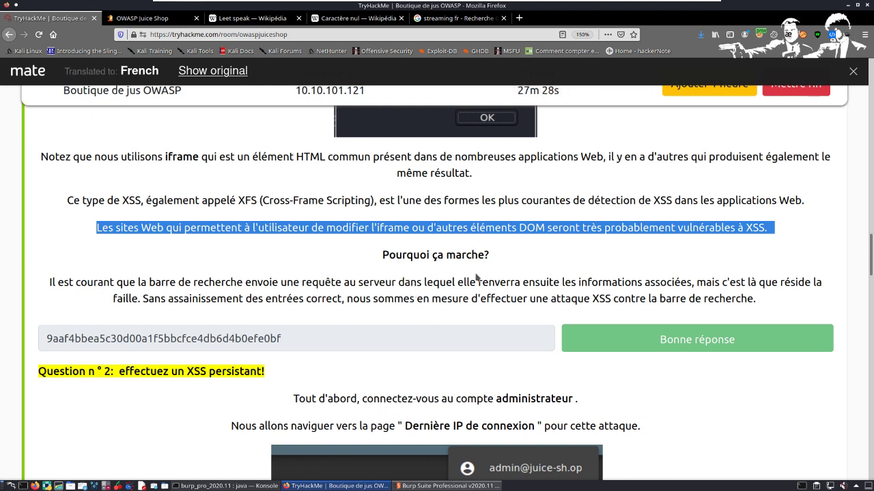
Step: Search Google for the highlighted phrase "formations associée" from the Question 1 explanation, and return to the room page
left_click_drag(588, 284, 687, 286)
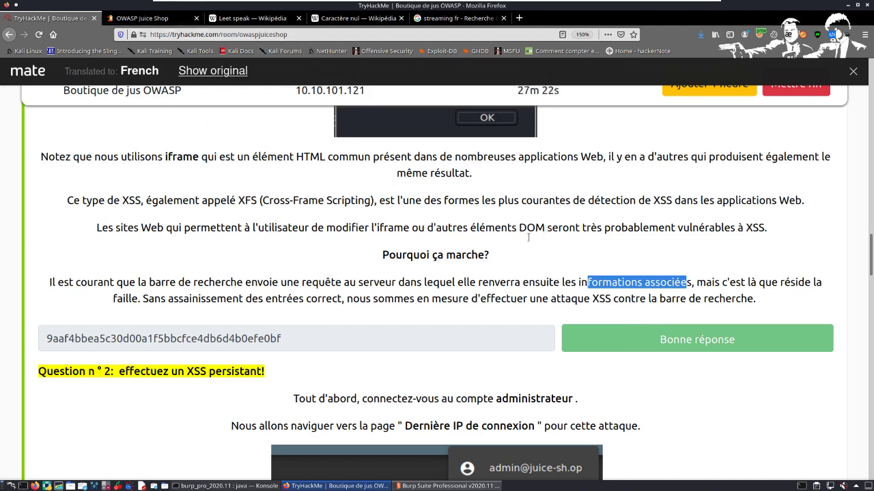
right_click(675, 280)
left_click(724, 309)
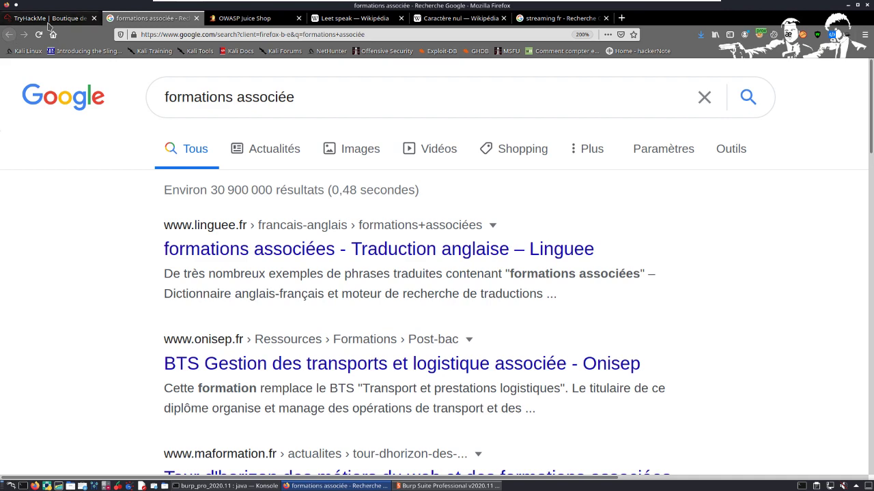
left_click(27, 18)
left_click(700, 252)
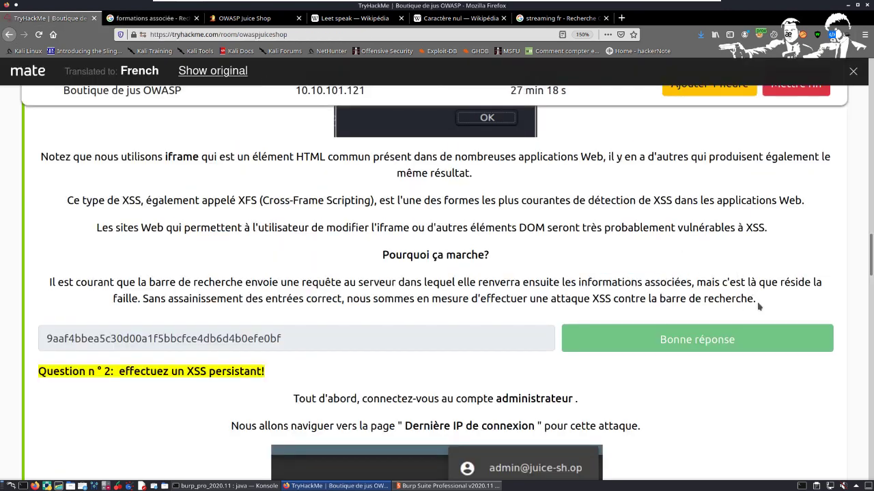
Step: Read why the search bar attack works, highlighting the passages on missing input sanitization and the resulting XSS attack
left_click_drag(154, 300, 351, 305)
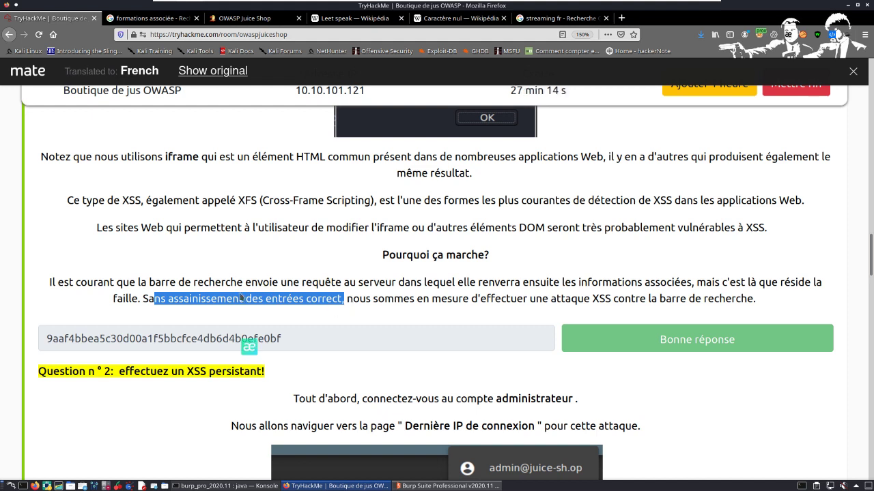
left_click(413, 296)
left_click_drag(338, 303, 648, 315)
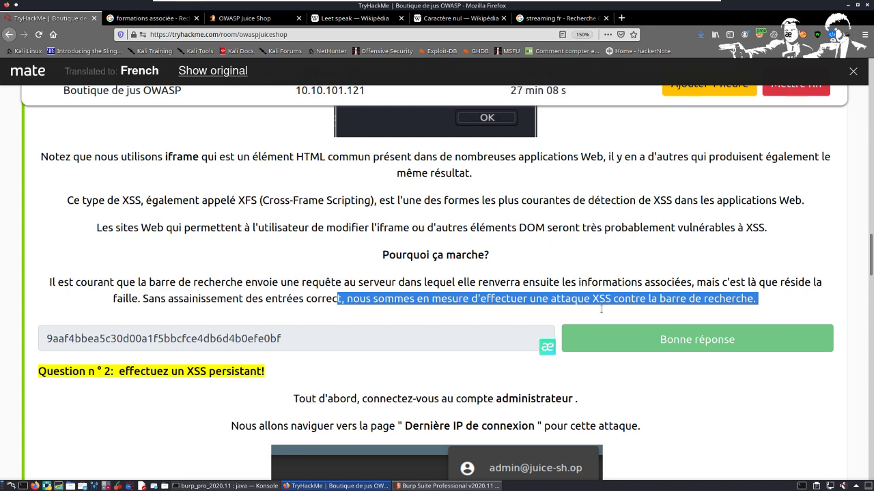
Step: Compare the Question 2 task with the Persistent XSS description in the attack types table, highlighting that description
scroll(265, 298, "down", 3)
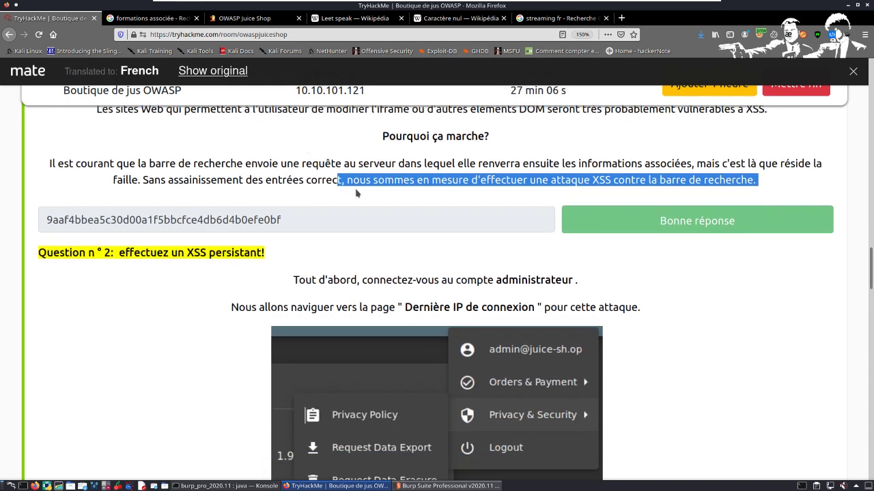
scroll(329, 186, "down", 3)
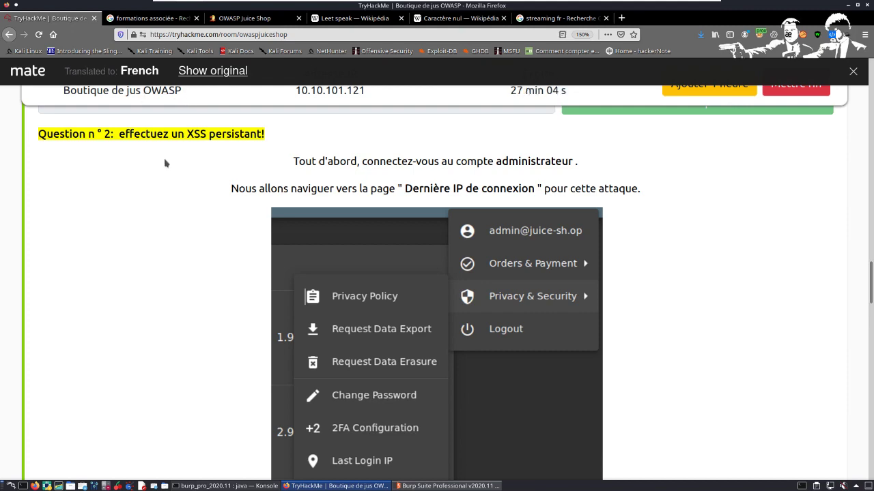
scroll(382, 199, "up", 15)
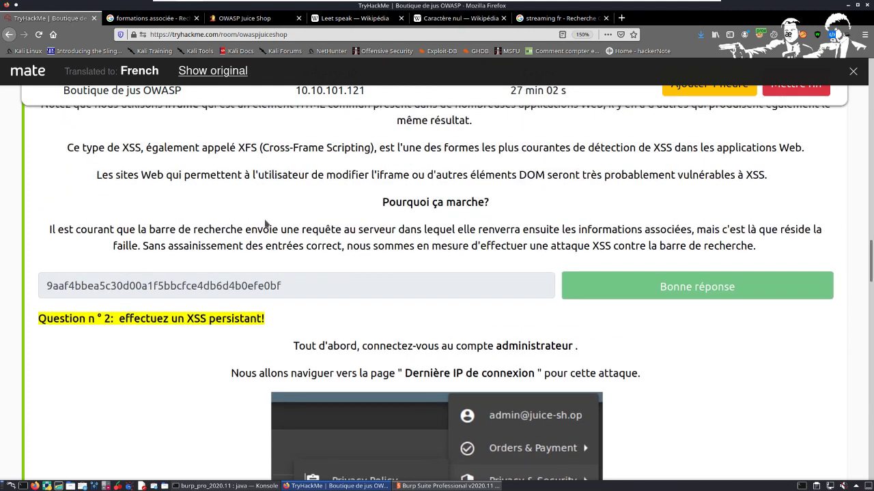
scroll(184, 241, "up", 4)
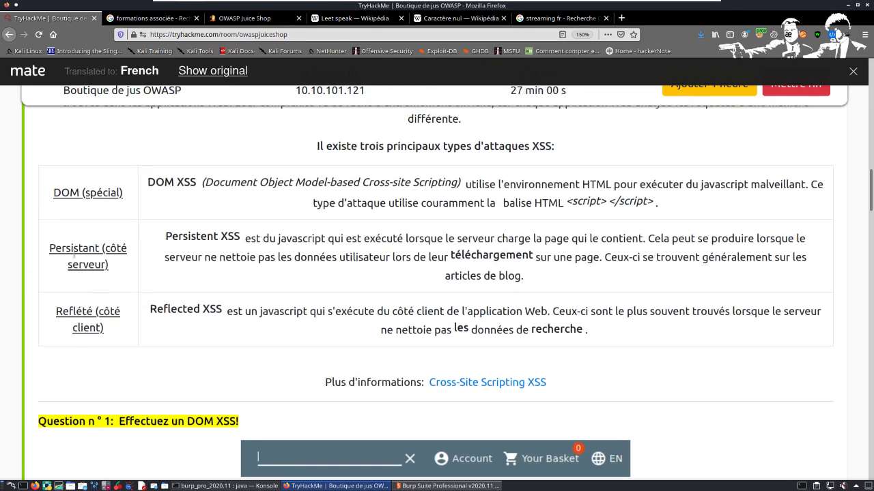
left_click_drag(165, 236, 228, 237)
left_click(307, 235)
left_click_drag(165, 236, 213, 241)
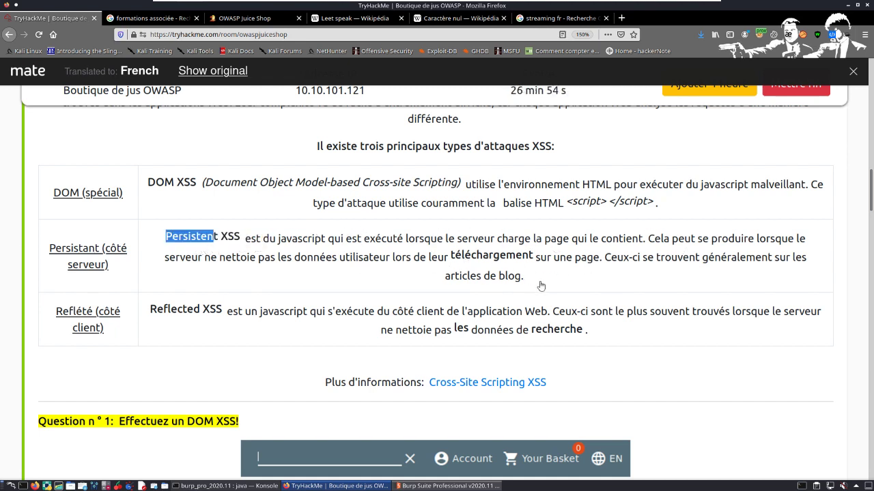
left_click(262, 311, "shift")
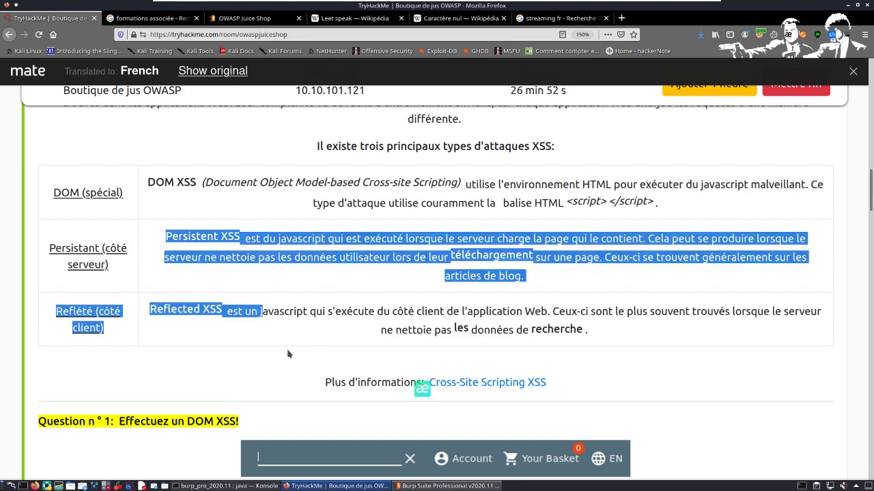
Step: Read the Question 2 instructions on performing a persistent XSS with the administrator account and the Last Login IP page
scroll(321, 314, "down", 3)
scroll(321, 314, "down", 9)
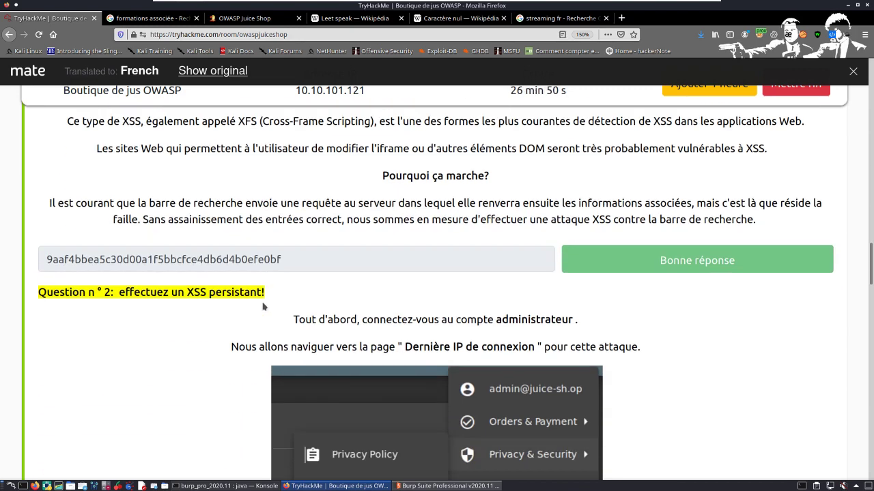
scroll(272, 345, "down", 2)
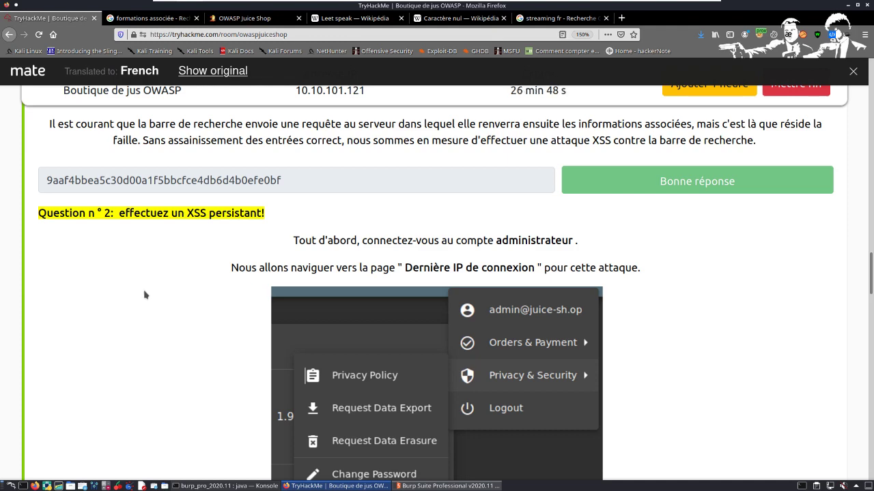
scroll(144, 296, "down", 1)
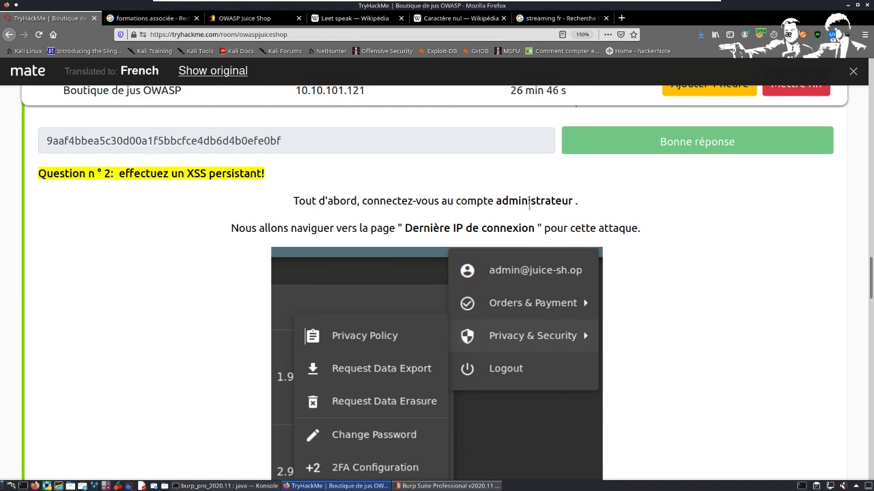
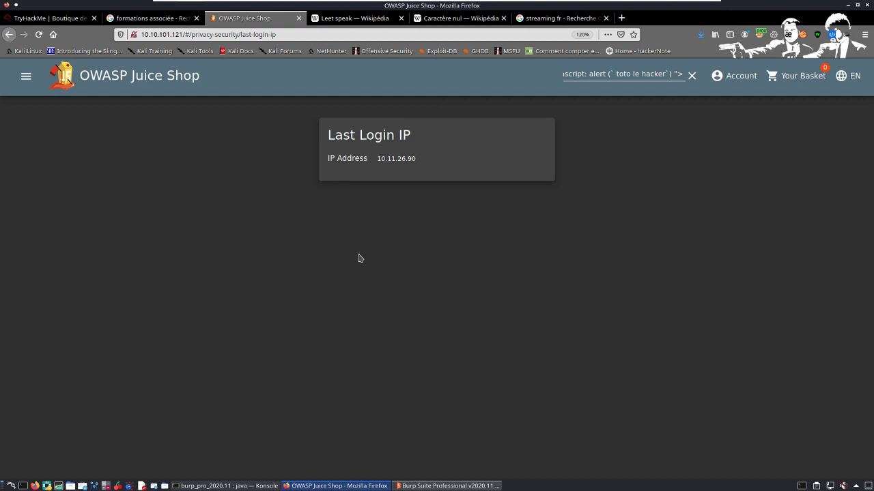
Step: Examine the IP address entry on Juice Shop's Last Login IP page, highlighting it briefly
left_click_drag(421, 166, 338, 157)
left_click(332, 179)
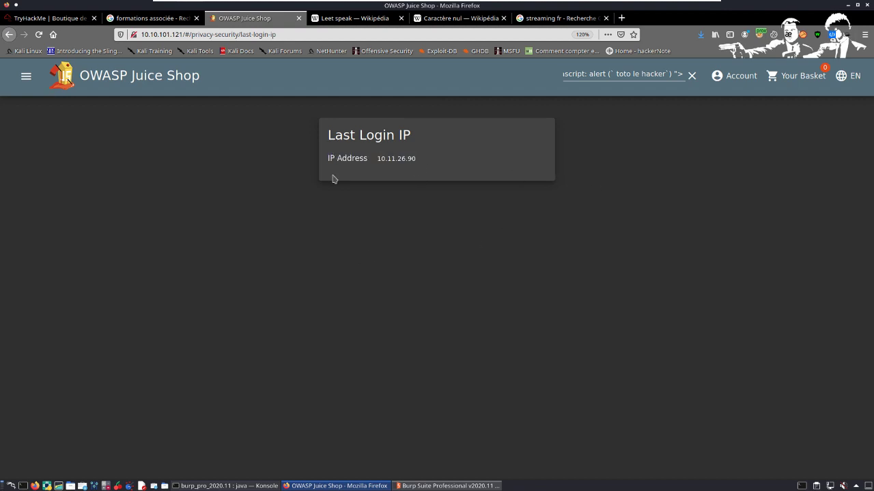
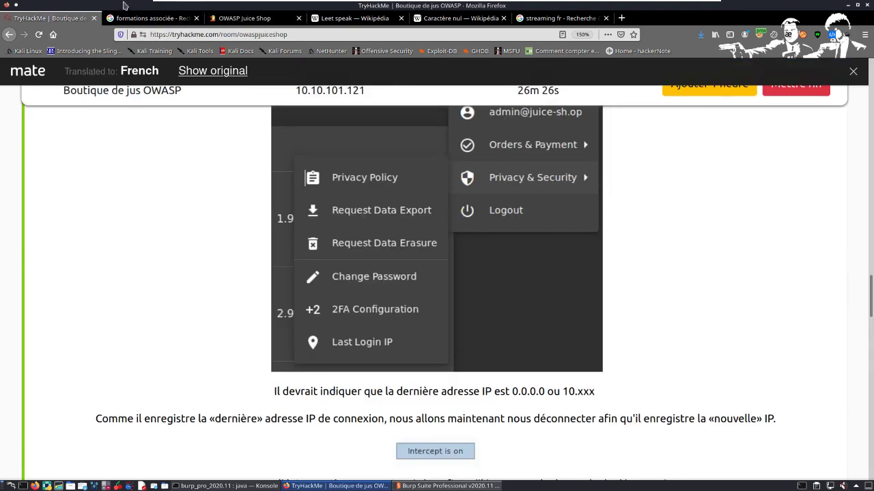
Step: Switch to the Konsole terminal and open a new shell session alongside the running openvpn and Burp ones
left_click(224, 486)
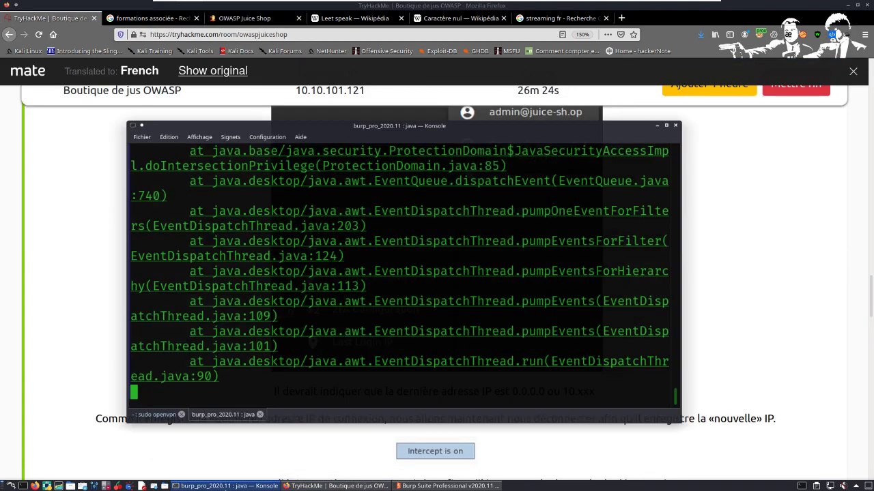
key("ctrl+shift+t")
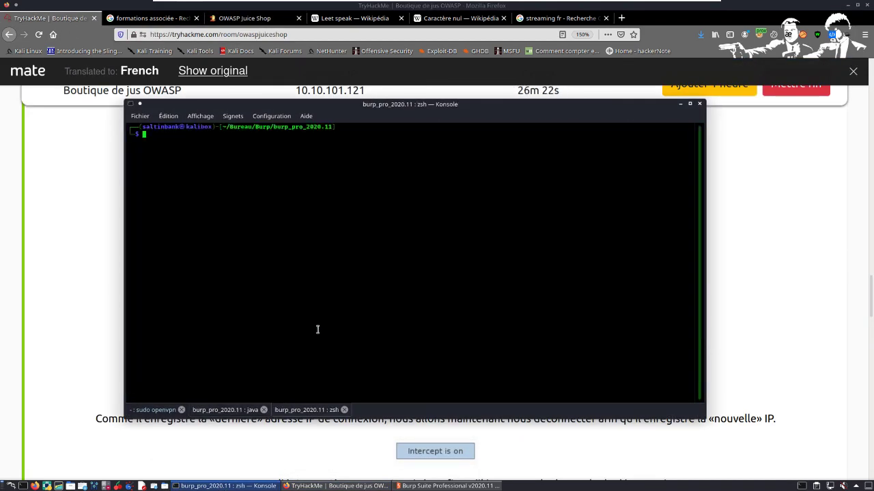
type("ddress  10.11.26.9")
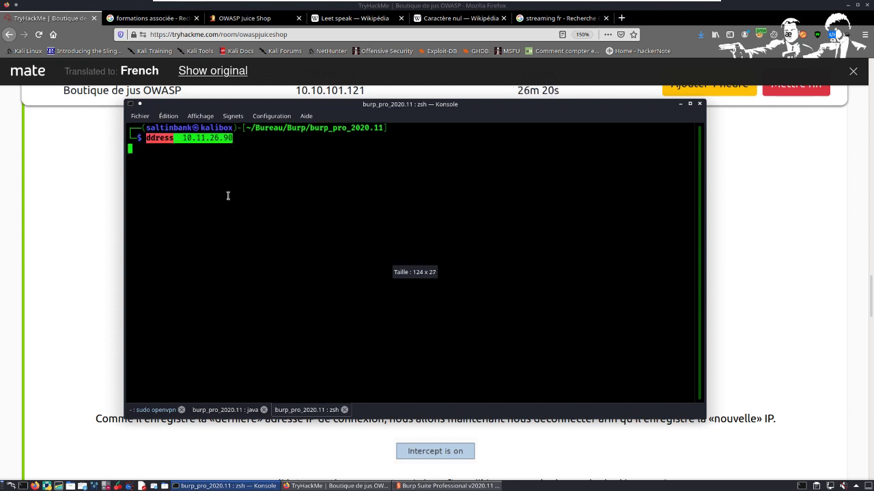
key("BackSpace")
key("BackSpace")
key("BackSpace")
key("BackSpace")
key("BackSpace")
key("BackSpace")
key("BackSpace")
key("BackSpace")
key("BackSpace")
key("BackSpace")
key("BackSpace")
key("BackSpace")
key("BackSpace")
key("BackSpace")
key("BackSpace")
key("BackSpace")
key("BackSpace")
key("BackSpace")
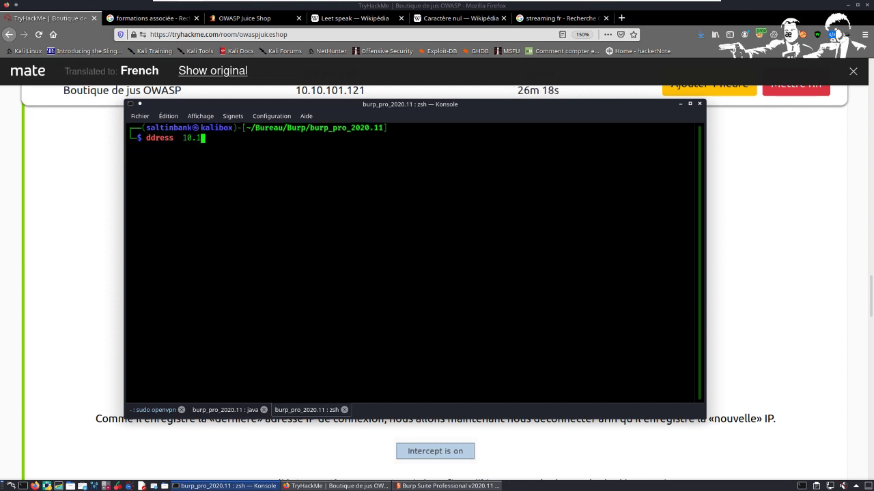
Step: Check the tun0 interface's IP address with ifconfig and return to Juice Shop's Last Login IP page in Firefox
type("ifconfig")
key("Return")
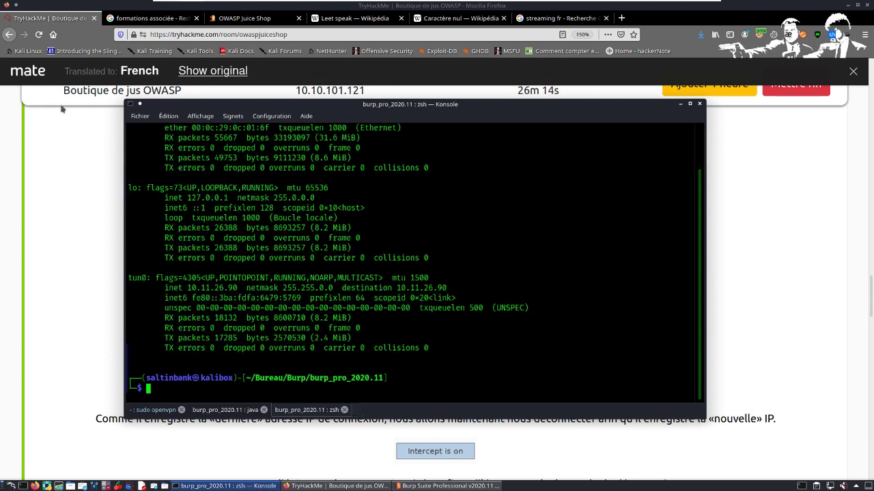
left_click_drag(188, 288, 240, 291)
left_click_drag(151, 280, 104, 285)
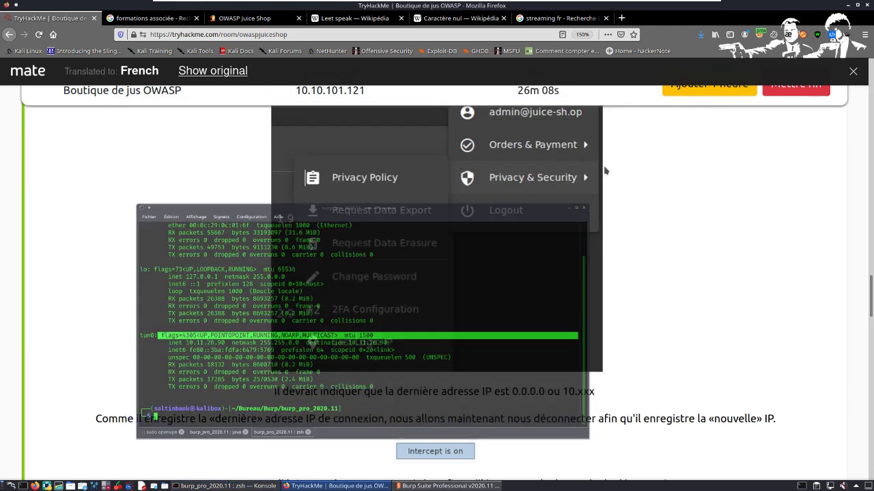
left_click(680, 104)
left_click(227, 21)
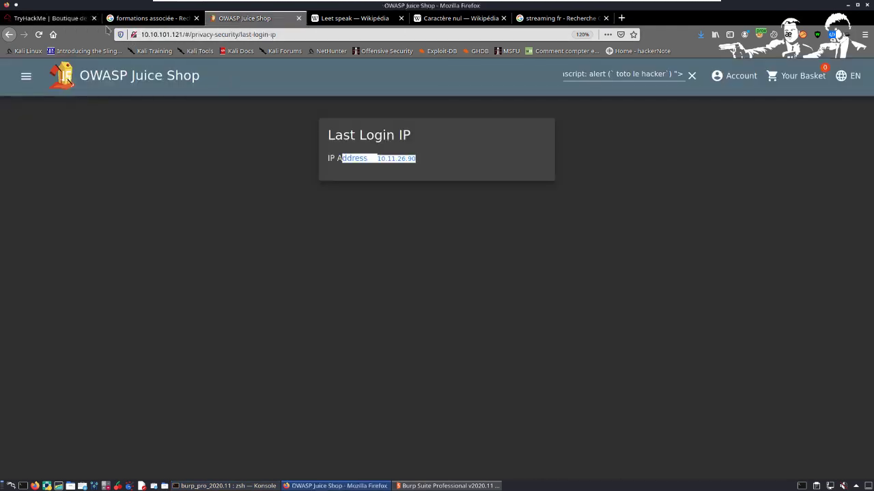
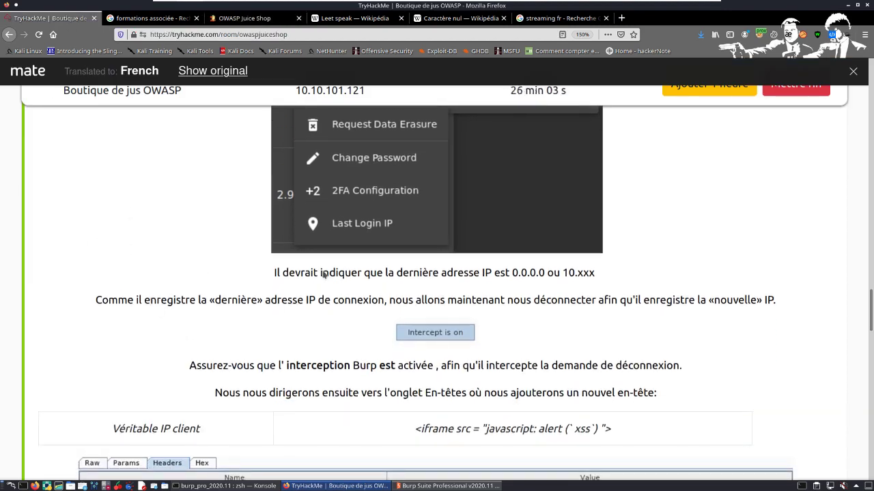
Step: Read the TryHackMe Question 2 instructions on logging out, intercepting the logout request in Burp and adding a new header
left_click_drag(190, 301, 464, 303)
left_click(516, 294)
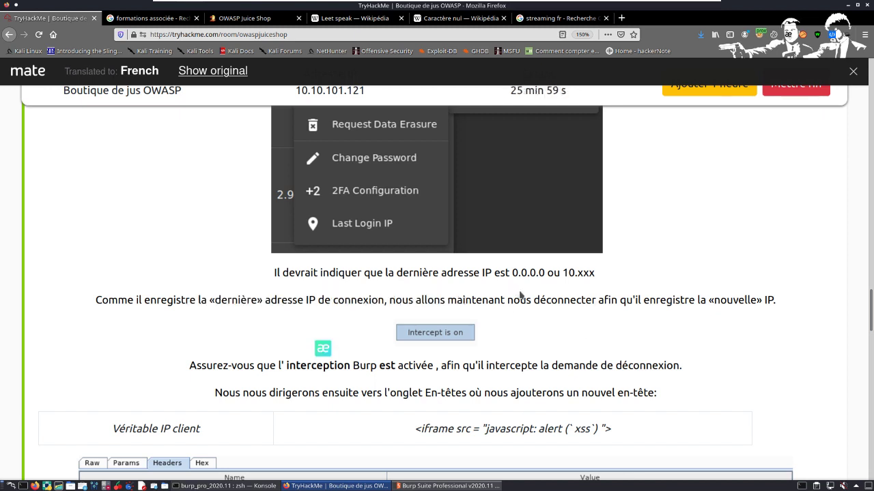
triple_click(737, 301)
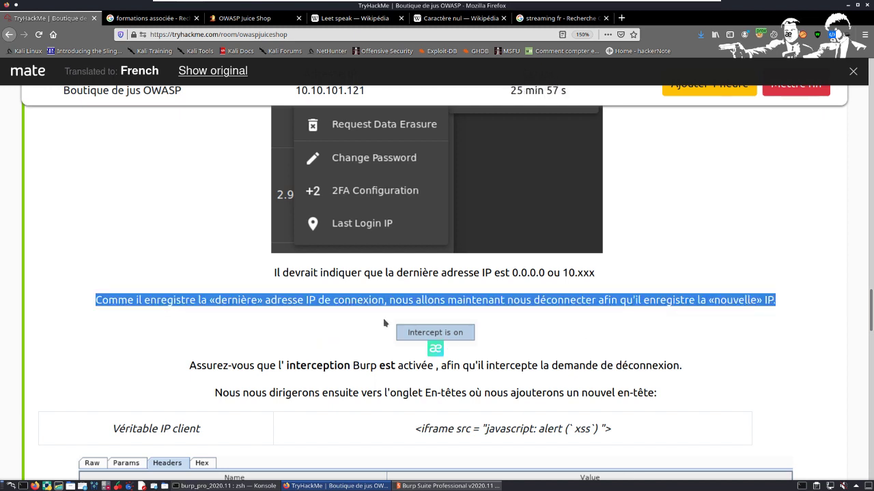
scroll(423, 308, "down", 3)
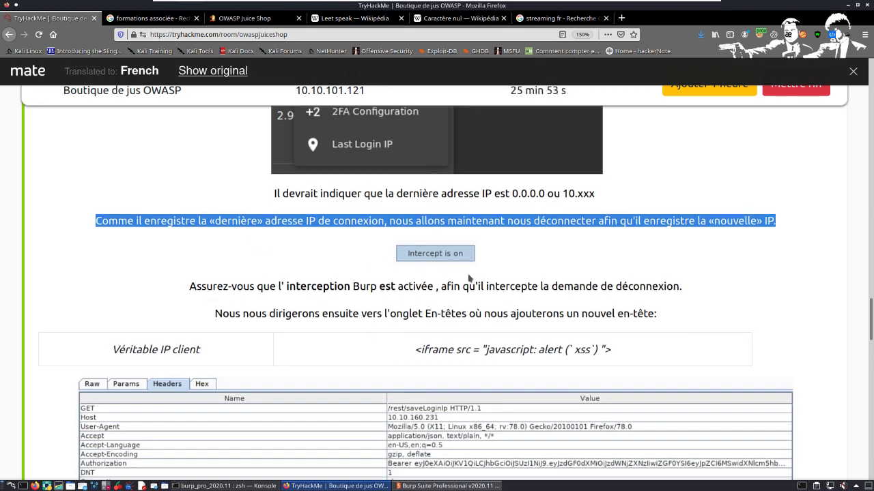
left_click_drag(455, 286, 664, 292)
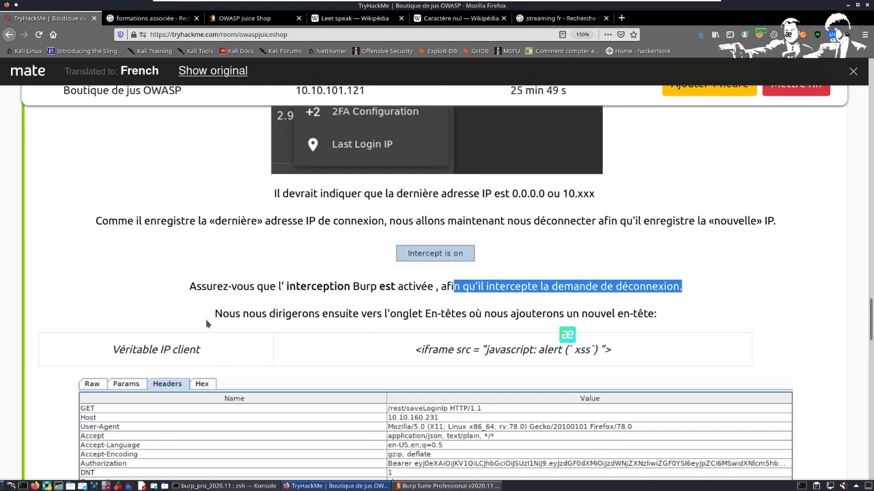
left_click_drag(207, 323, 513, 321)
triple_click(626, 308)
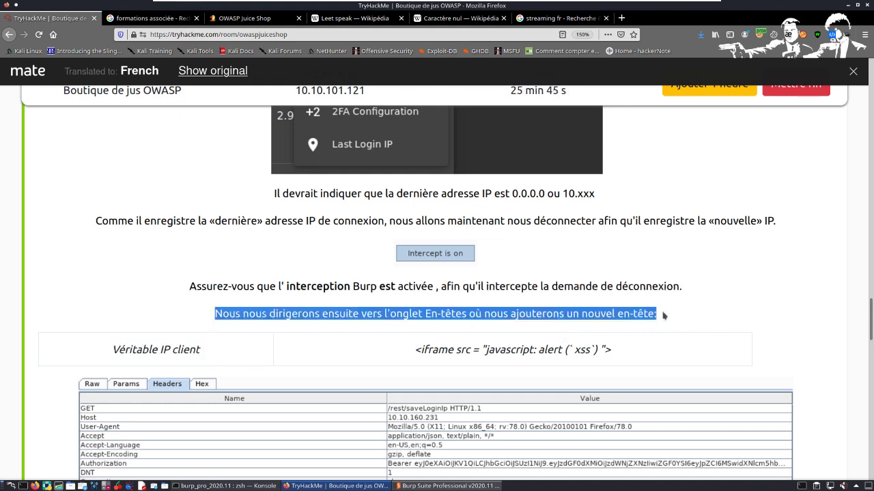
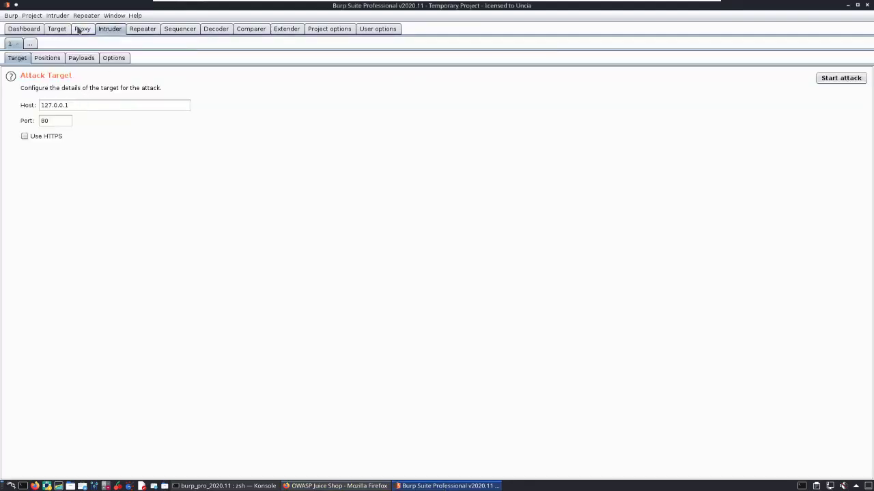
Step: Bring up Burp's Proxy intercept view and toggle request interception, leaving it off
left_click(81, 30)
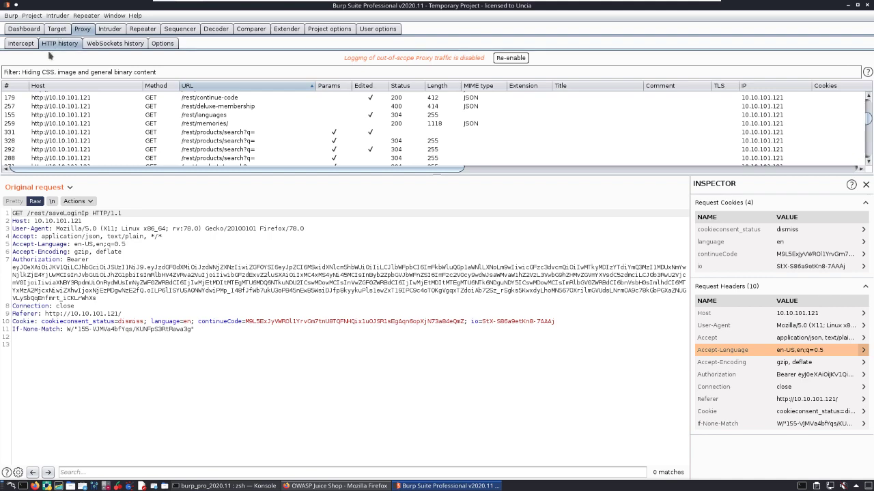
left_click(20, 43)
left_click(146, 89)
left_click(147, 88)
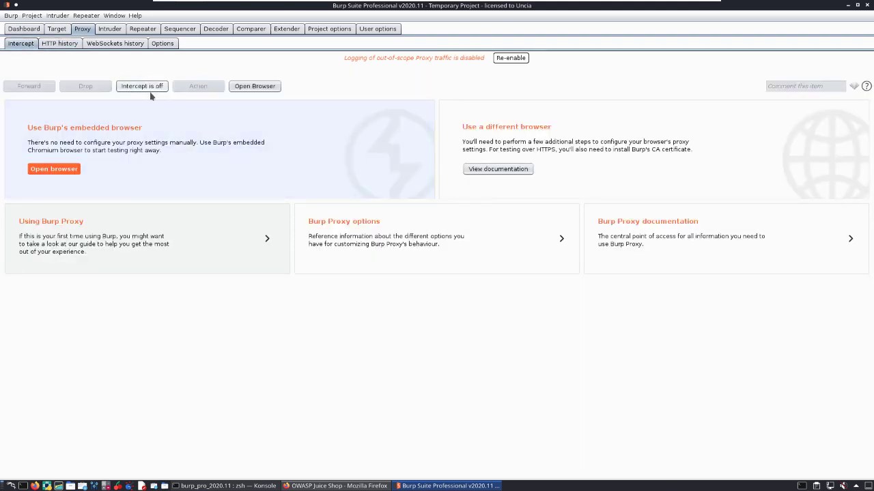
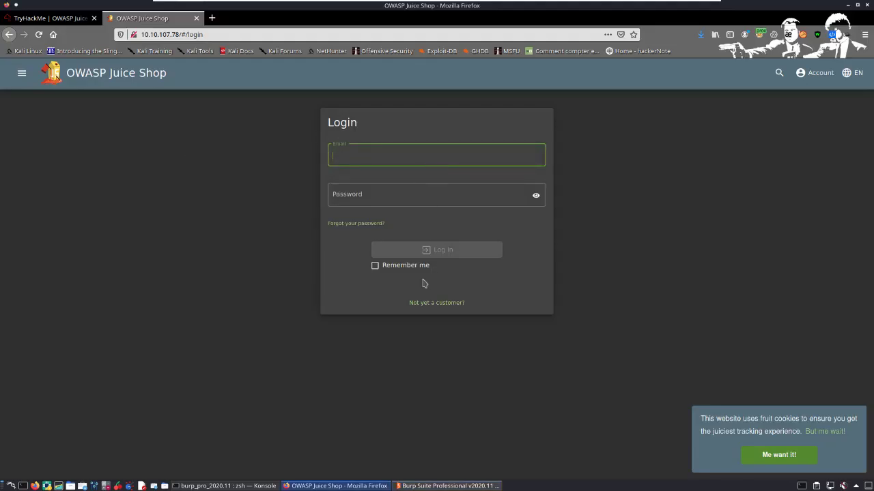
Step: Open the new-customer registration form and fill in the email, password and repeated password
left_click(428, 312)
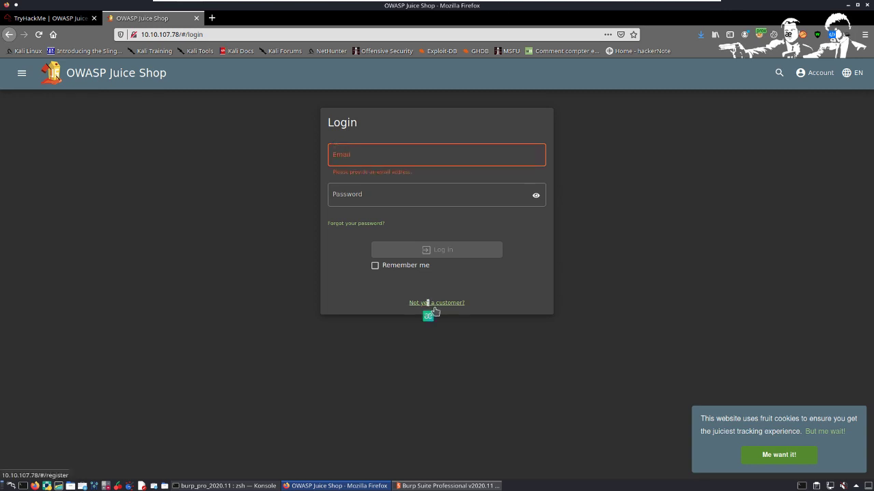
left_click(458, 306)
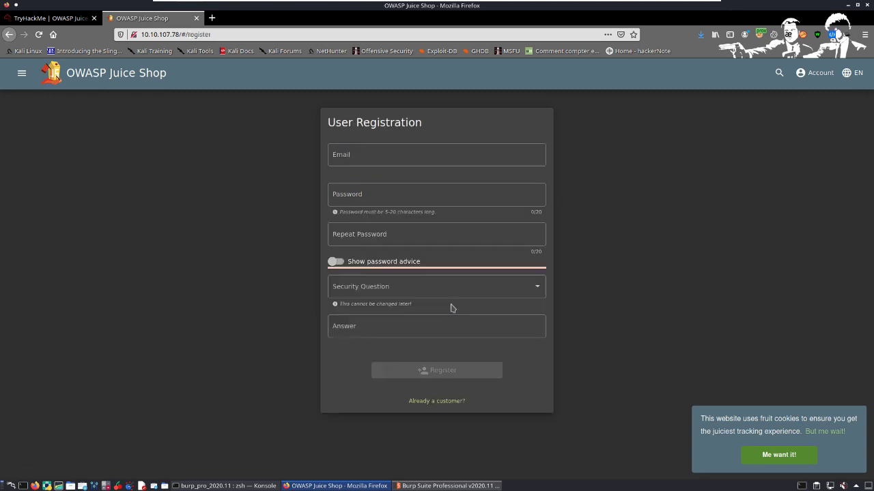
left_click(377, 162)
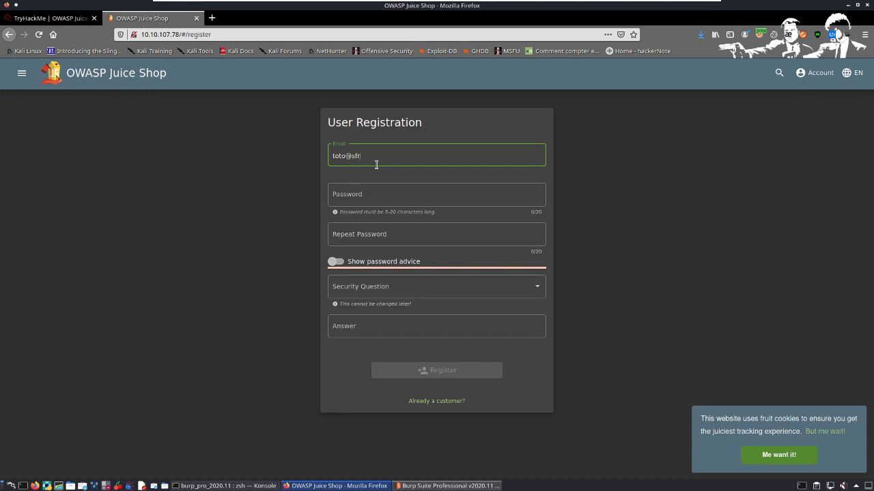
key("Tab")
type("t")
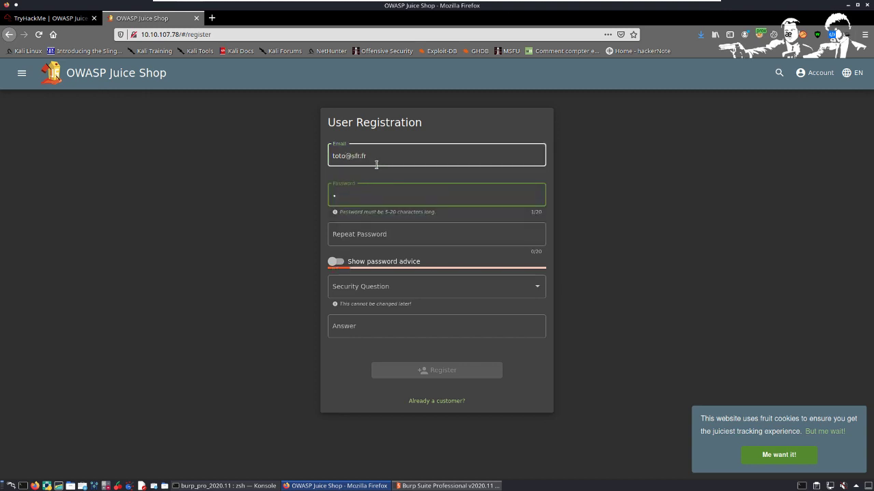
type("oto")
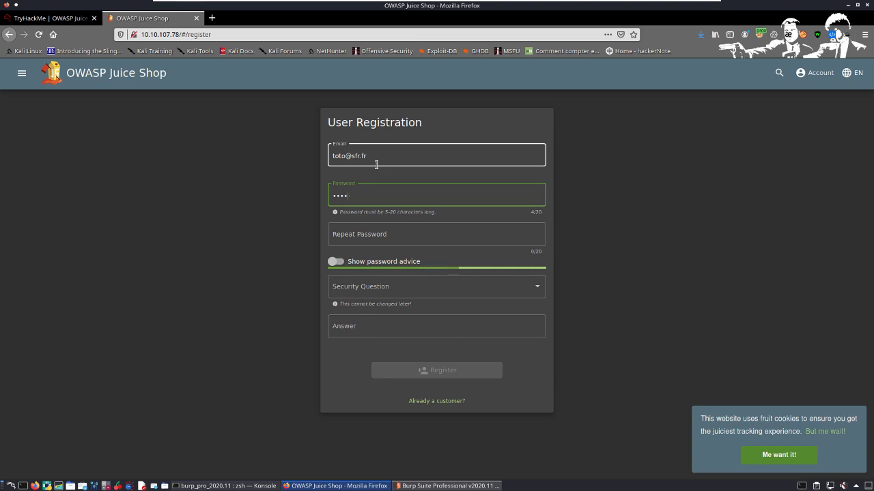
type("1234")
key("Tab")
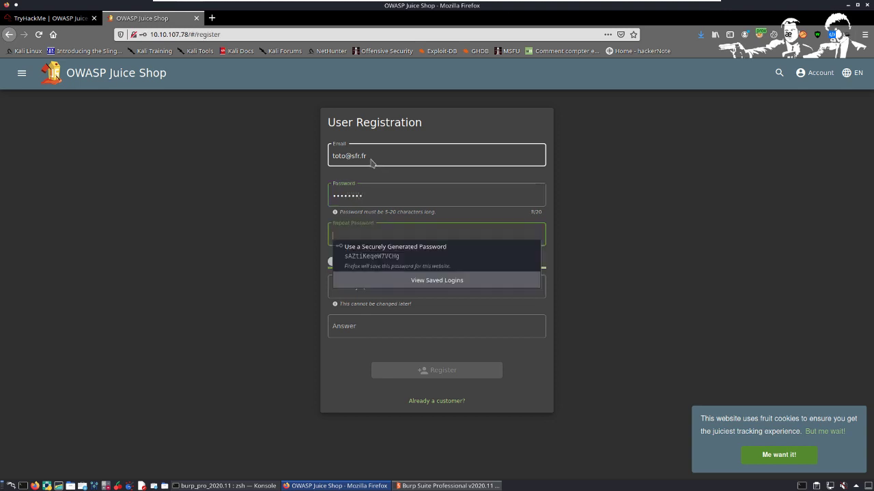
type("t")
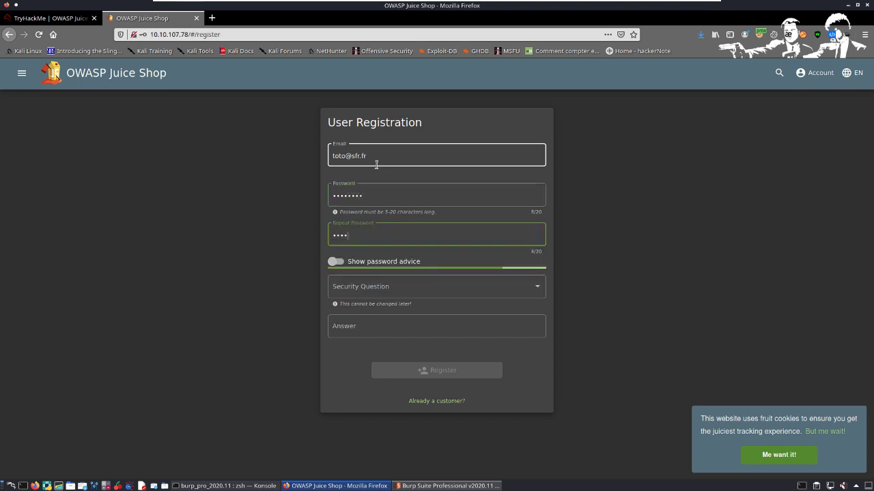
key("Tab")
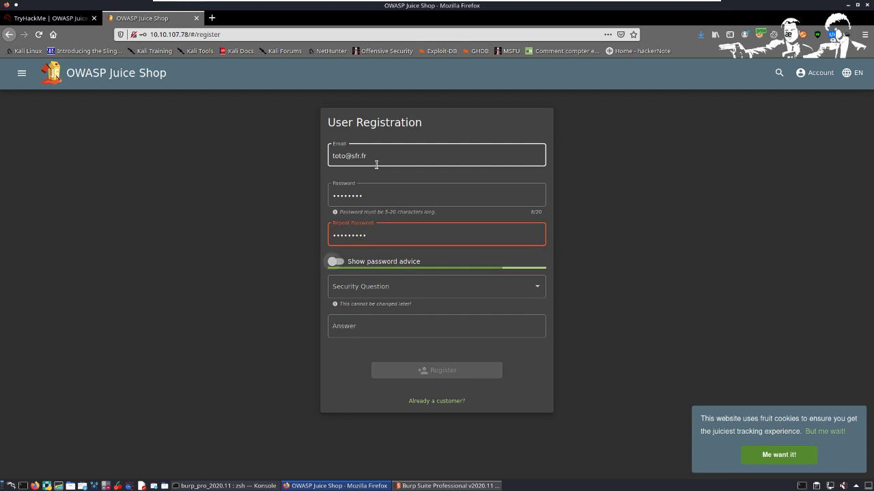
key("Tab")
Step: Choose "Mother's maiden name?" as the security question and enter its answer
left_click(433, 288)
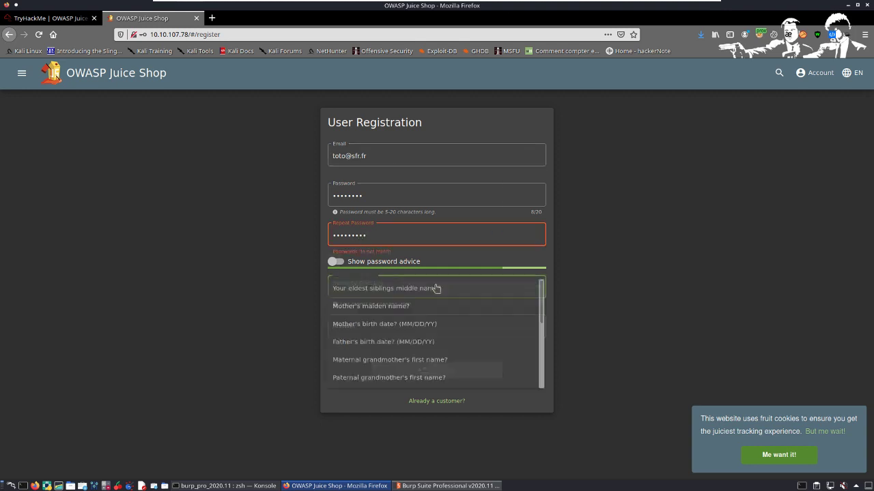
left_click(401, 314)
left_click(399, 333)
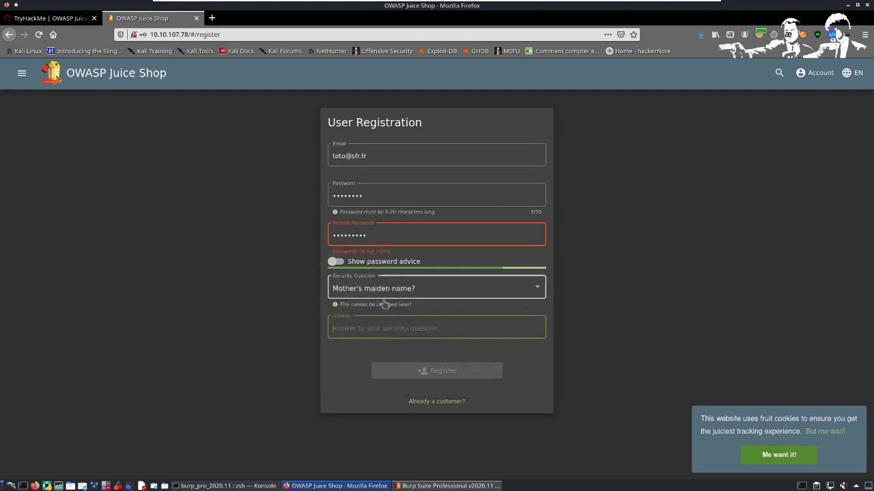
type("henrie")
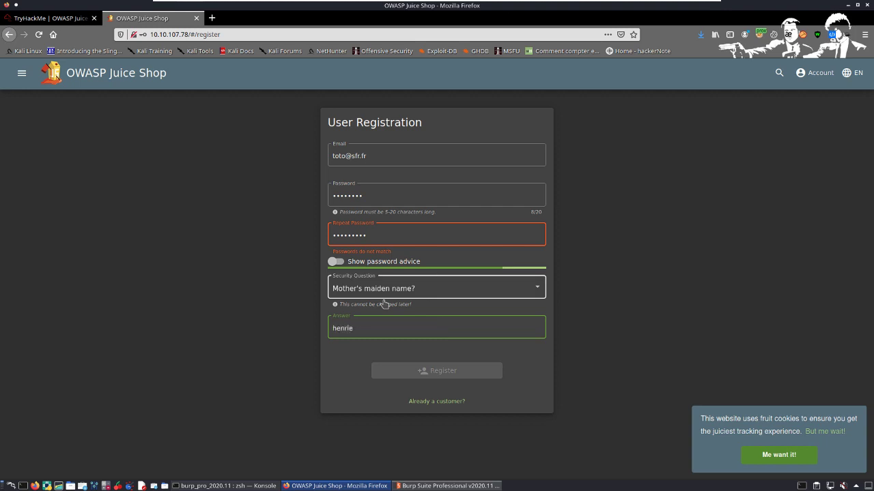
type("tte")
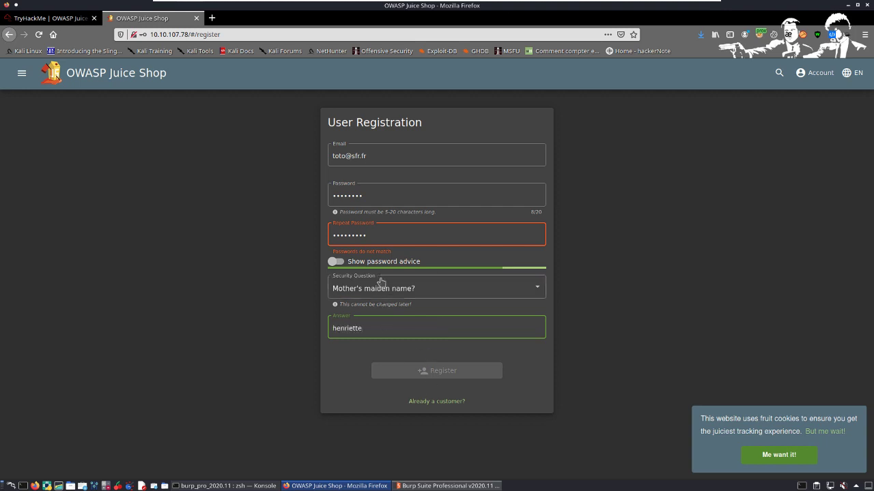
Step: Try to correct the repeated password by clearing it and entering it again
left_click(396, 240)
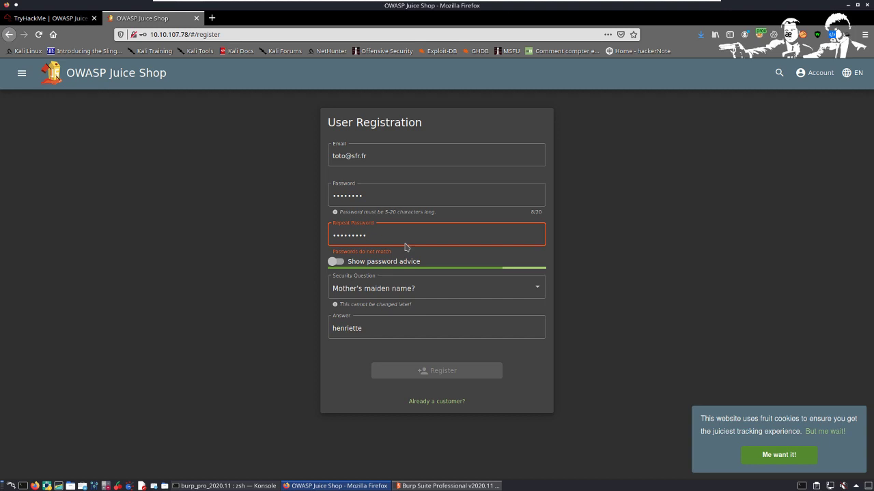
key("BackSpace")
key("BackSpace")
key("BackSpace")
key("BackSpace")
key("BackSpace")
key("BackSpace")
key("BackSpace")
key("BackSpace")
key("BackSpace")
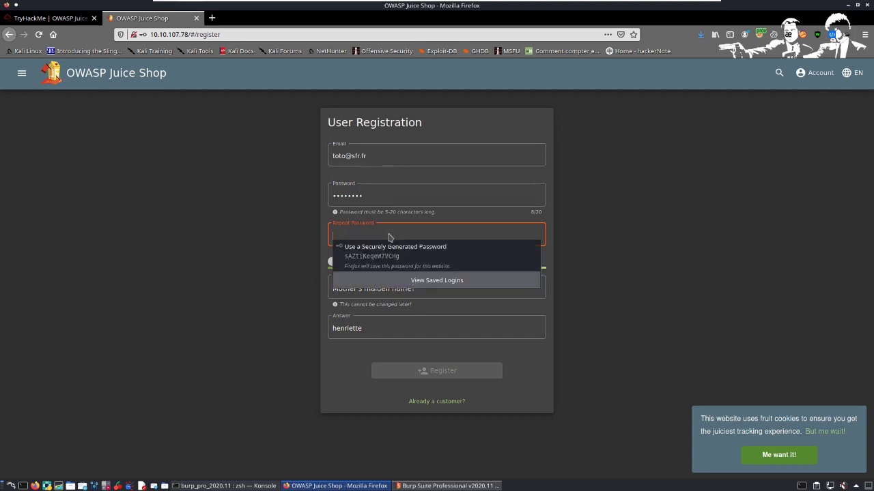
type("a")
key("BackSpace")
key("BackSpace")
type("a")
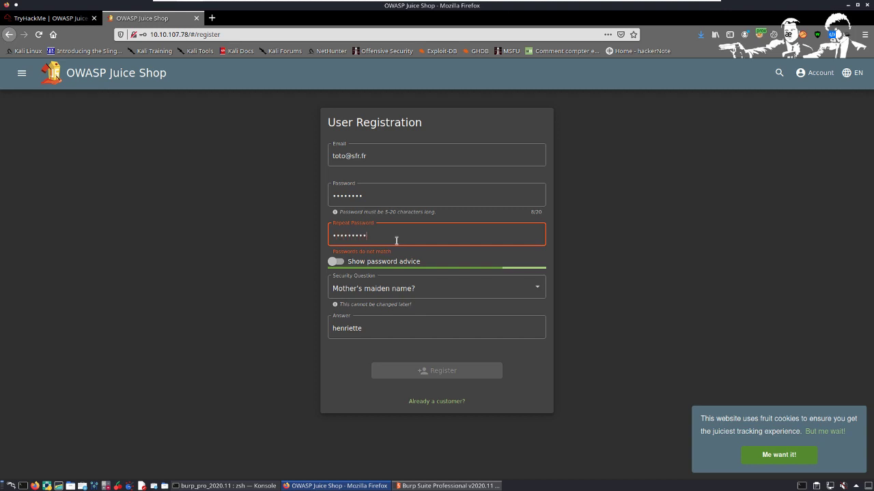
Step: Register the account with a matching password re-entered in both password fields, and save the login in Firefox
left_click(425, 199)
left_click_drag(419, 199, 307, 192)
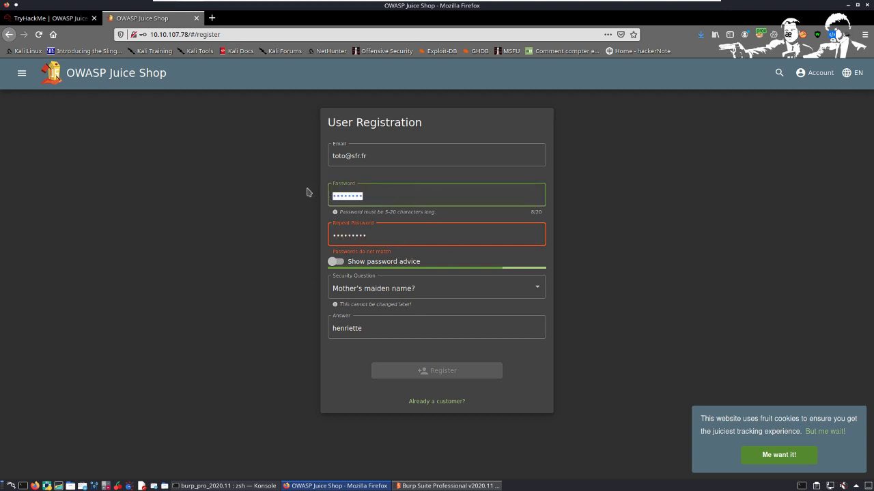
type("12")
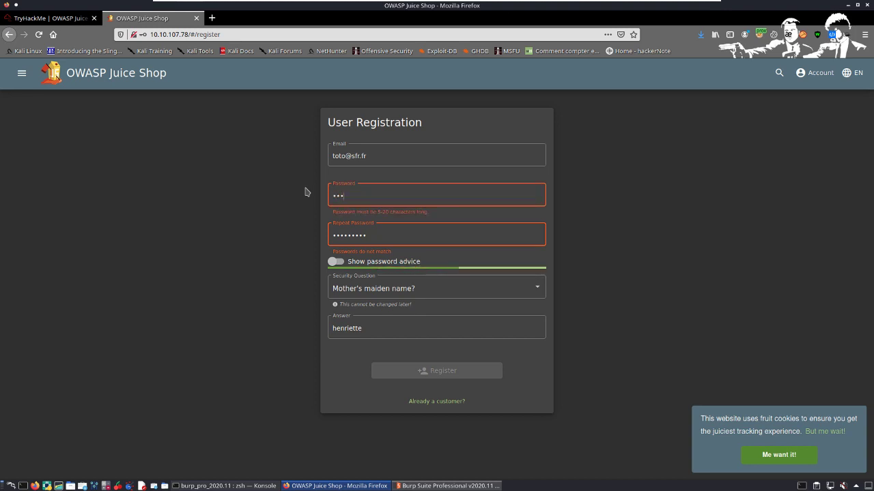
type("5678")
left_click(417, 244)
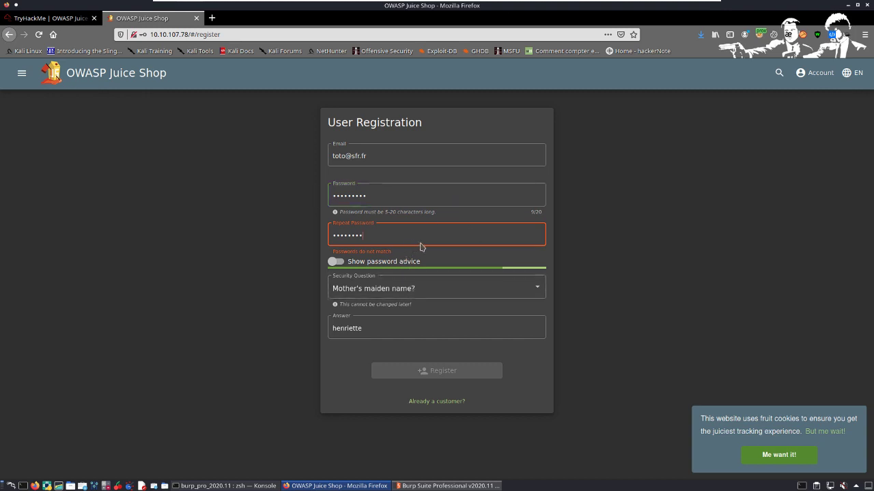
key("BackSpace")
key("BackSpace")
key("BackSpace")
key("BackSpace")
key("BackSpace")
key("BackSpace")
key("BackSpace")
key("BackSpace")
type("••••••")
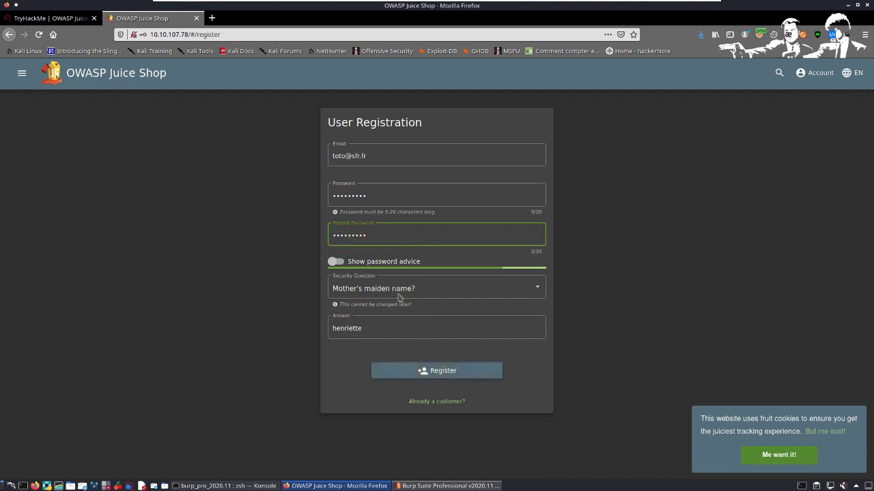
left_click(480, 377)
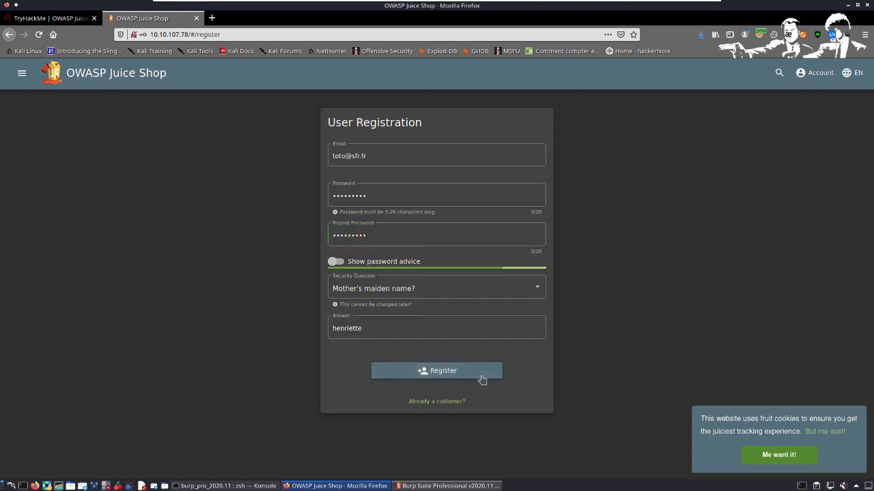
left_click(267, 134)
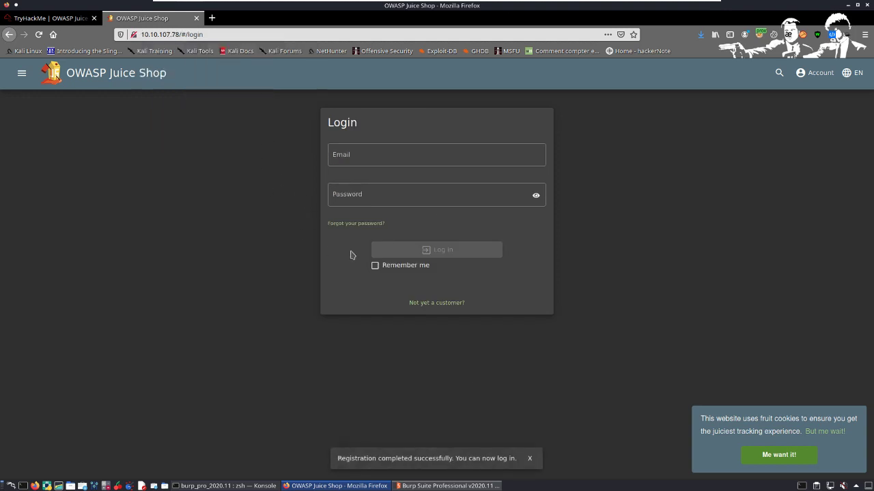
Step: Log in to the Juice Shop with the new account's email and saved password, and accept the cookie notice
left_click(379, 157)
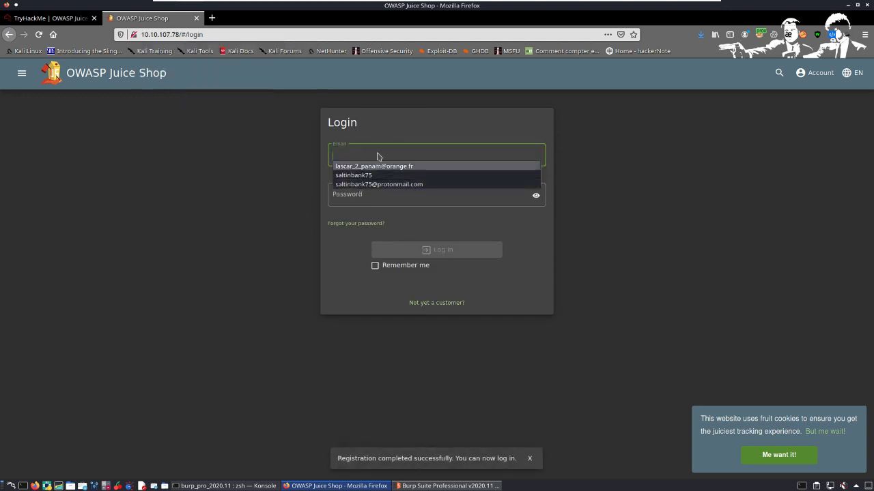
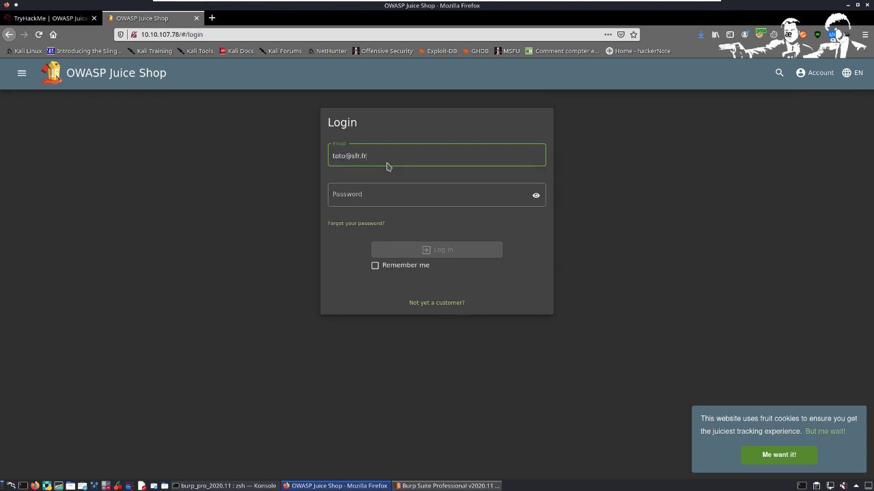
key("Tab")
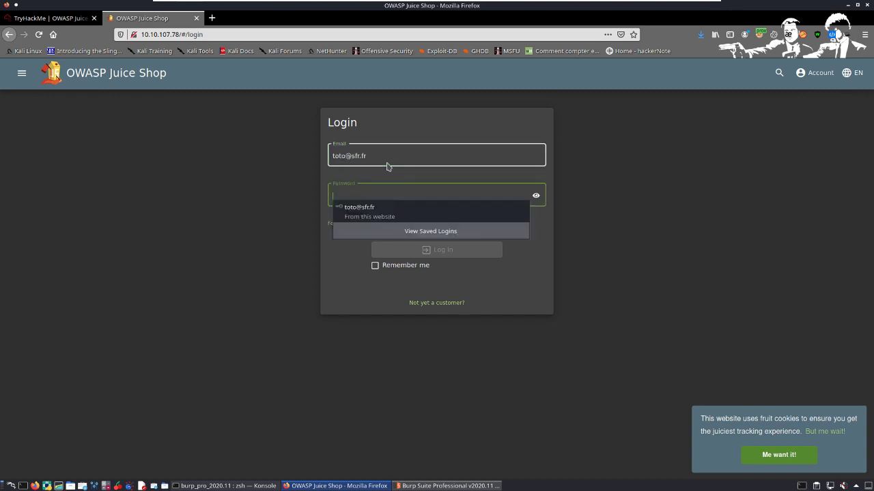
left_click(420, 213)
left_click(434, 256)
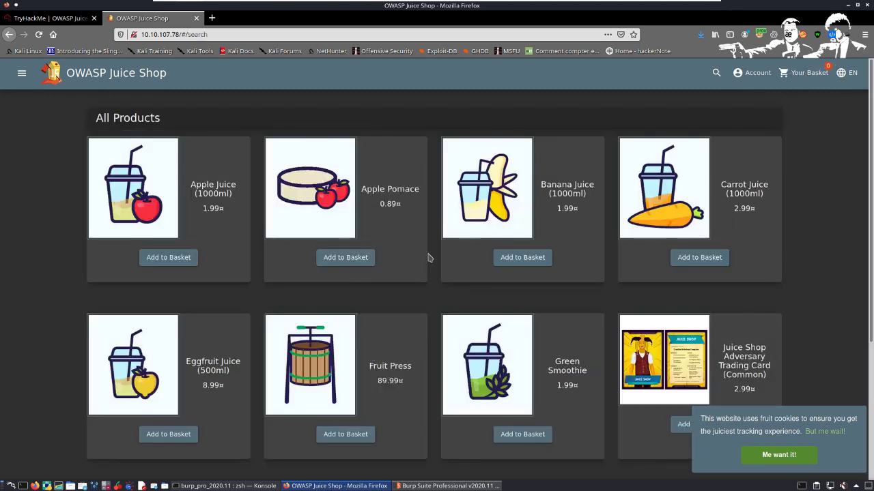
left_click(792, 455)
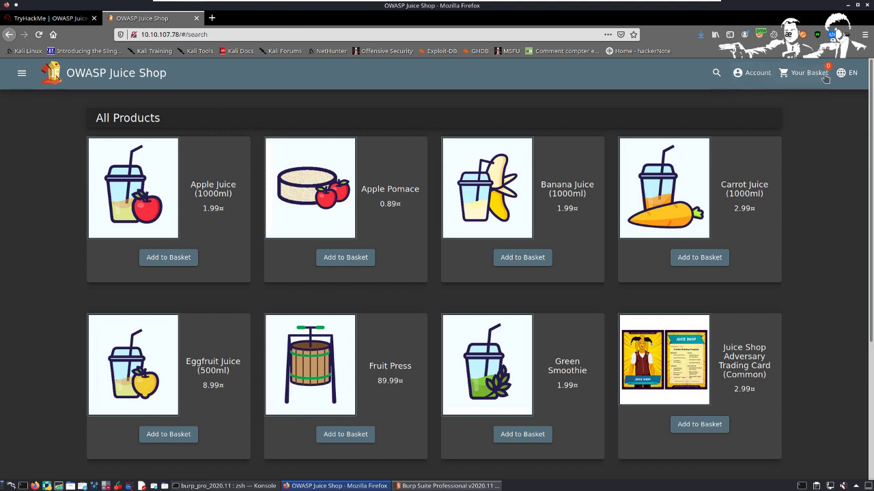
Step: Open the shop's account options and turn on request interception in Burp's Proxy, returning to Firefox to show the TryHackMe room page
left_click(762, 79)
key("alt+Tab")
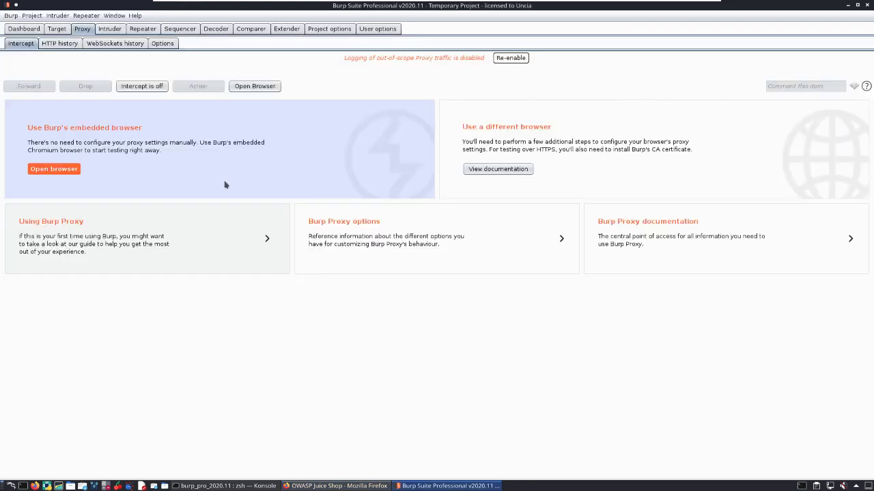
left_click(137, 88)
key("alt+Tab")
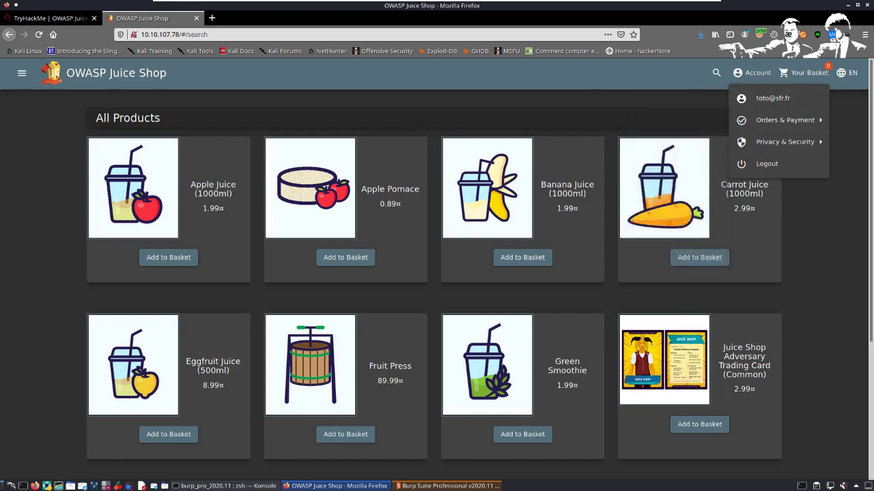
left_click(45, 19)
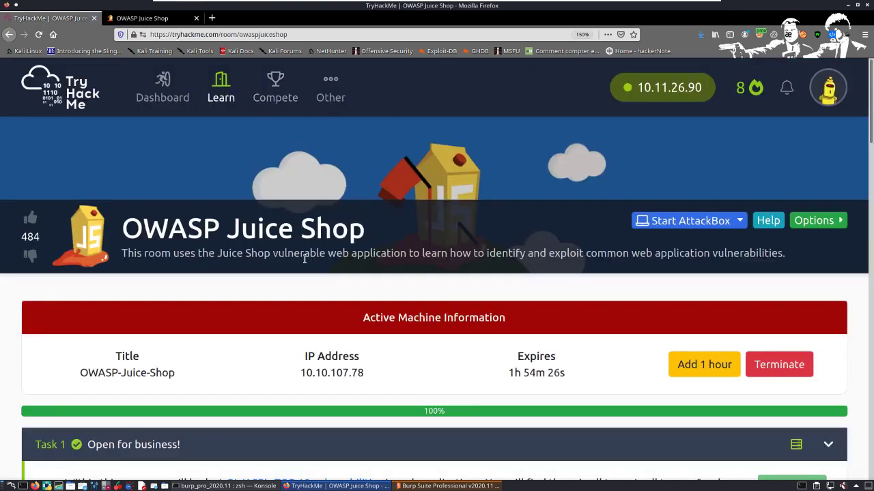
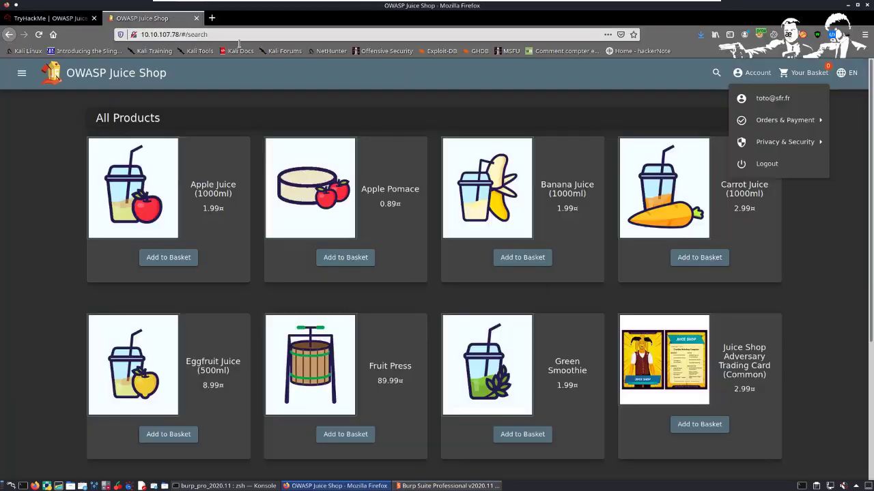
Step: Log out of the Juice Shop account with interception on, and switch to Burp Suite to view the intercepted traffic
left_click(768, 167)
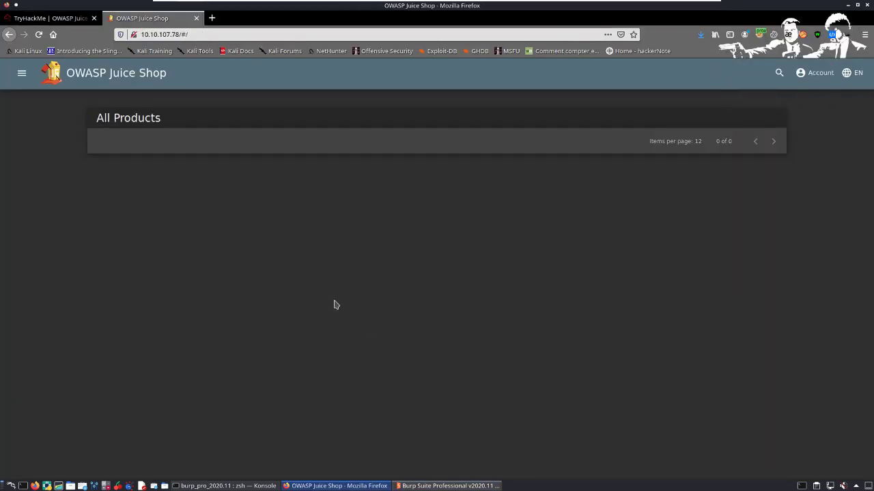
key("alt+Tab")
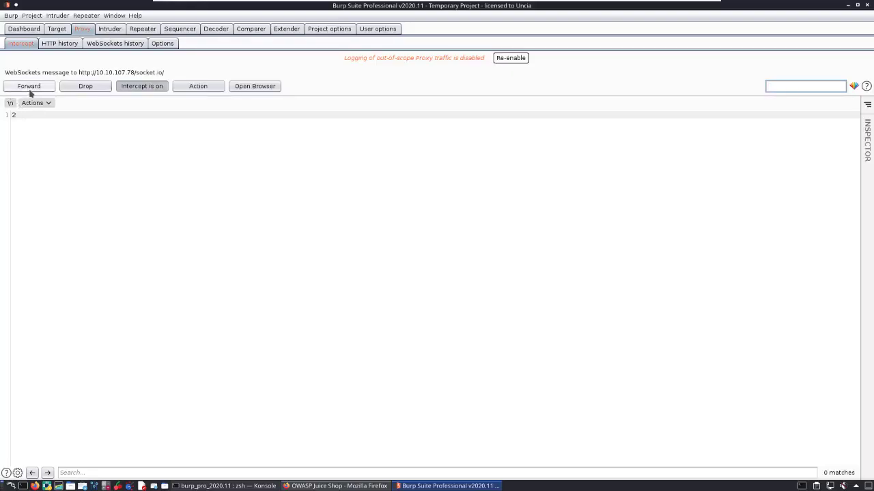
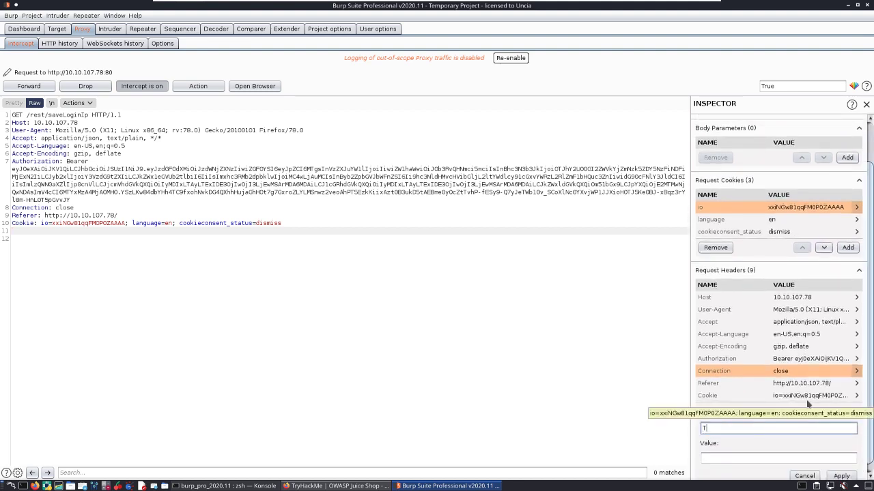
Step: Start adding a new request header to the intercepted /rest/saveLoginIp request, with a name beginning "Tru"
type("Tru")
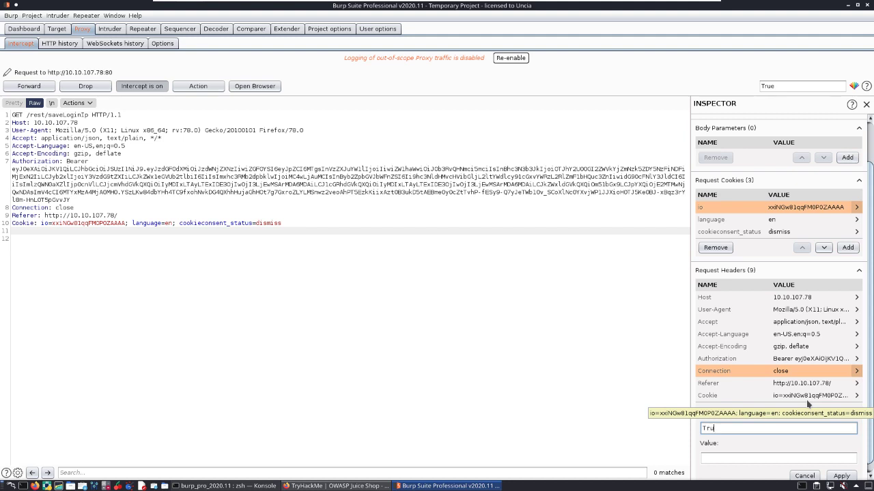
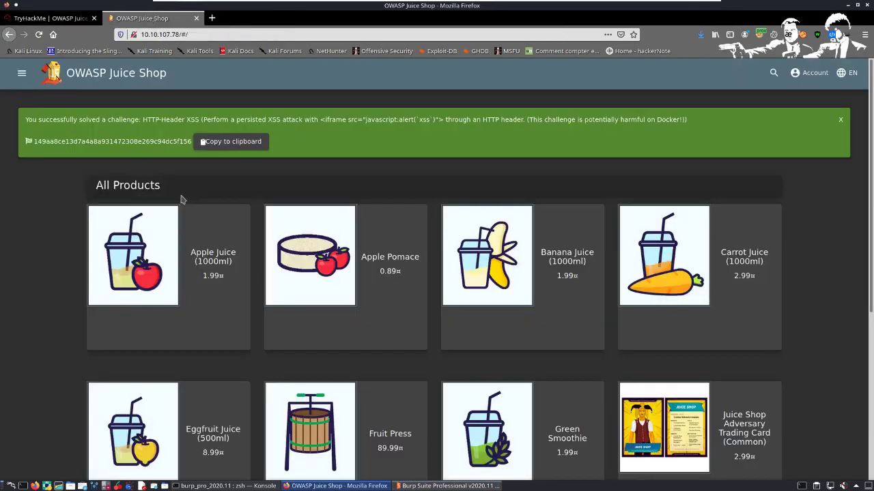
Step: Dismiss the HTTP-Header XSS challenge notification and open the shop's login form at its email field
left_click(841, 119)
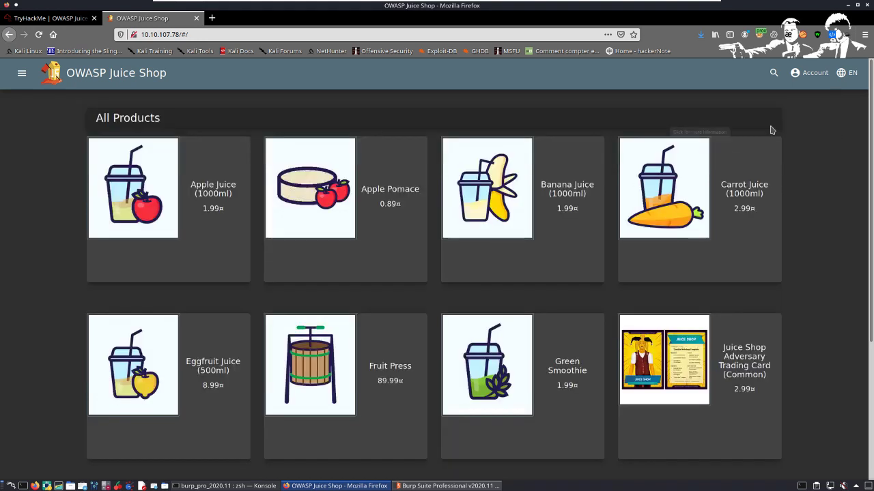
left_click(808, 74)
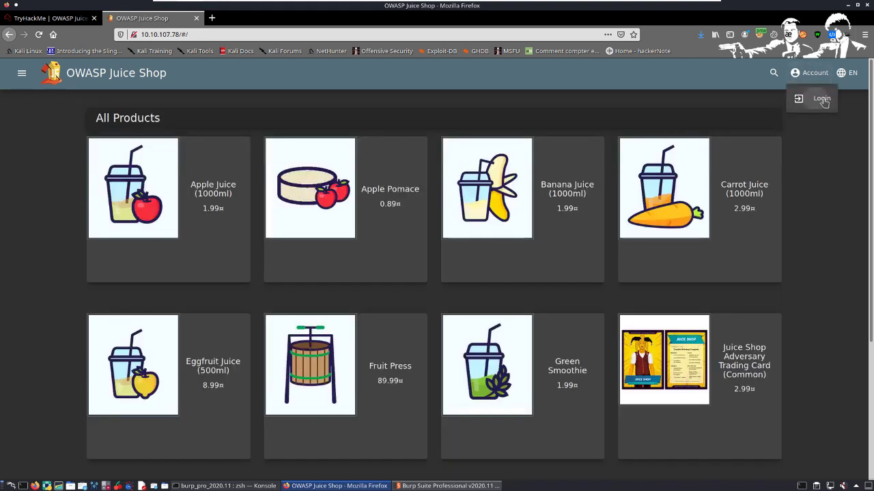
left_click(822, 99)
left_click(397, 161)
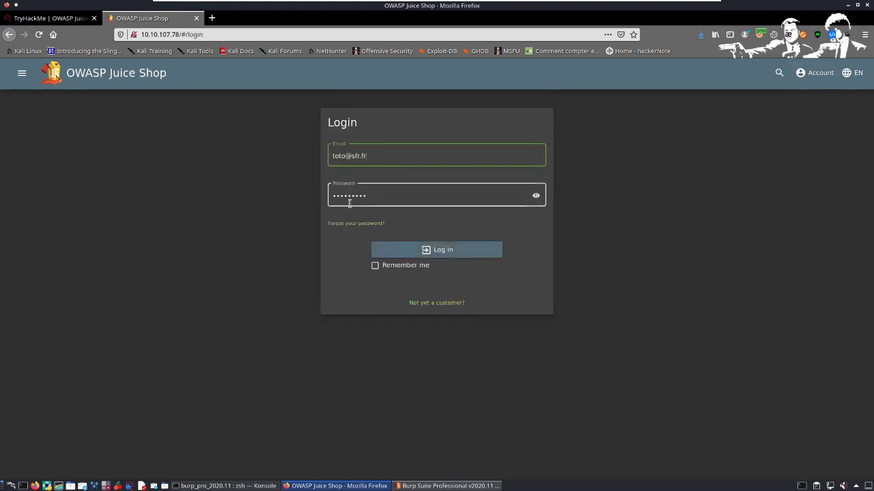
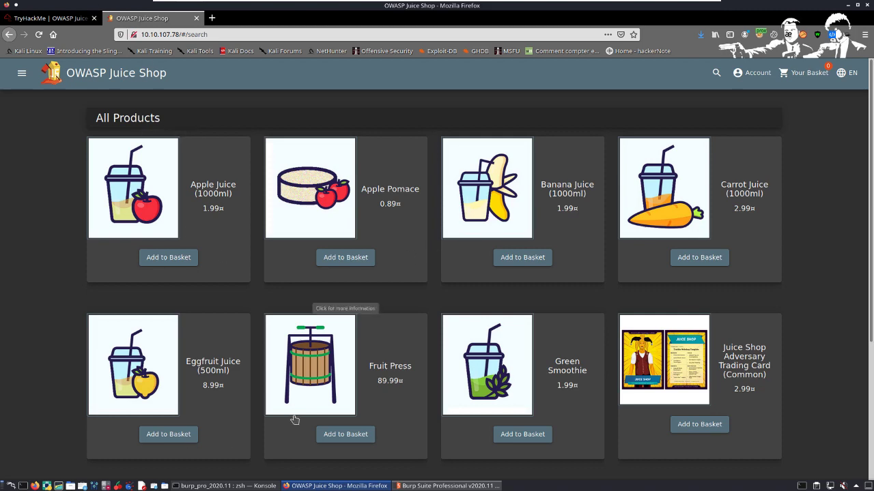
Step: Switch from the shop's product page to Burp Suite, showing the proxy's Intercept view
scroll(295, 420, "down", 3)
scroll(376, 382, "up", 3)
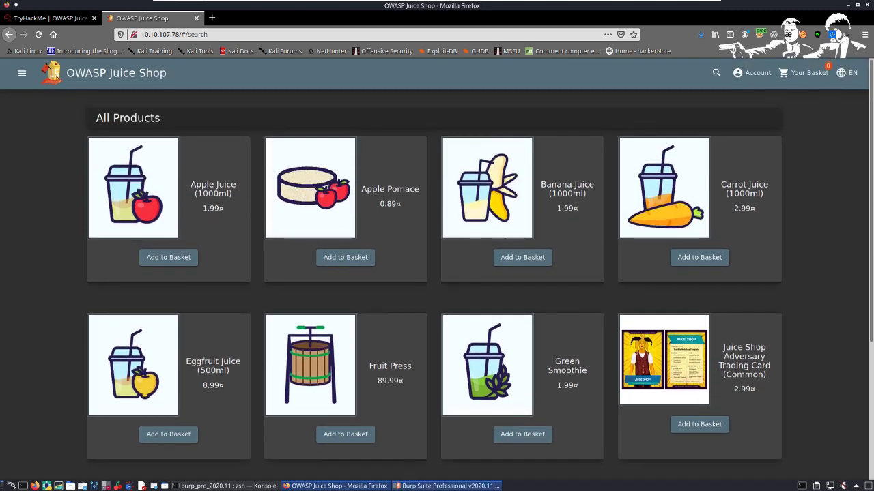
mouse_move(447, 486)
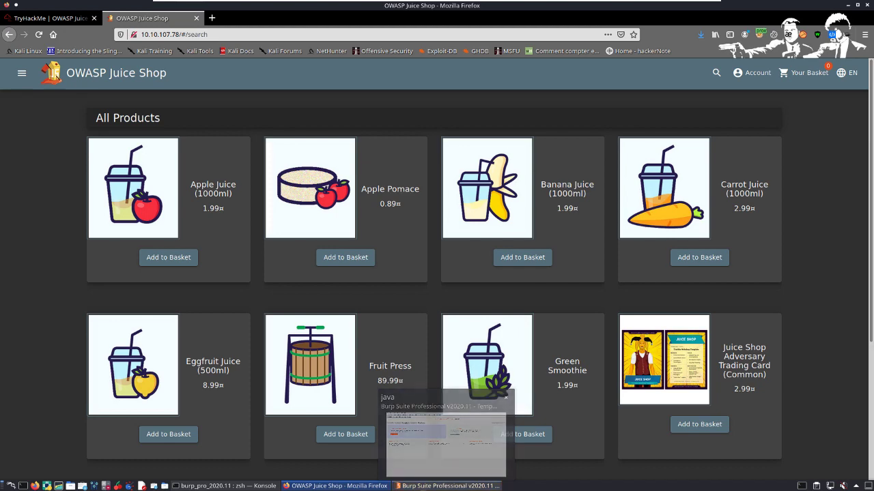
left_click(434, 486)
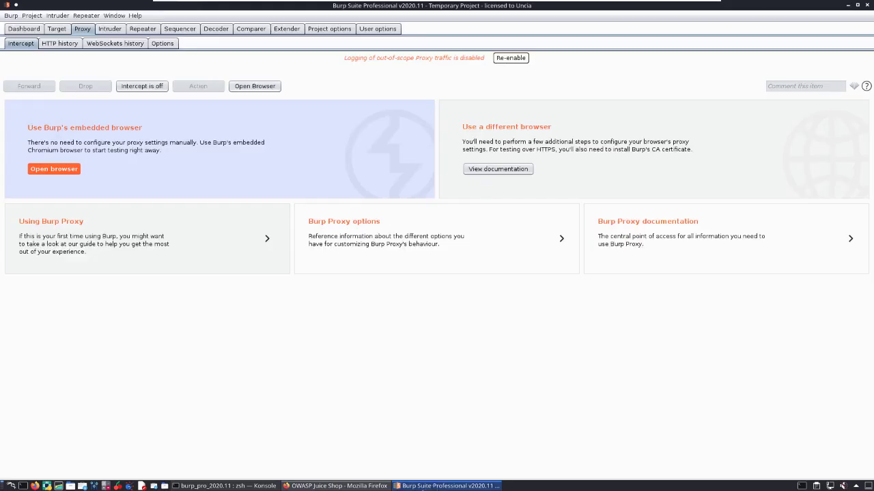
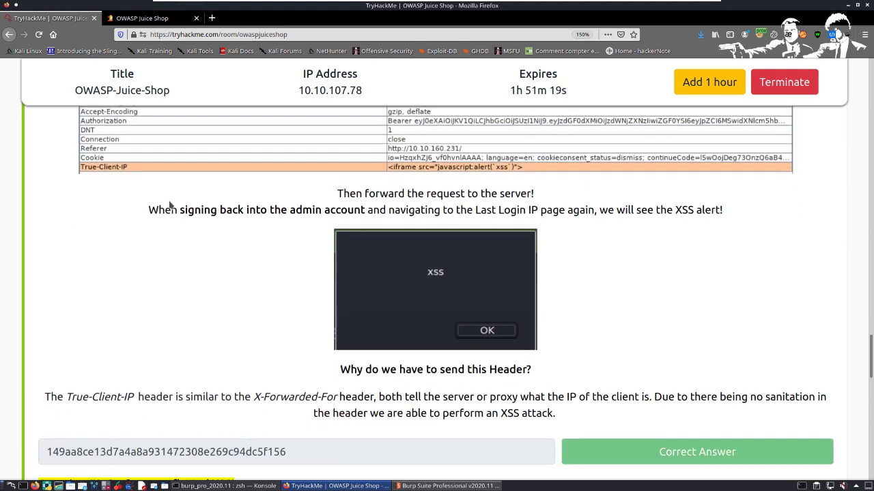
Step: Highlight the room's instructions on forwarding the request and signing back into the admin account to trigger the XSS alert
triple_click(183, 205)
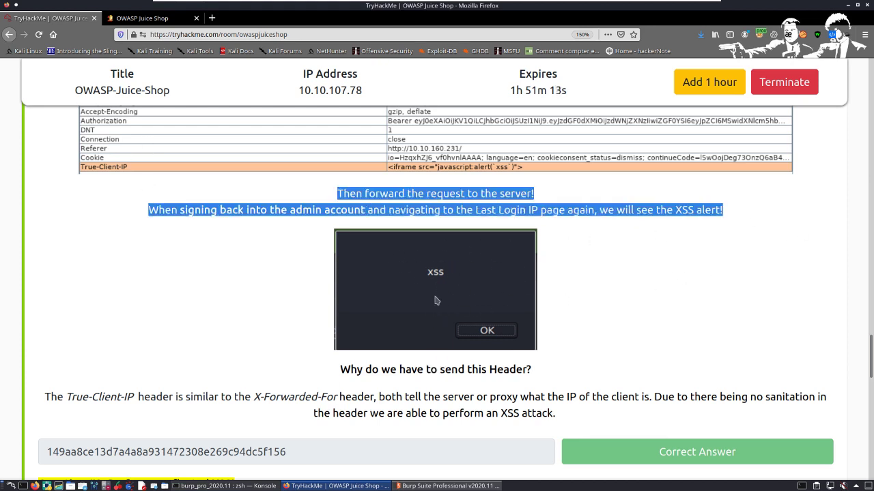
scroll(518, 205, "up", 1)
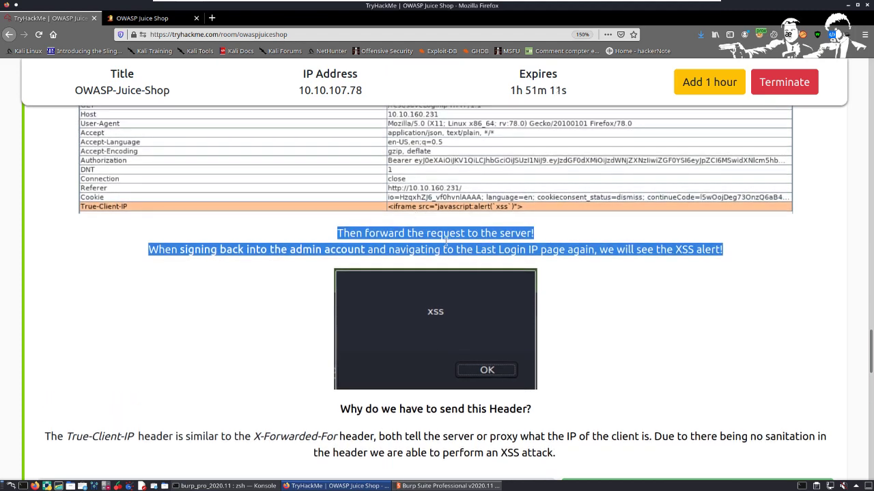
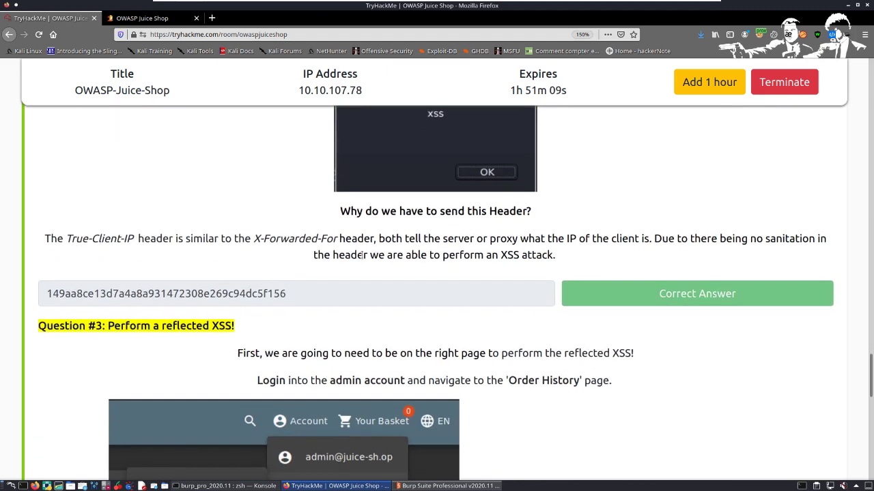
scroll(280, 251, "down", 3)
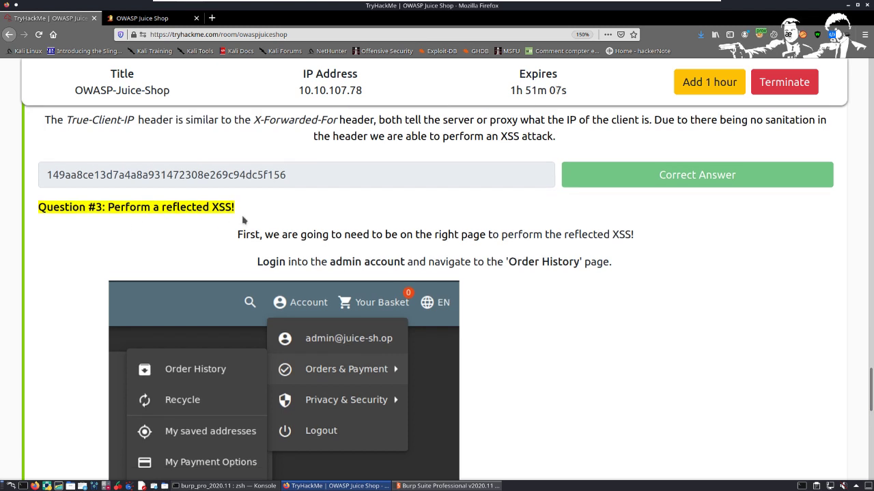
Step: Translate the TryHackMe room page to French at Question #3 on performing a reflected XSS
right_click(287, 225)
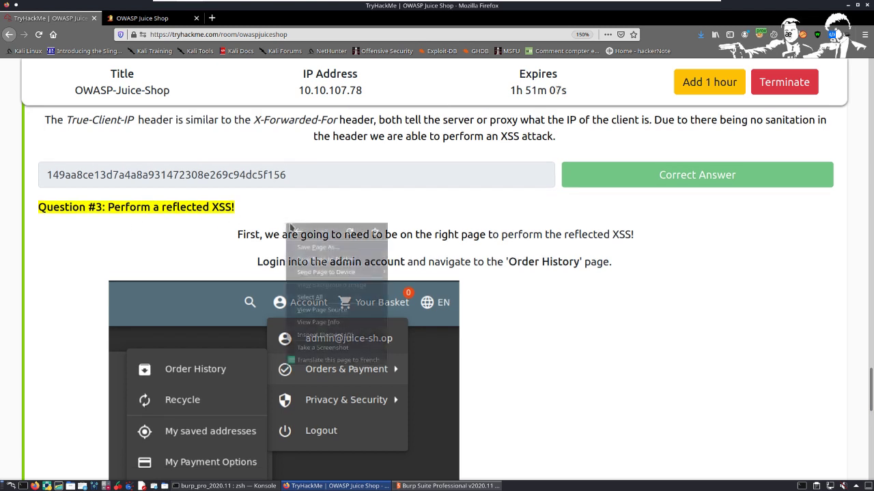
left_click(357, 370)
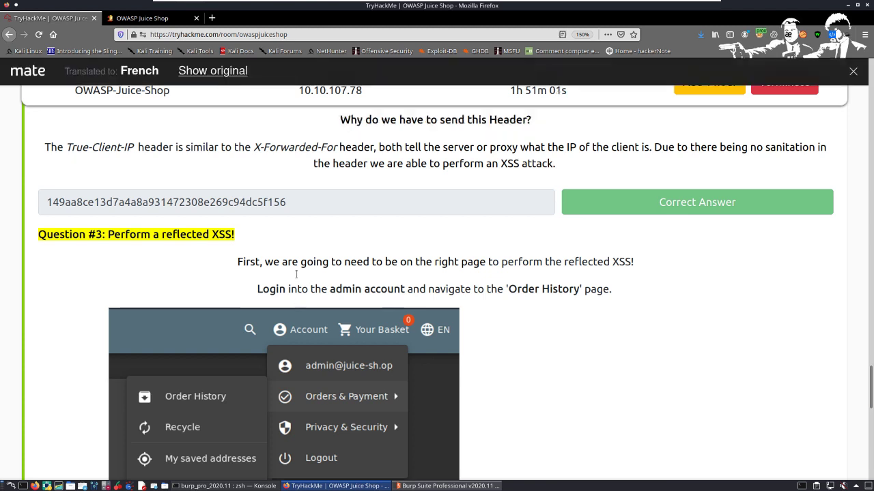
scroll(296, 274, "down", 2)
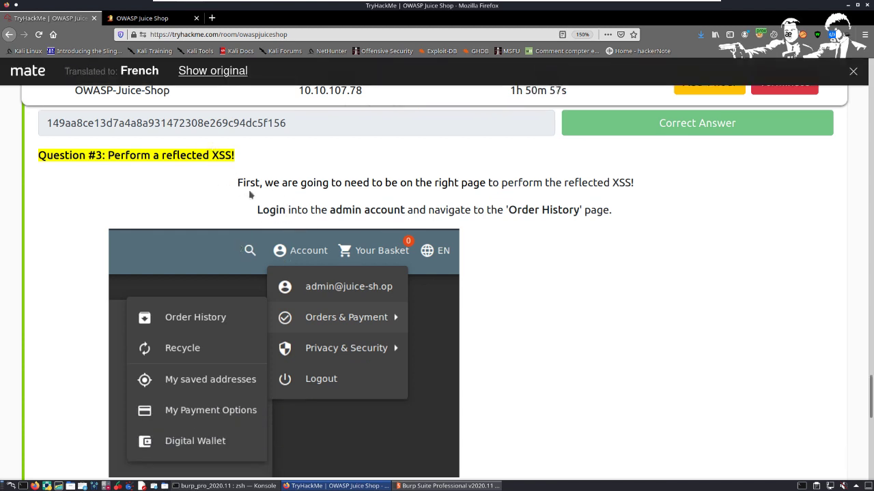
left_click(219, 74)
left_click(205, 73)
Step: Read the translated Question #3 instructions, from signing in as administrator through placing the iframe XSS payload in the track-result URL
left_click_drag(213, 192, 723, 217)
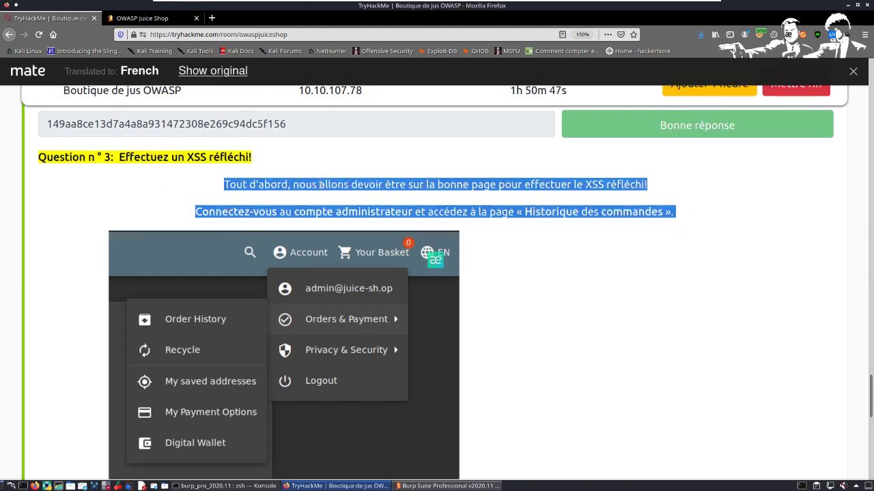
left_click(319, 185)
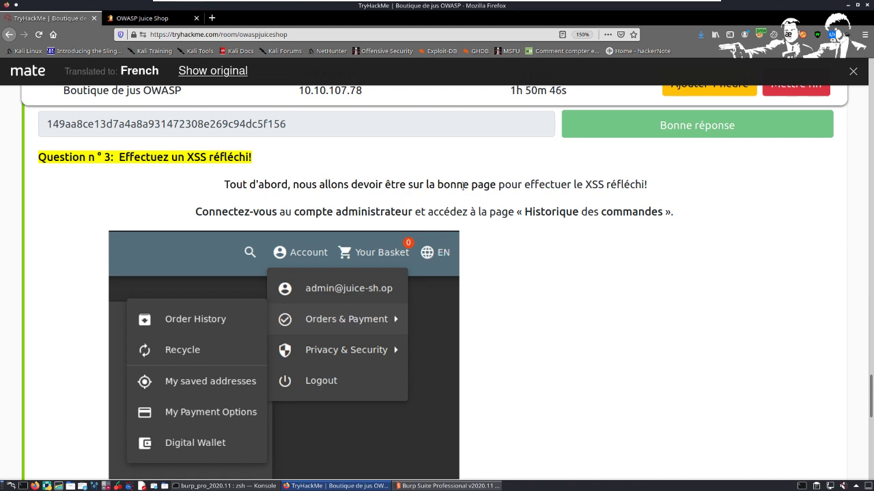
scroll(463, 185, "down", 1)
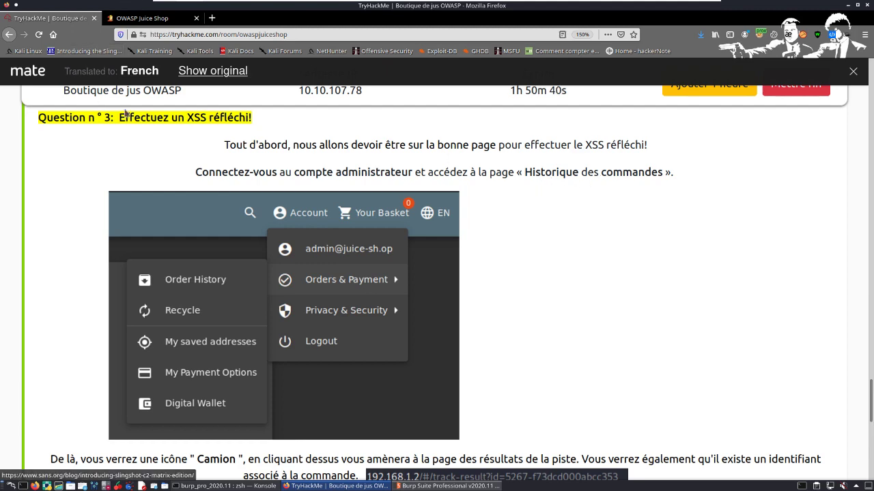
scroll(161, 112, "down", 6)
scroll(171, 131, "up", 7)
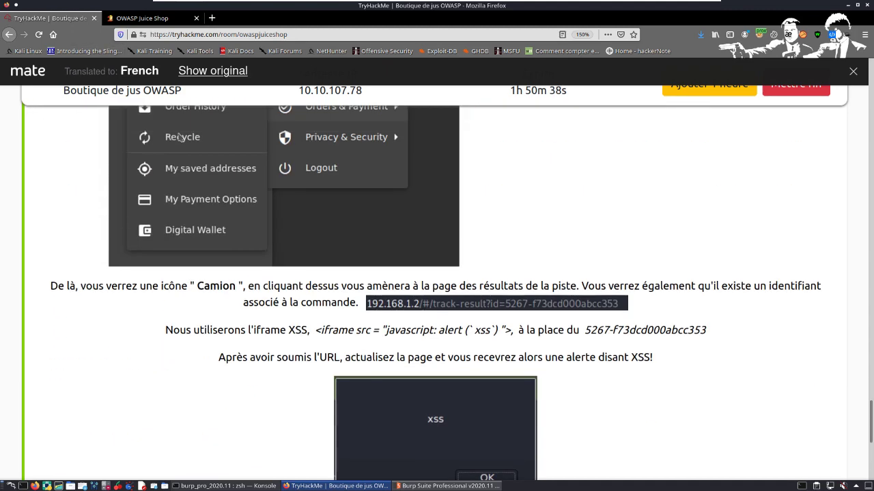
Step: Switch to the OWASP Juice Shop page and log out of the current account
left_click(147, 23)
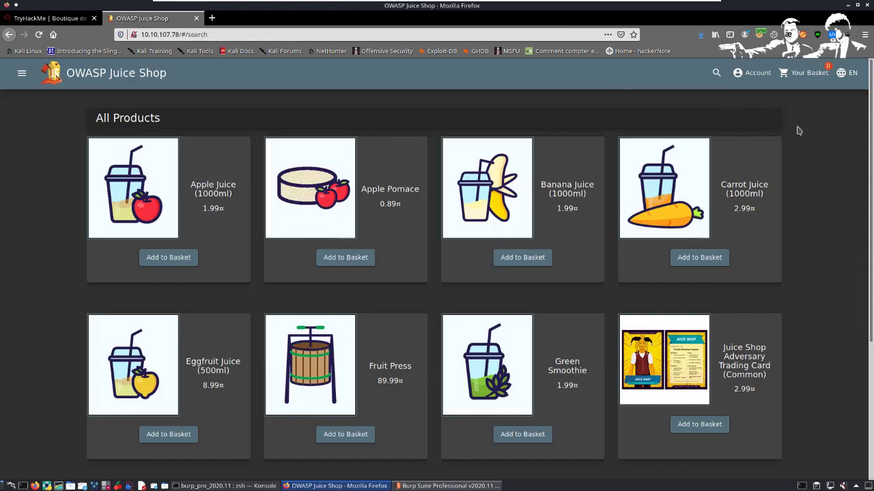
left_click(754, 73)
left_click(767, 164)
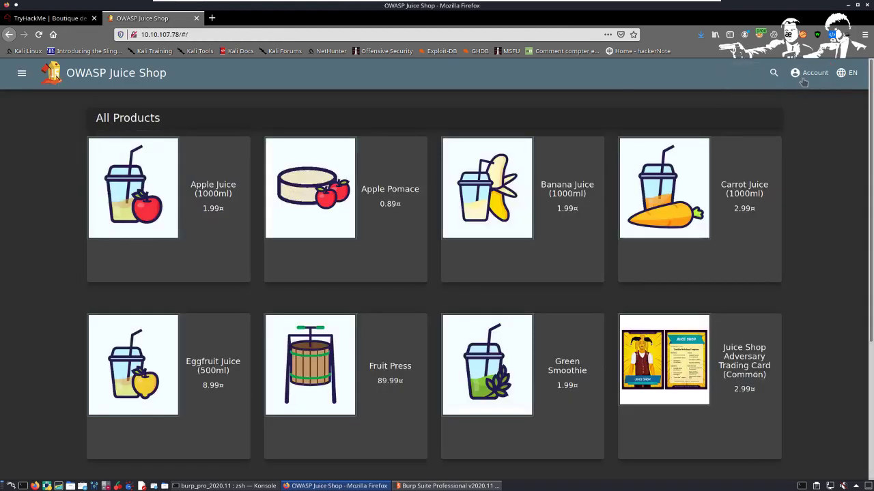
Step: Open the Juice Shop login form and replace the prefilled e-mail with the admin account's e-mail
left_click(810, 73)
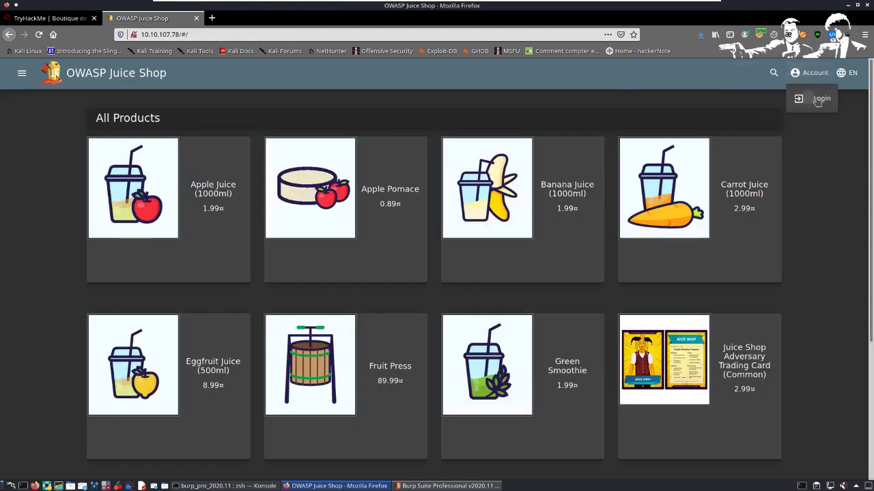
left_click(812, 99)
left_click(415, 162)
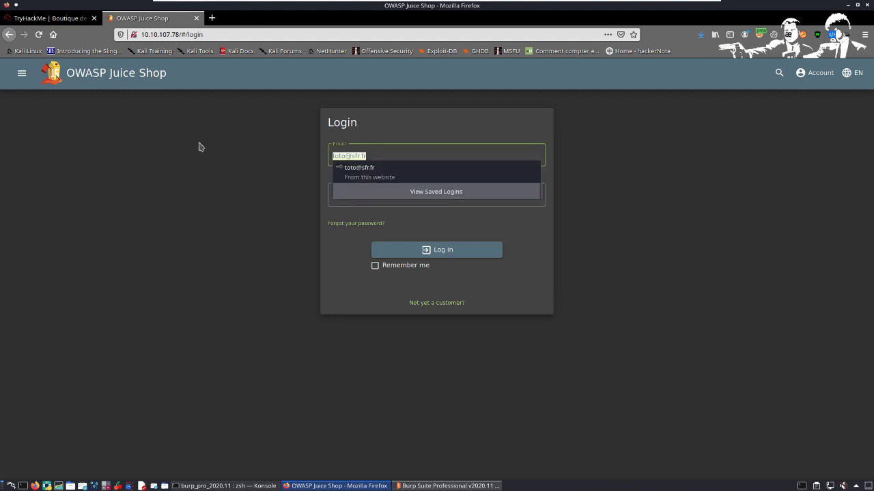
key("BackSpace")
type("add")
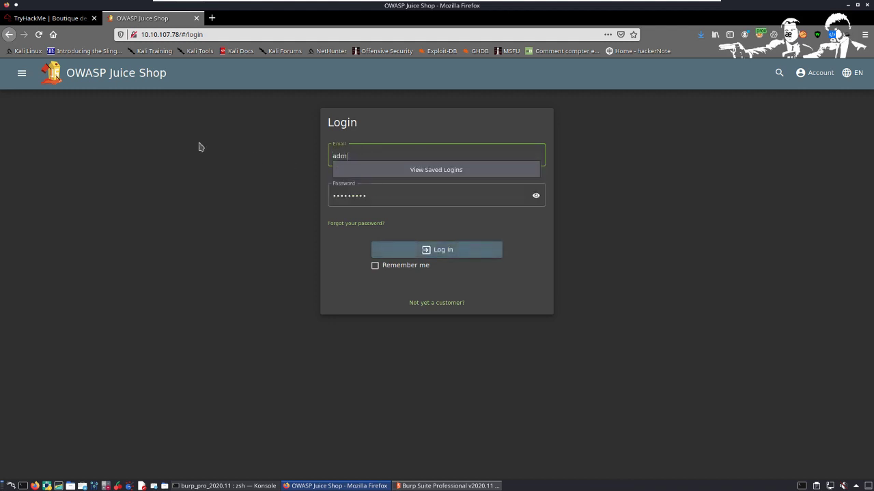
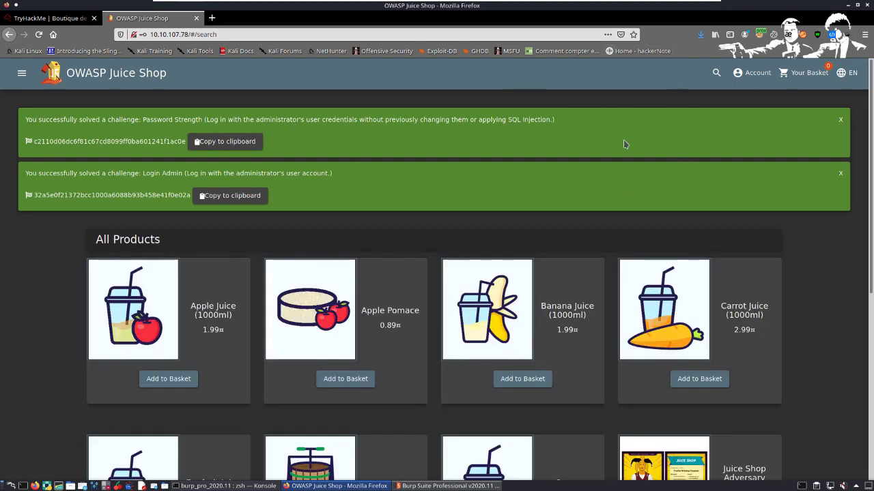
Step: Open the admin account's shopping basket in Juice Shop and switch to Burp Suite
left_click(804, 73)
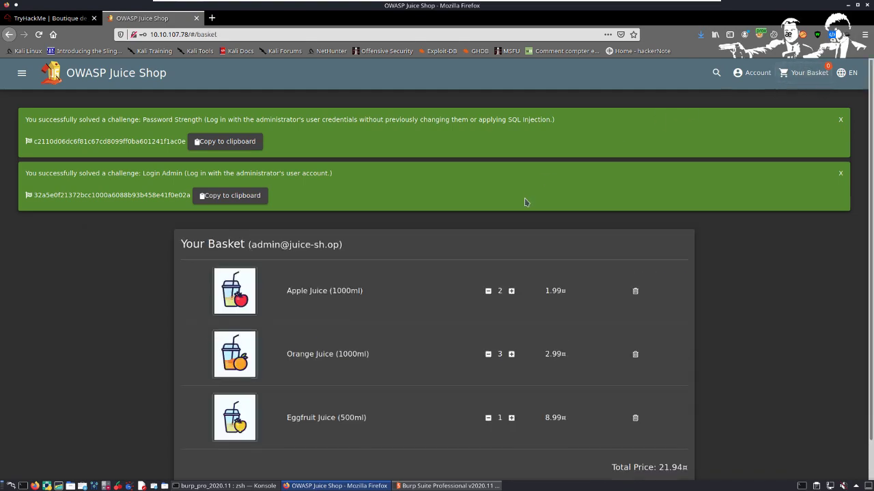
key("alt+Tab")
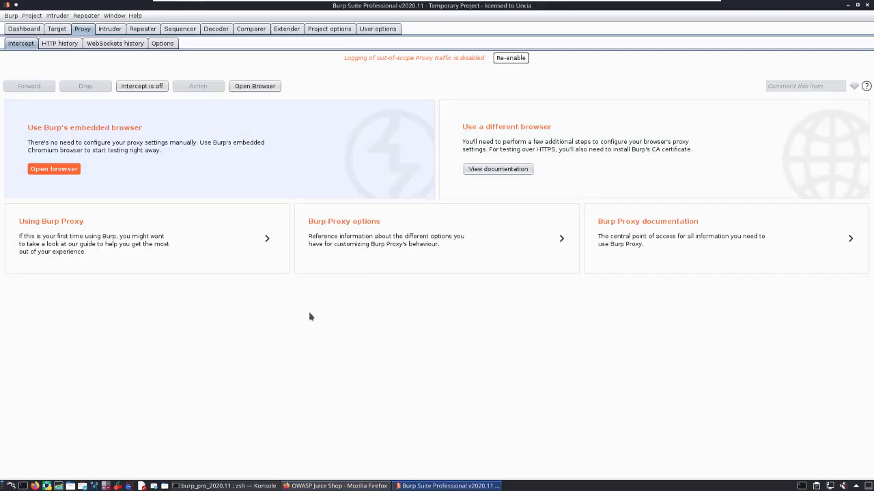
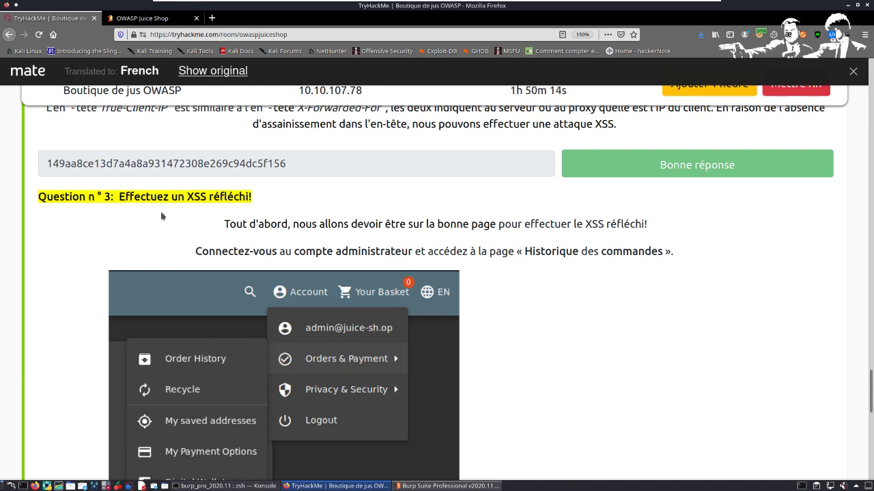
Step: Check the reflected XSS instructions of Question 3, and in Juice Shop dismiss both solved-challenge notifications
scroll(164, 208, "down", 1)
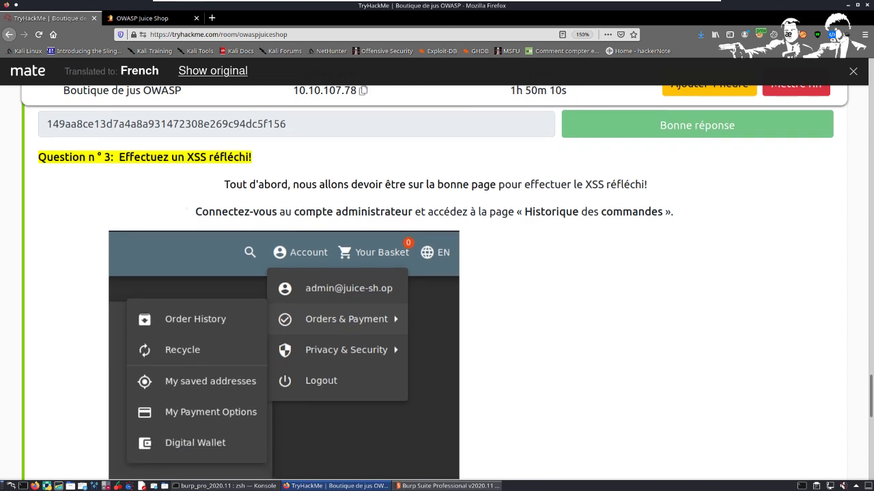
left_click(142, 18)
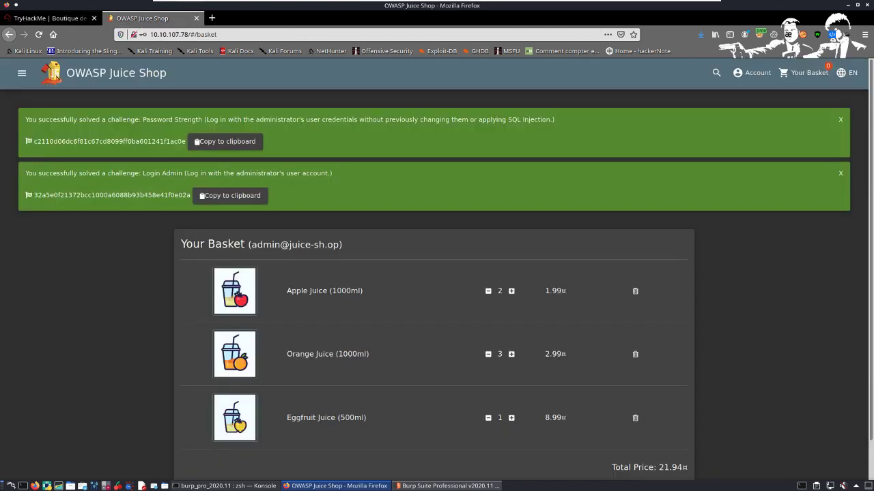
left_click(840, 119)
left_click(840, 120)
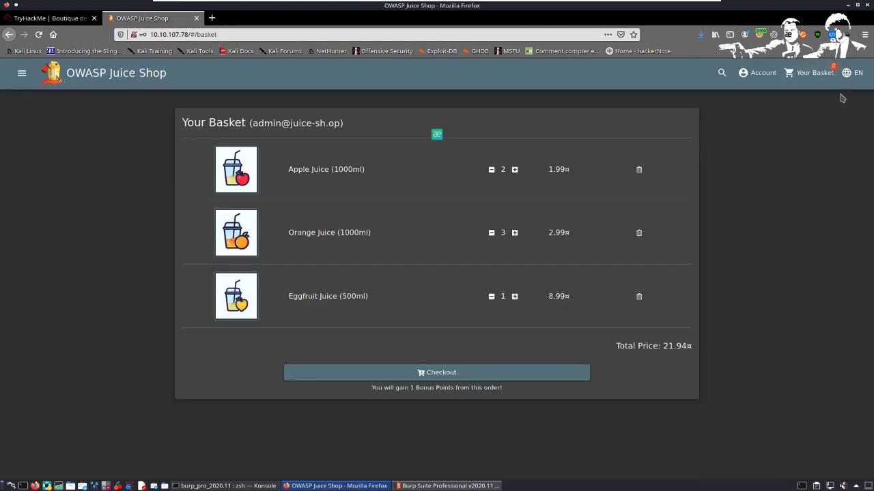
Step: Open the Order History page of the admin account
left_click(761, 73)
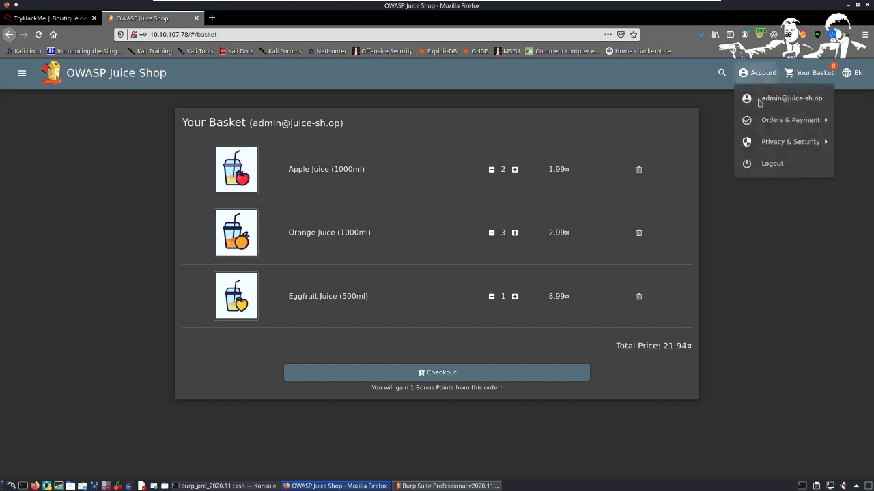
mouse_move(782, 125)
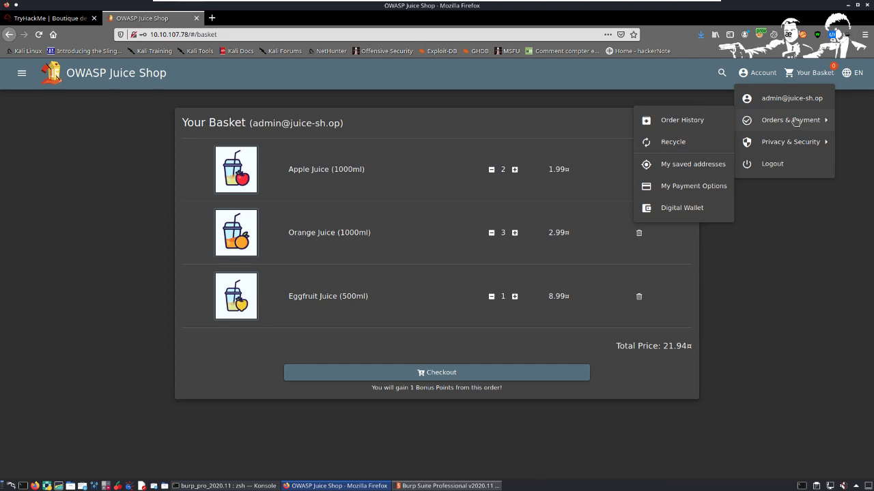
left_click(701, 121)
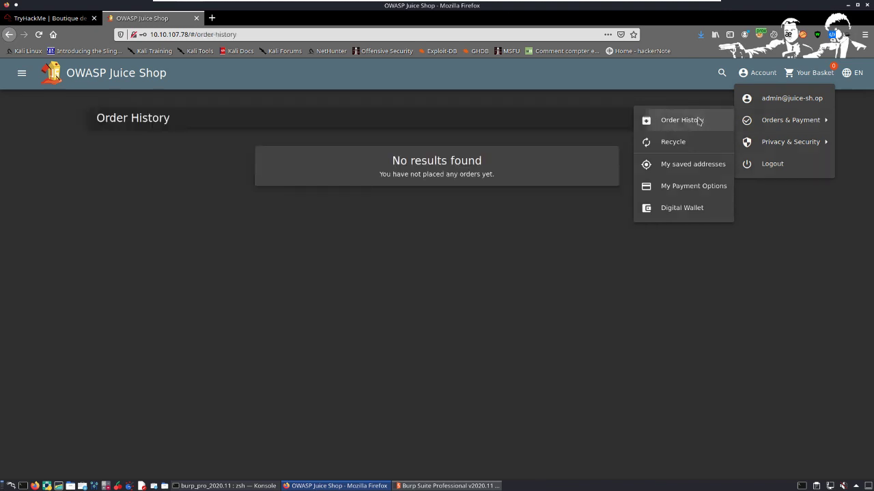
left_click(699, 121)
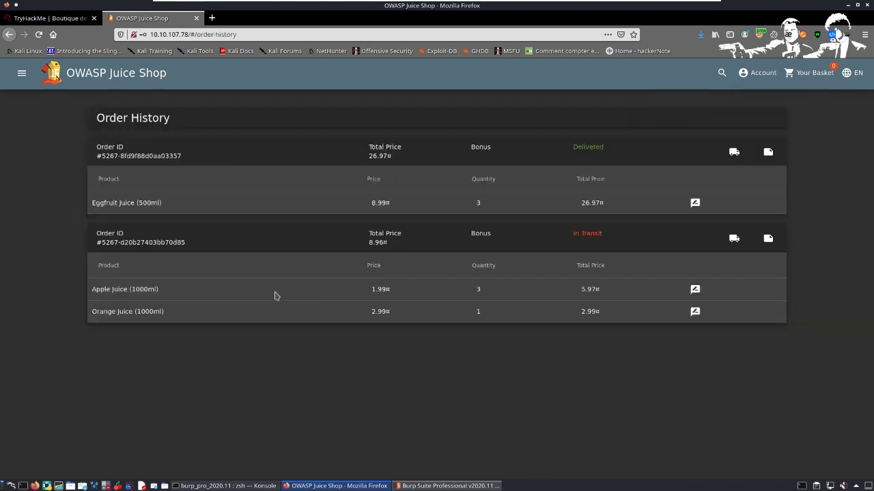
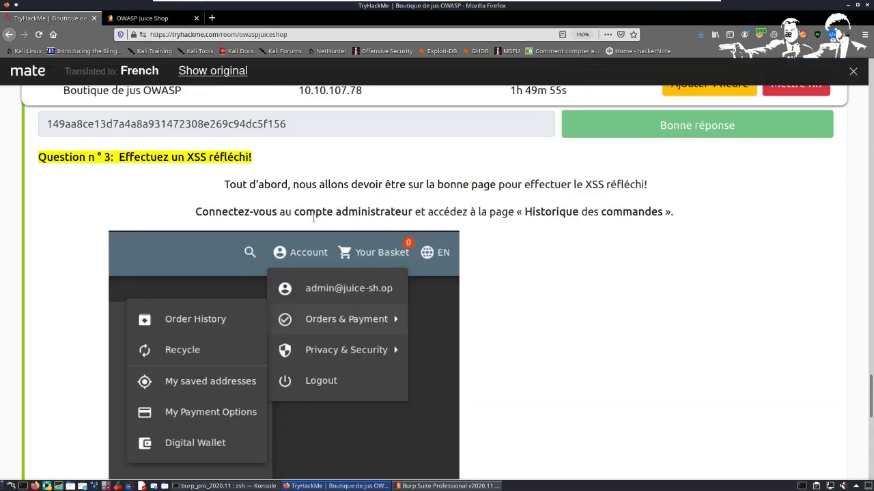
Step: Read the remaining Question 3 instructions in the TryHackMe room about the order tracking page and the iframe XSS payload
scroll(314, 217, "down", 5)
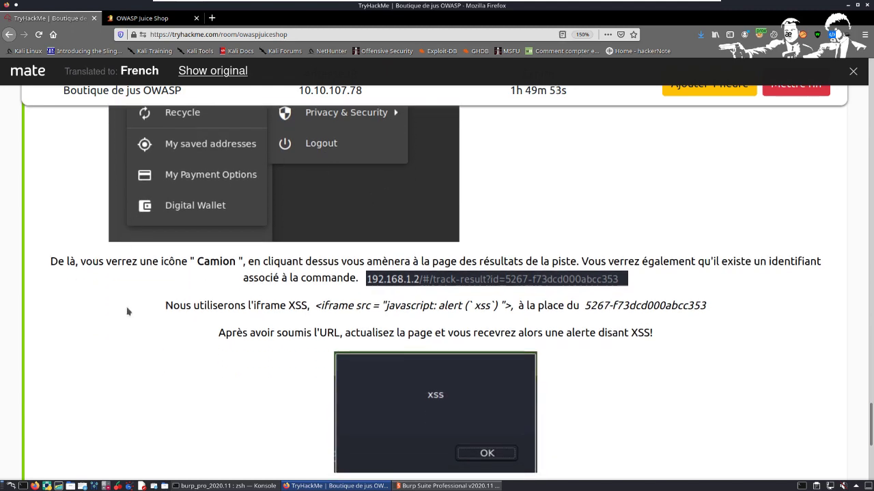
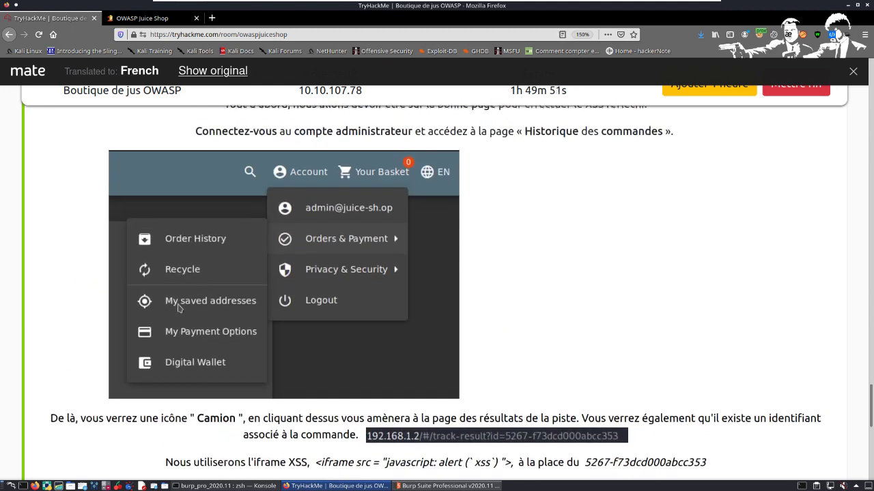
Step: Highlight the tracking-page explanation and select the iframe XSS payload that replaces the order ID in the Question 3 instructions
scroll(179, 308, "down", 3)
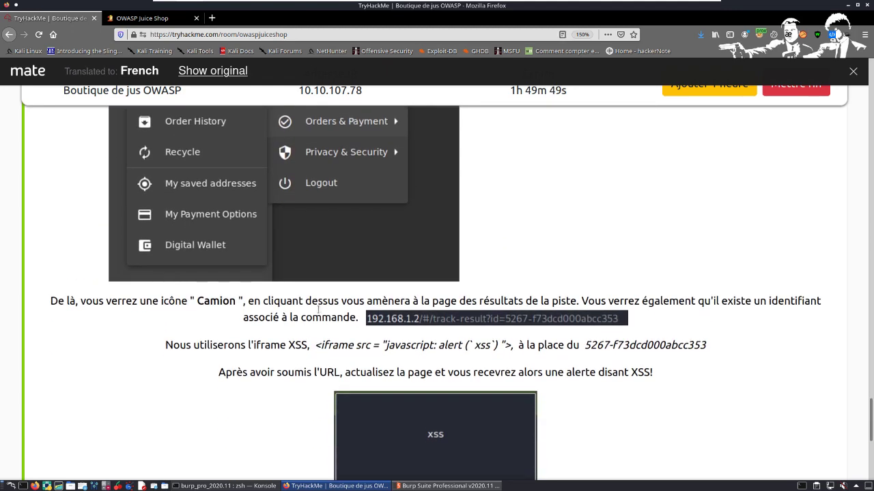
left_click_drag(275, 301, 828, 331)
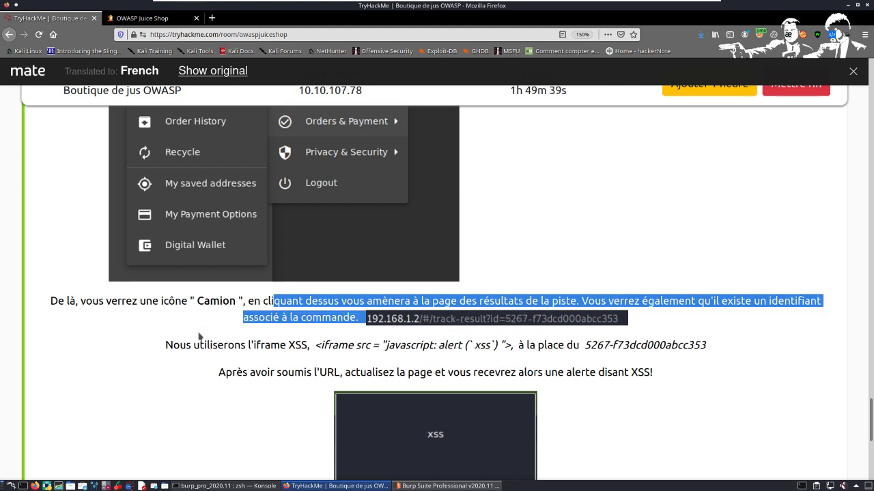
left_click_drag(313, 346, 516, 359)
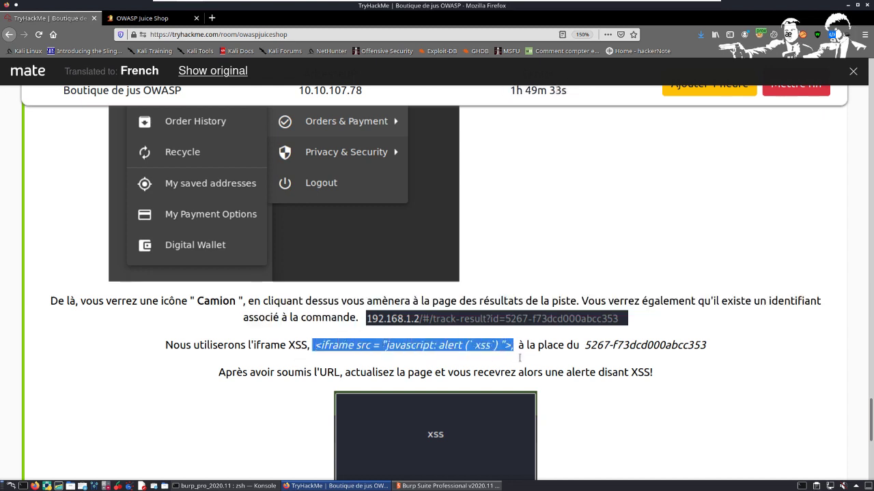
Step: Copy the selected iframe XSS payload from the Question 3 instructions
left_click_drag(519, 358, 519, 349)
right_click(512, 343)
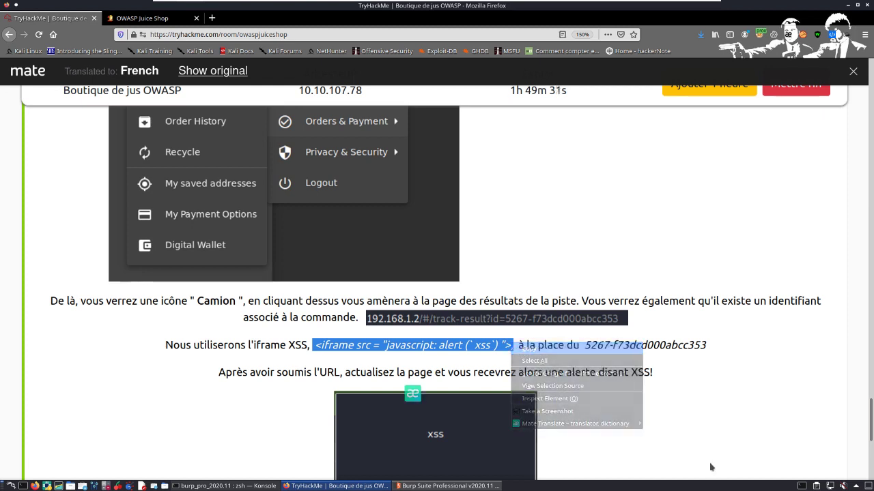
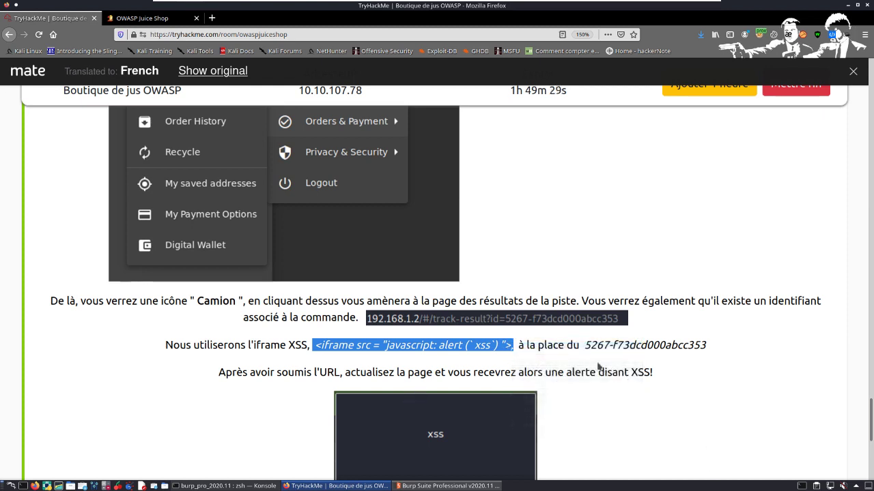
scroll(536, 354, "down", 1)
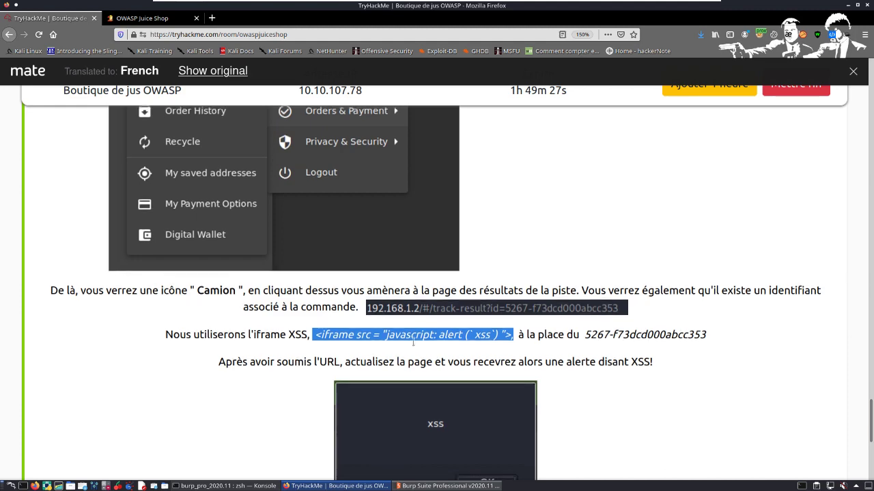
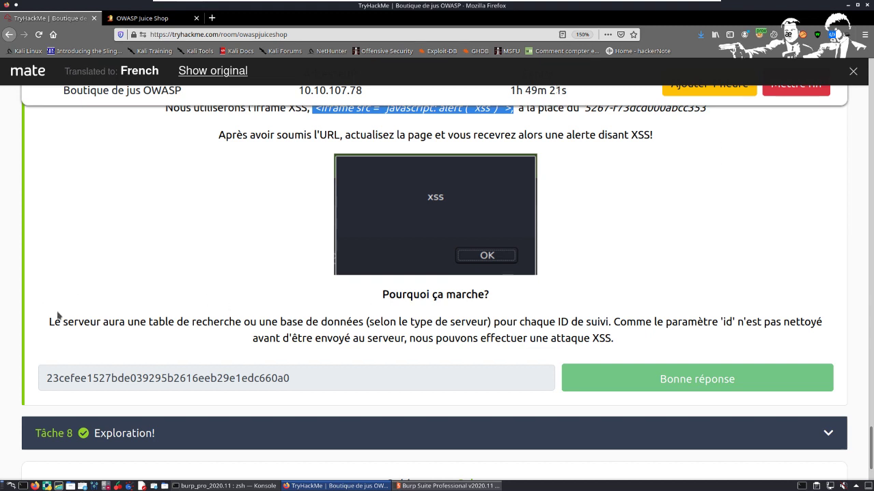
Step: Read the explanation of why the reflected XSS through the unsanitised 'id' parameter works, and review the iframe payload instructions above it
left_click_drag(53, 326, 611, 327)
right_click(611, 326)
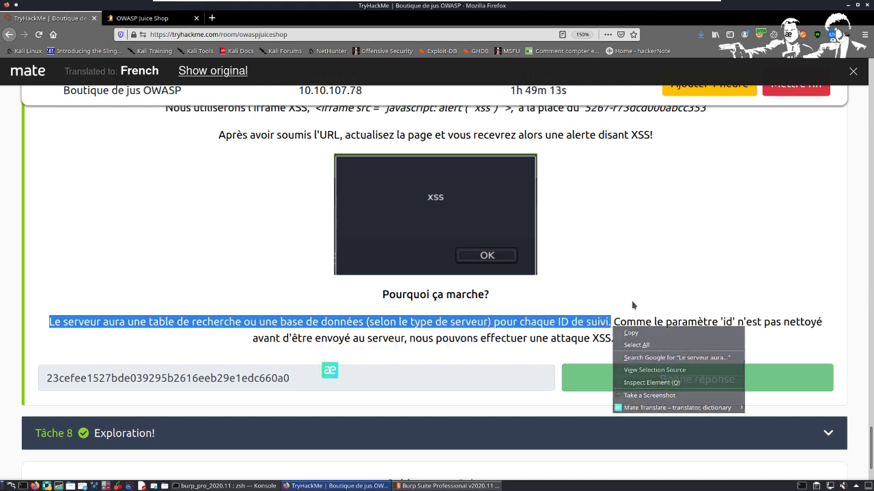
left_click(702, 303)
left_click_drag(696, 321, 804, 344)
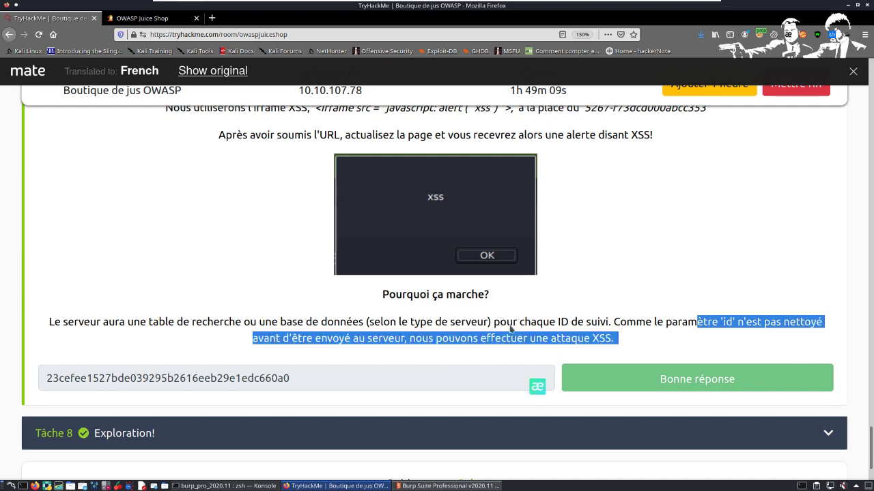
left_click(560, 342)
scroll(491, 307, "up", 2)
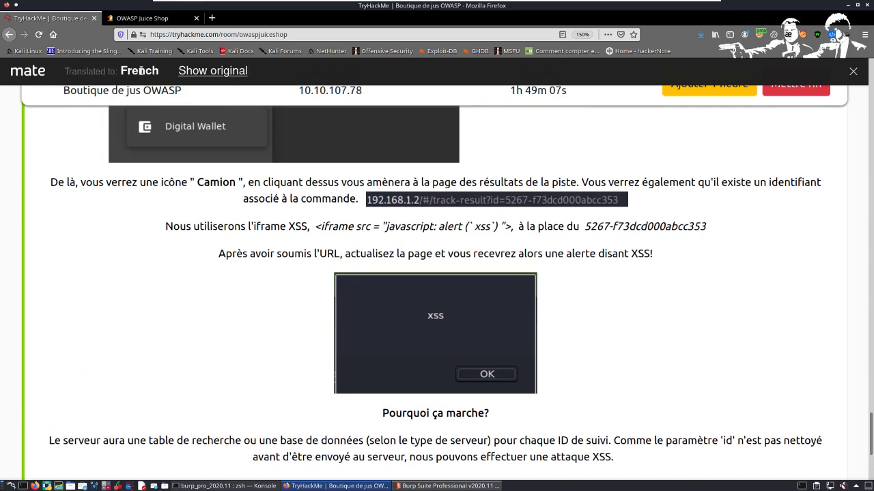
Step: Switch to the OWASP Juice Shop Order History page and examine the Track Order option of the delivered Eggfruit Juice order
left_click(139, 19)
left_click_drag(107, 179, 97, 179)
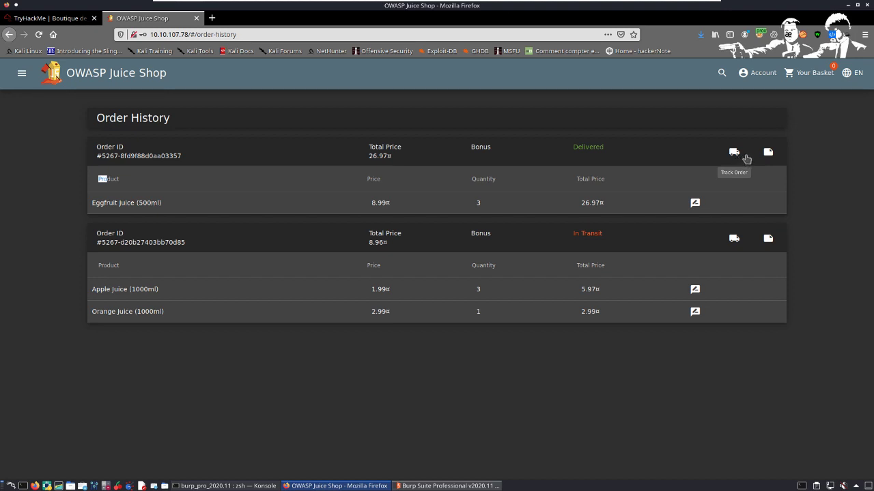
key("alt+Tab")
key("alt+Tab")
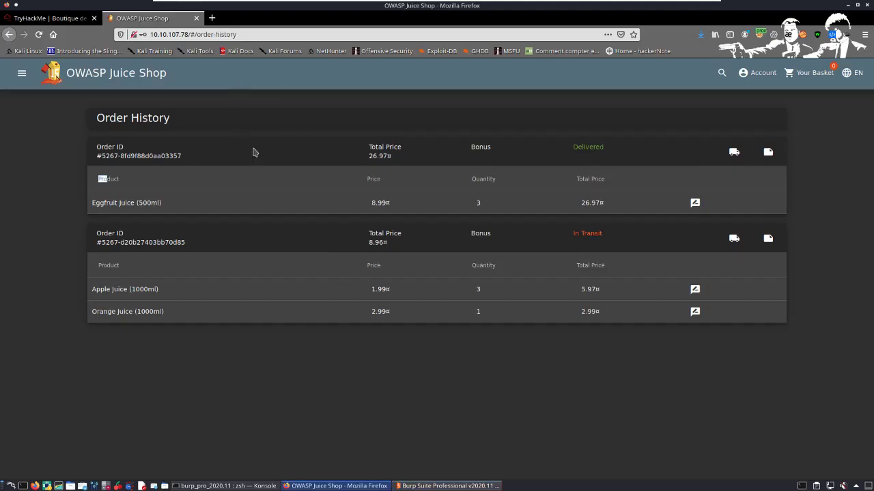
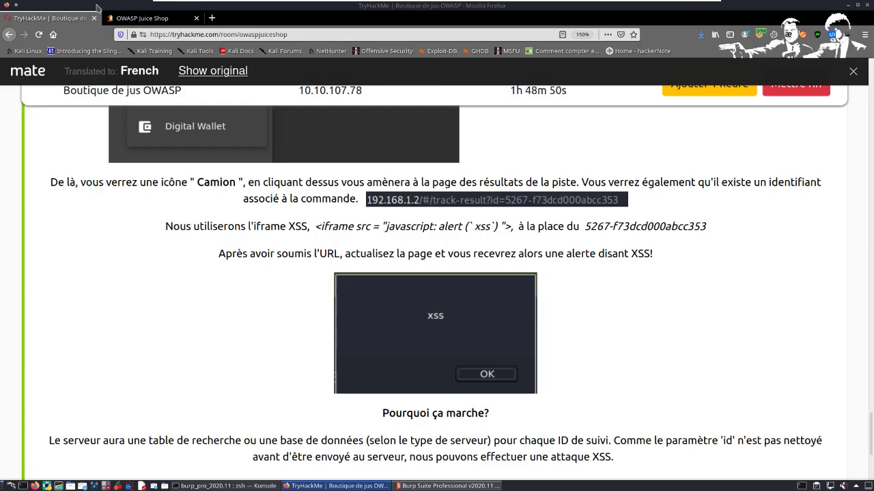
Step: Open the tracking page of the delivered Eggfruit Juice order in OWASP Juice Shop and open its URL for editing at the id parameter
key("ctrl+Tab")
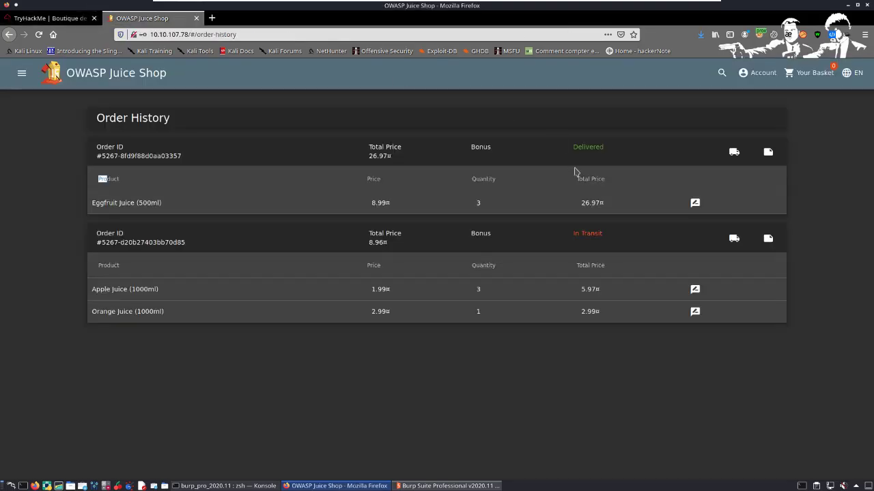
left_click(735, 152)
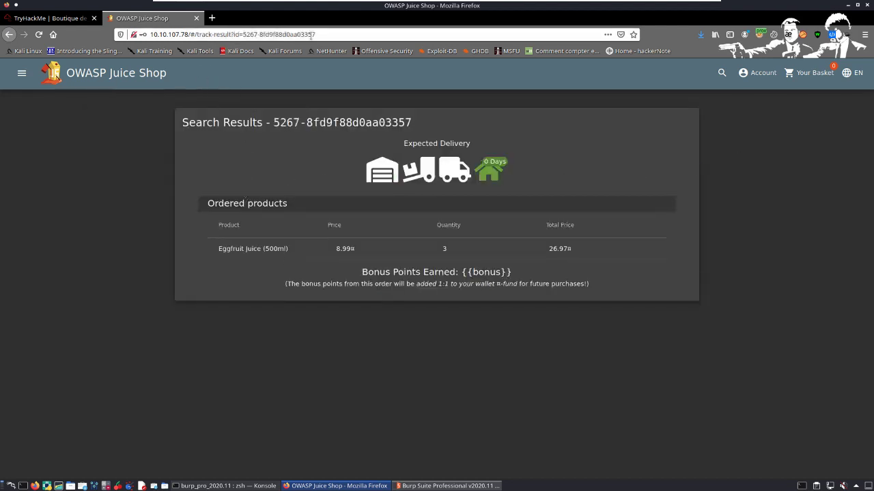
left_click(257, 38)
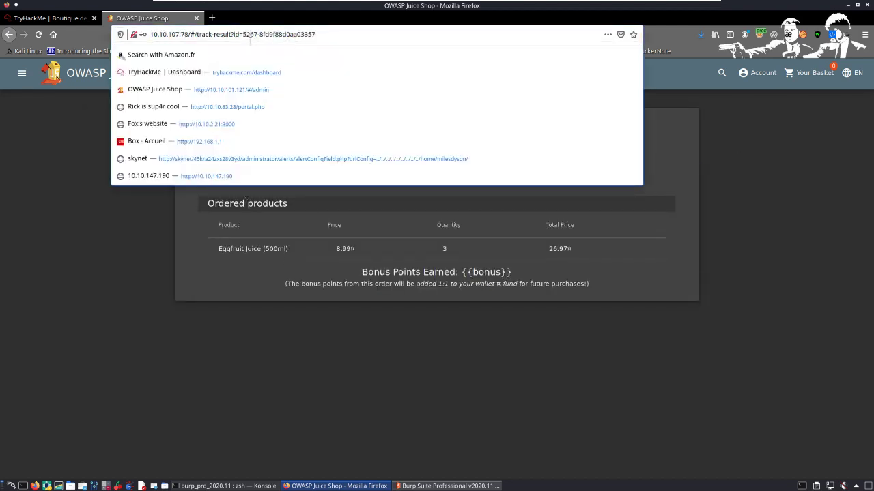
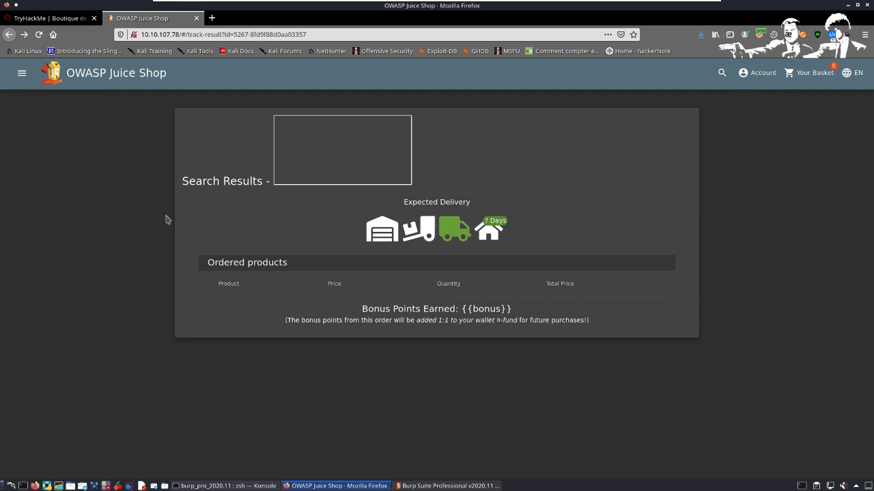
Step: Return to the TryHackMe room and go to the final task's question about accessing the /#/score-board/ page
left_click(60, 21)
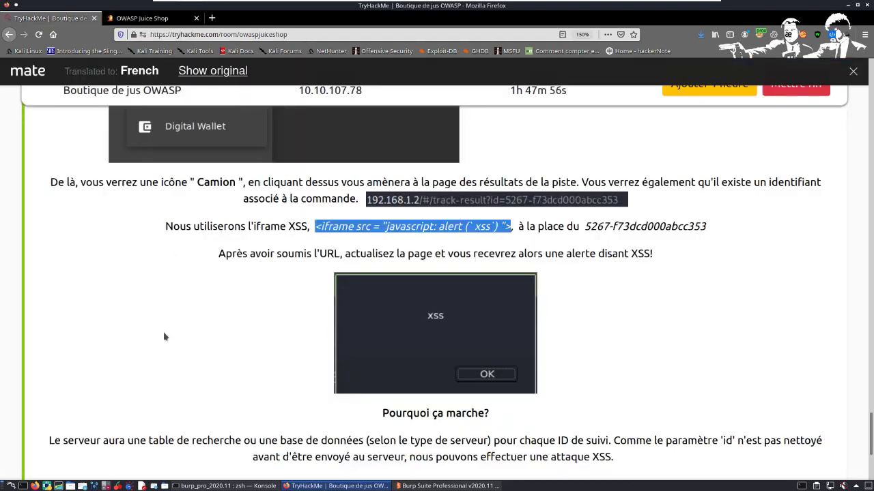
scroll(163, 332, "down", 3)
left_click(215, 354)
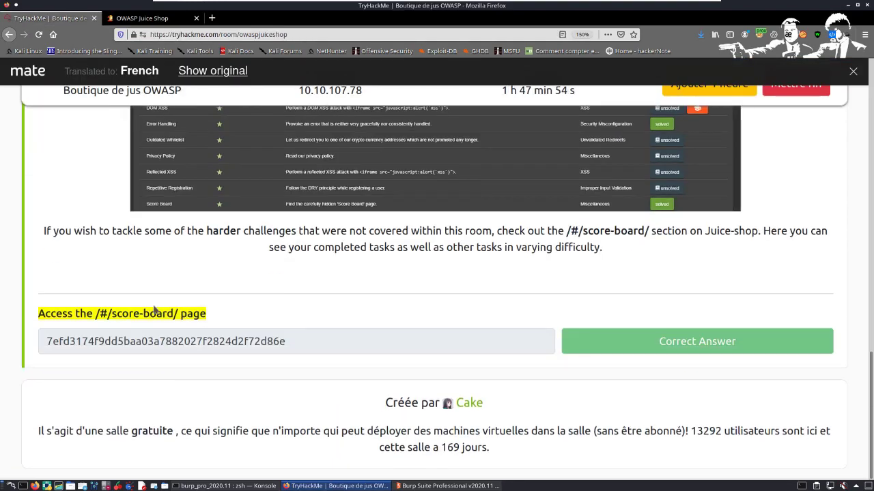
scroll(171, 290, "up", 5)
scroll(184, 290, "down", 8)
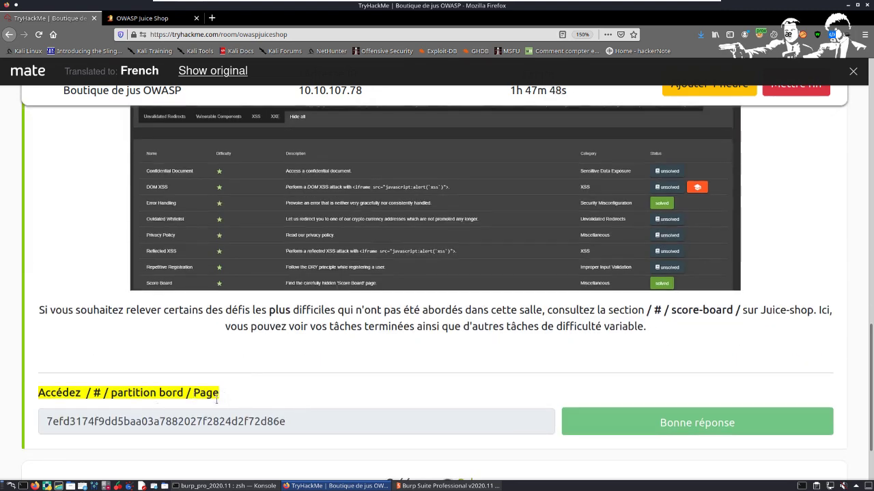
Step: Copy the translated score-board path "/ # / partition bord / Page" from the final question's highlighted text
left_click_drag(220, 402, 40, 396)
left_click(84, 402)
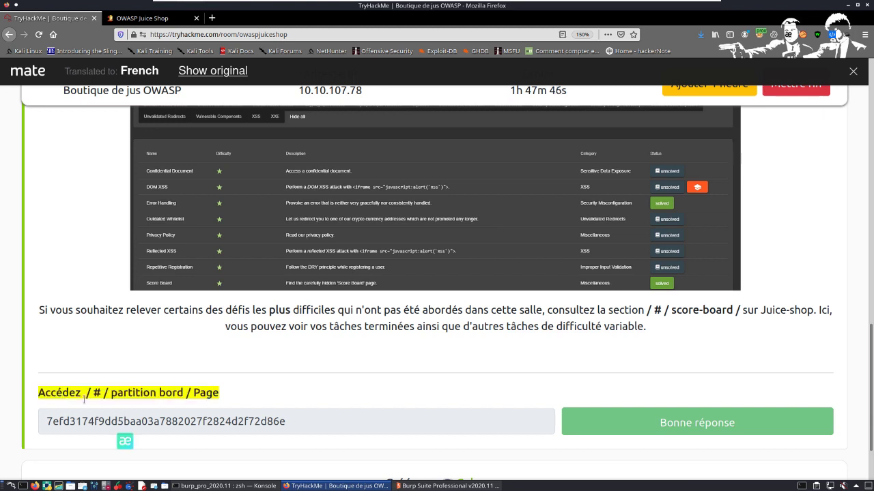
left_click_drag(92, 401, 208, 396)
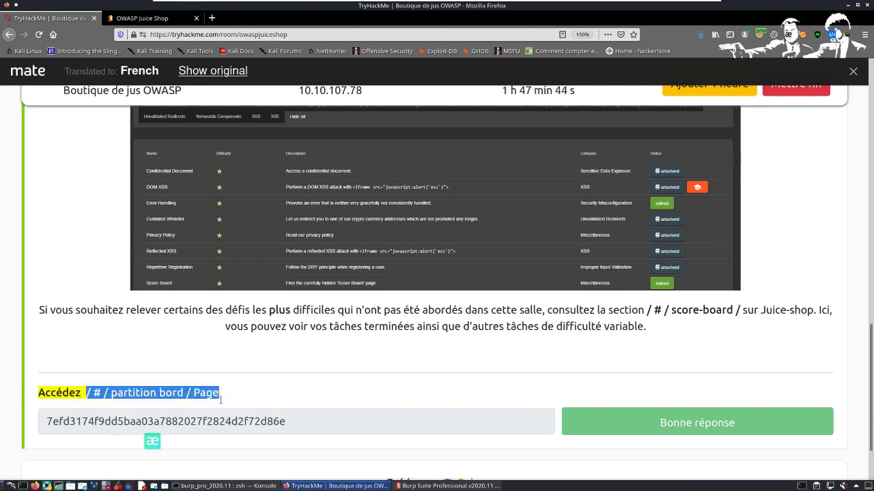
right_click(214, 393)
left_click(236, 402)
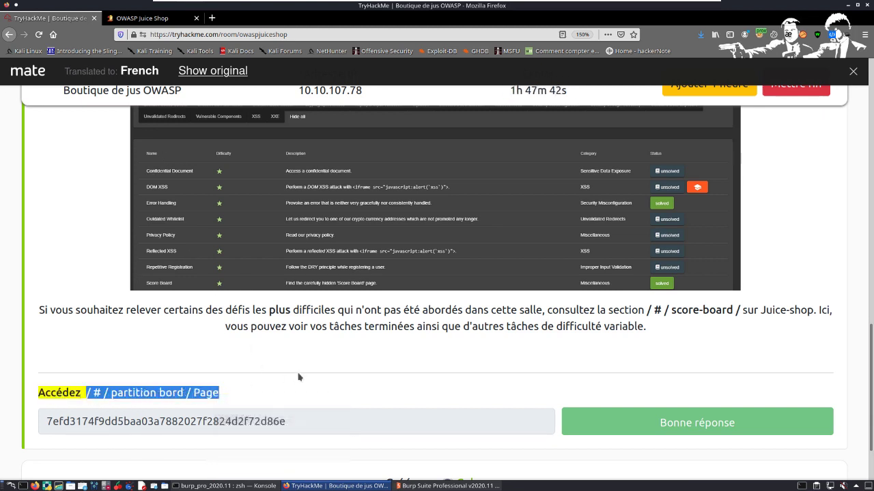
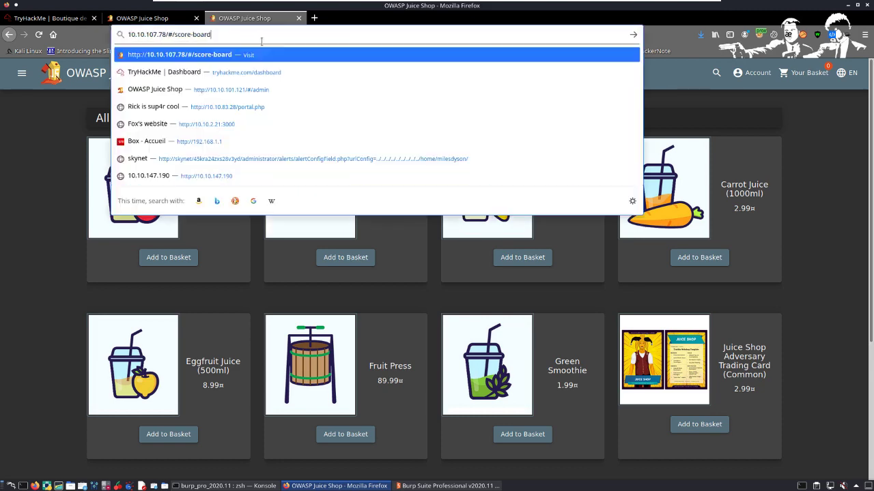
Step: Open the hidden page at 10.10.107.78/#/score-board and dismiss the solved-challenge notification
key("Return")
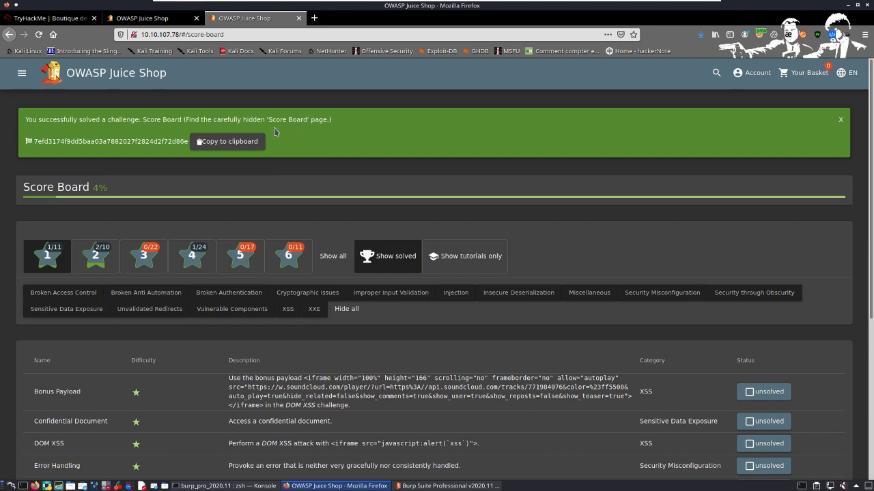
left_click(847, 126)
Step: Filter the score board to difficulty 2 and 3 instead of difficulty 1 and look through the challenges
left_click(51, 176)
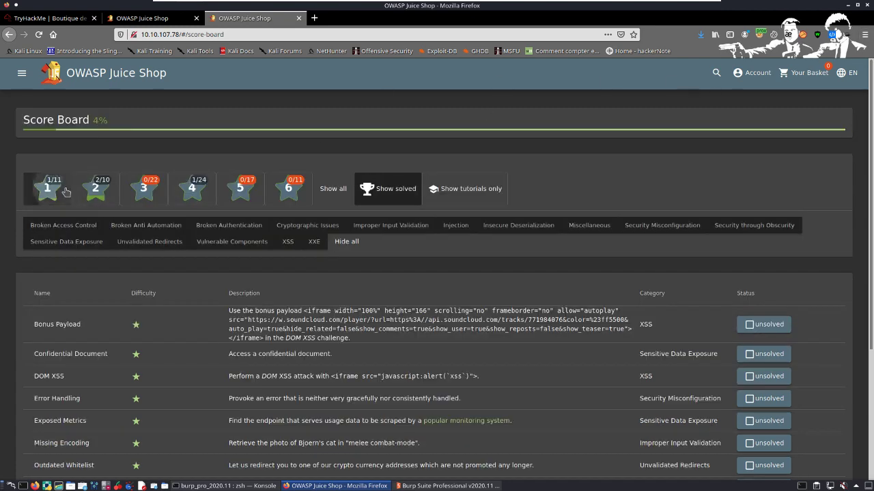
left_click(95, 188)
left_click(143, 187)
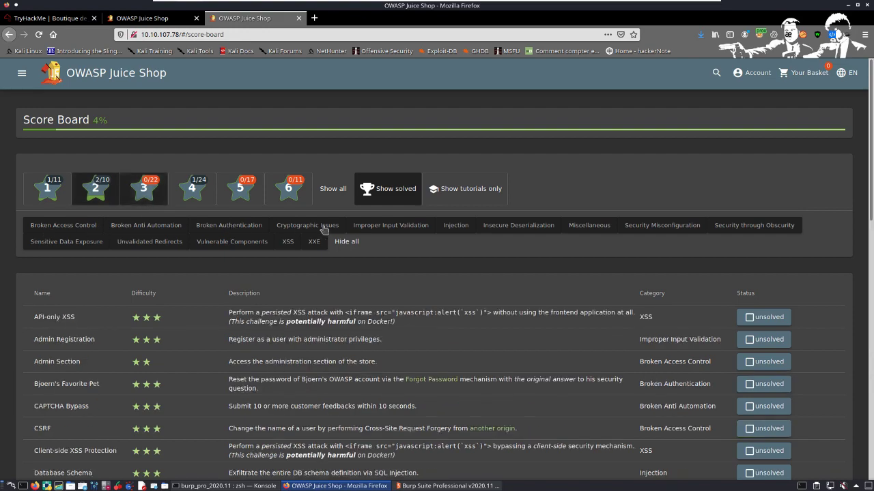
scroll(125, 220, "down", 10)
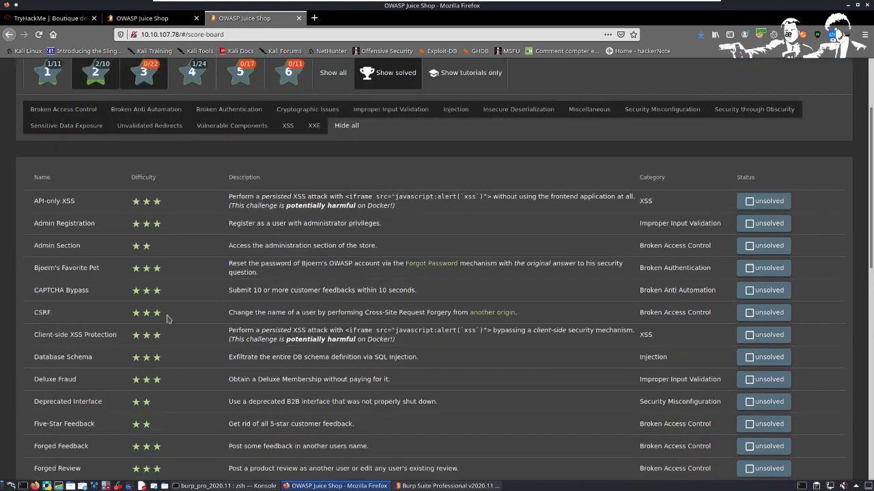
scroll(122, 318, "up", 10)
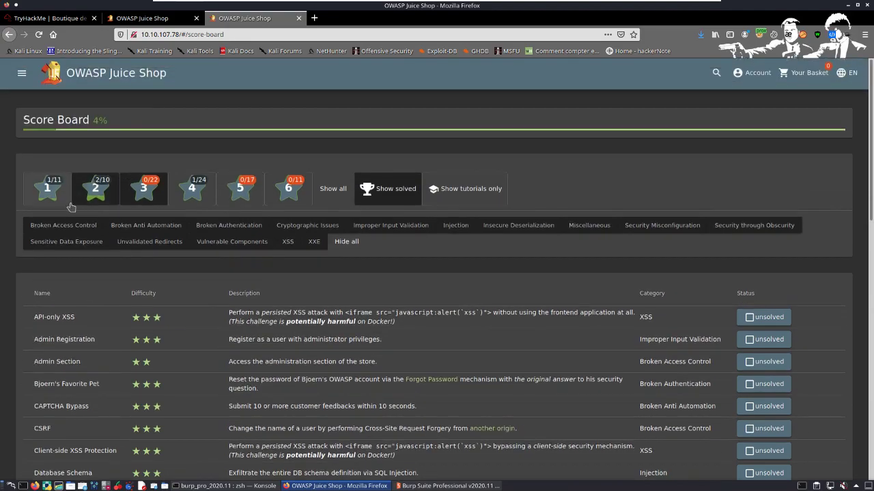
Step: Add the difficulty 1 challenges to the score board filter and browse the combined list
left_click(68, 199)
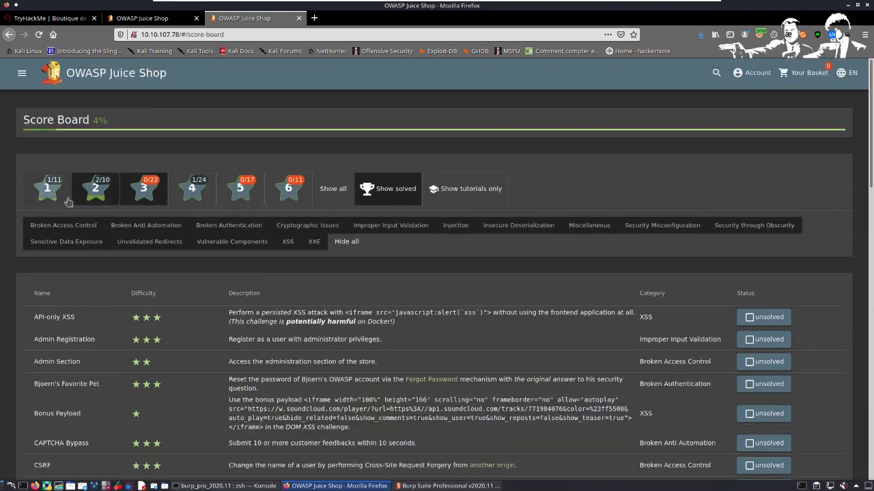
left_click(69, 200)
left_click(74, 205)
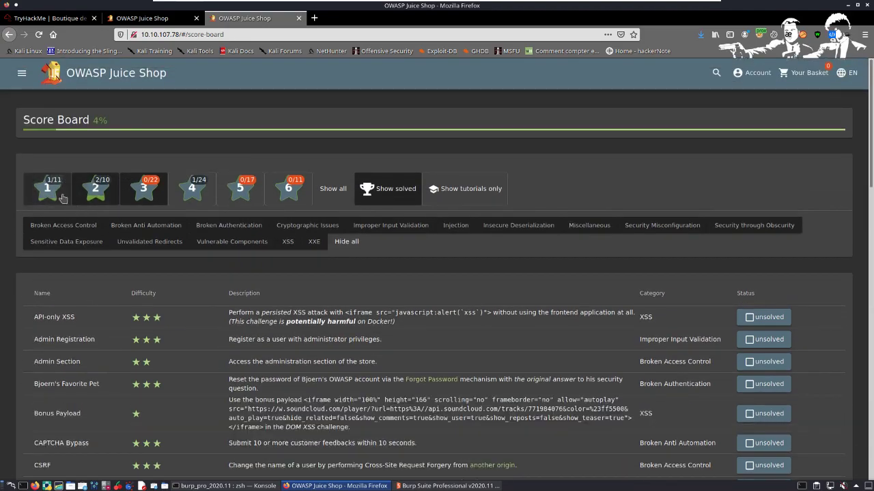
scroll(126, 392, "down", 12)
scroll(127, 392, "down", 6)
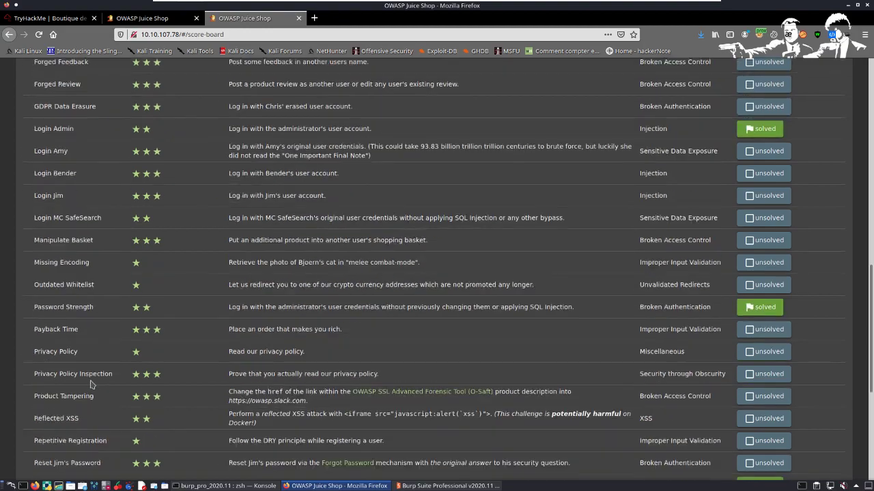
scroll(154, 348, "up", 20)
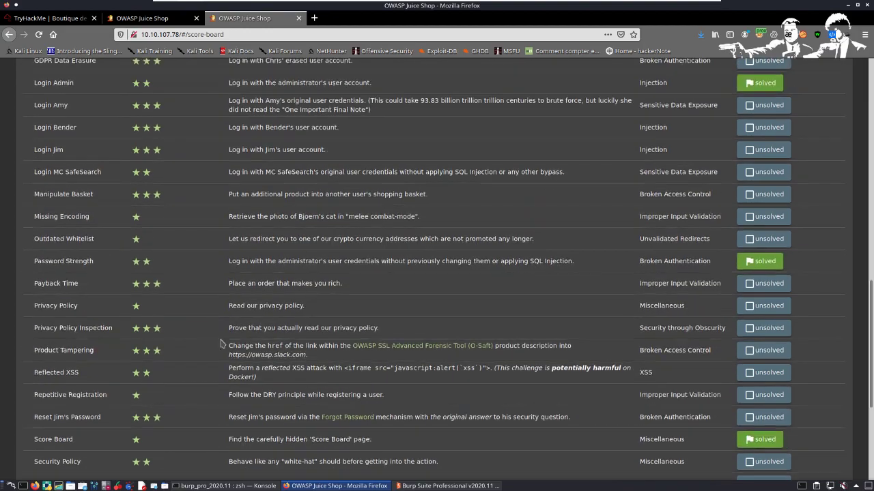
Step: Replace difficulty 3 with difficulties 4, 5 and 6 in the score board filter and turn off showing solved challenges
left_click(147, 101)
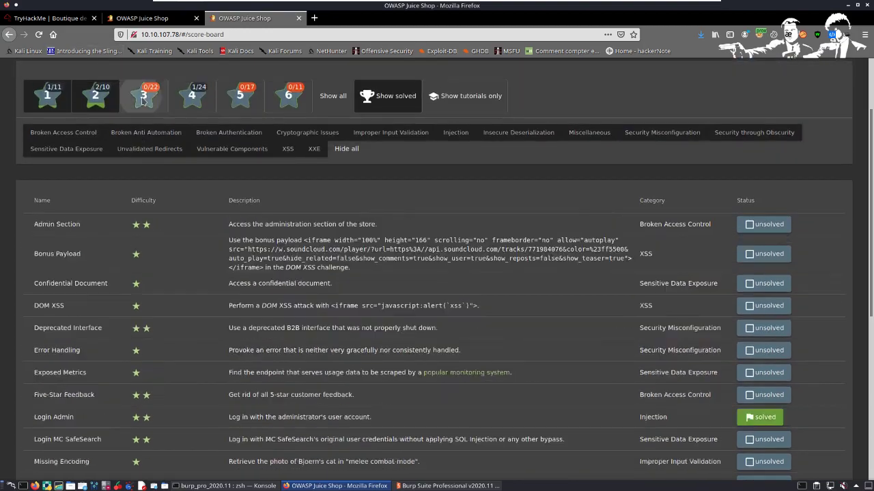
left_click(202, 102)
left_click(257, 107)
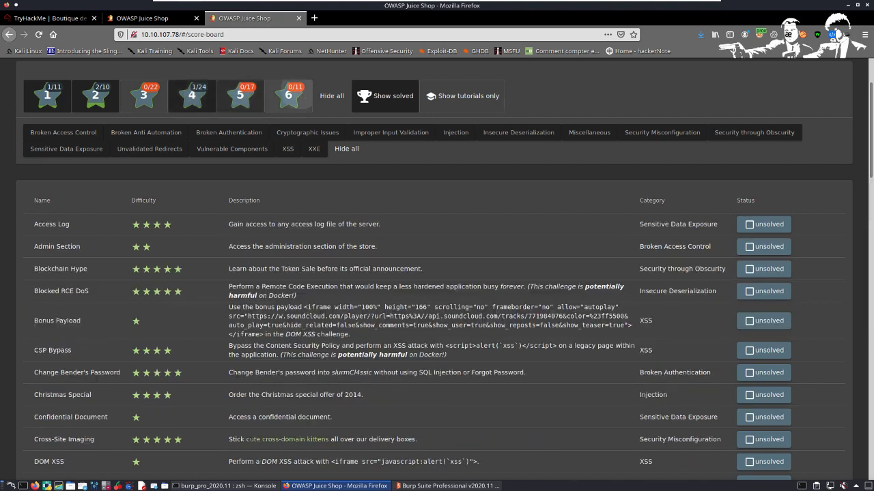
left_click(288, 99)
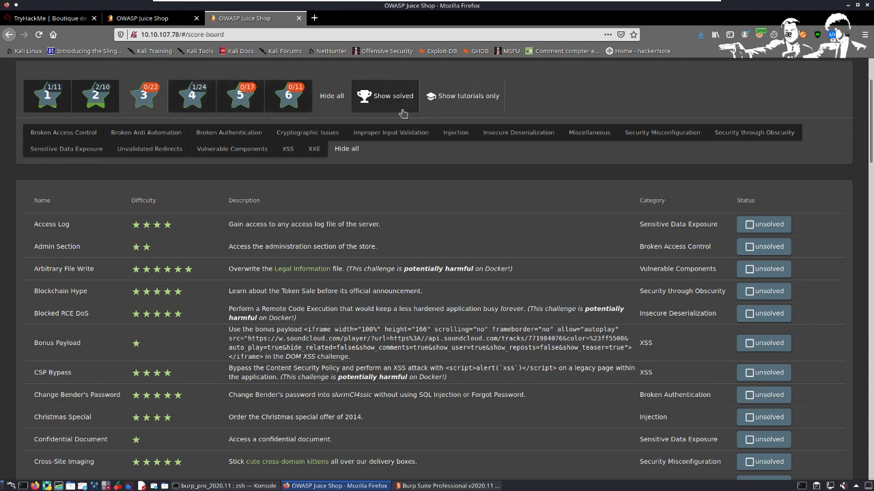
left_click(382, 99)
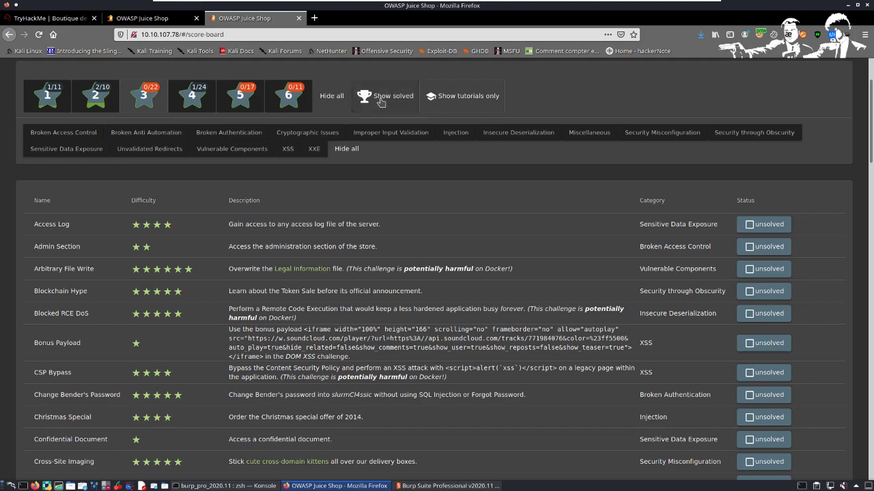
Step: Examine the unsolved challenges in the filtered score board, including their difficulties, descriptions and categories
scroll(804, 401, "down", 8)
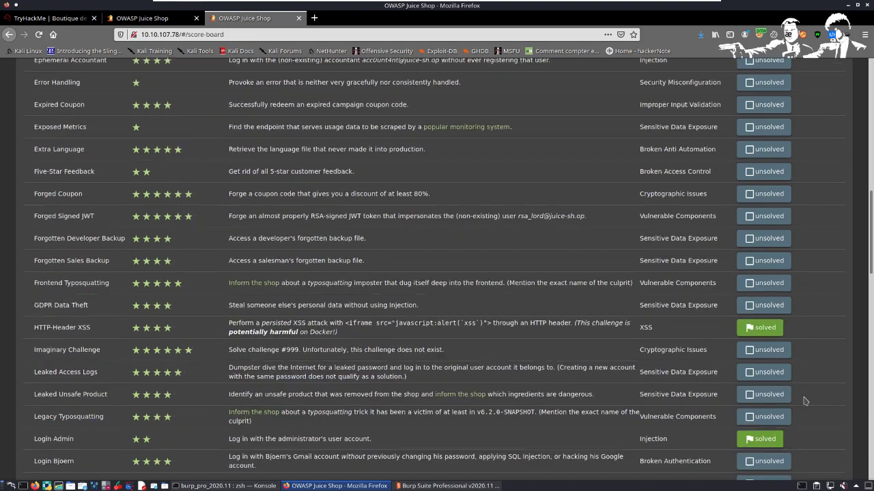
scroll(478, 283, "down", 5)
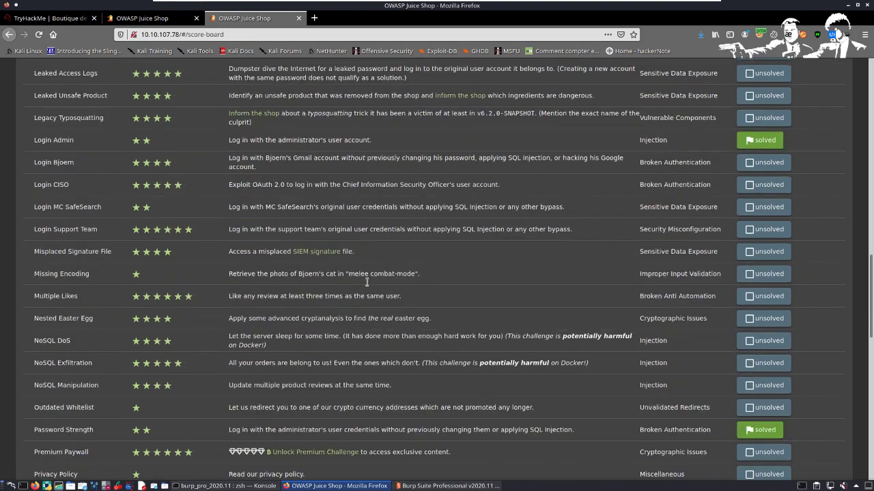
scroll(366, 281, "down", 2)
scroll(389, 266, "up", 10)
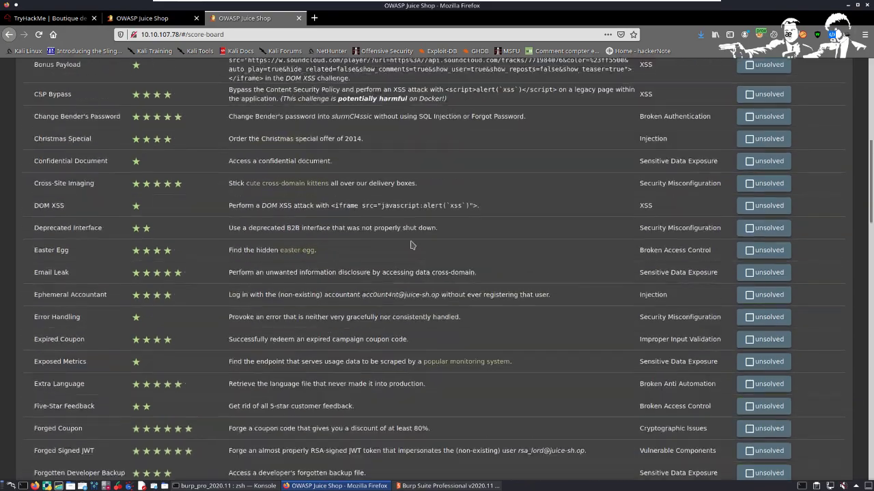
scroll(411, 245, "up", 10)
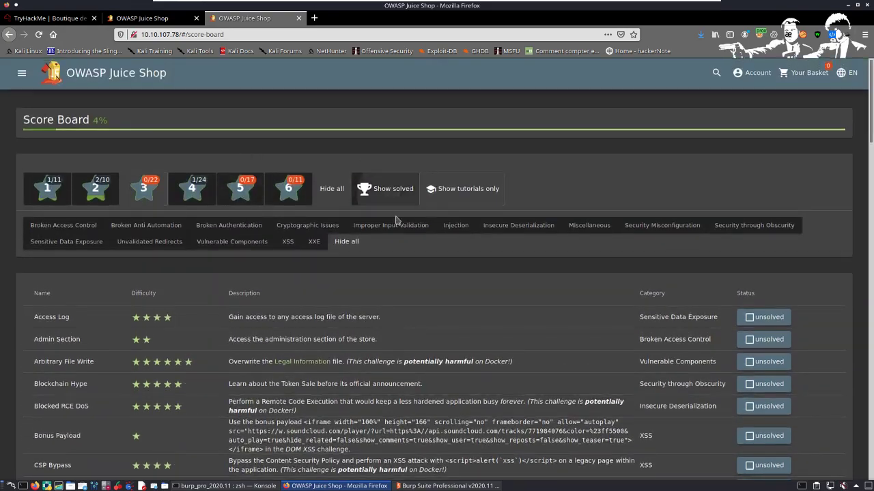
scroll(317, 218, "down", 5)
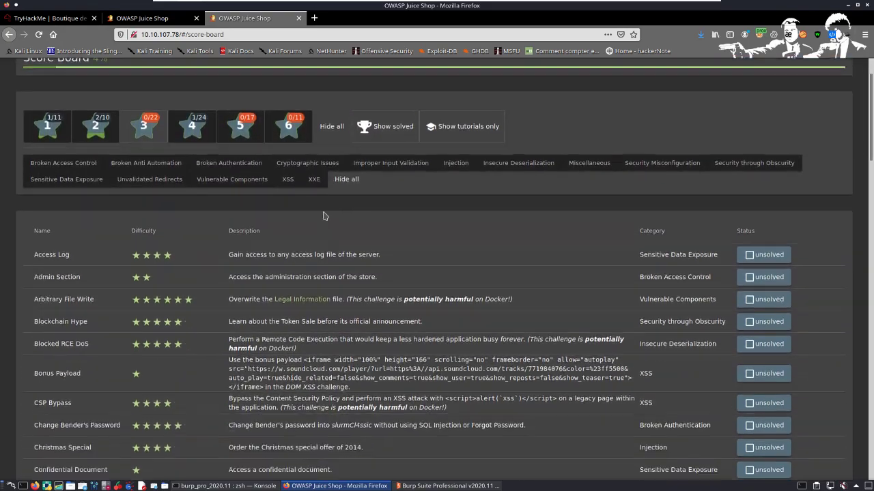
scroll(179, 237, "down", 16)
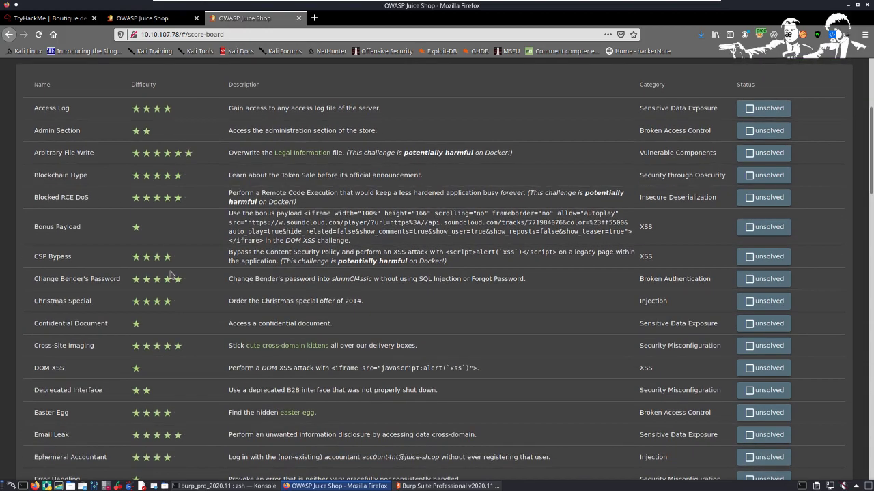
scroll(316, 312, "down", 10)
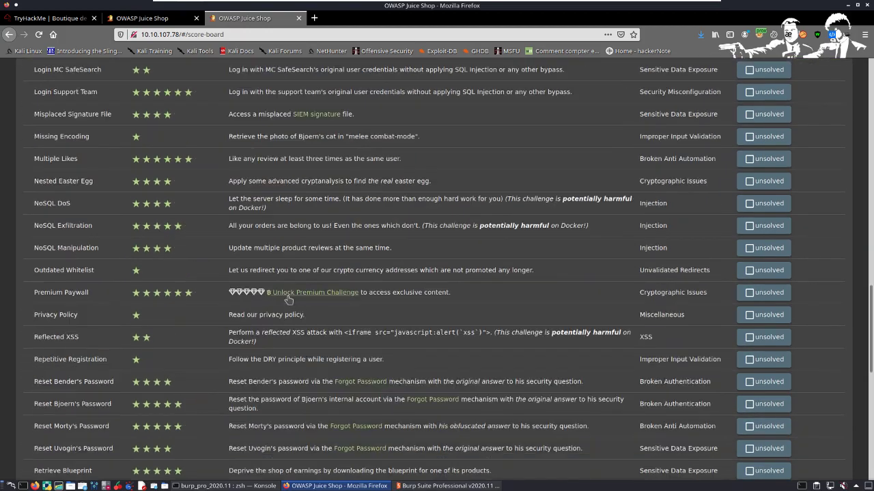
scroll(203, 246, "down", 5)
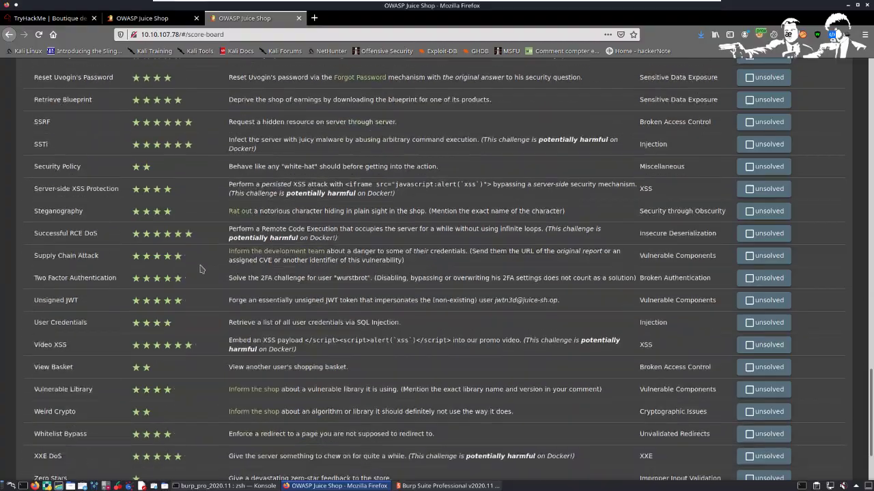
scroll(126, 226, "down", 3)
scroll(567, 239, "up", 9)
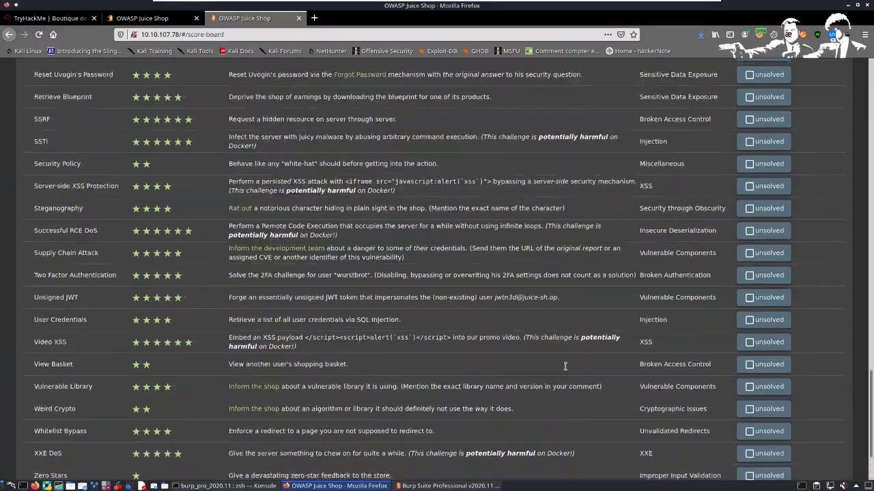
scroll(567, 239, "up", 20)
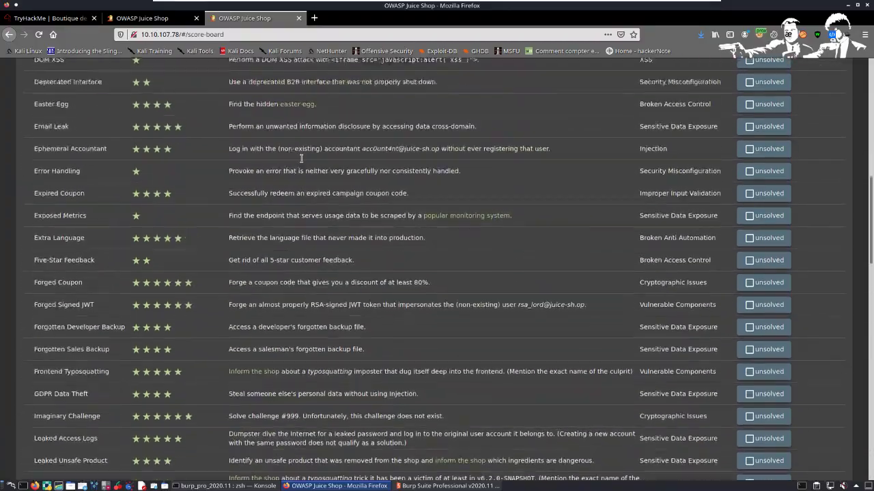
scroll(225, 157, "up", 4)
scroll(236, 130, "up", 3)
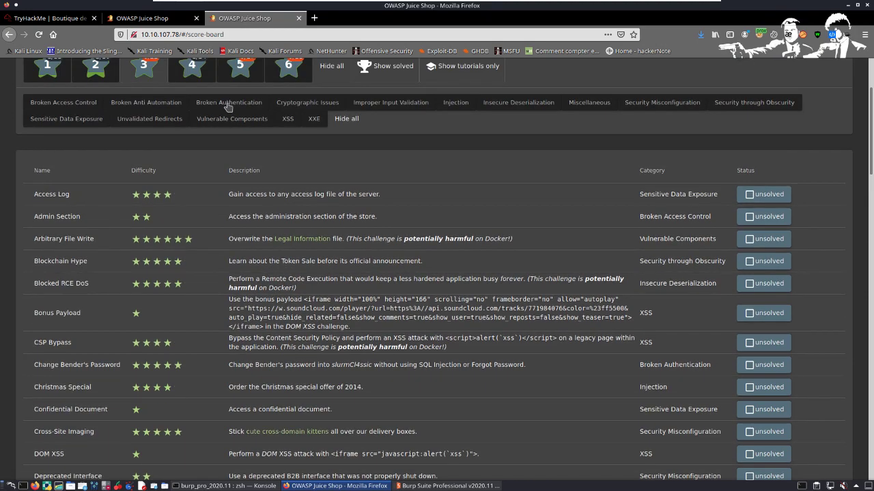
scroll(249, 171, "up", 3)
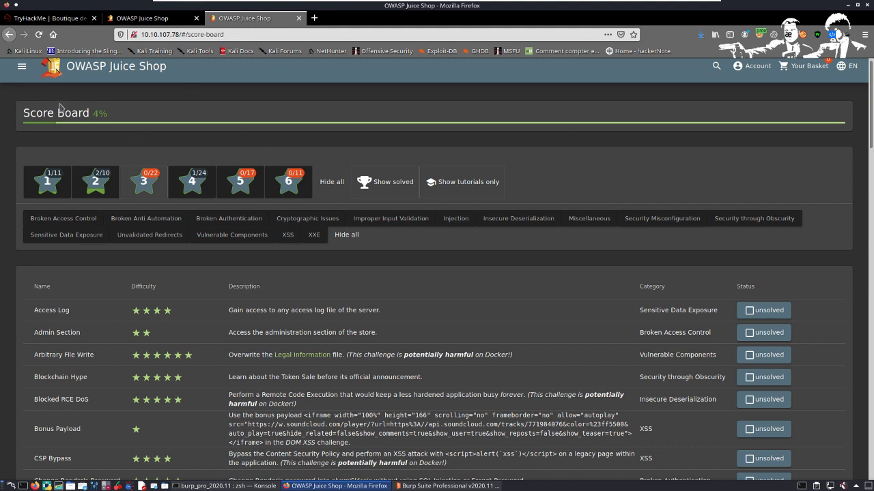
Step: Show solved challenges again, limit the score board to tutorials only and hide all difficulty levels
left_click(398, 183)
left_click(447, 185)
left_click(344, 194)
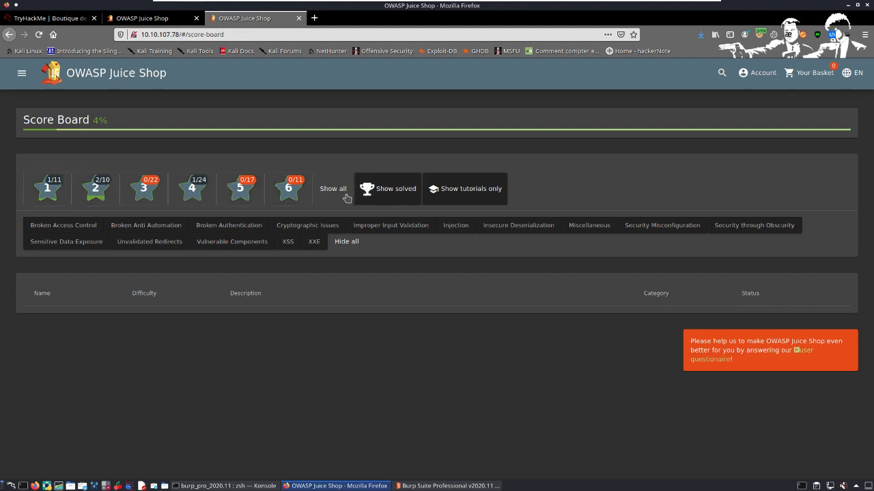